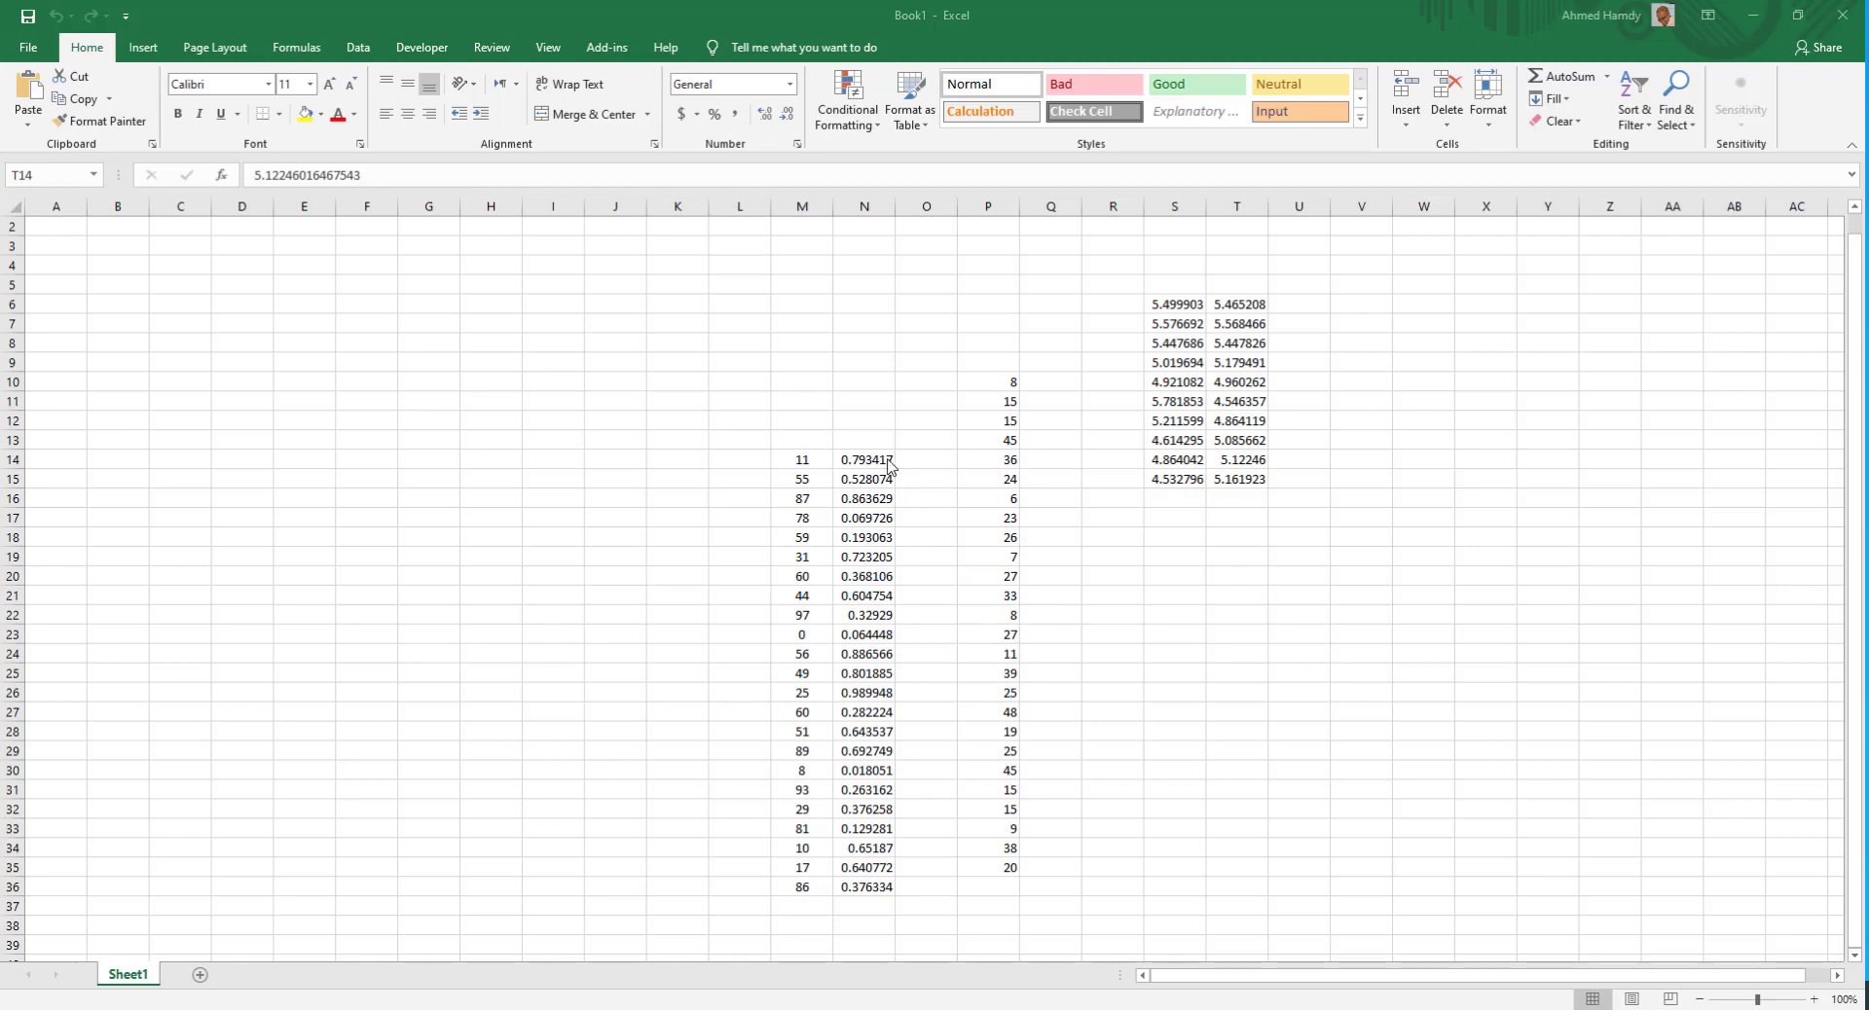
- Fill the M14 random-number formula down column M, then copy M14:M36
{"action": "left_click", "coordinate": [806, 463]}
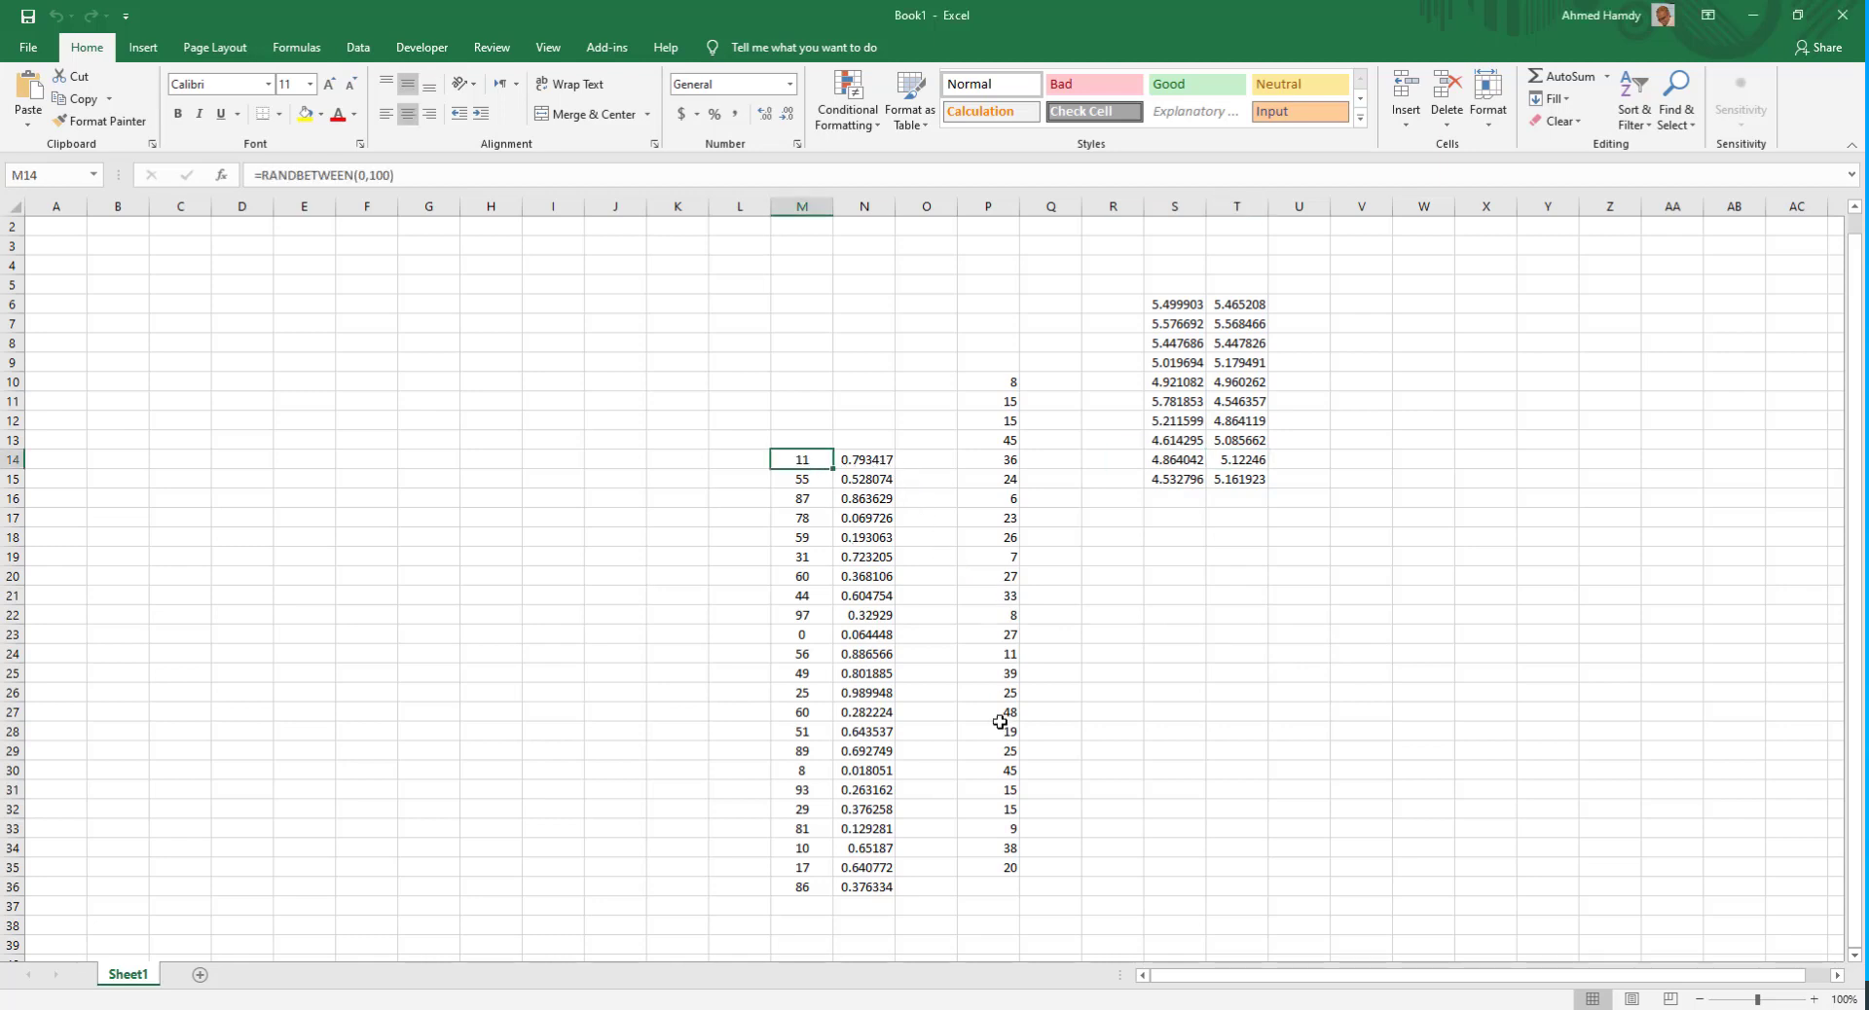
{"action": "left_click_drag", "start_coordinate": [823, 471], "coordinate": [823, 673]}
{"action": "left_click", "coordinate": [821, 461]}
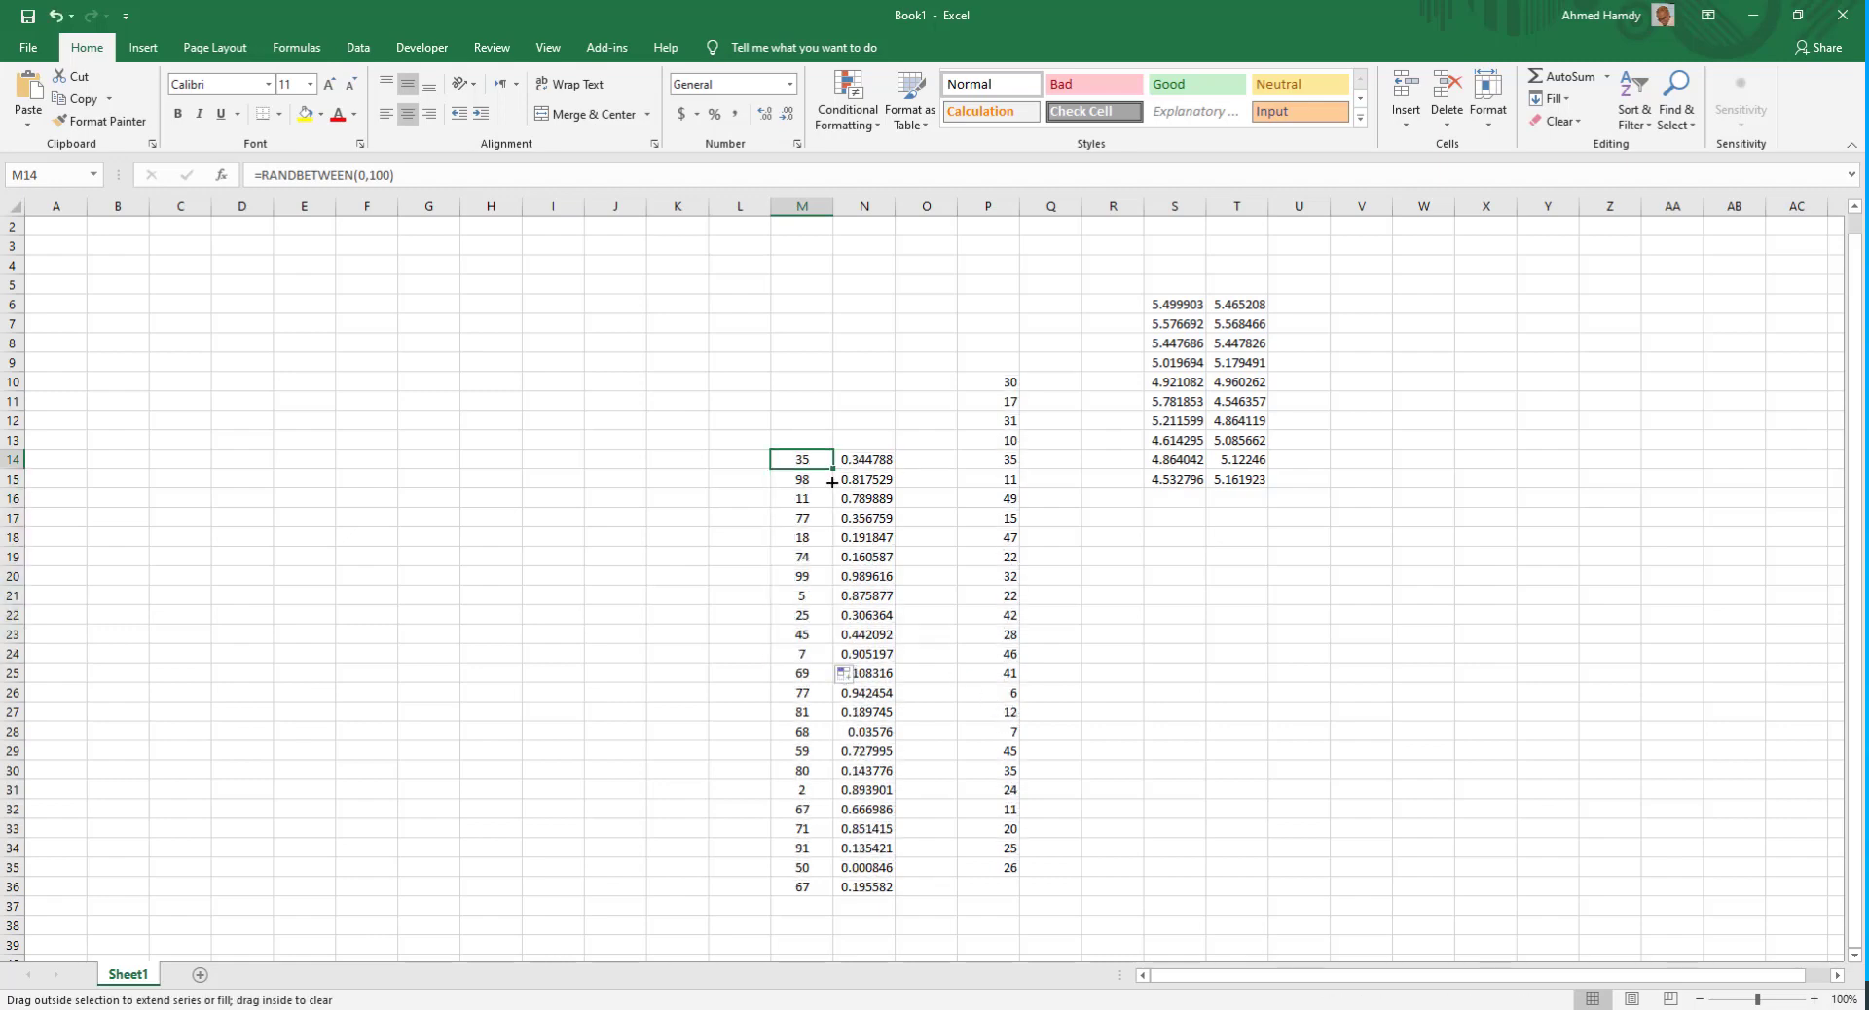
{"action": "left_click_drag", "start_coordinate": [826, 475], "coordinate": [822, 674]}
{"action": "left_click", "coordinate": [821, 462]}
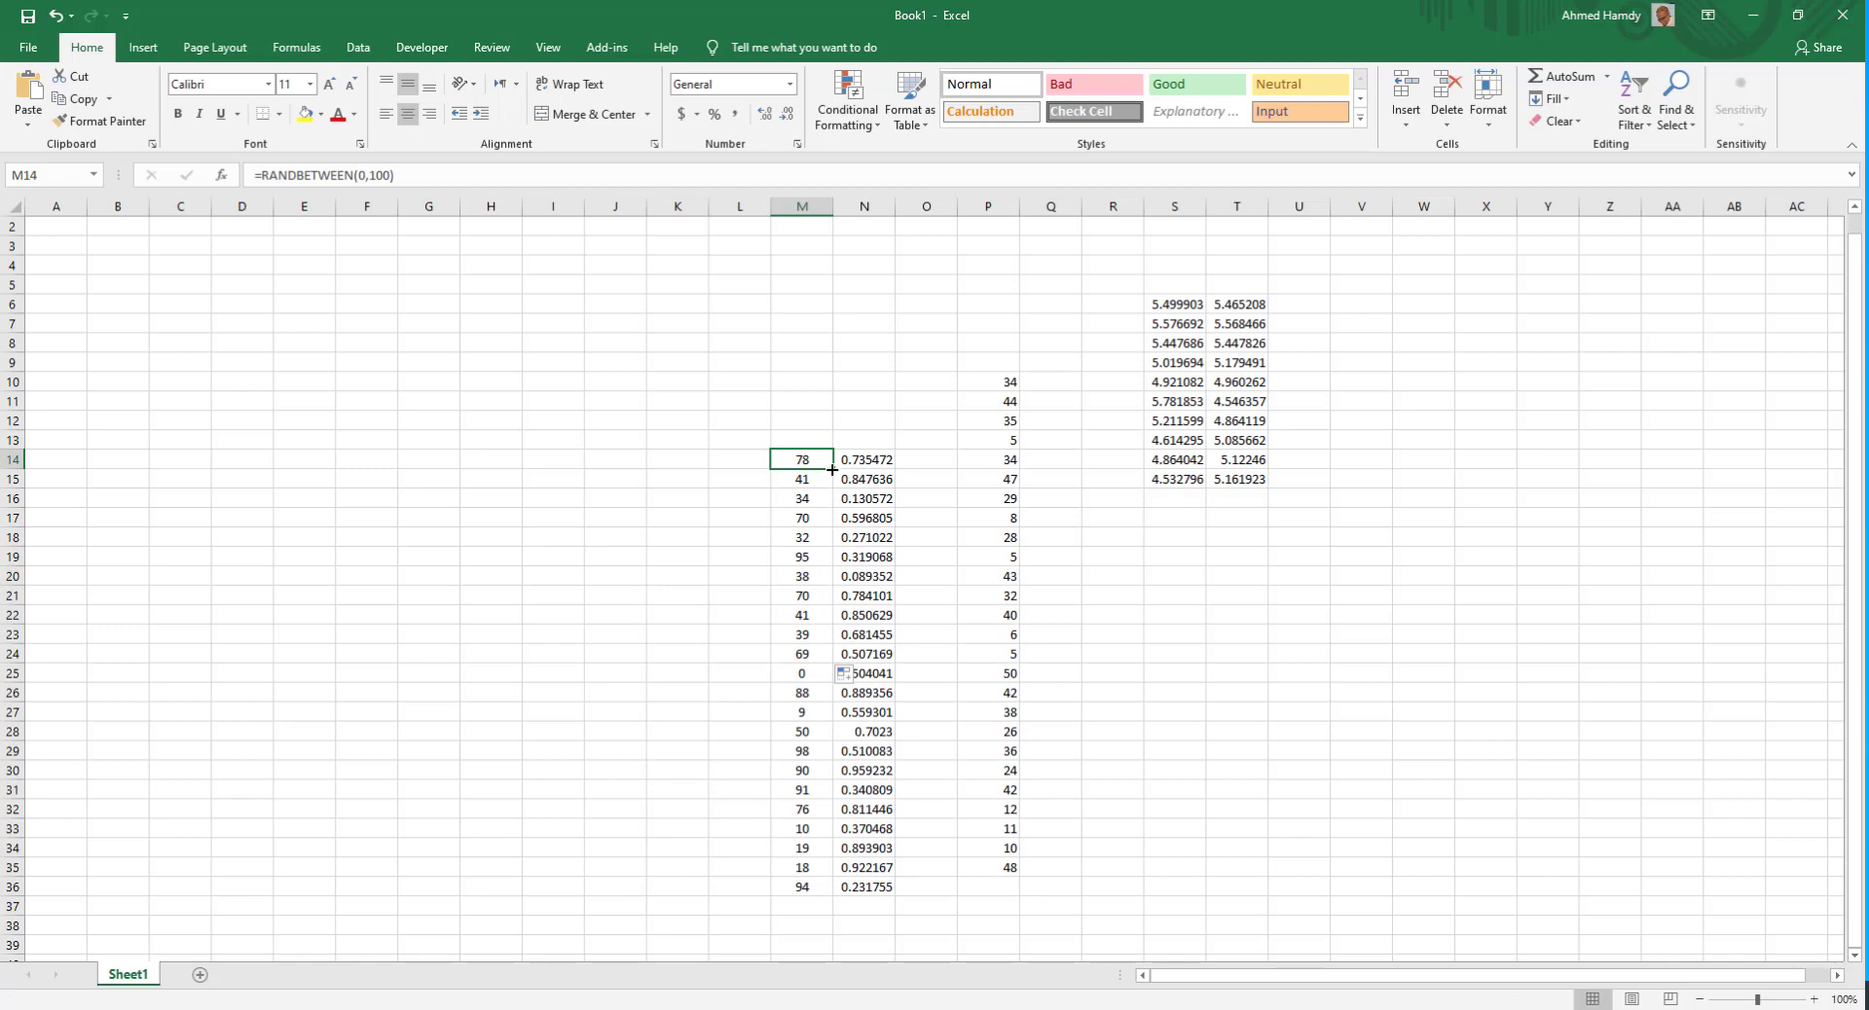
{"action": "left_click_drag", "start_coordinate": [833, 470], "coordinate": [818, 715]}
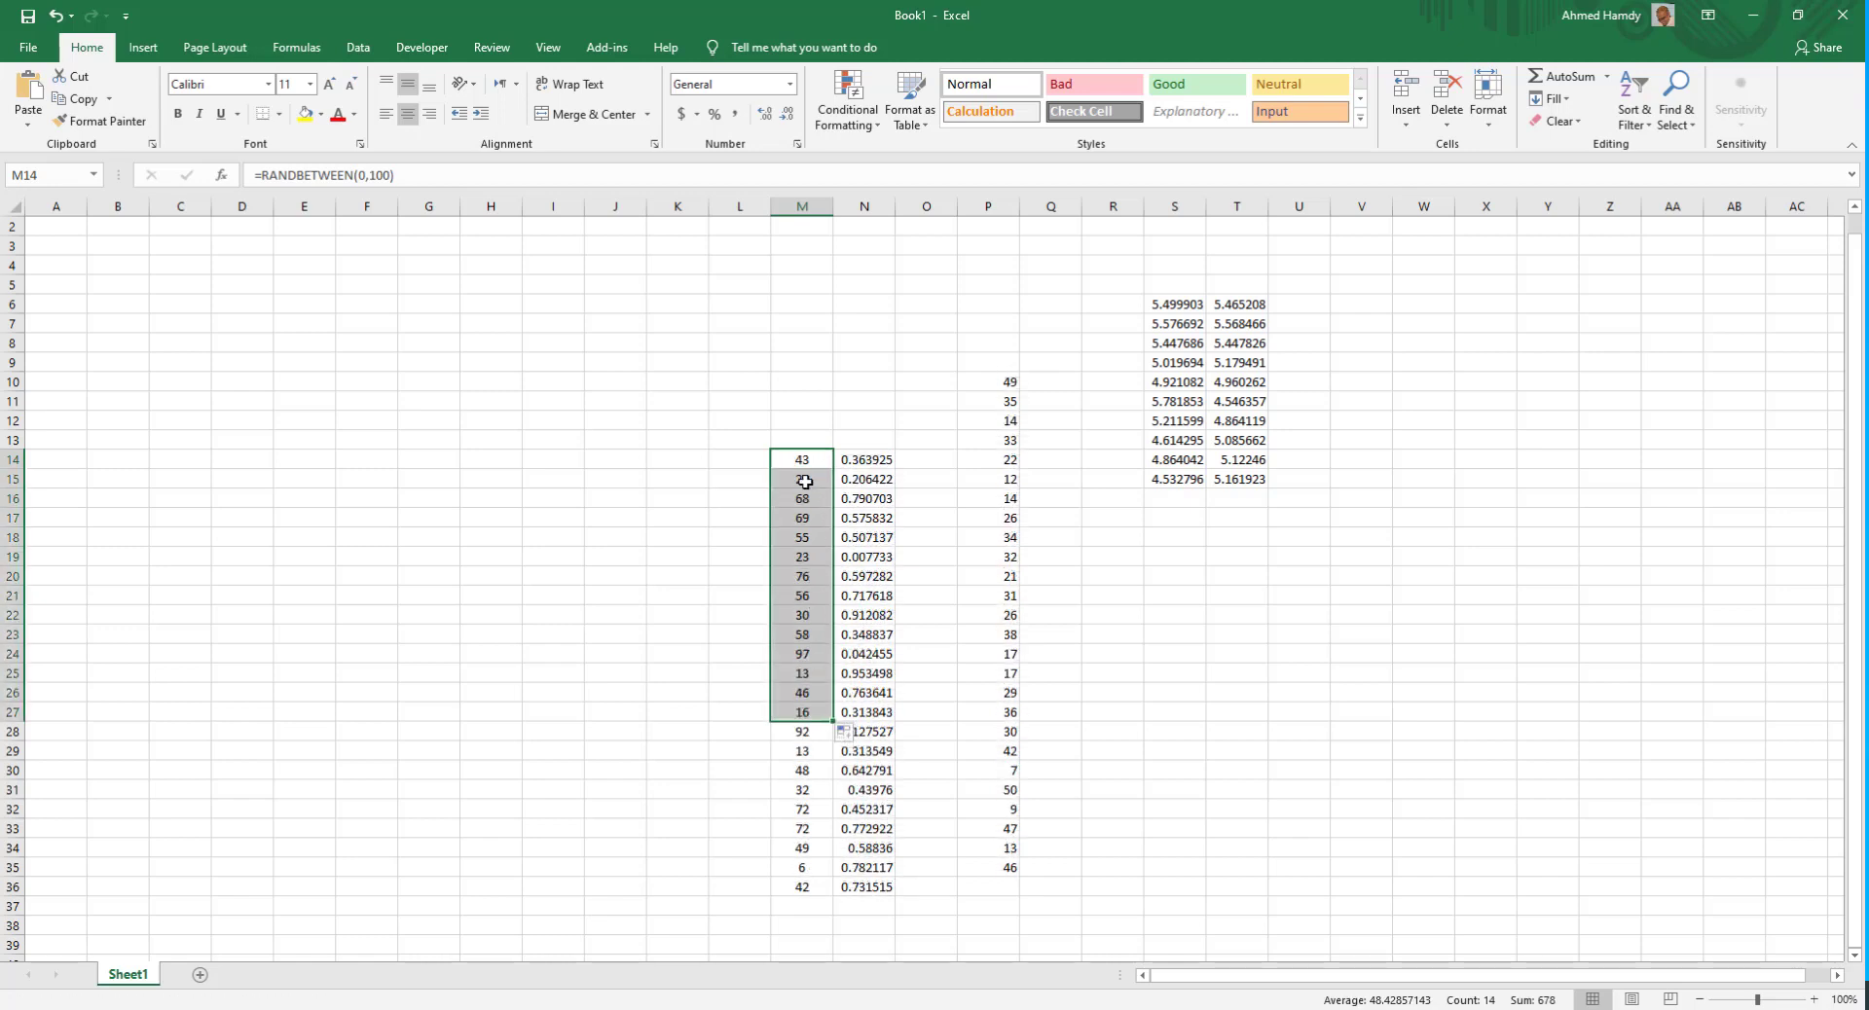
{"action": "left_click_drag", "start_coordinate": [802, 462], "coordinate": [802, 886]}
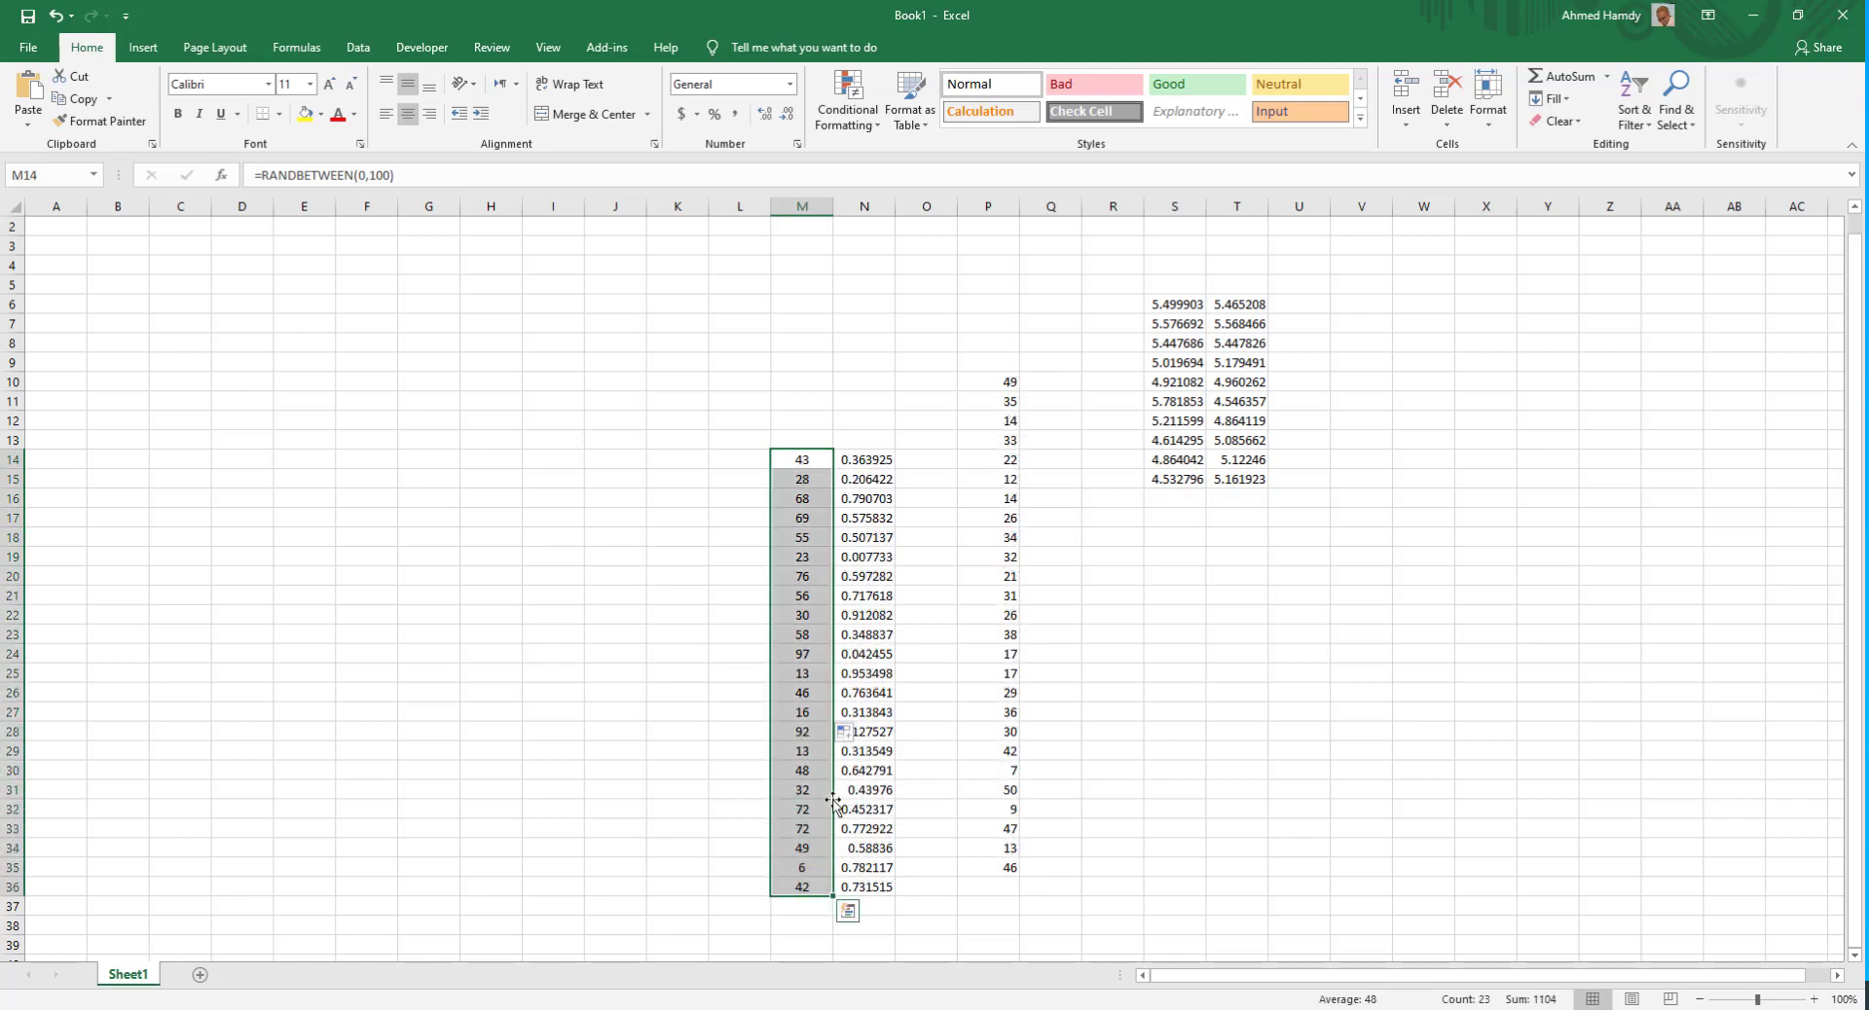
{"action": "key", "text": "ctrl+c"}
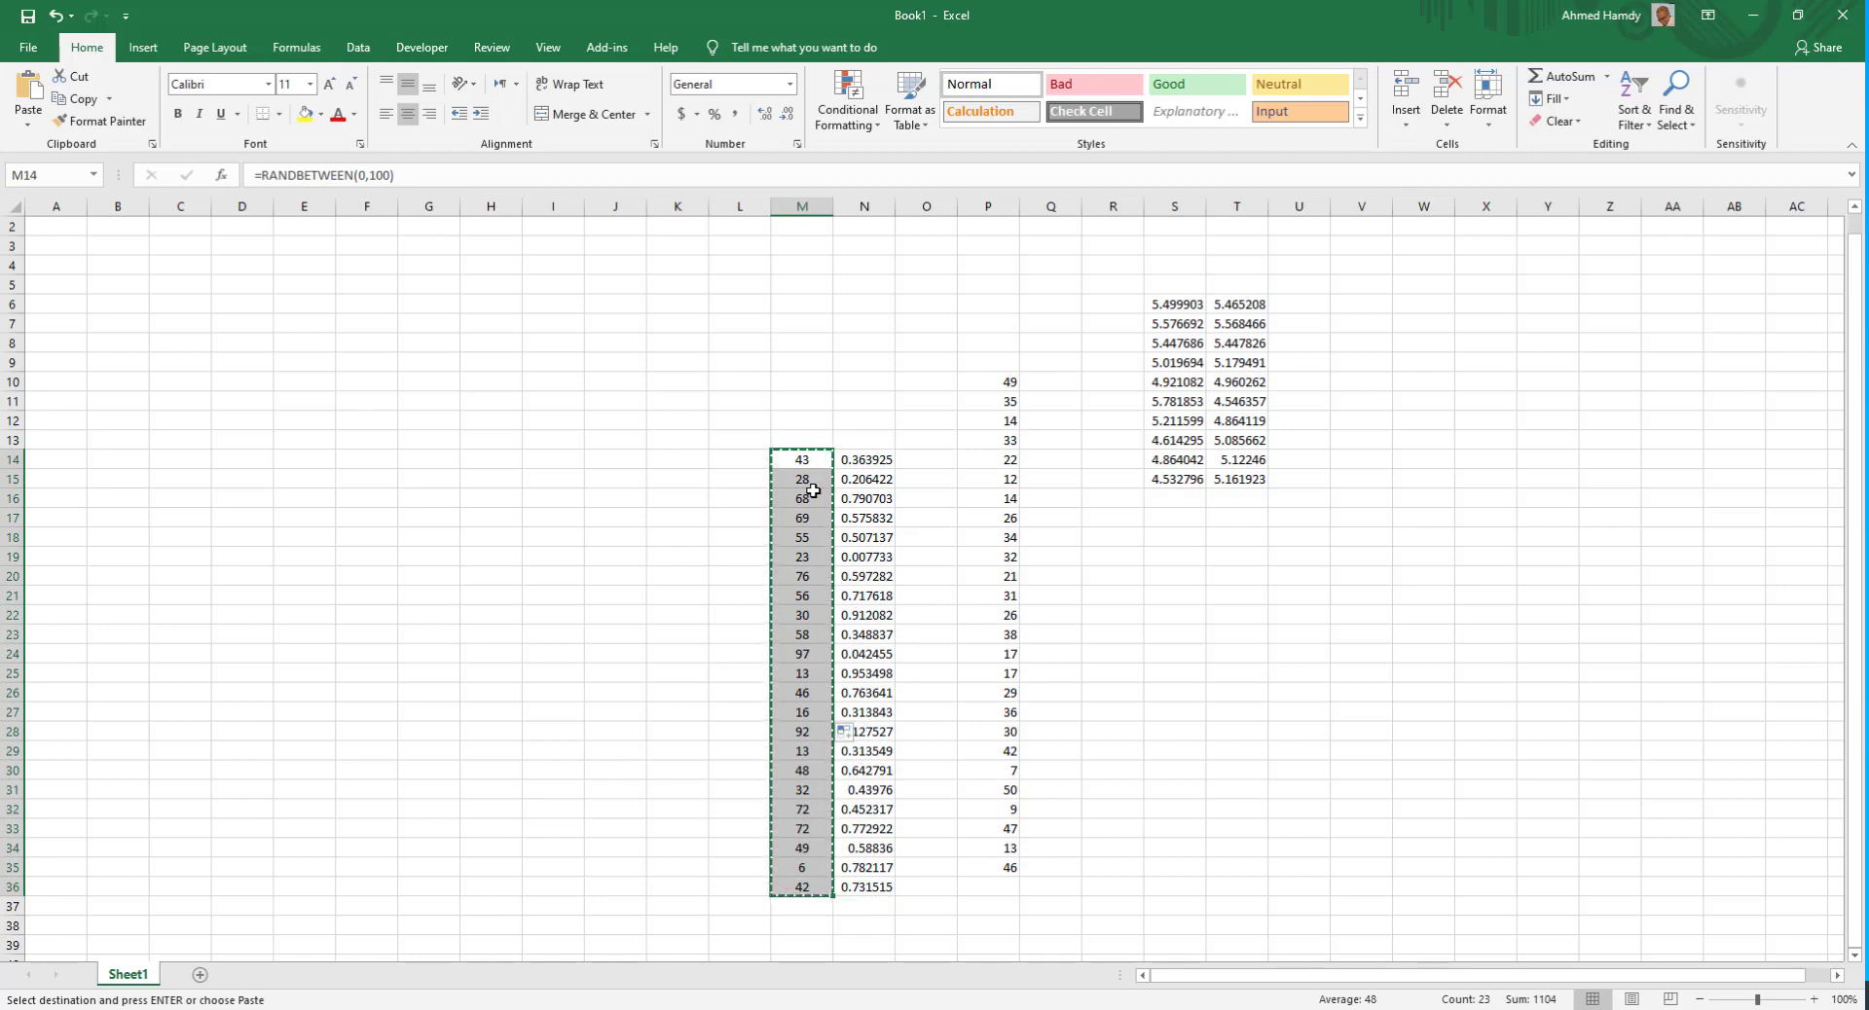
- Paste the copied numbers into G12 as values only
{"action": "left_click", "coordinate": [451, 420]}
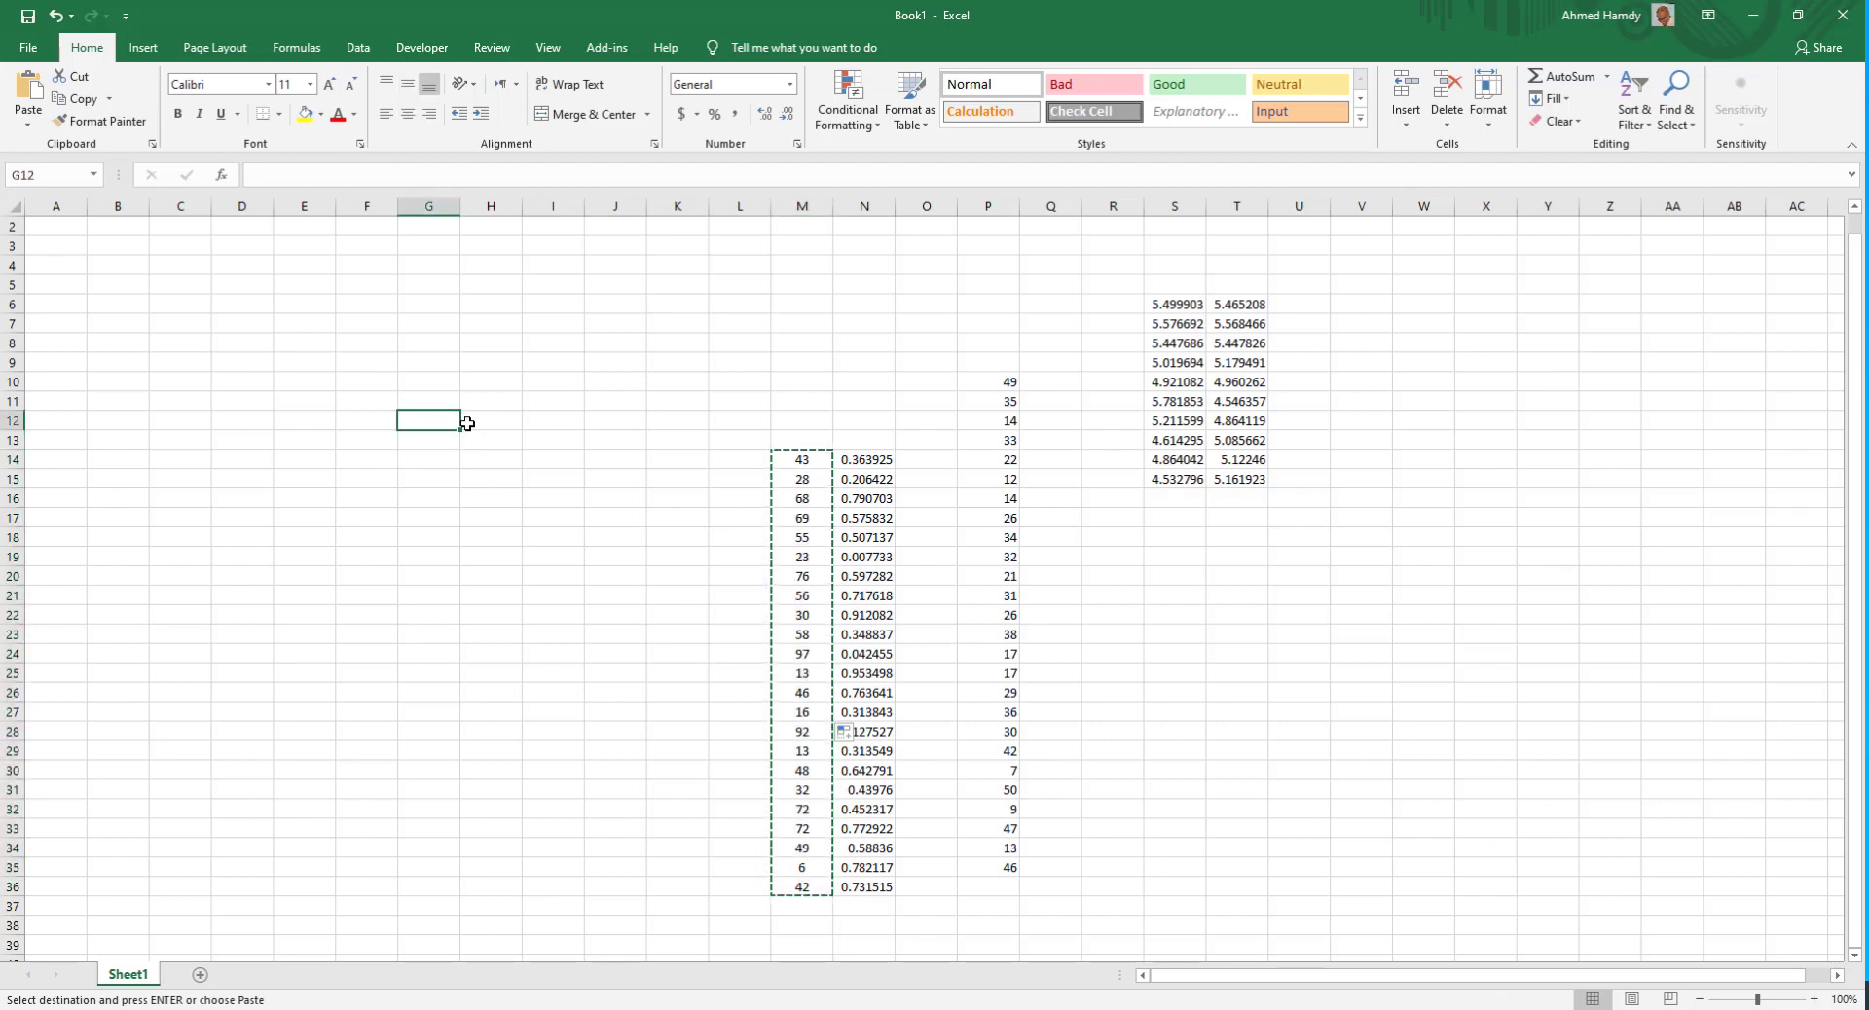
{"action": "key", "text": "ctrl+v"}
{"action": "left_click", "coordinate": [489, 871]}
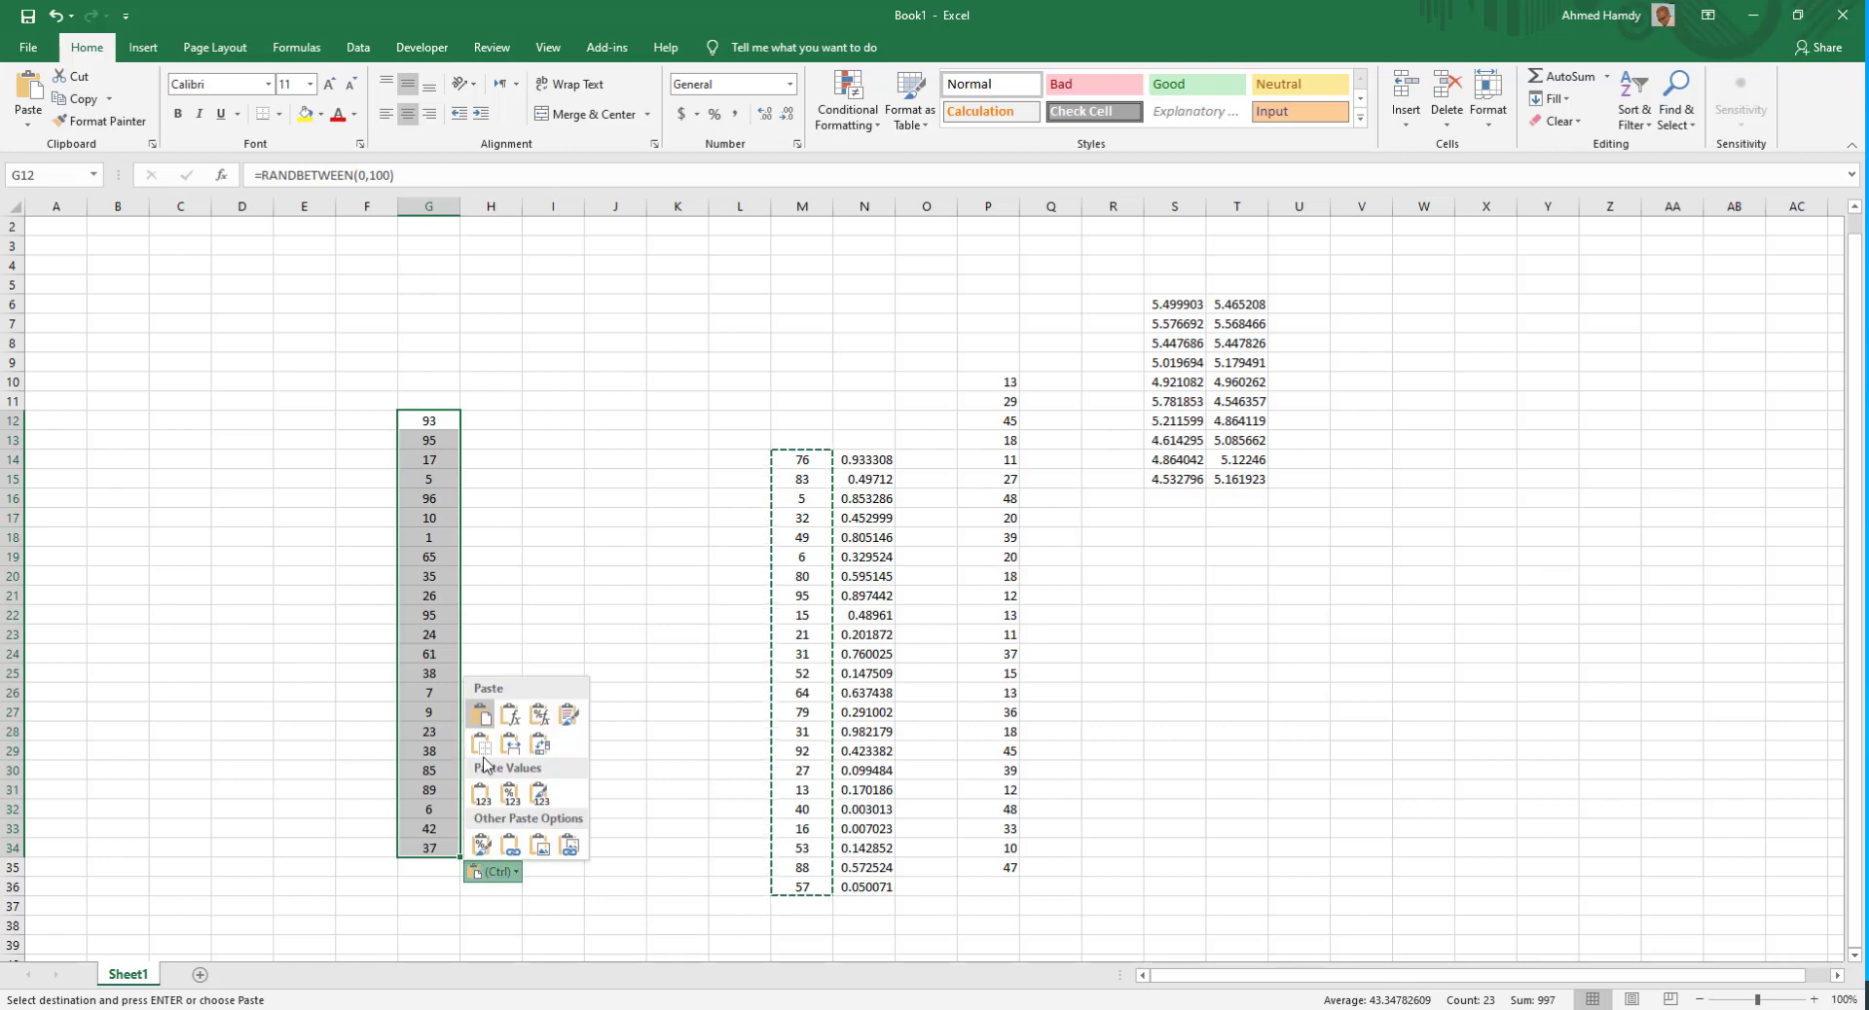
{"action": "left_click", "coordinate": [481, 794]}
- Undo an accidental fill of 96 down G12:G34
{"action": "left_click", "coordinate": [451, 499]}
{"action": "left_click", "coordinate": [445, 425]}
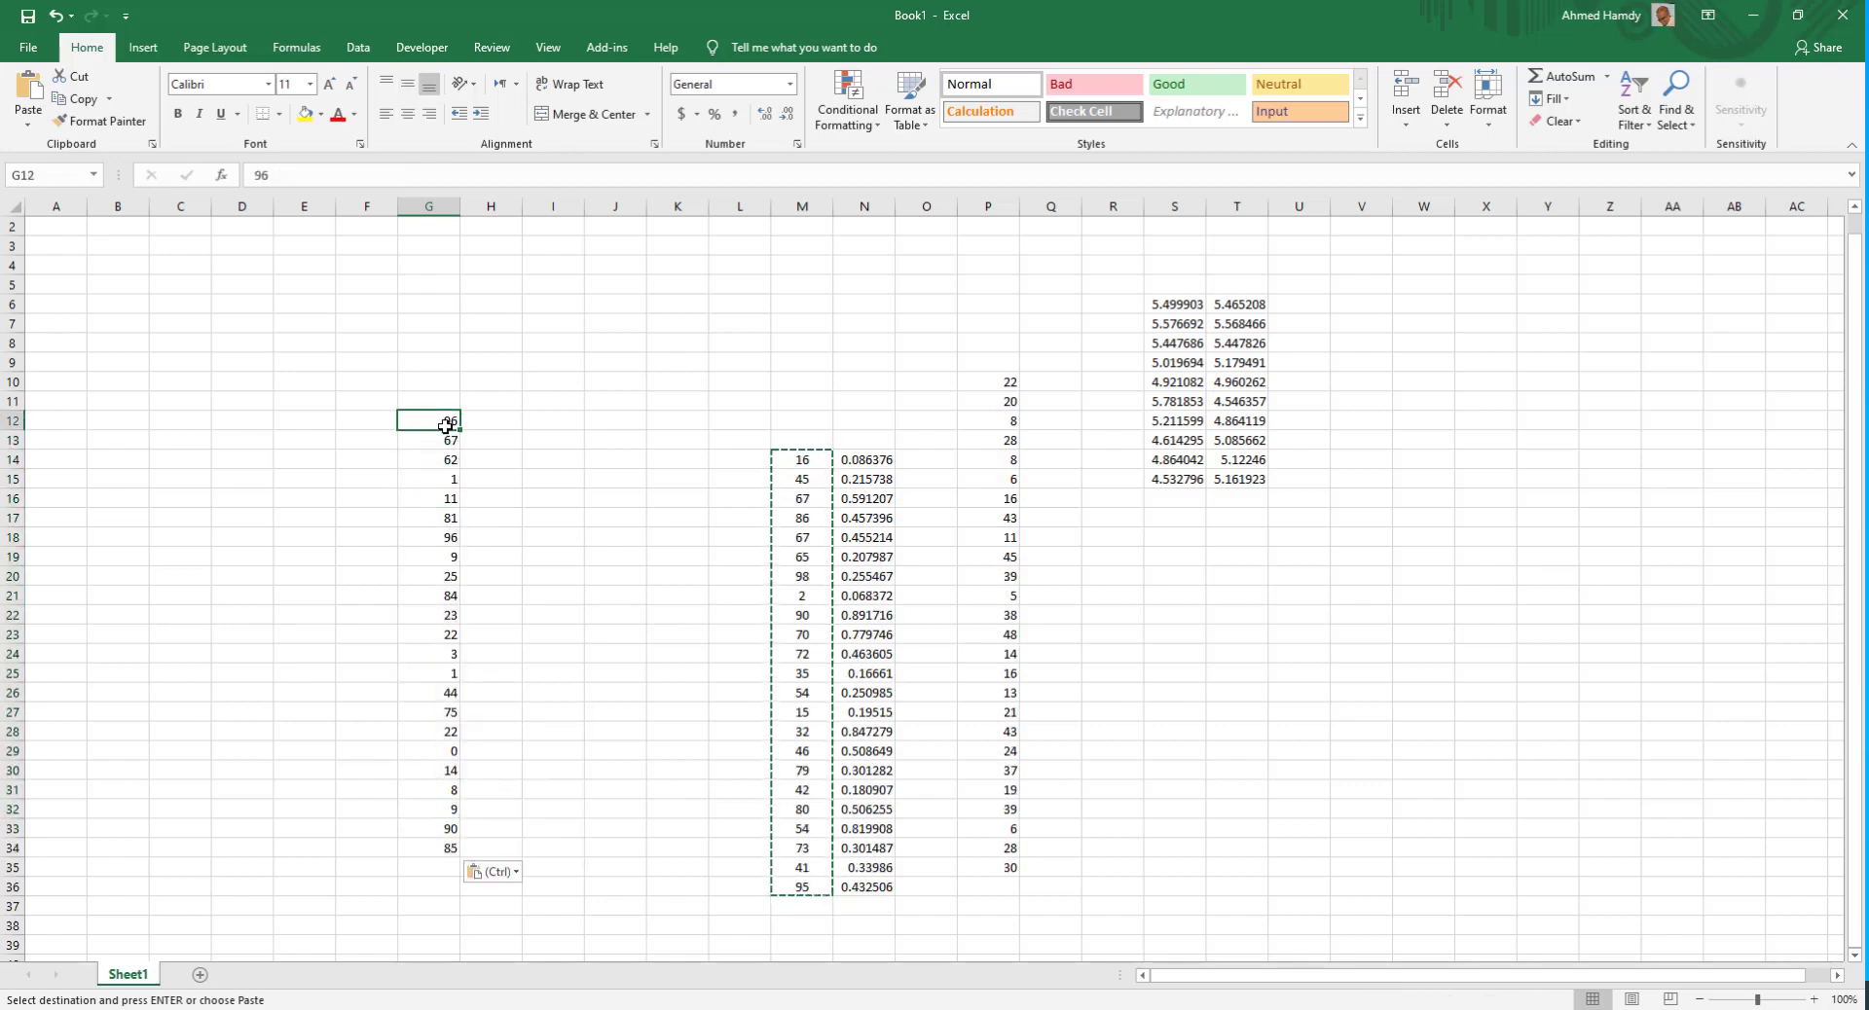
{"action": "left_click", "coordinate": [415, 497]}
{"action": "left_click", "coordinate": [455, 421]}
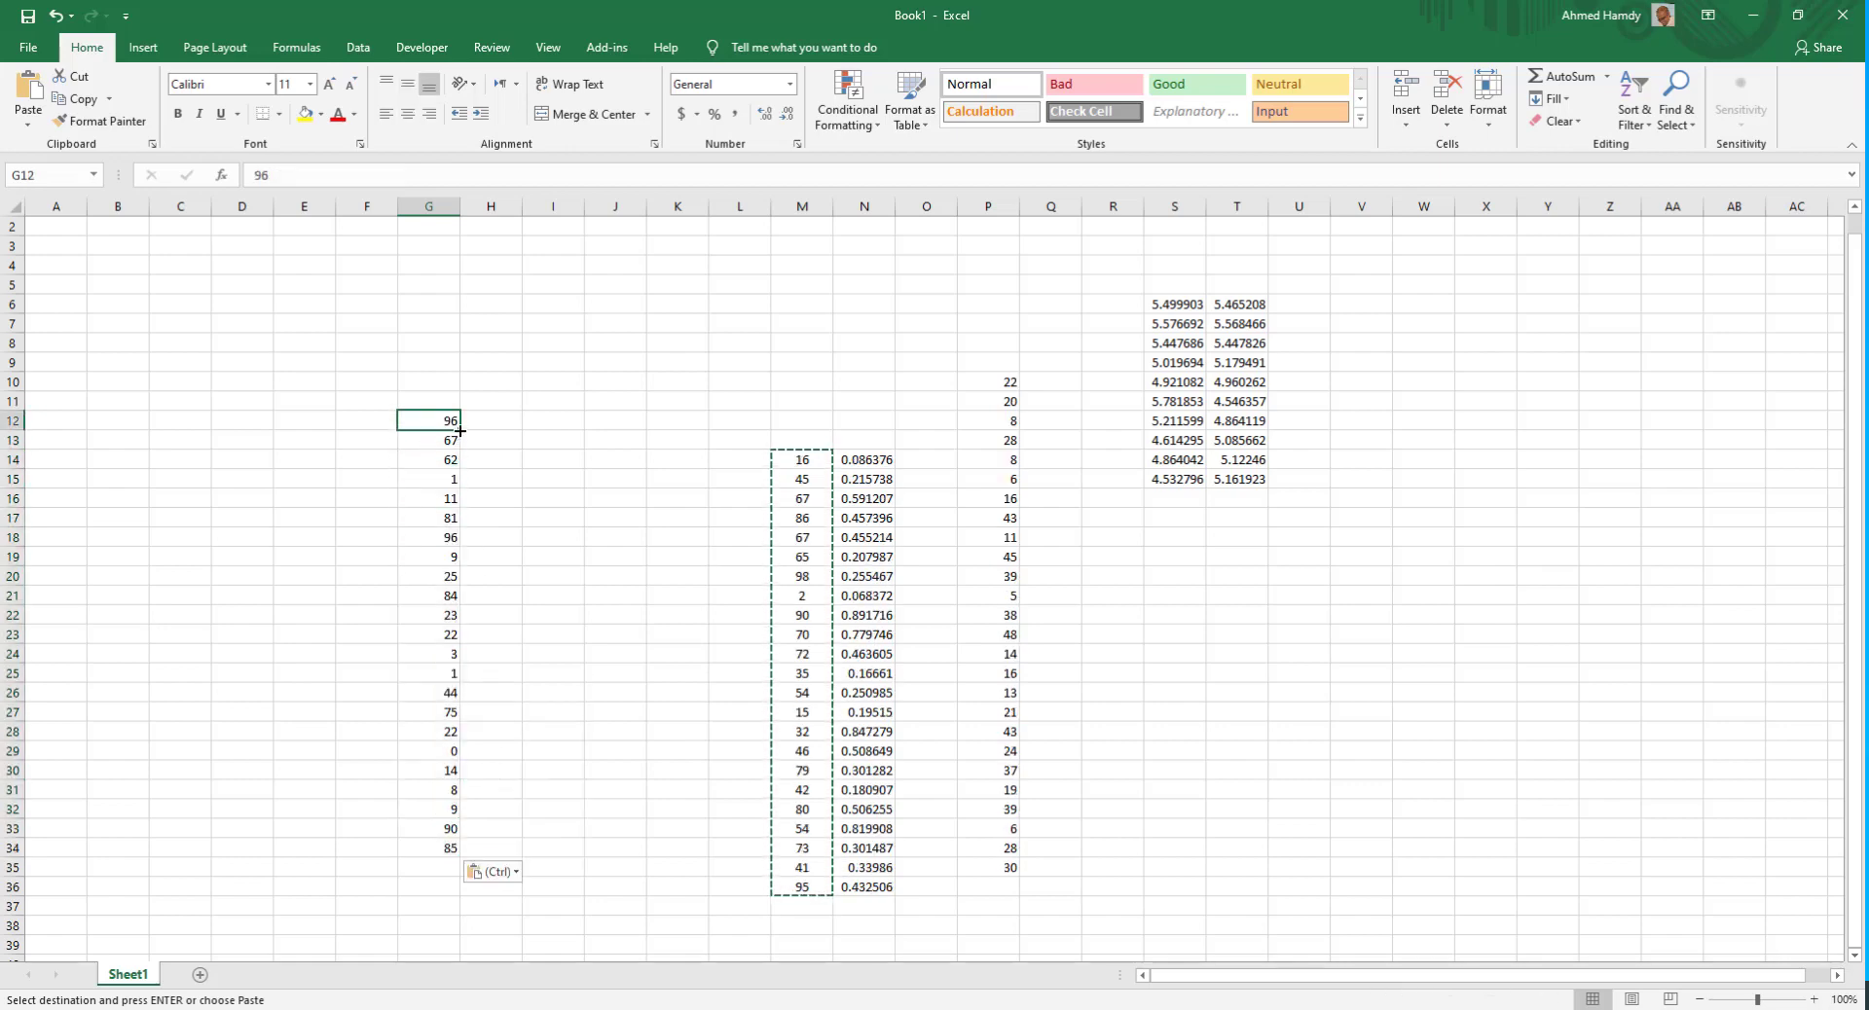
{"action": "left_click_drag", "start_coordinate": [460, 430], "coordinate": [449, 858]}
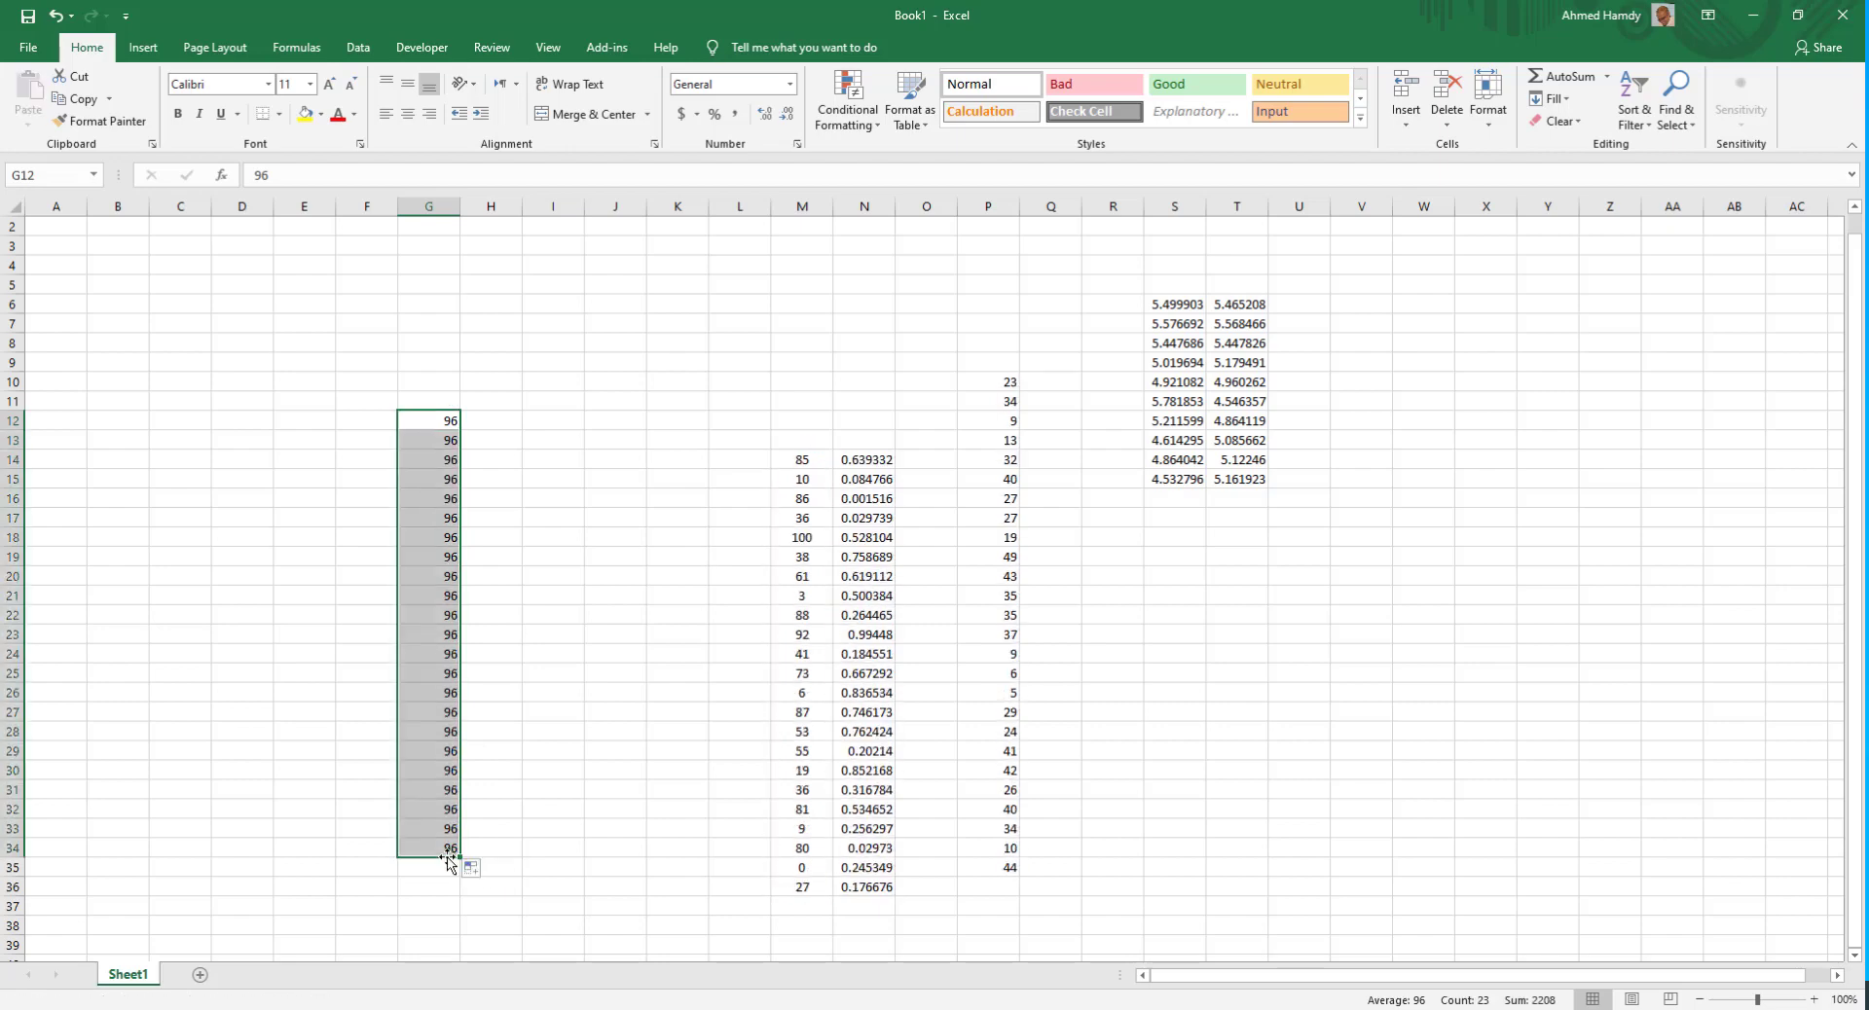
{"action": "key", "text": "ctrl+z"}
- Extend the RANDBETWEEN formula in M14 down to M22
{"action": "left_click", "coordinate": [436, 447]}
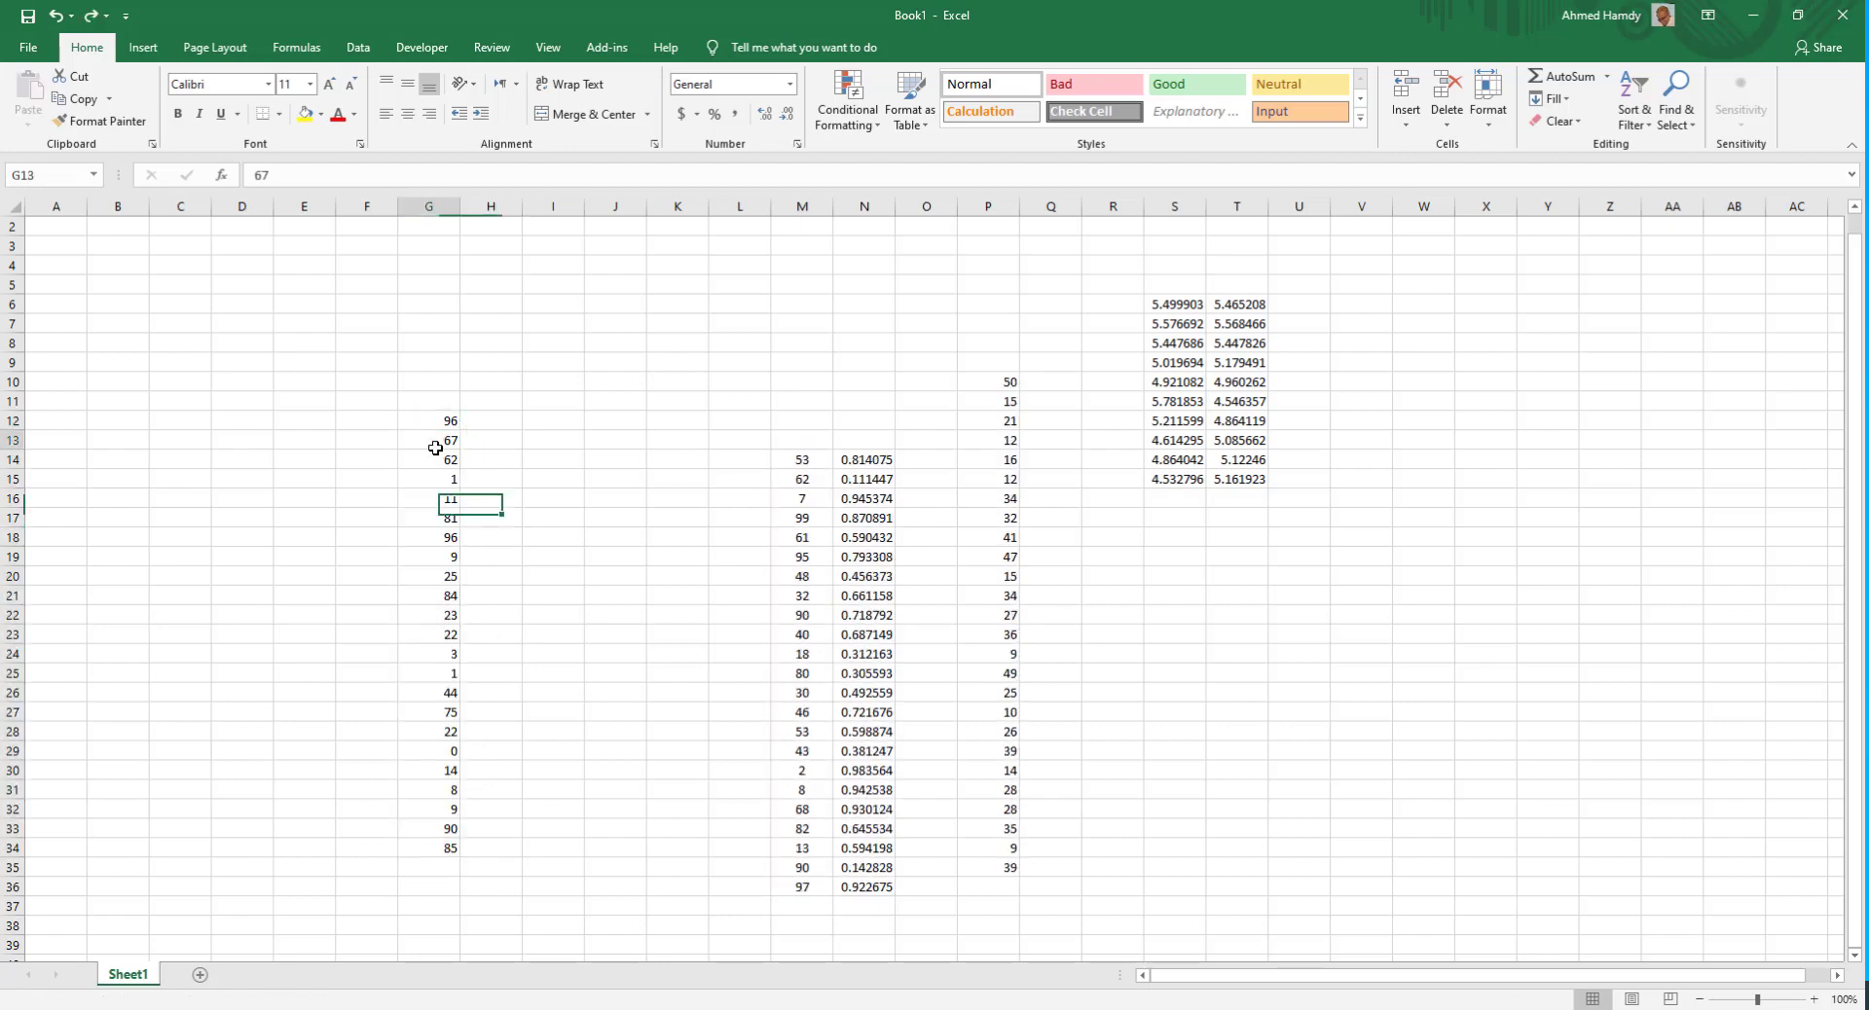
{"action": "left_click", "coordinate": [859, 498]}
{"action": "left_click", "coordinate": [822, 463]}
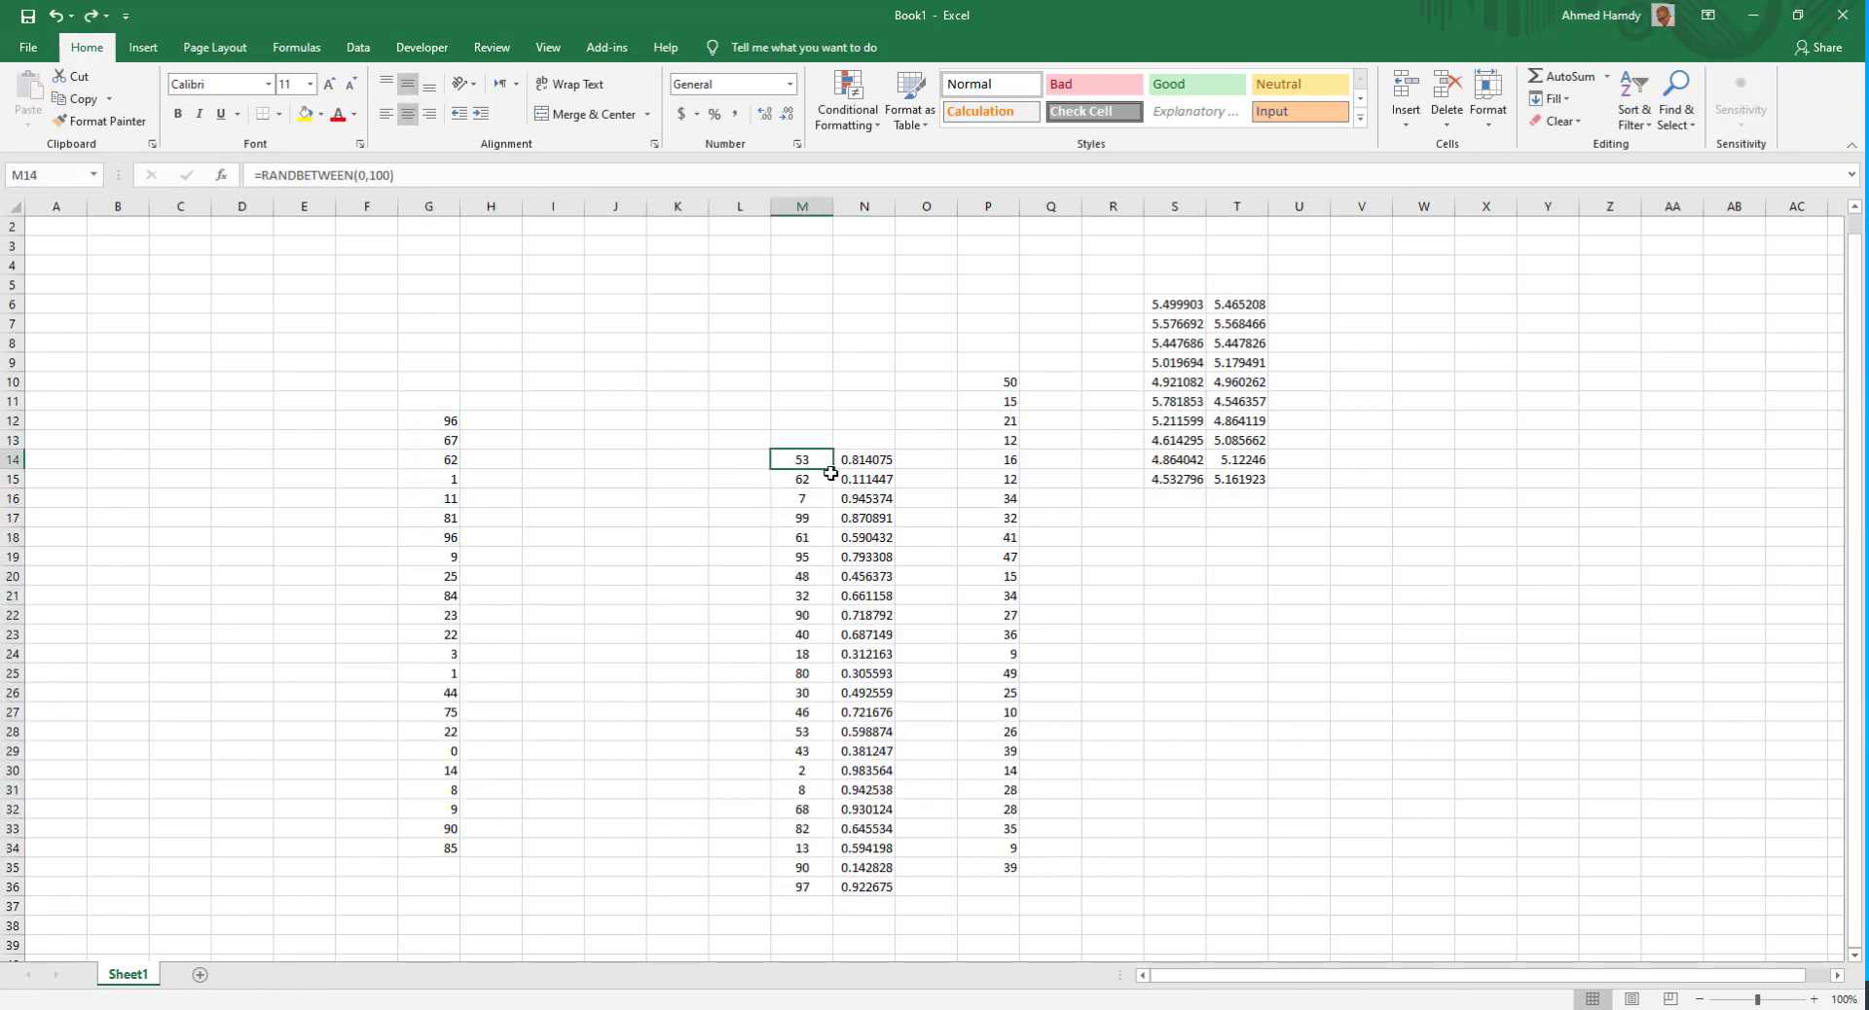
{"action": "left_click_drag", "start_coordinate": [830, 471], "coordinate": [827, 619]}
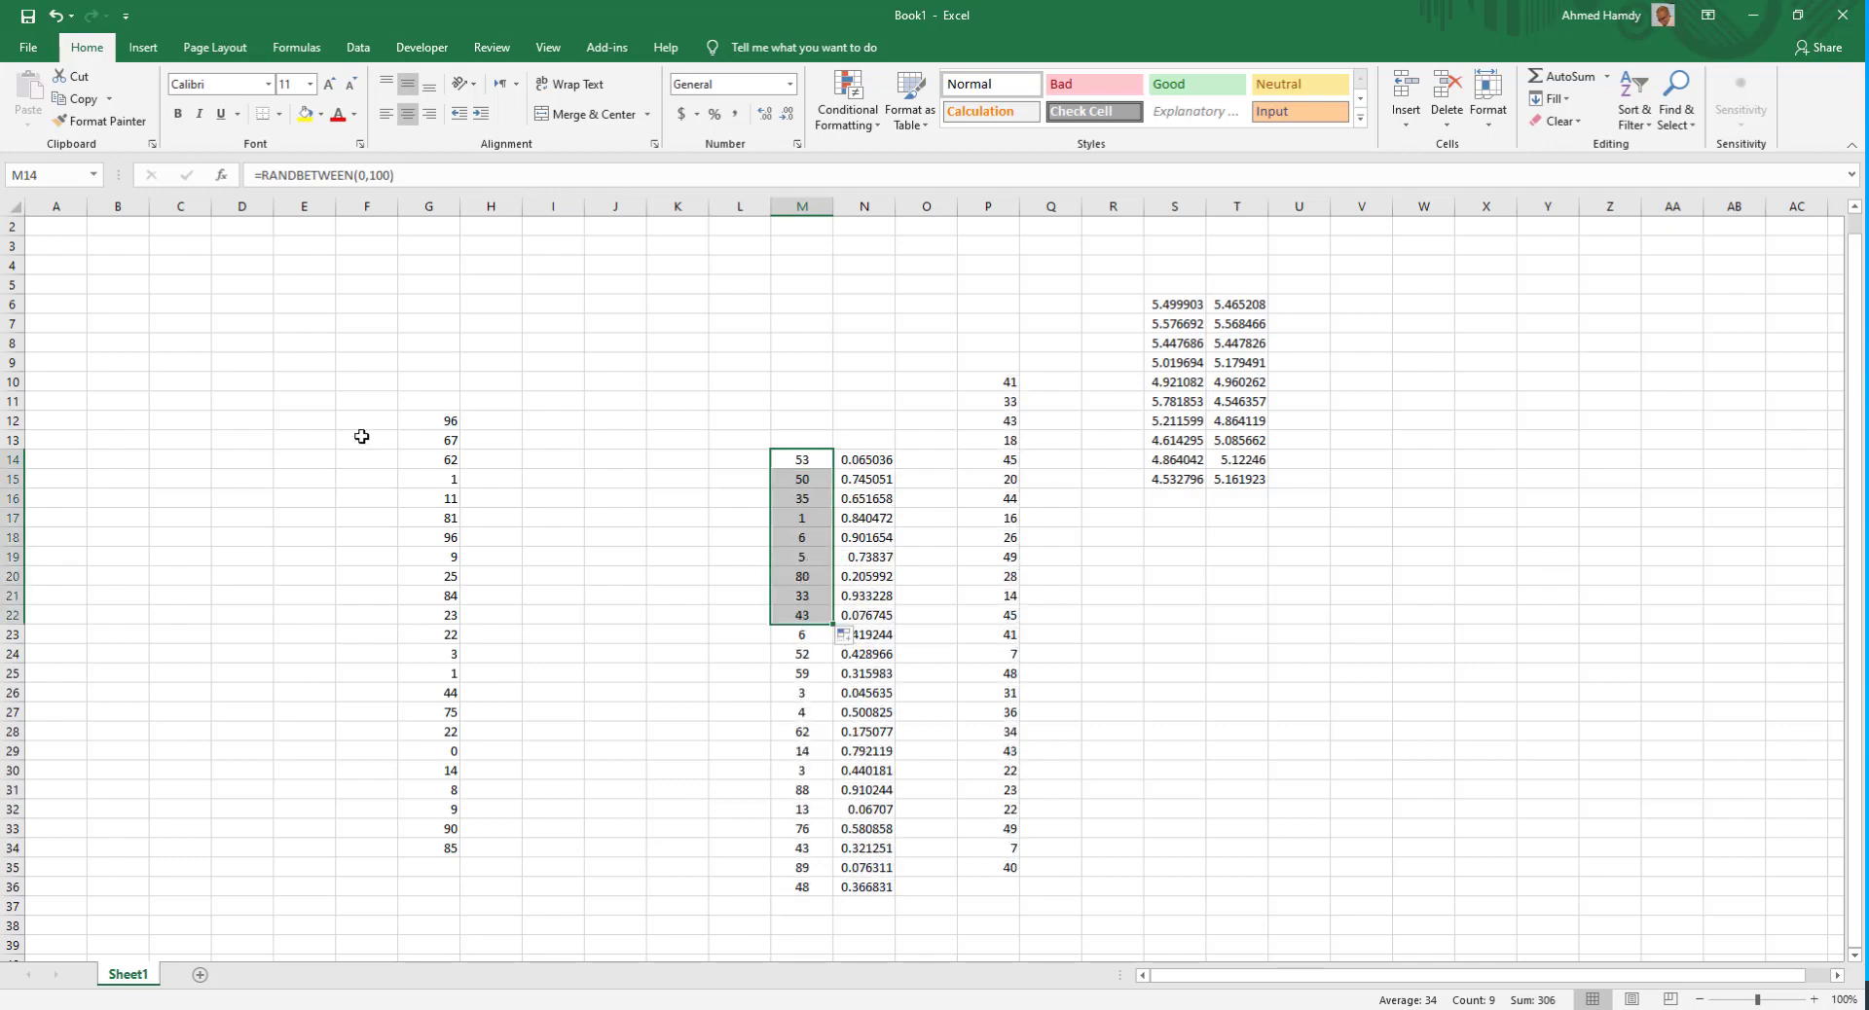
{"action": "left_click", "coordinate": [572, 634]}
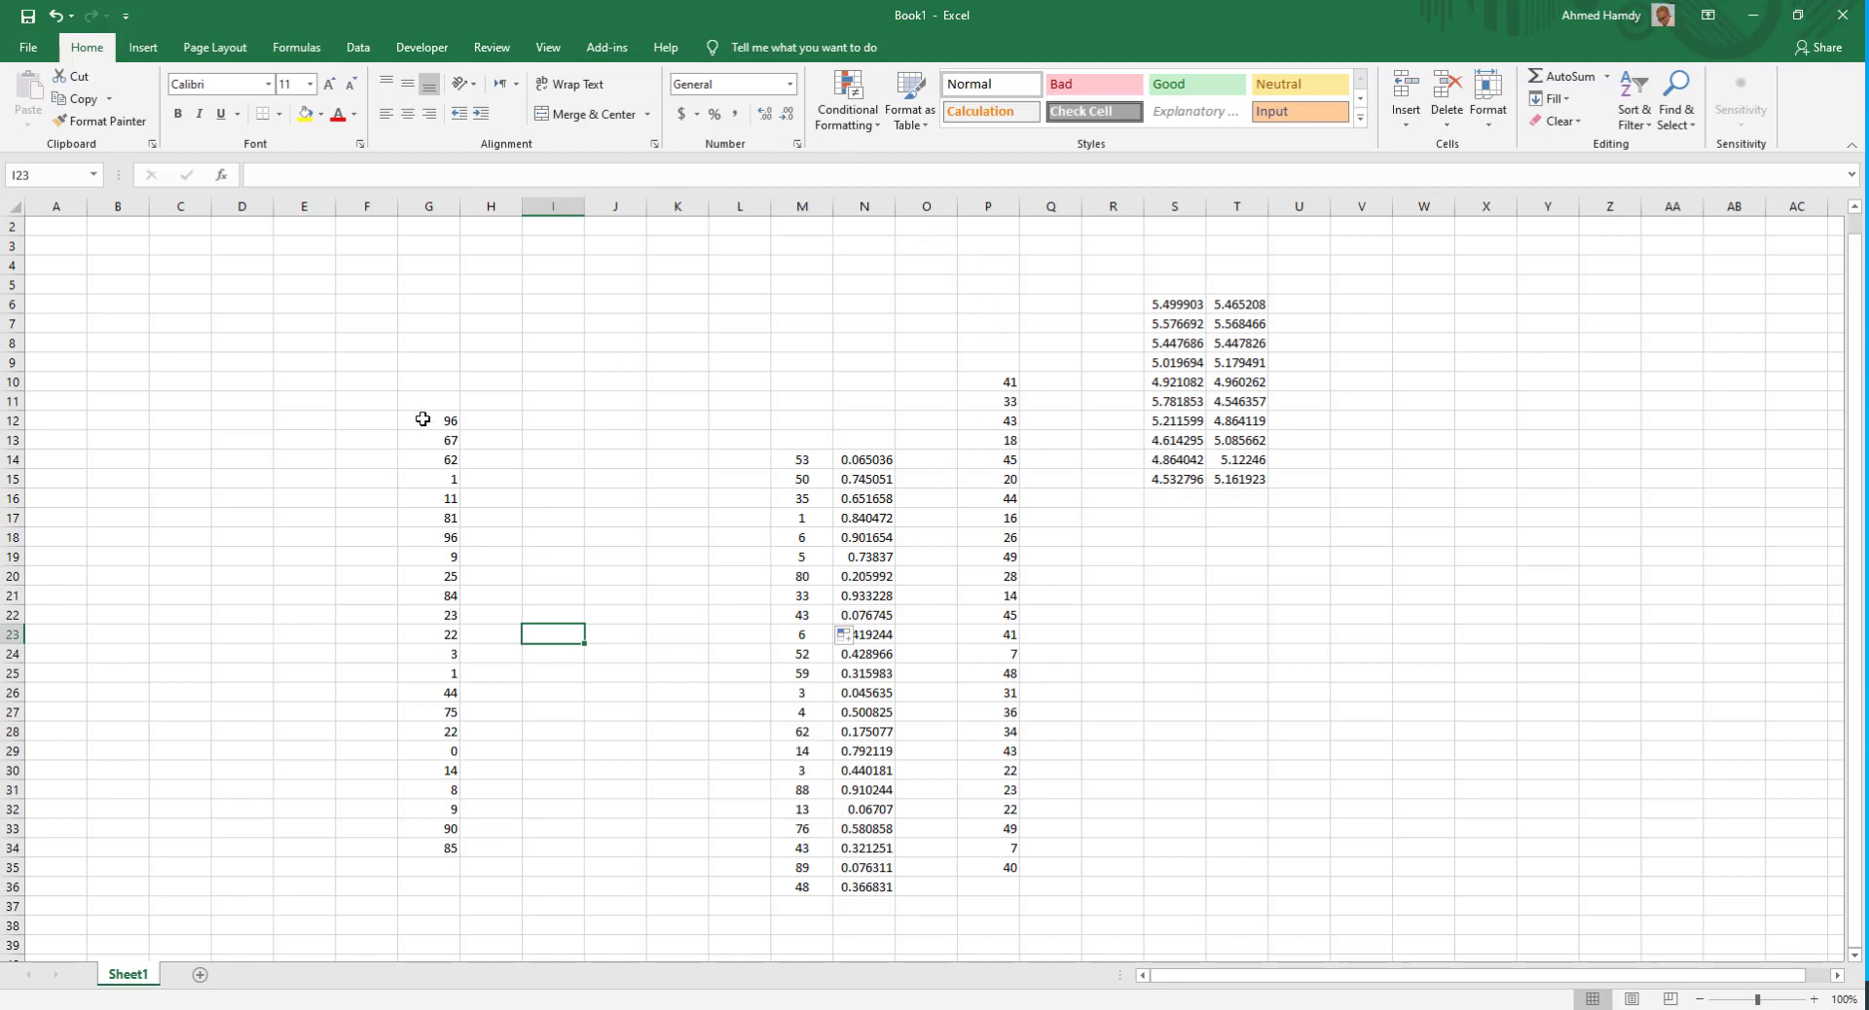
- Center the 23 numbers in G12:G34 and reselect the range
{"action": "left_click_drag", "start_coordinate": [424, 421], "coordinate": [422, 844]}
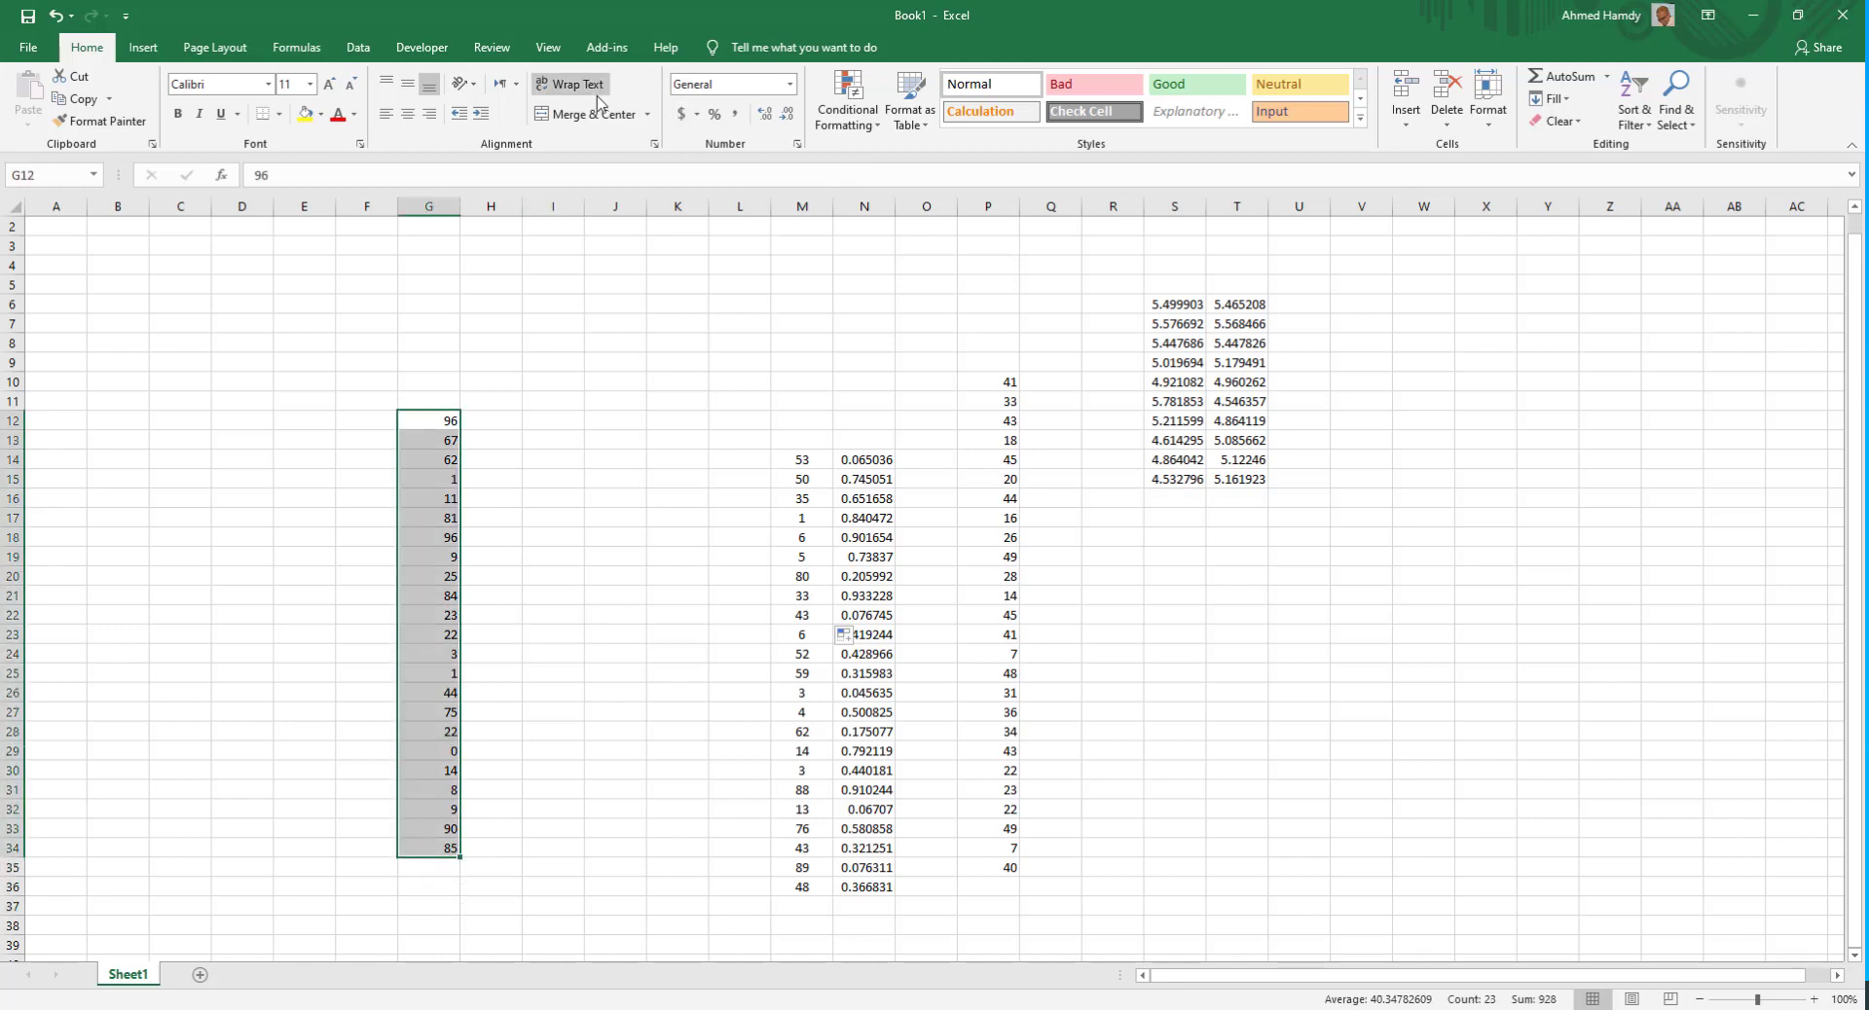
{"action": "left_click", "coordinate": [408, 113]}
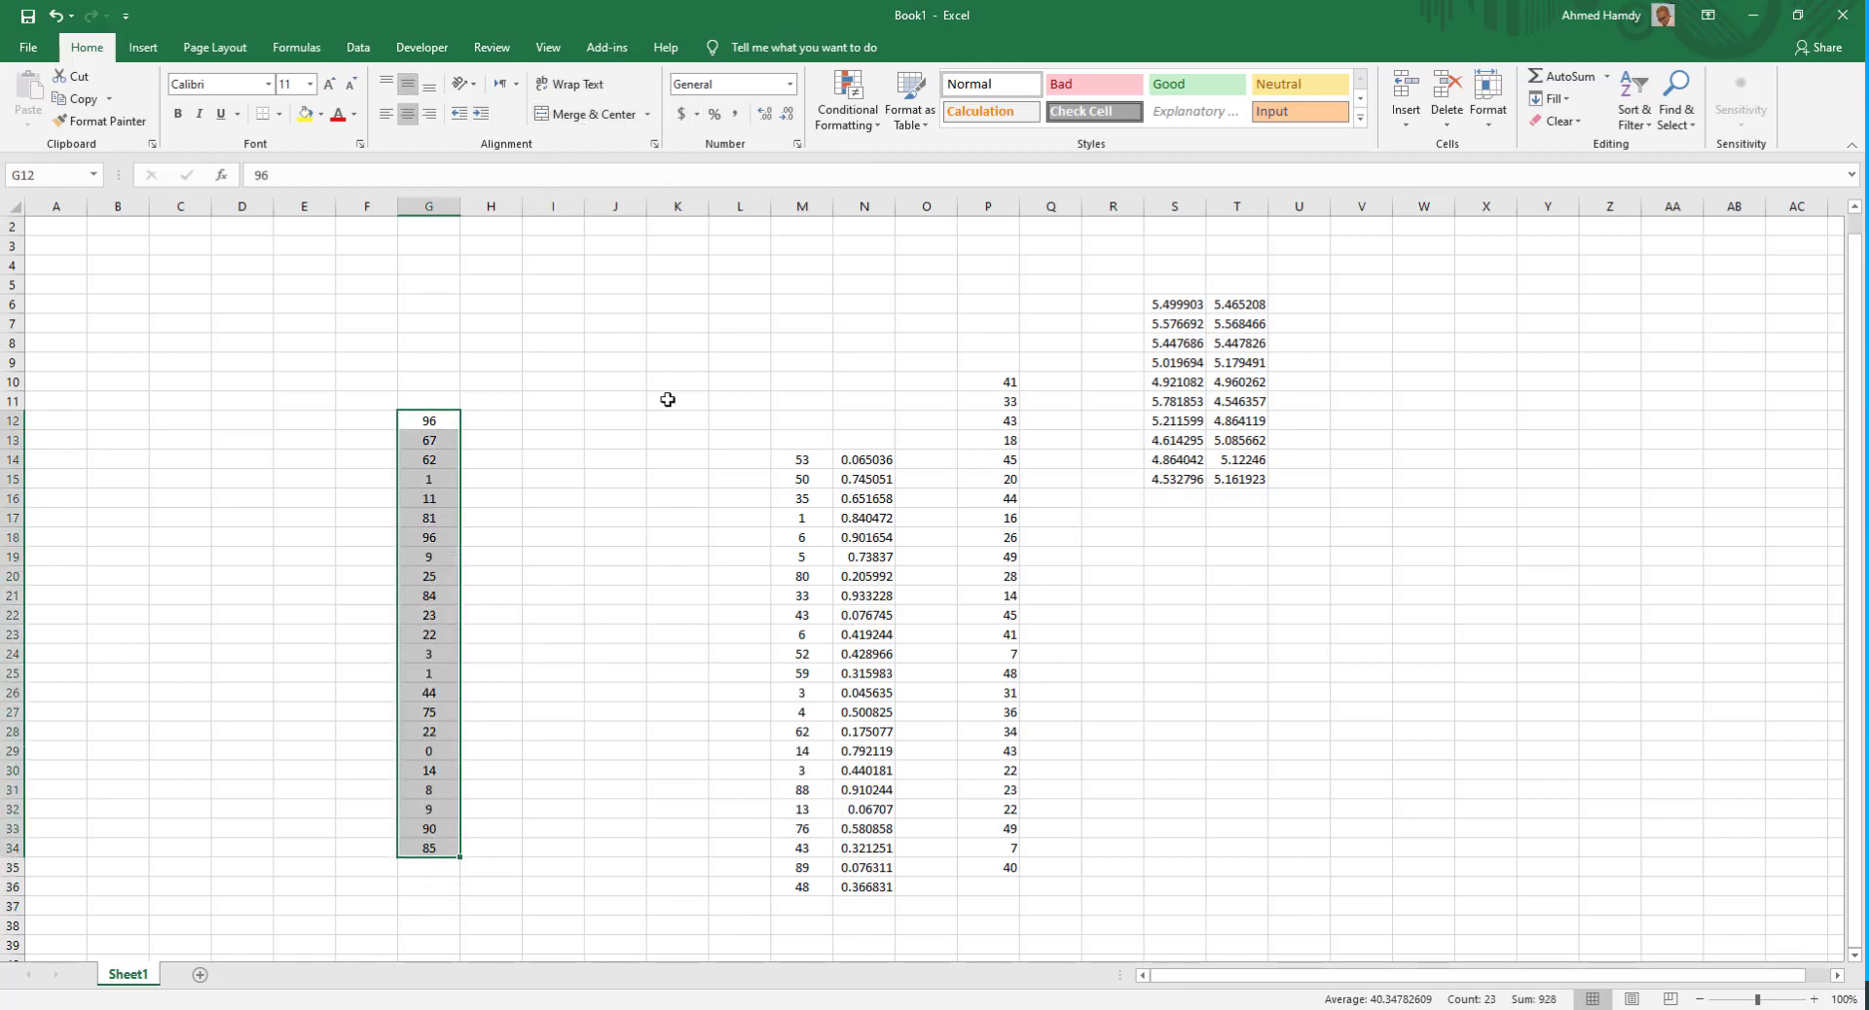
{"action": "left_click", "coordinate": [642, 421]}
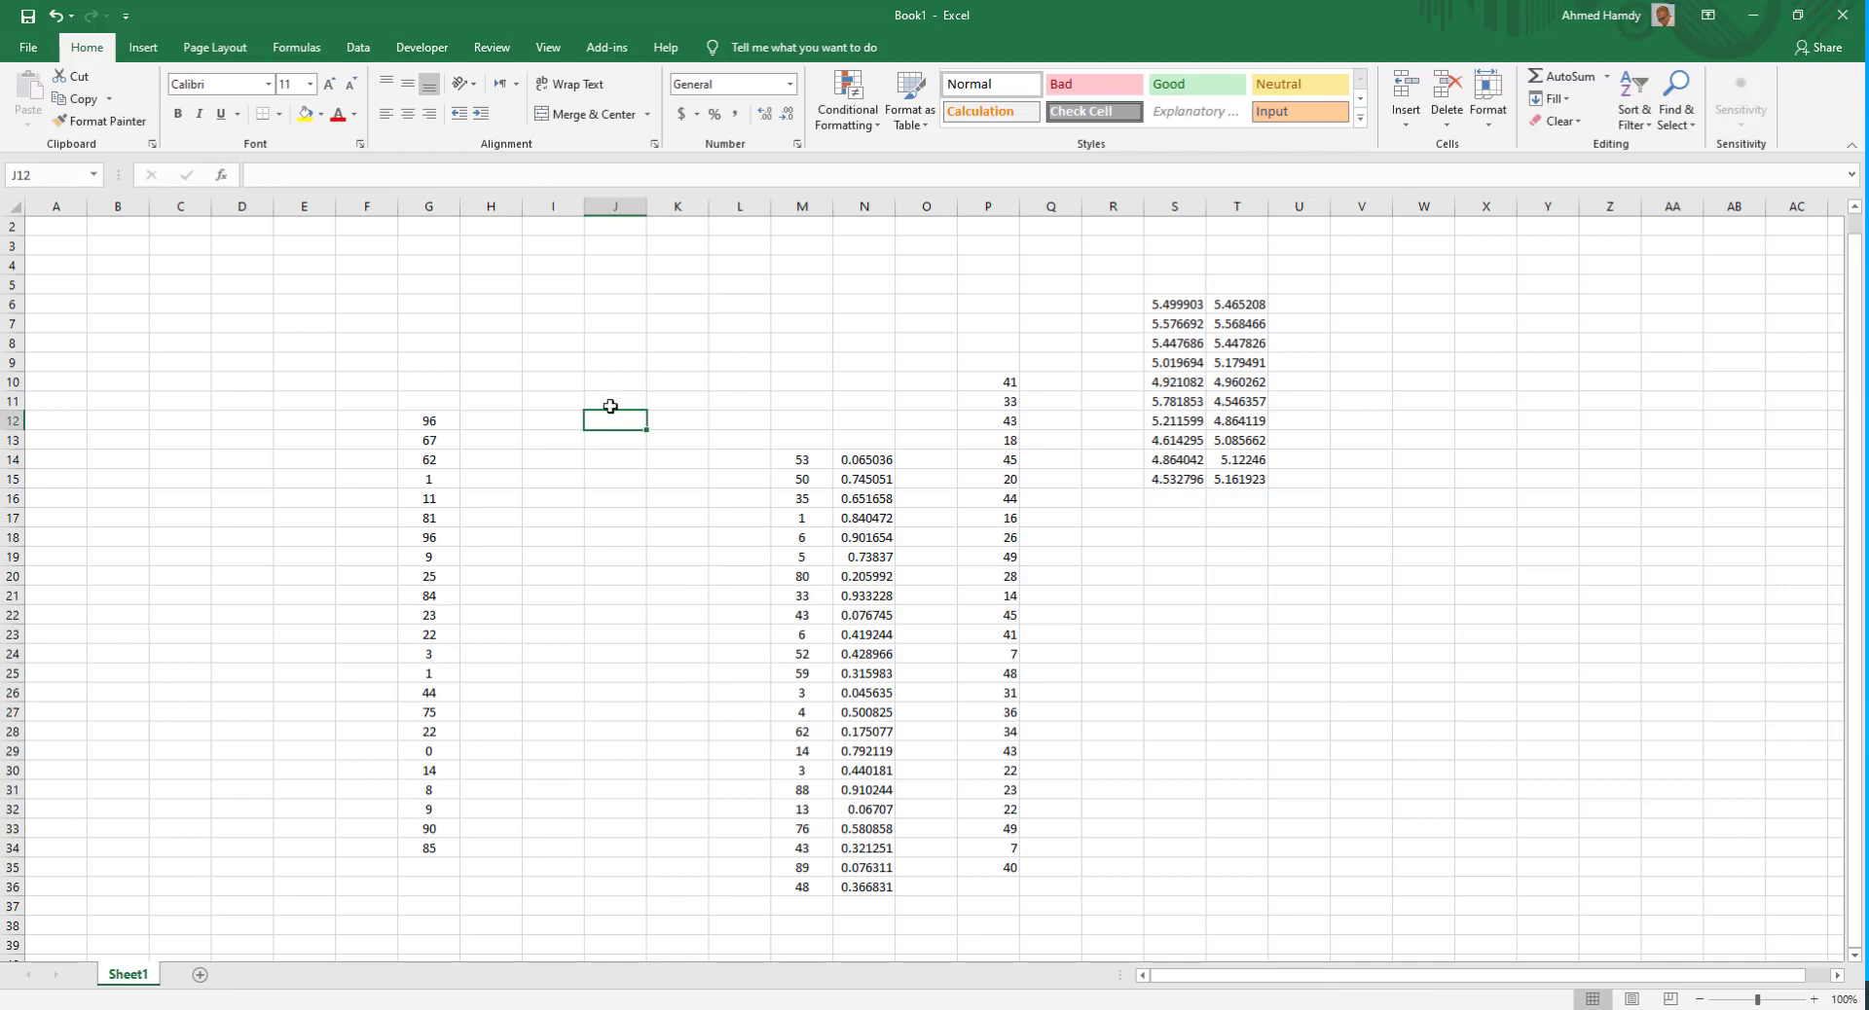
{"action": "left_click", "coordinate": [444, 420]}
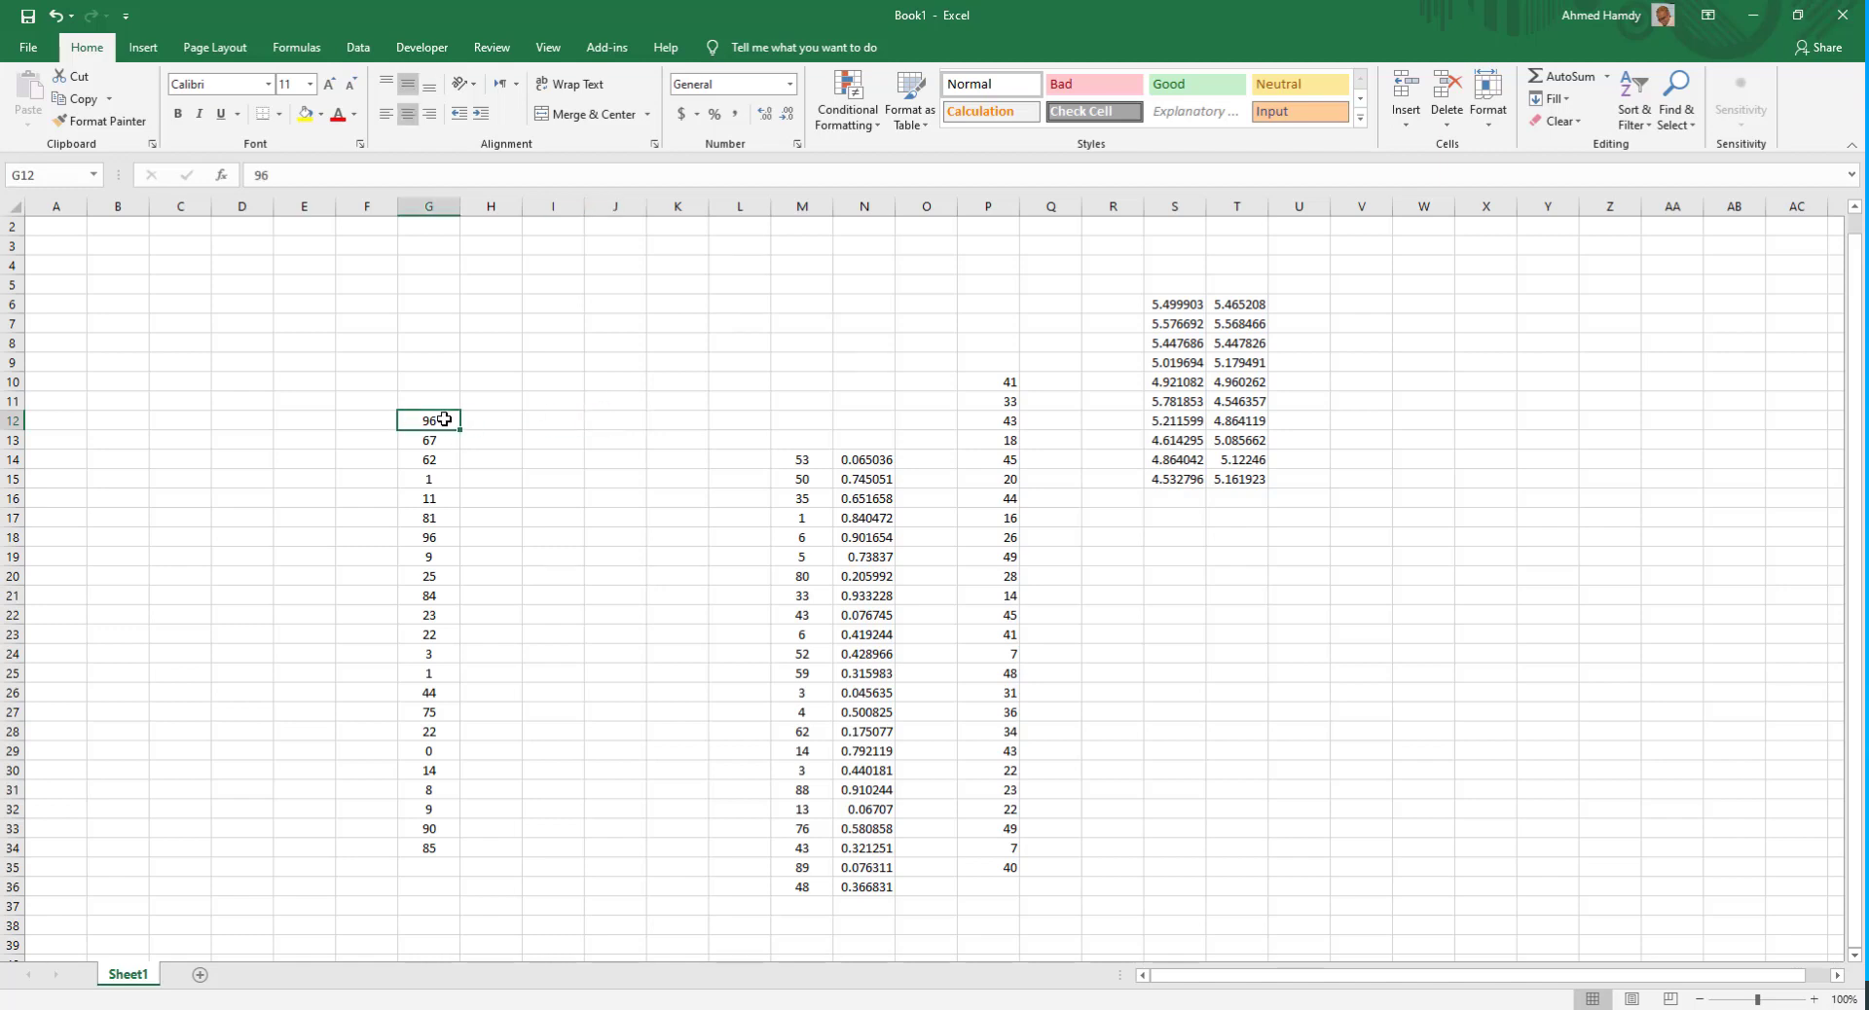
{"action": "left_click_drag", "start_coordinate": [426, 421], "coordinate": [425, 850]}
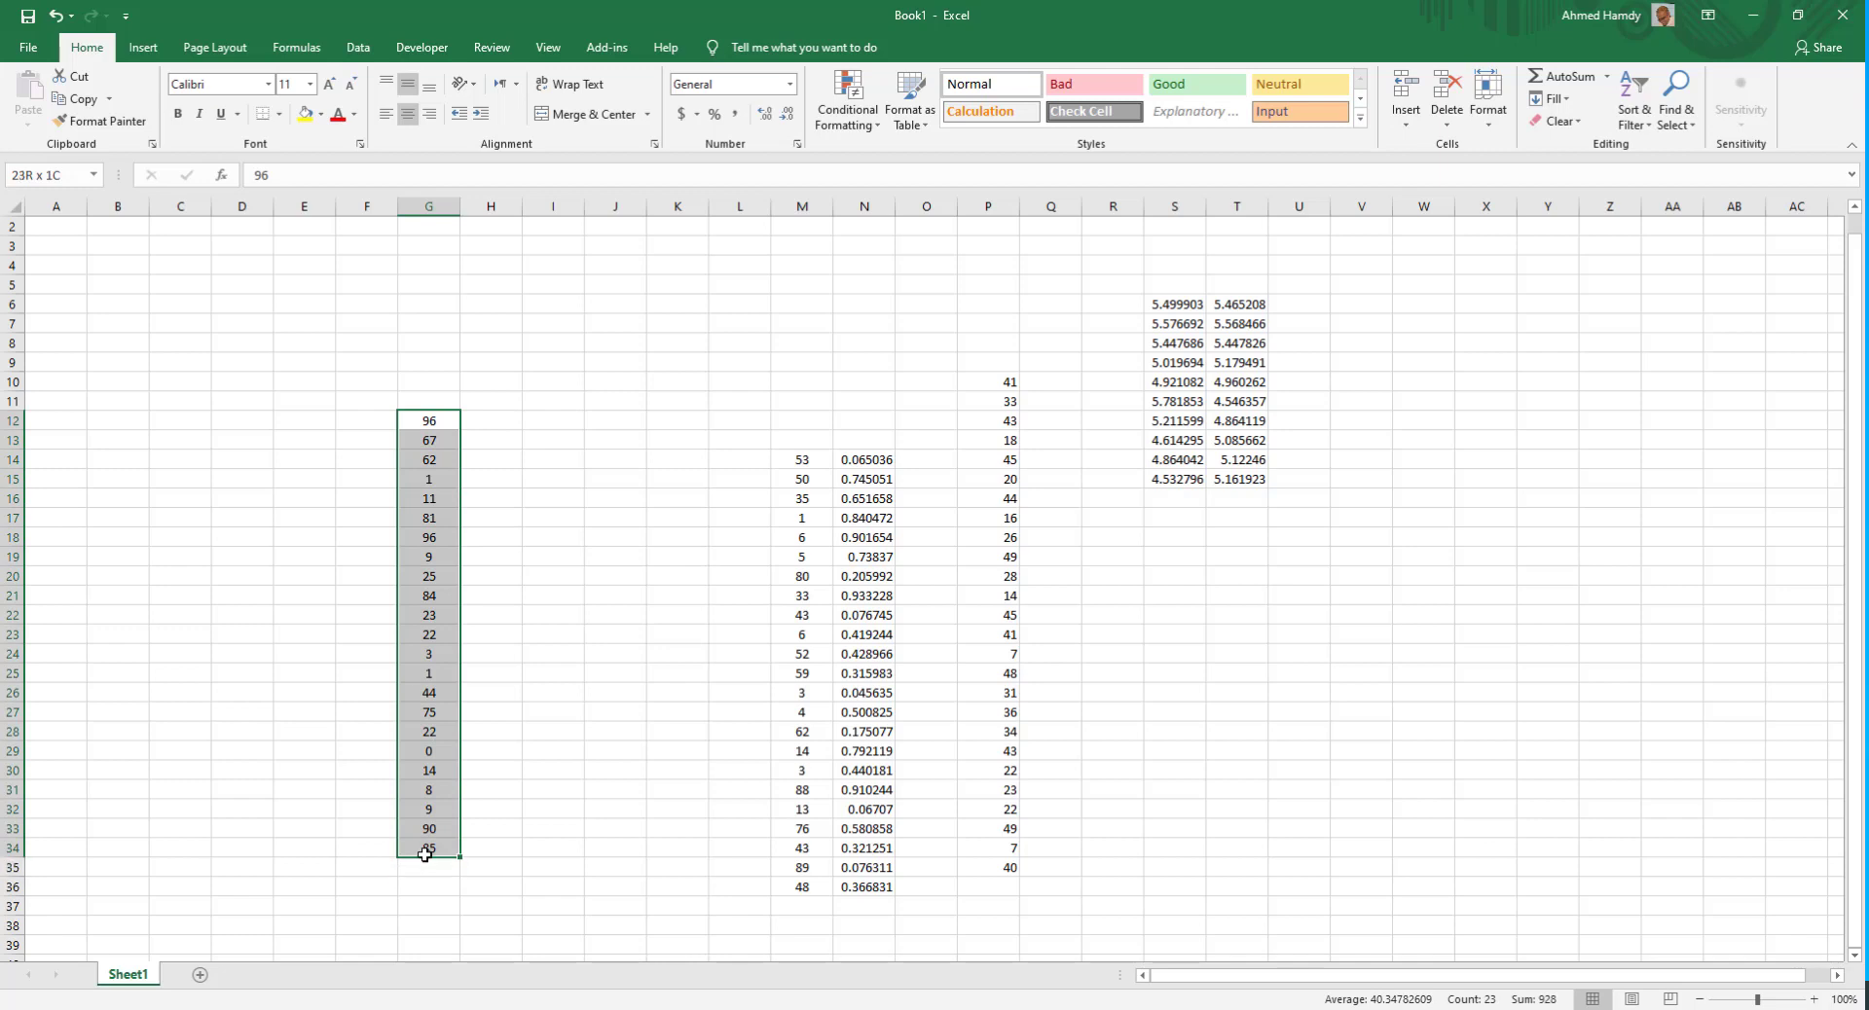
- Enter 60 as the threshold in a Greater Than highlight rule for G12:G34
{"action": "left_click", "coordinate": [861, 117]}
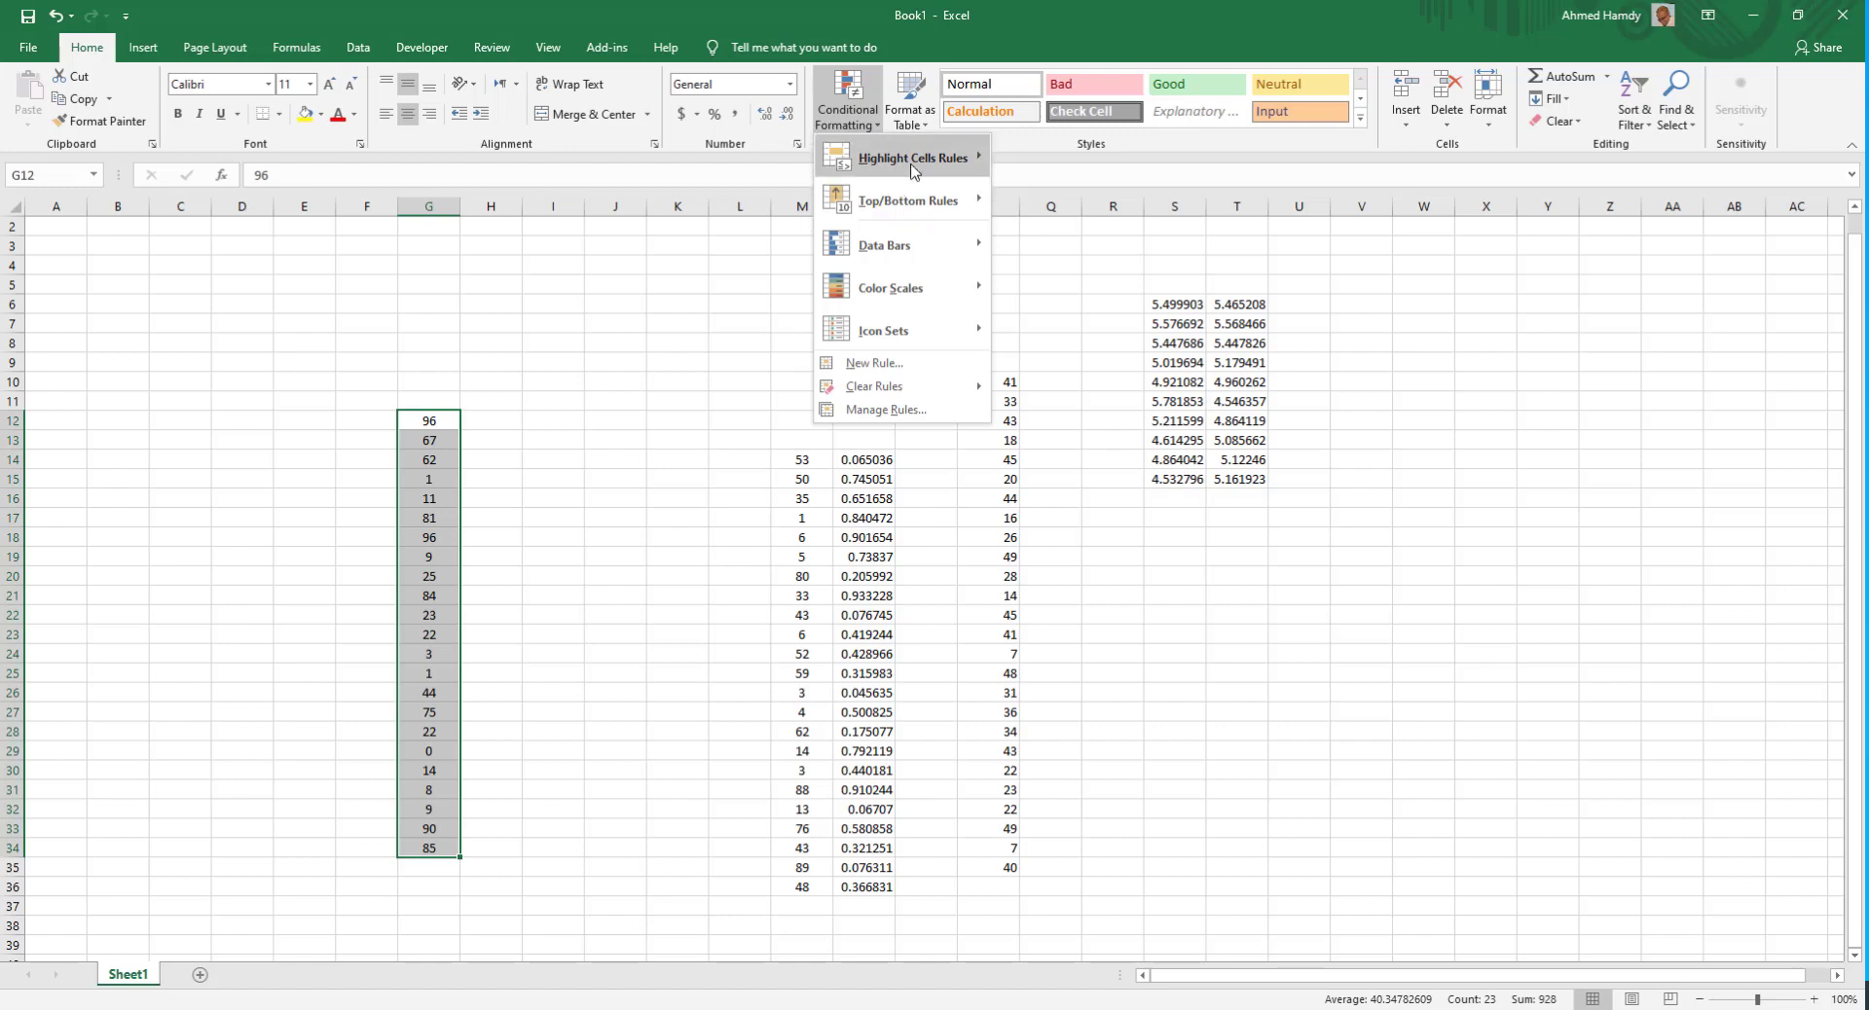
{"action": "mouse_move", "coordinate": [914, 172]}
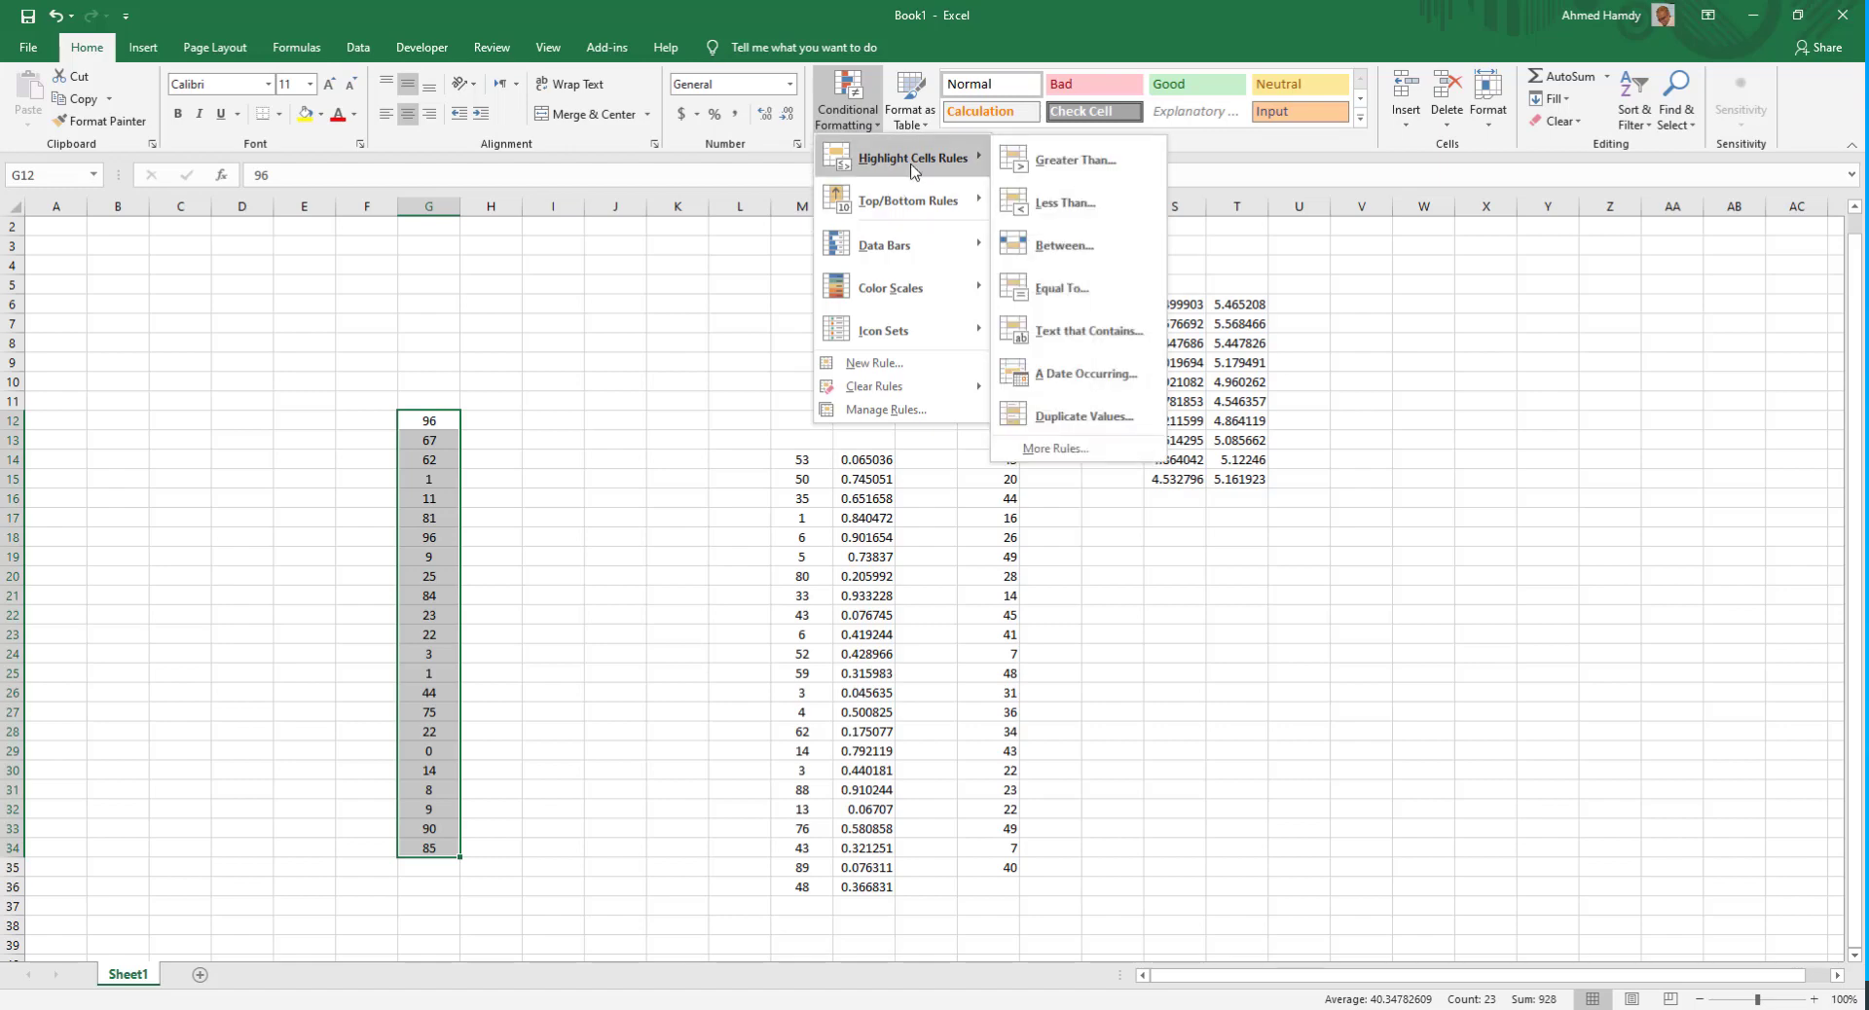
{"action": "left_click", "coordinate": [1080, 159]}
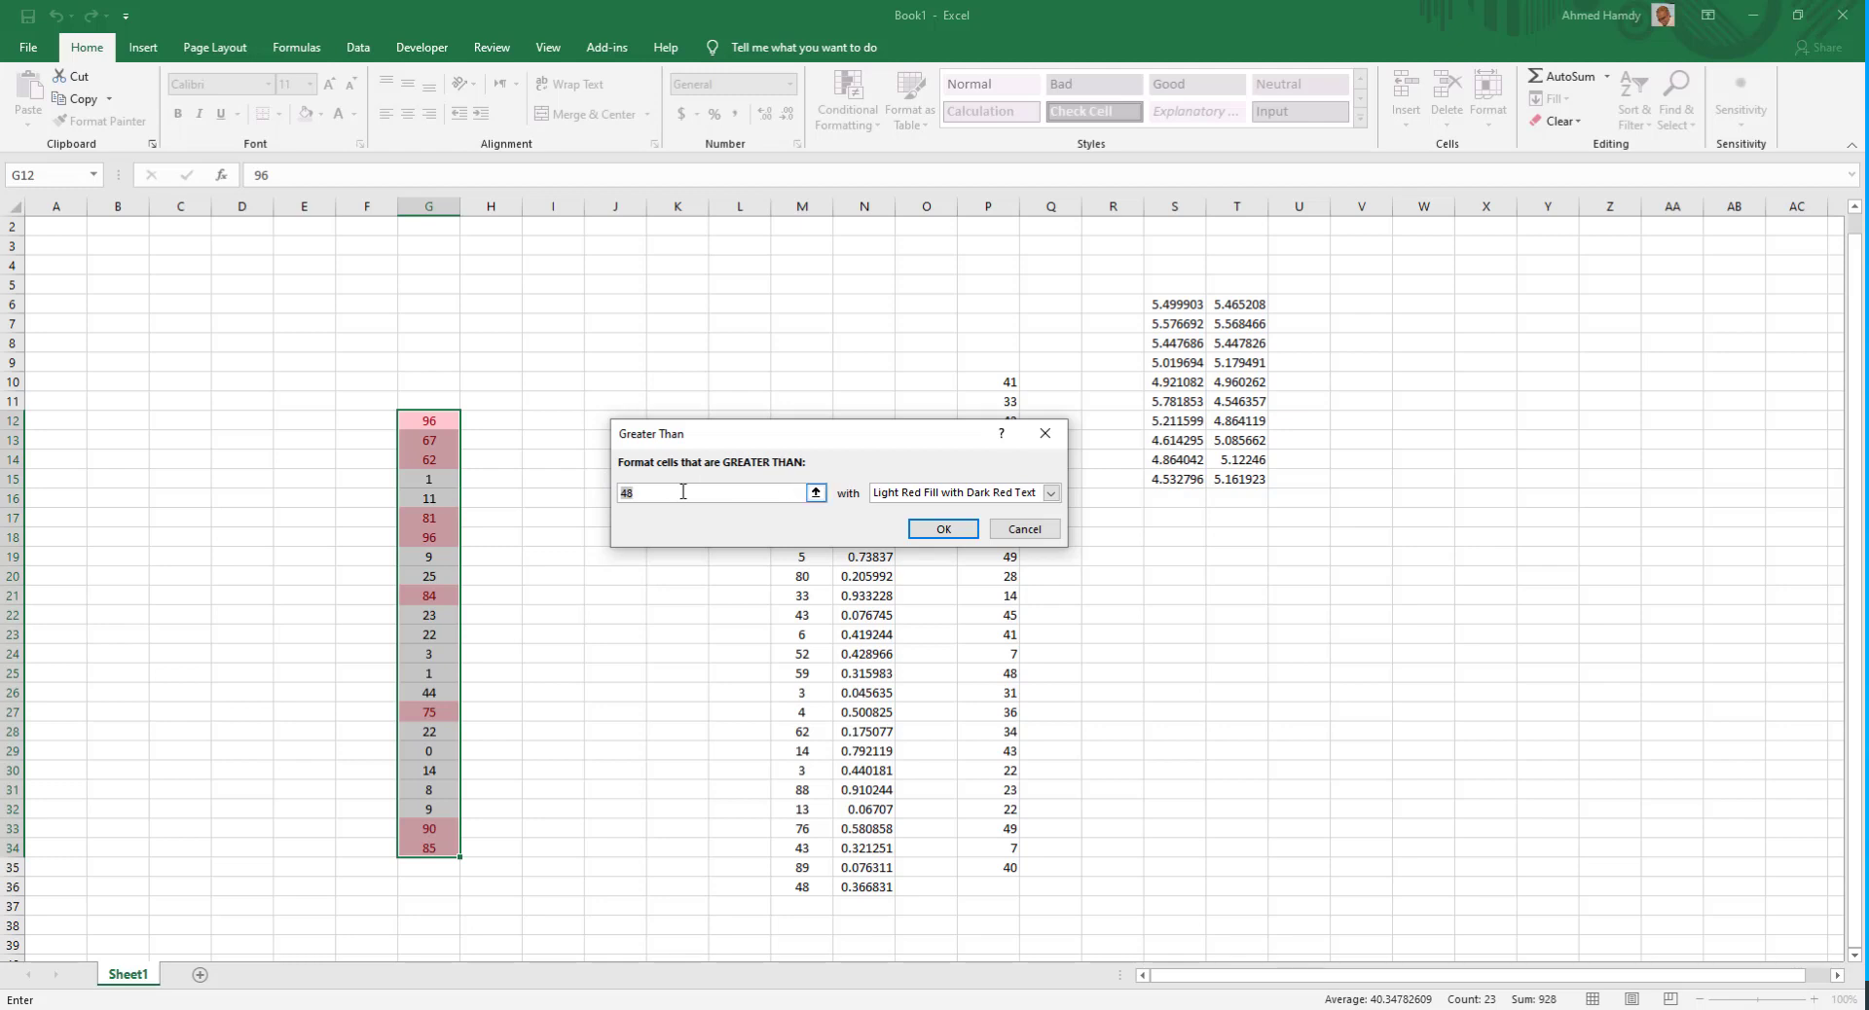
{"action": "type", "text": "60"}
- Choose a custom highlight format with bold text and a green fill
{"action": "left_click", "coordinate": [1050, 493]}
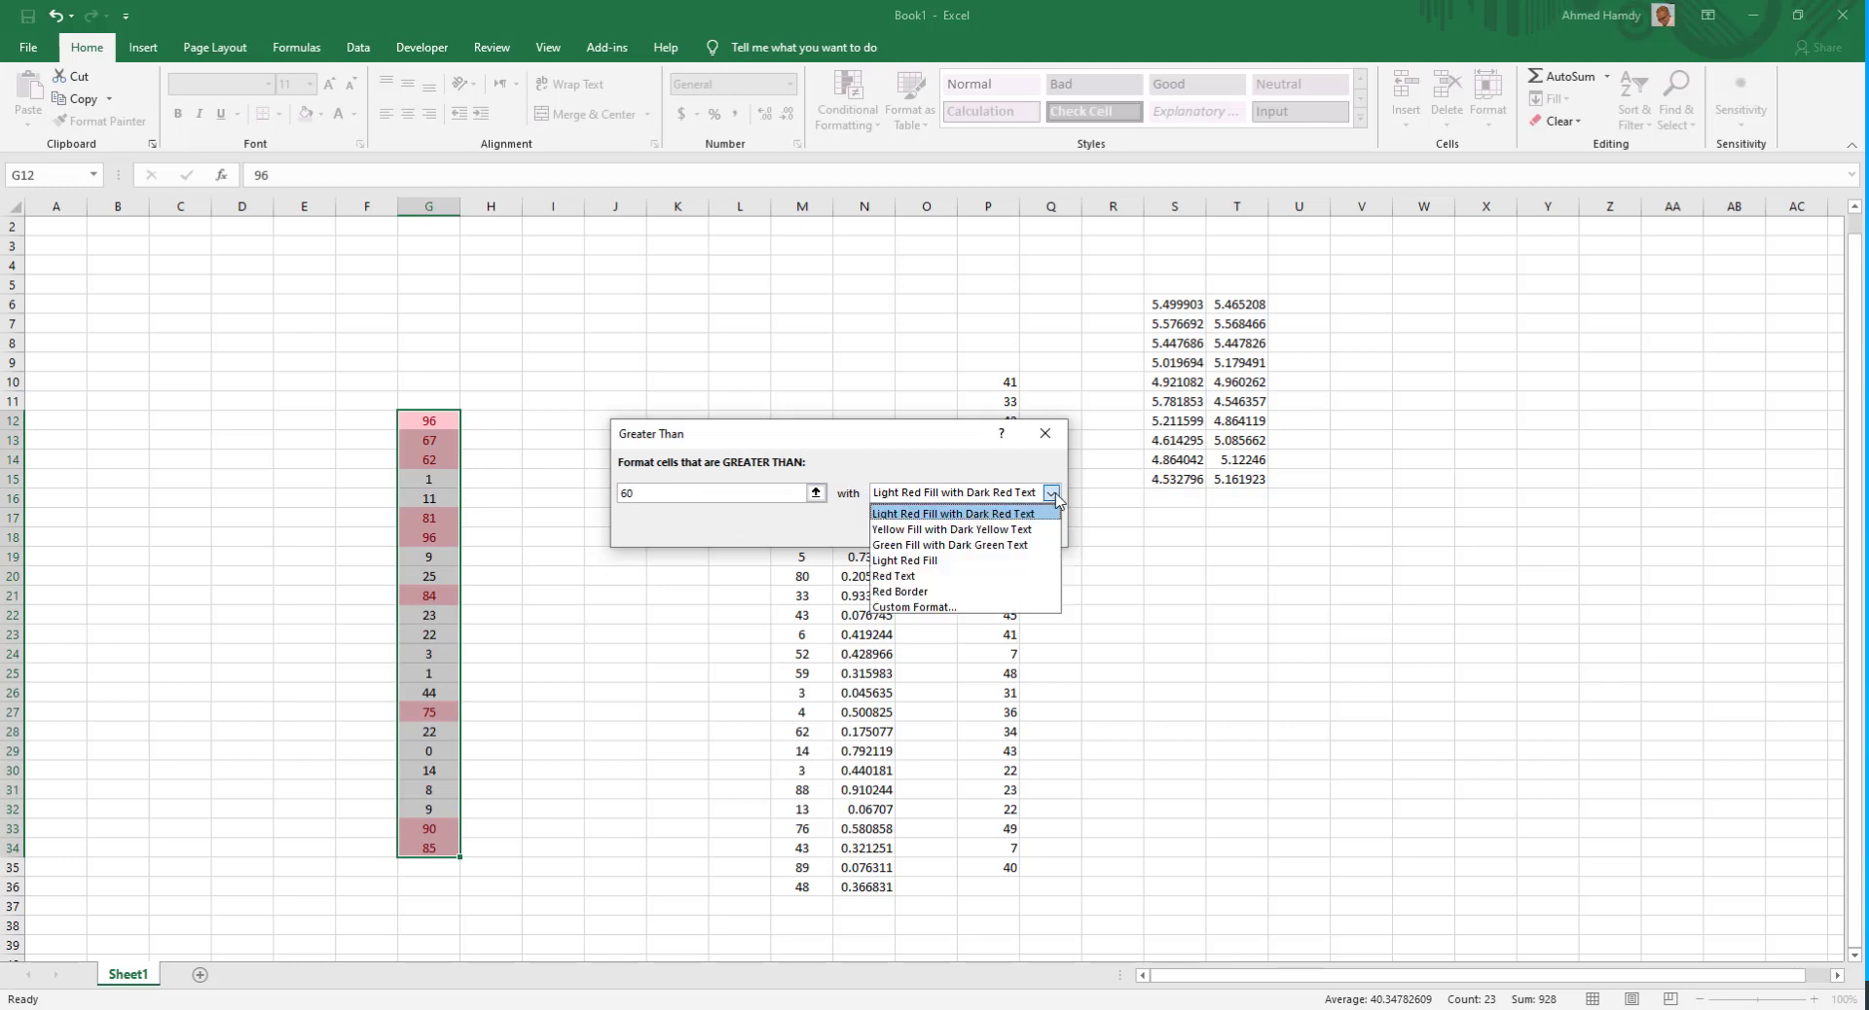
{"action": "left_click", "coordinate": [951, 608]}
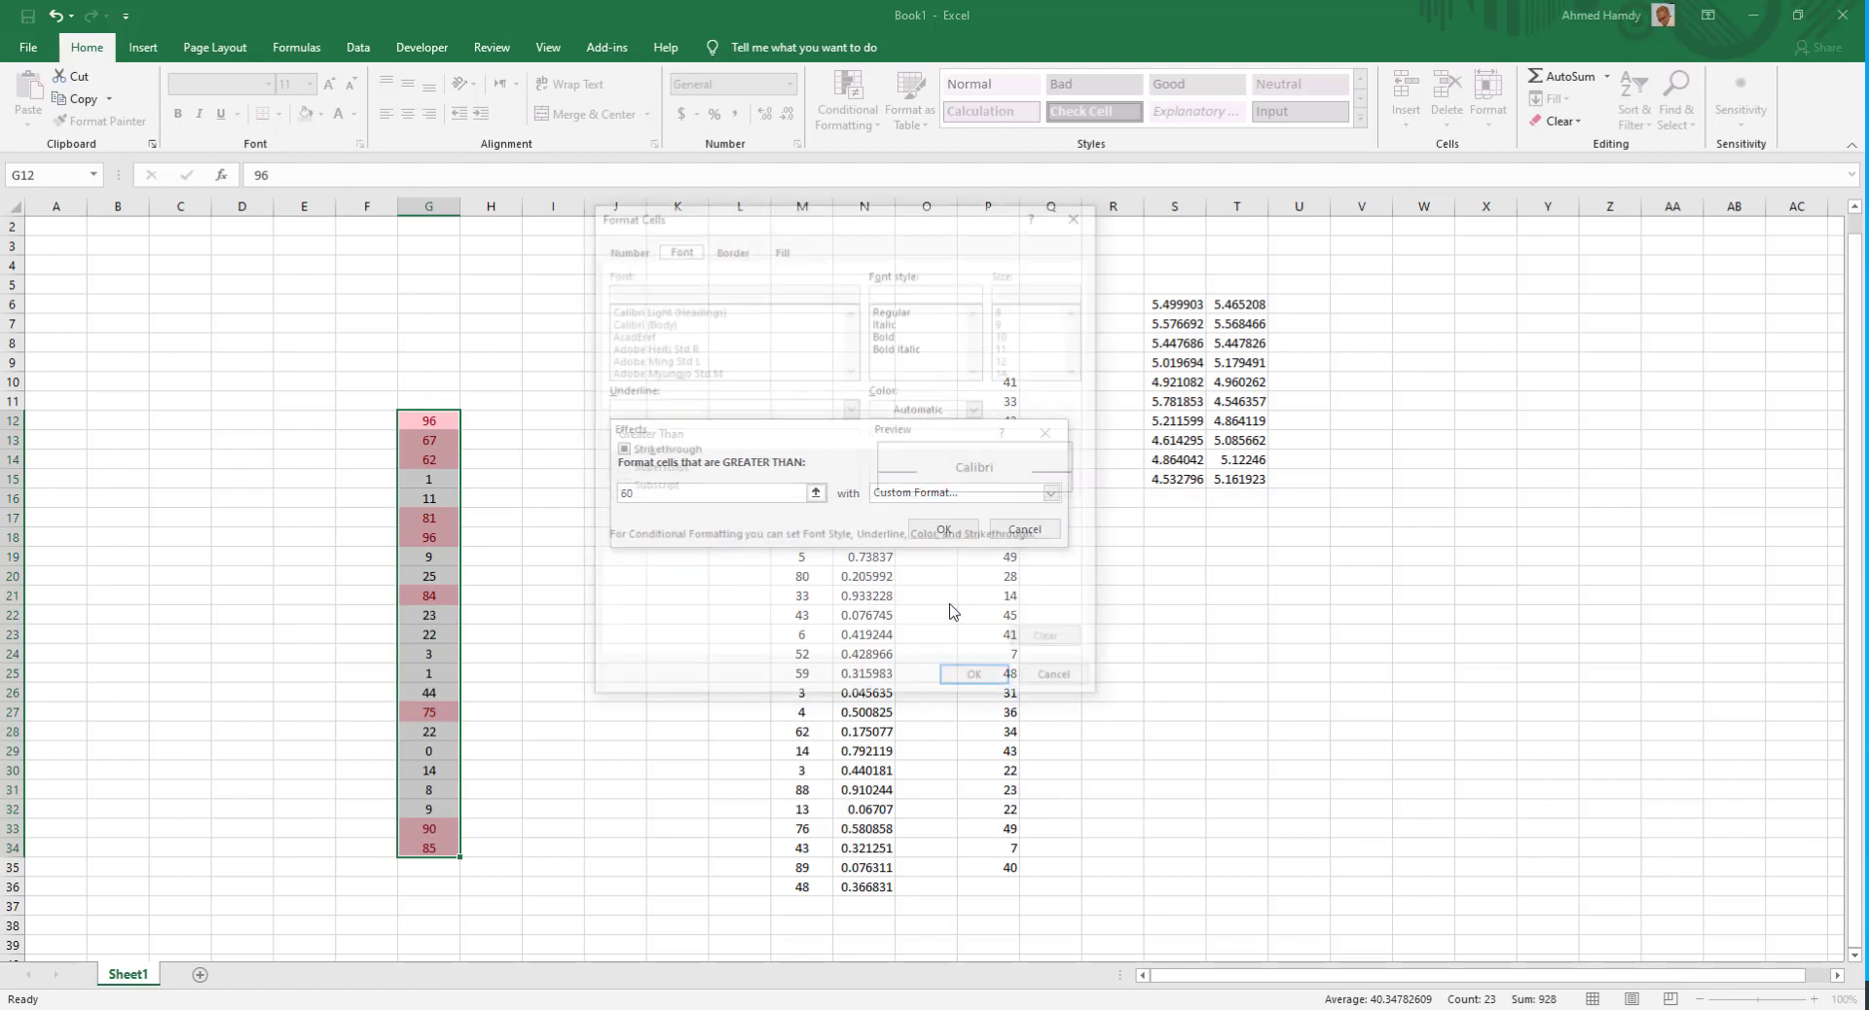
{"action": "left_click", "coordinate": [881, 335]}
{"action": "left_click", "coordinate": [730, 247]}
{"action": "left_click", "coordinate": [782, 247]}
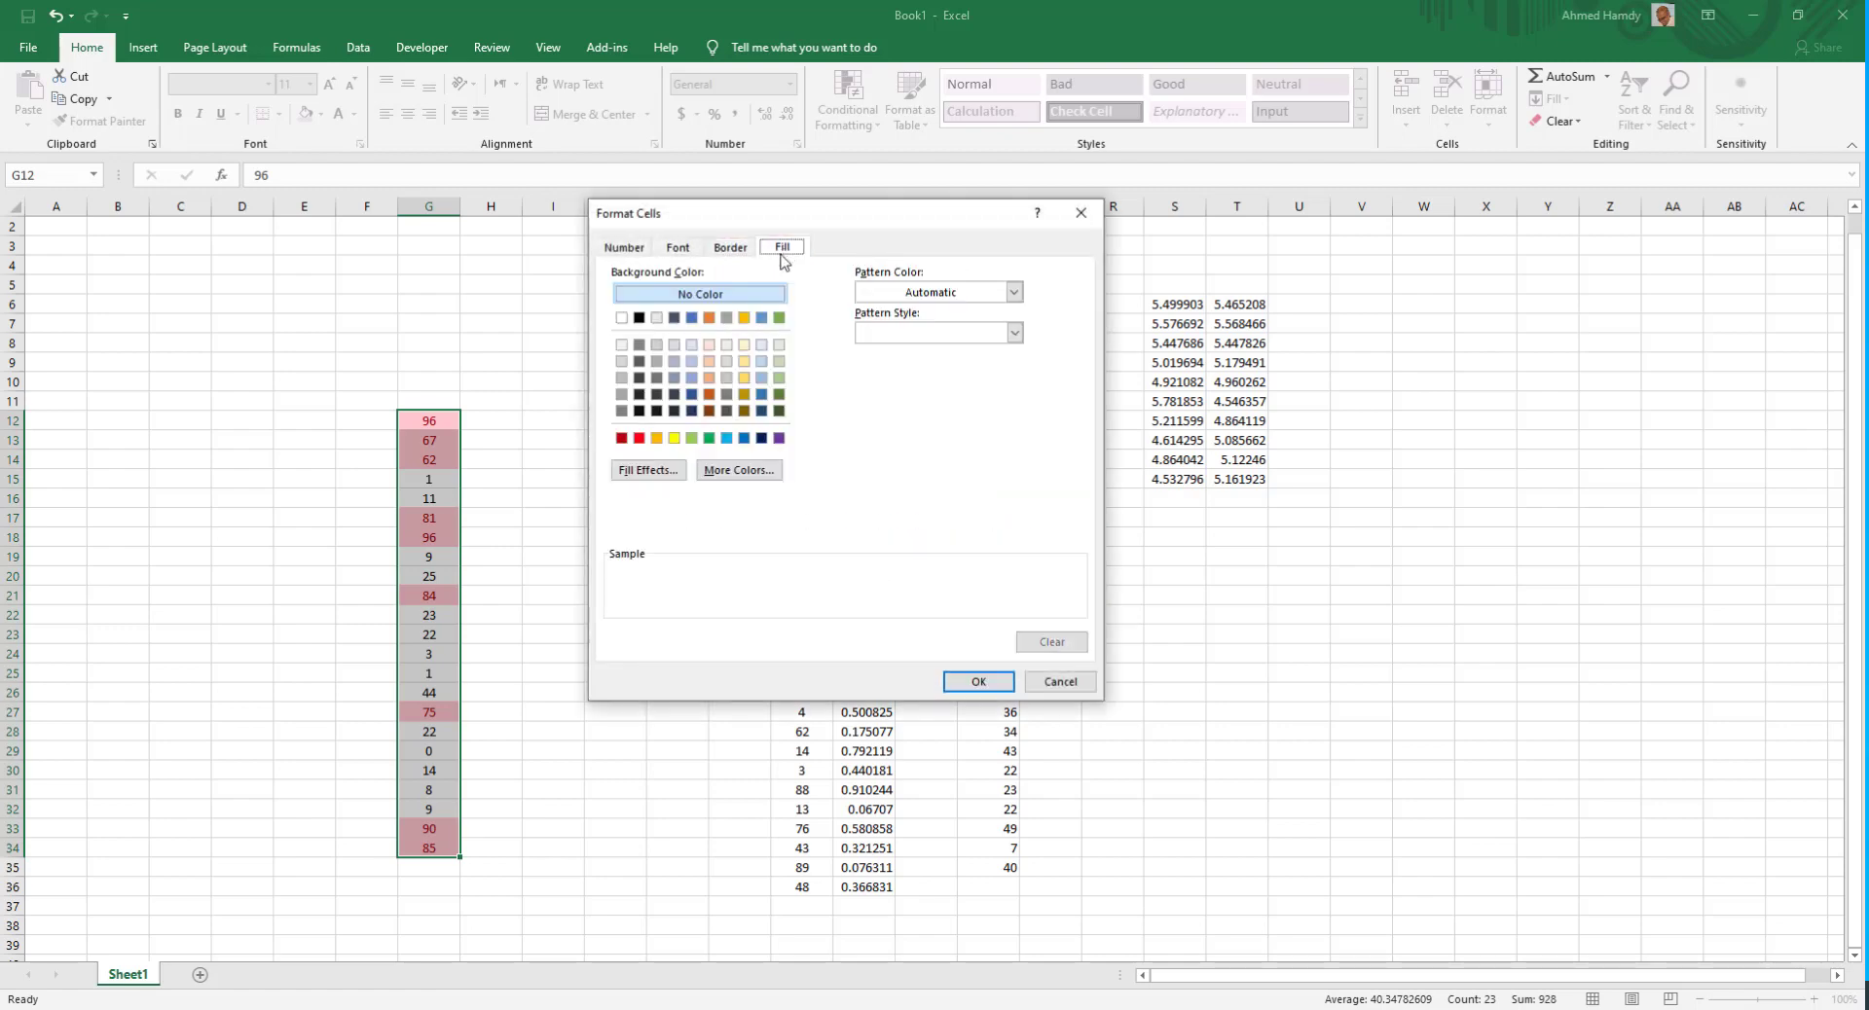
{"action": "left_click", "coordinate": [709, 438]}
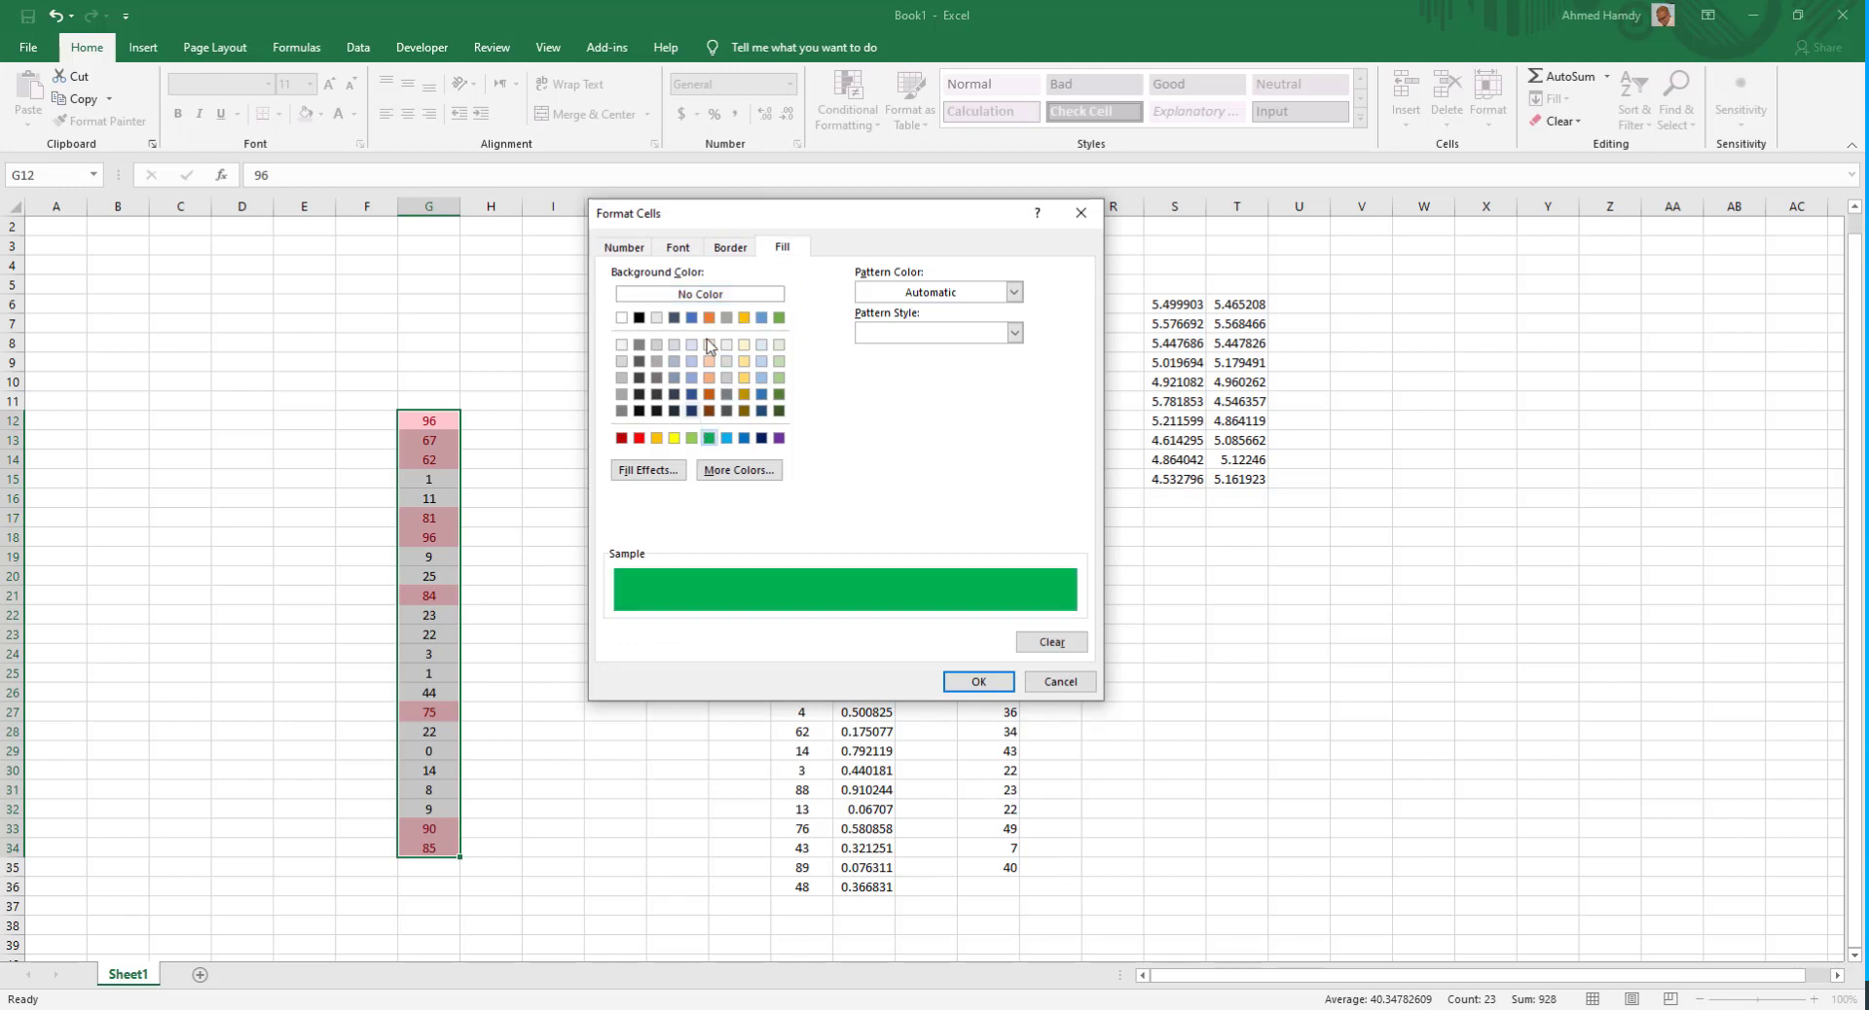
{"action": "left_click", "coordinate": [730, 247]}
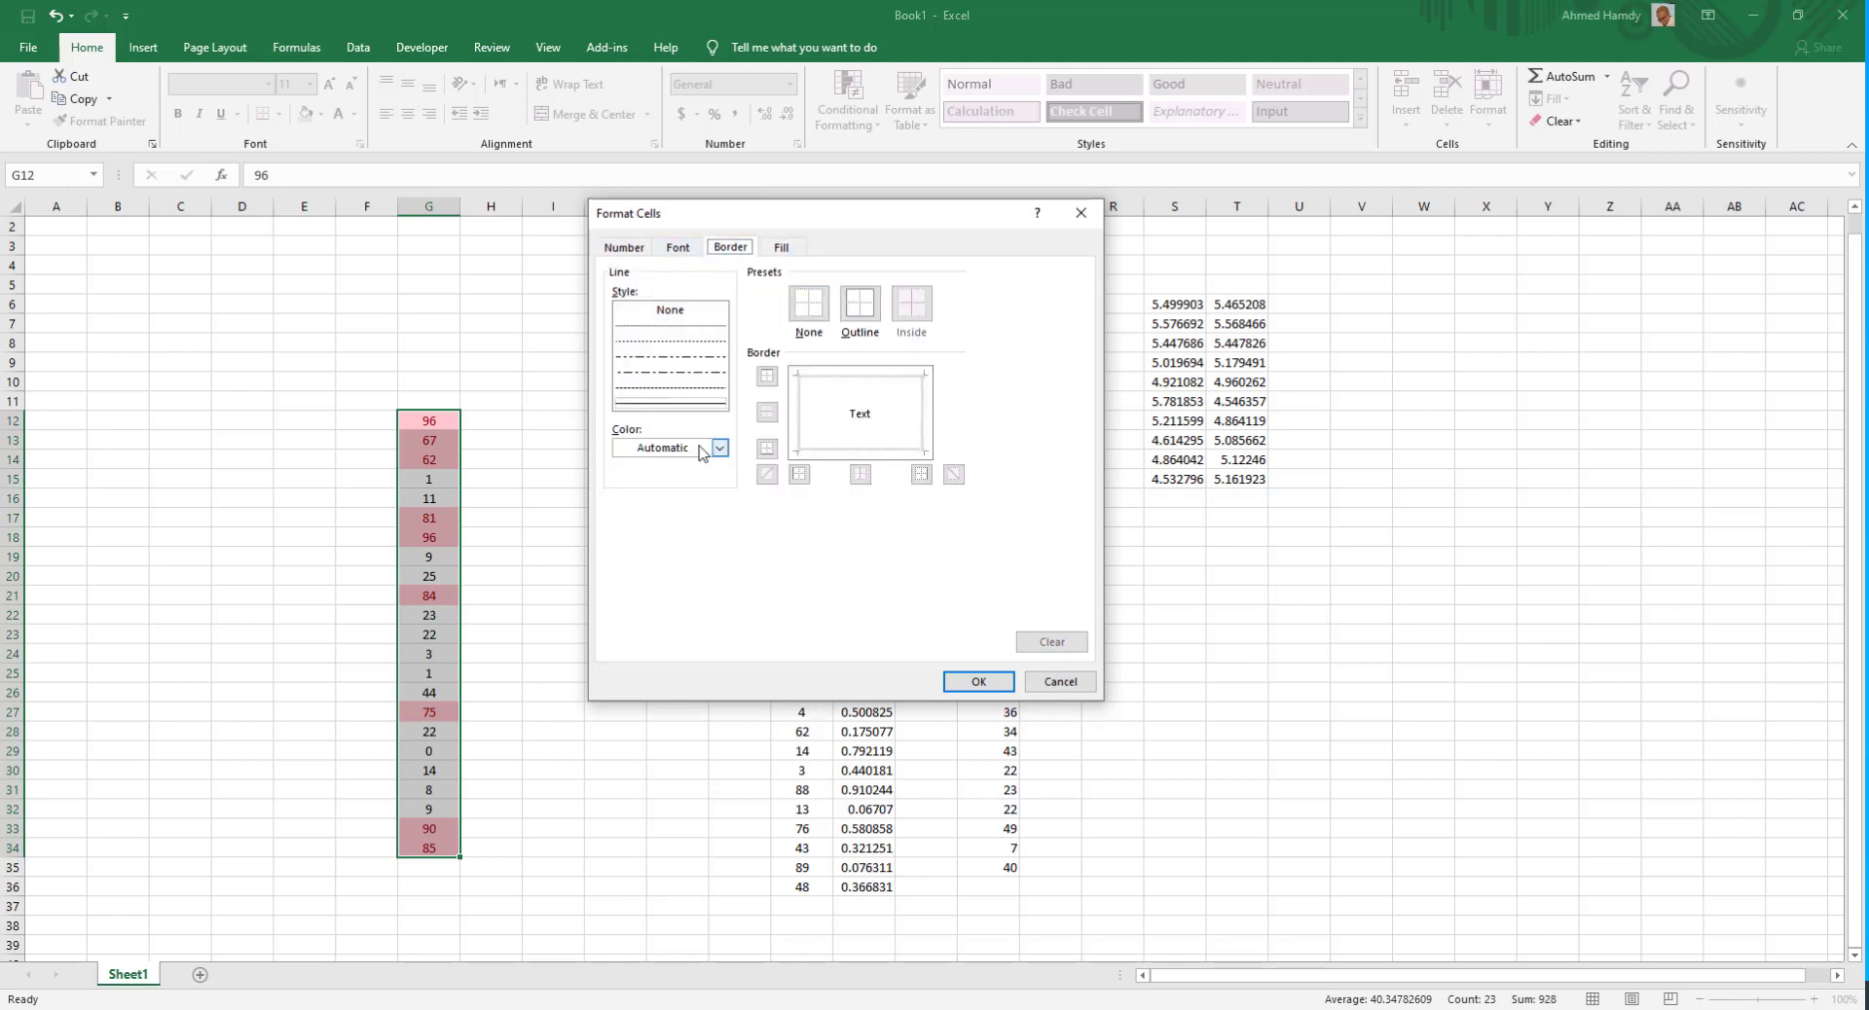
- Review the Number and Font settings, then apply the greater-than-60 rule
{"action": "left_click", "coordinate": [628, 249]}
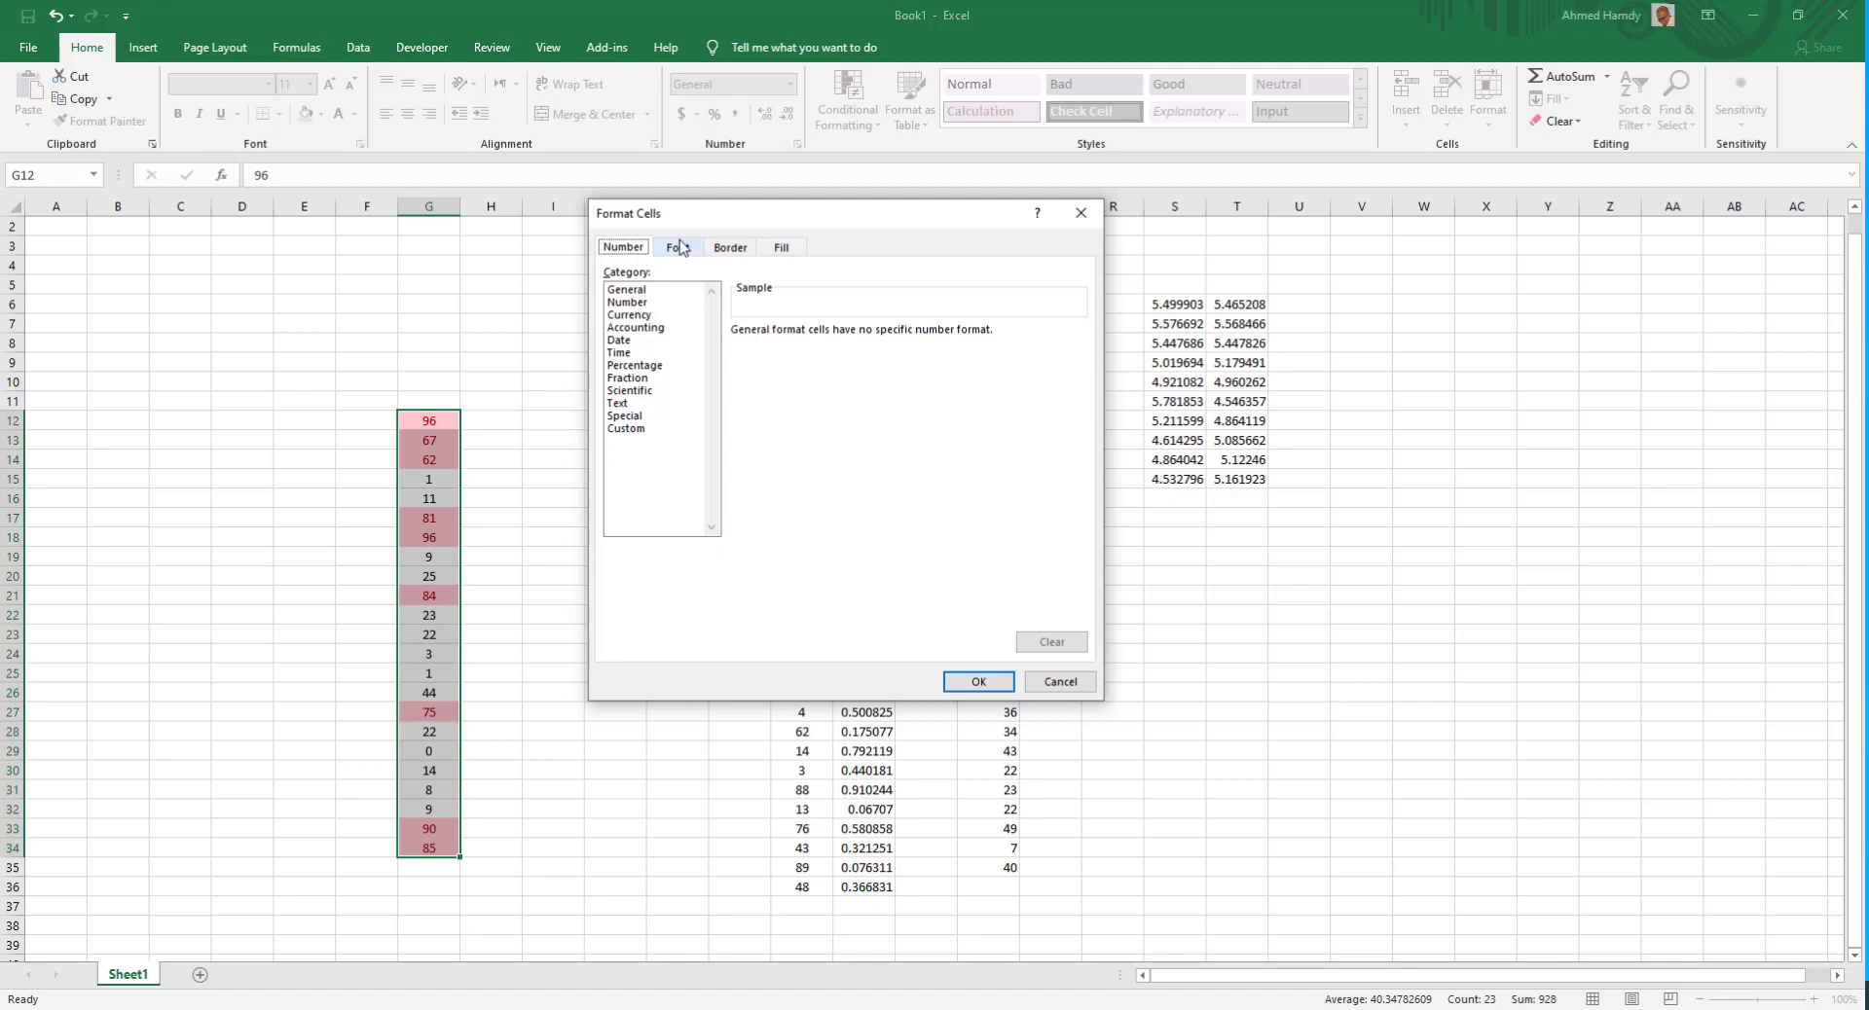
{"action": "left_click", "coordinate": [679, 248]}
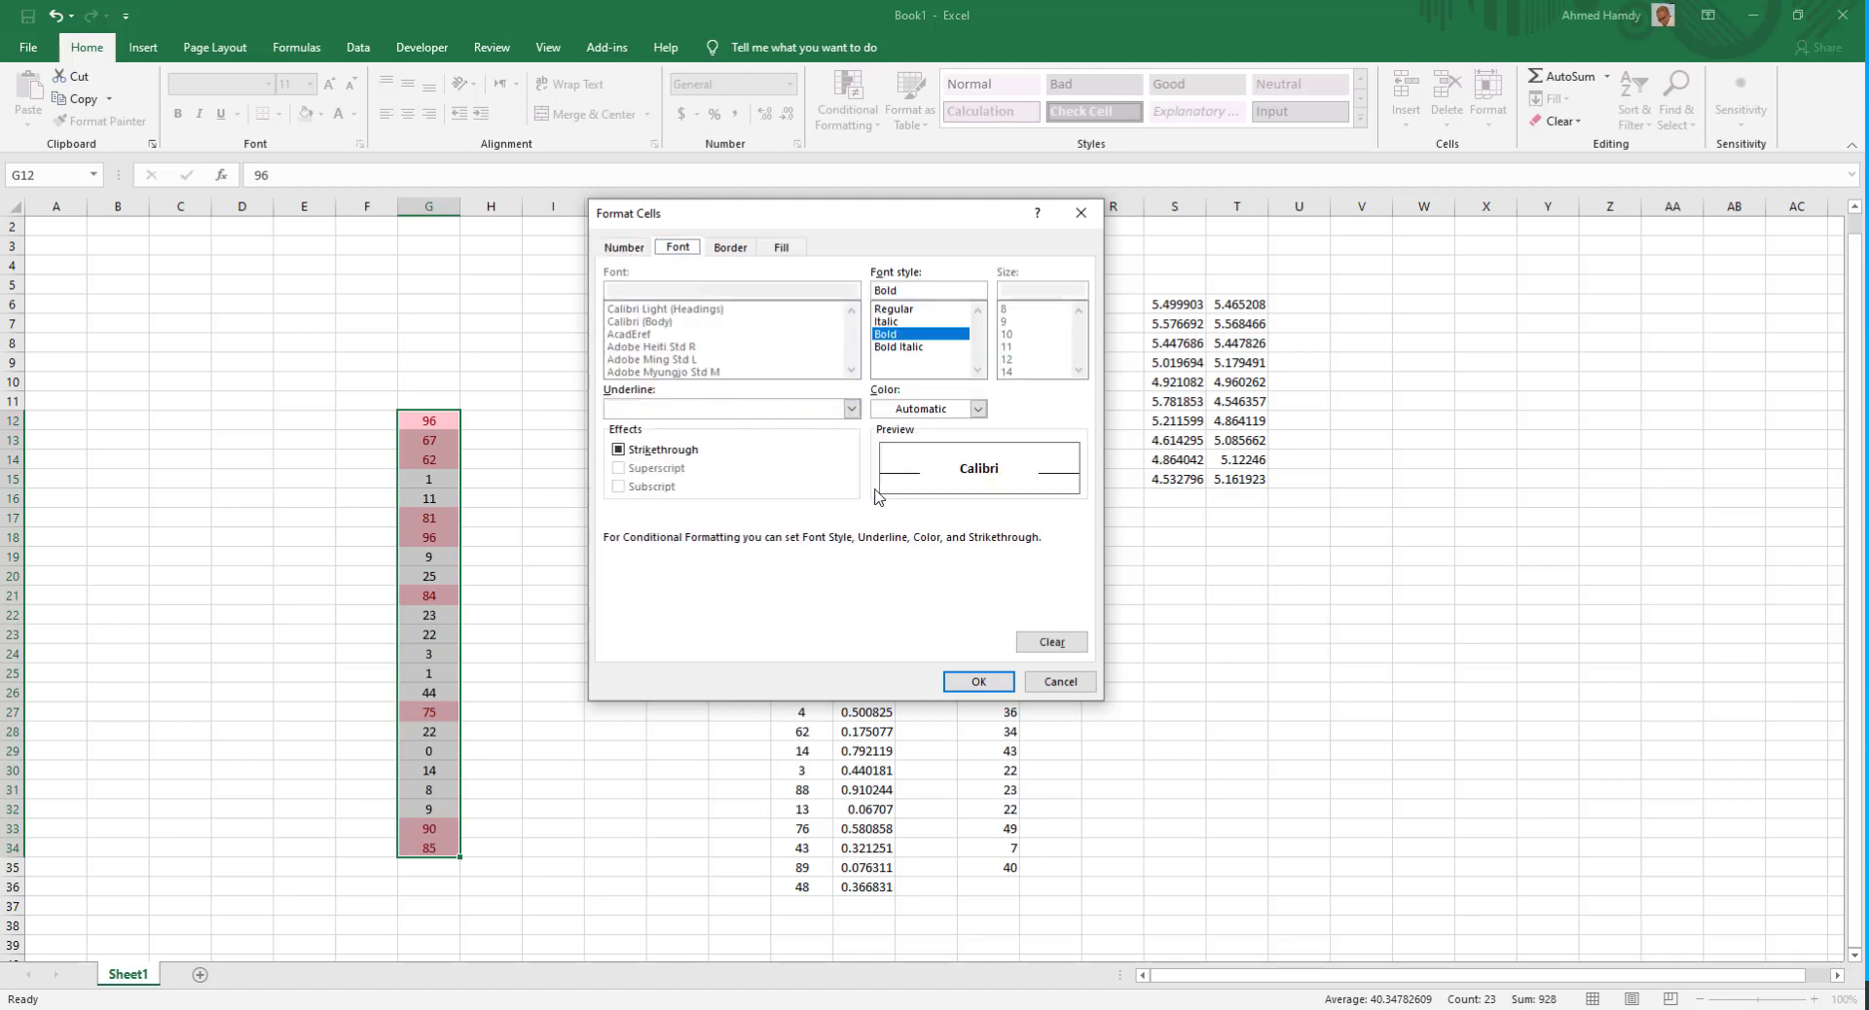
{"action": "left_click", "coordinate": [934, 409]}
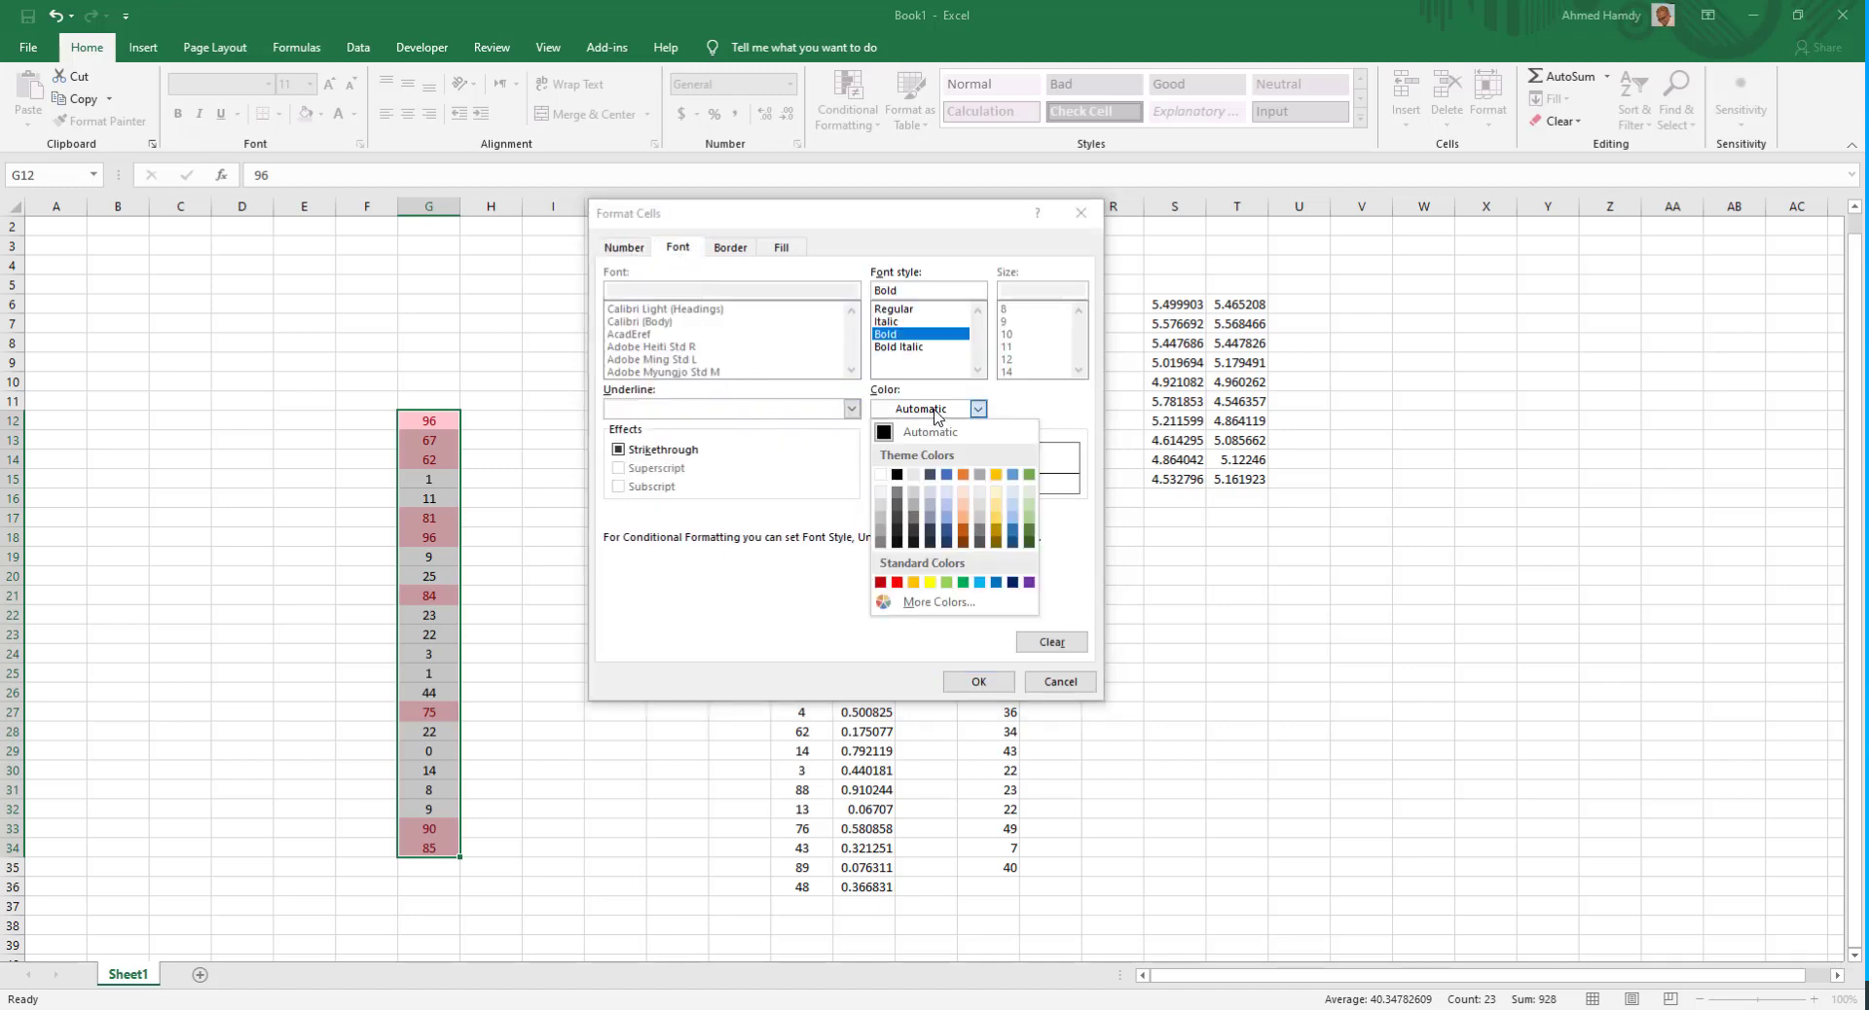
{"action": "left_click", "coordinate": [825, 430]}
{"action": "left_click", "coordinate": [850, 409]}
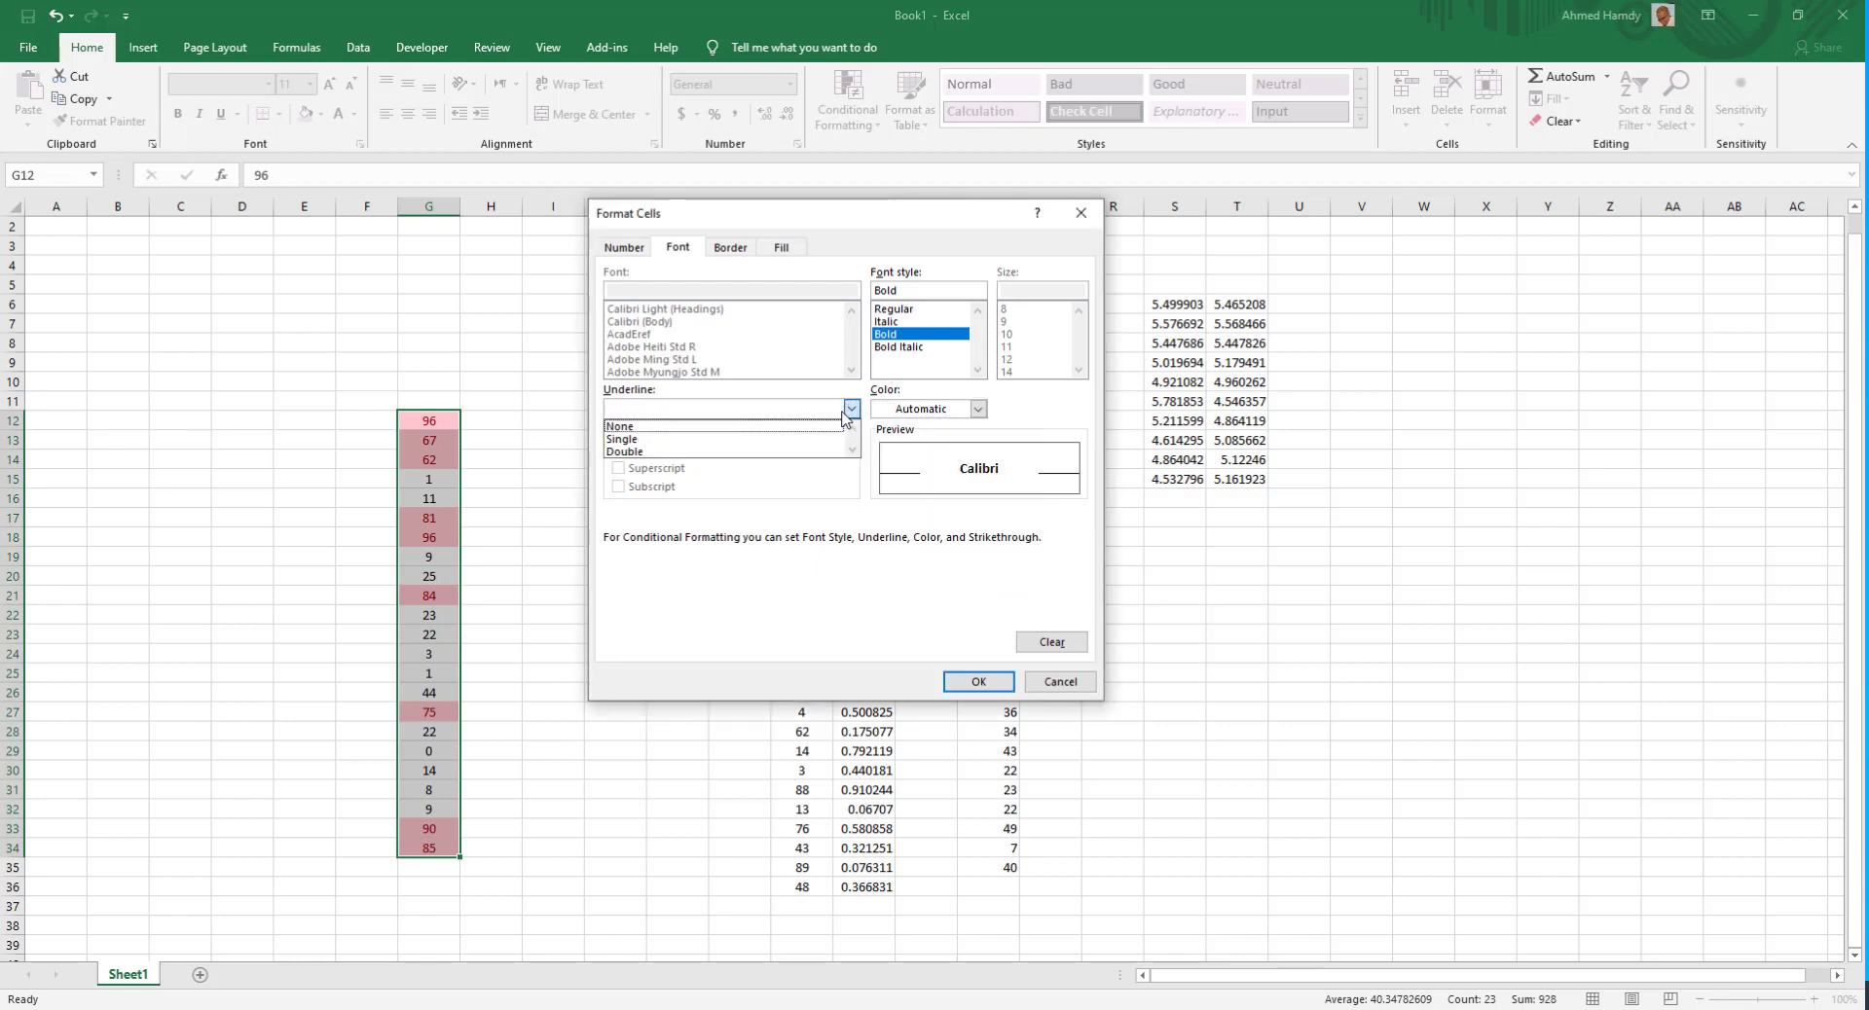
{"action": "left_click", "coordinate": [762, 524]}
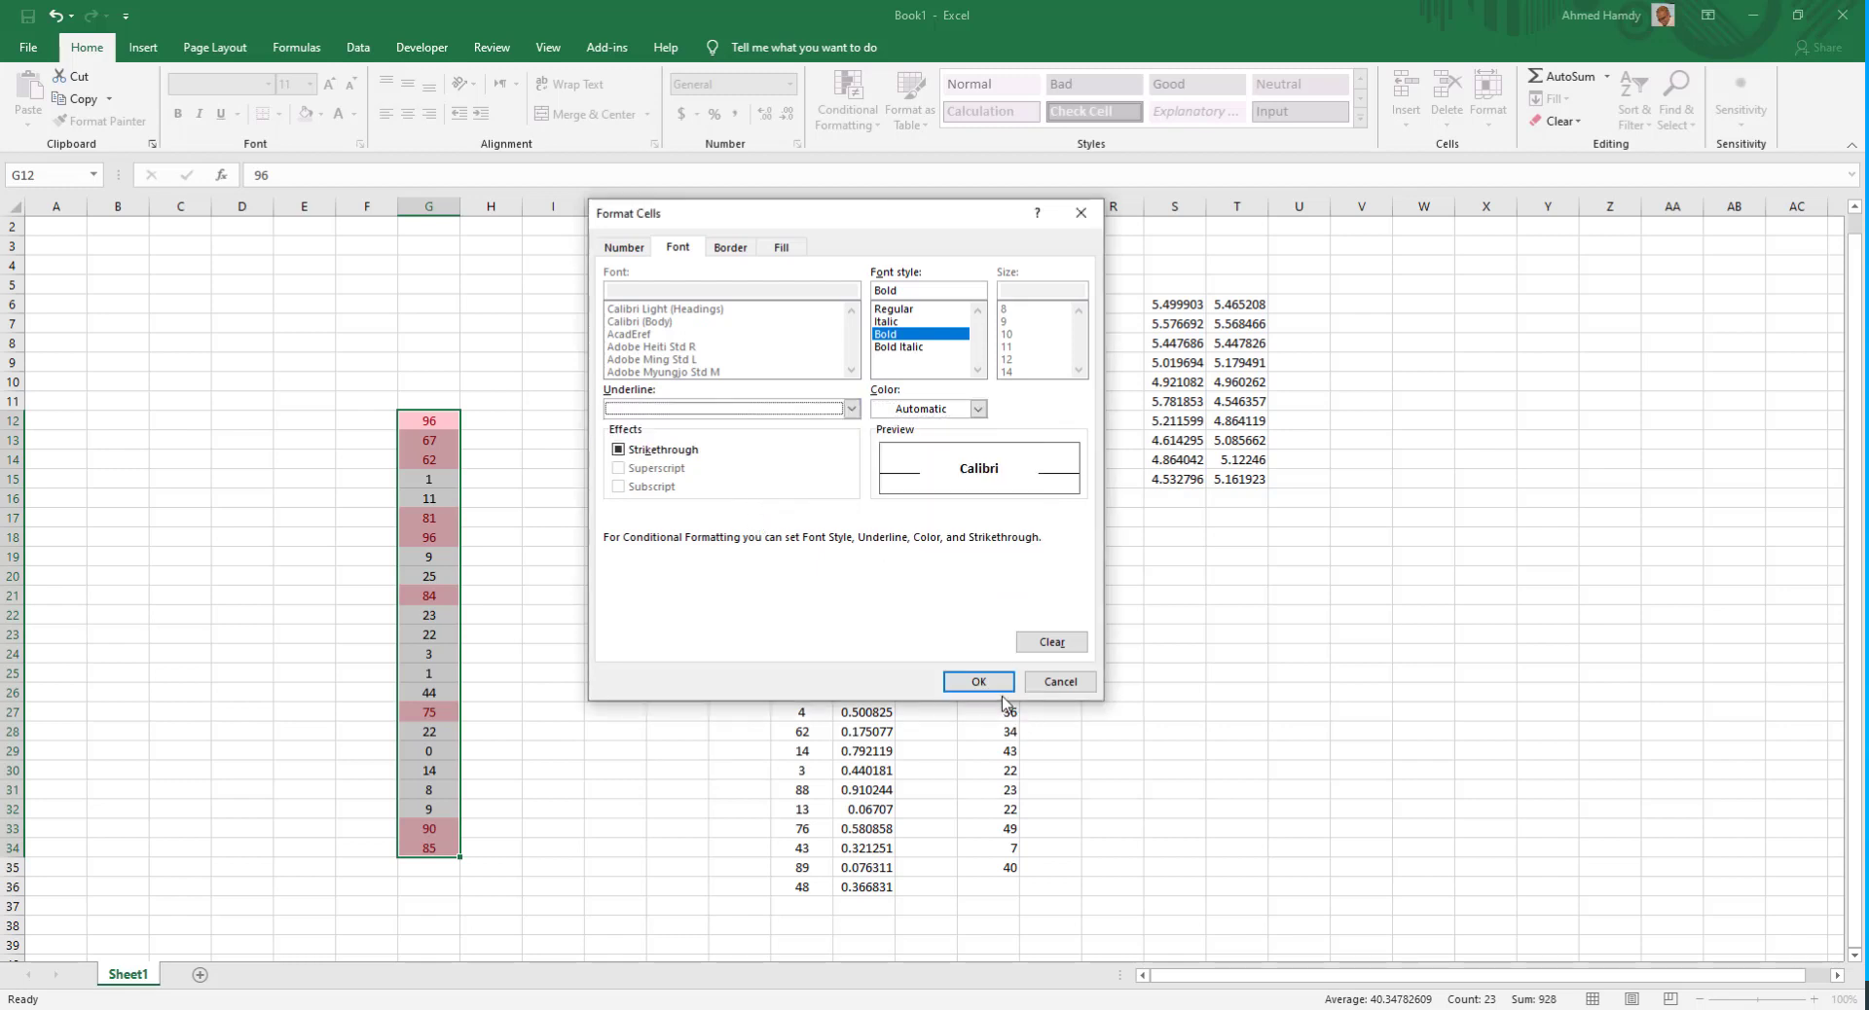
{"action": "left_click", "coordinate": [997, 683]}
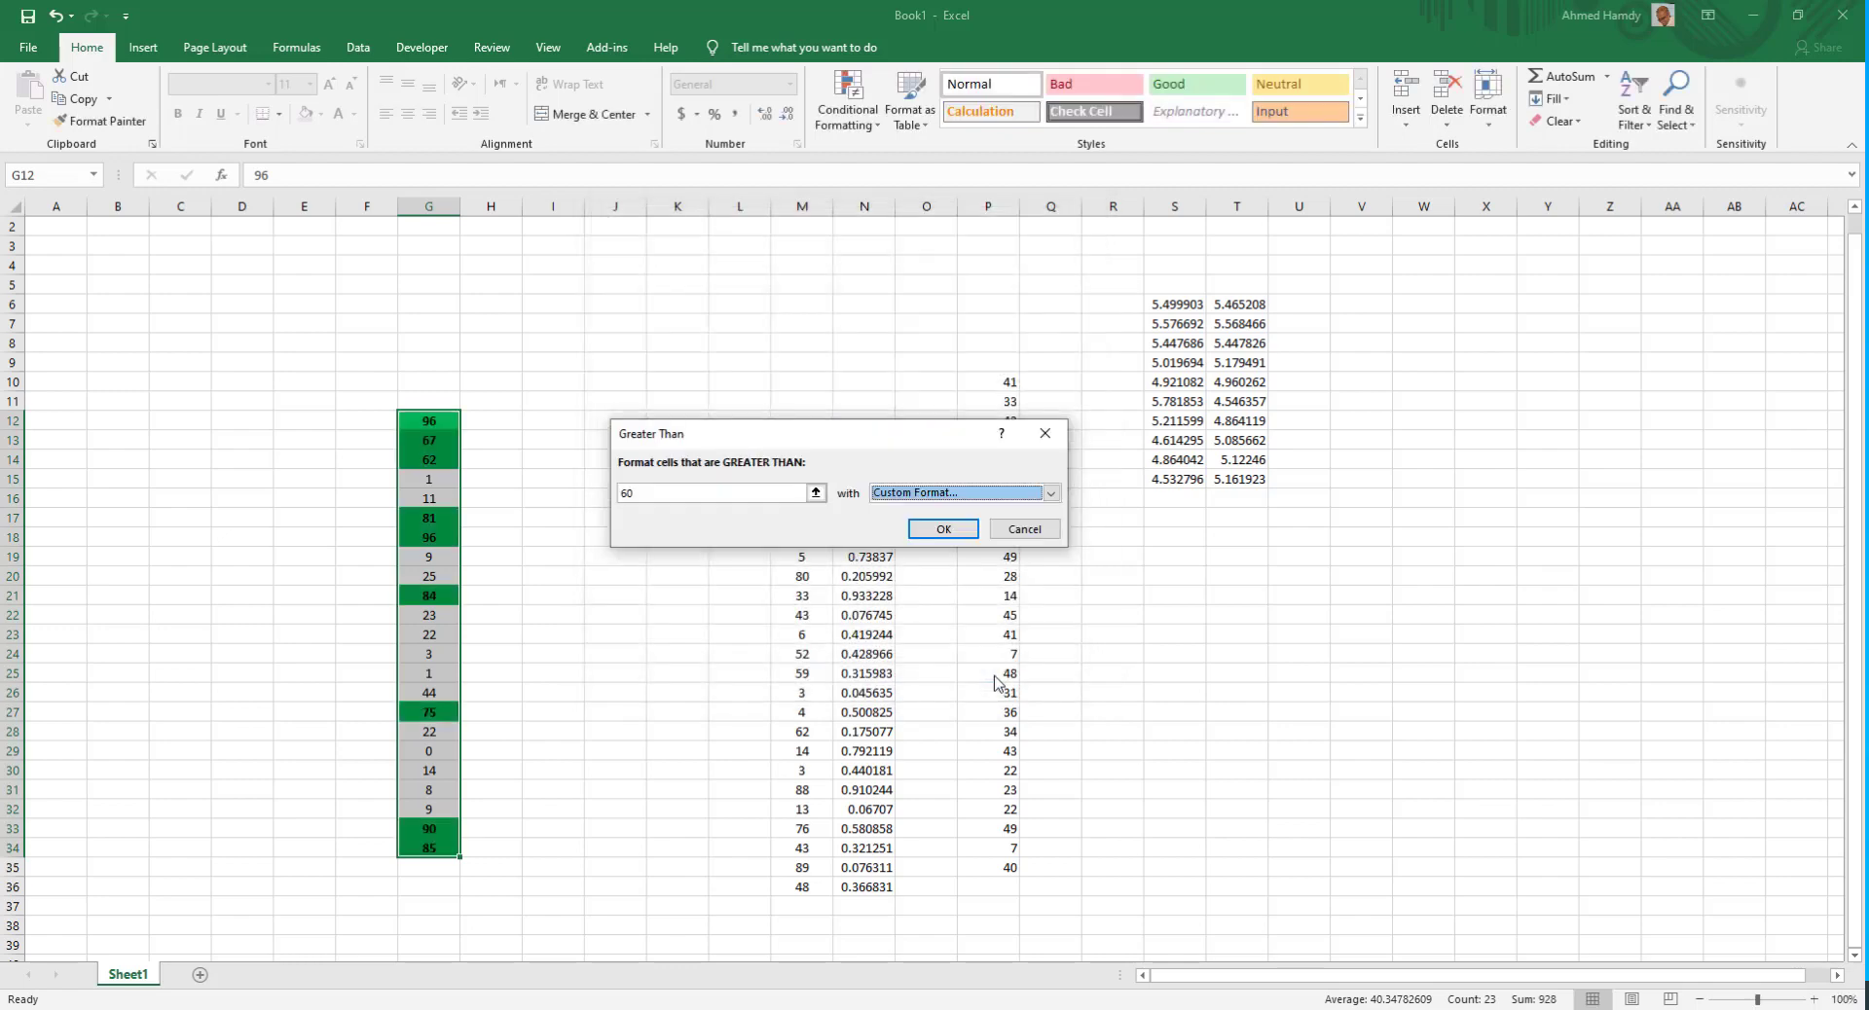
{"action": "left_click", "coordinate": [954, 532]}
- Reselect G12:G34, start another Greater Than rule, and cancel it
{"action": "left_click", "coordinate": [644, 681]}
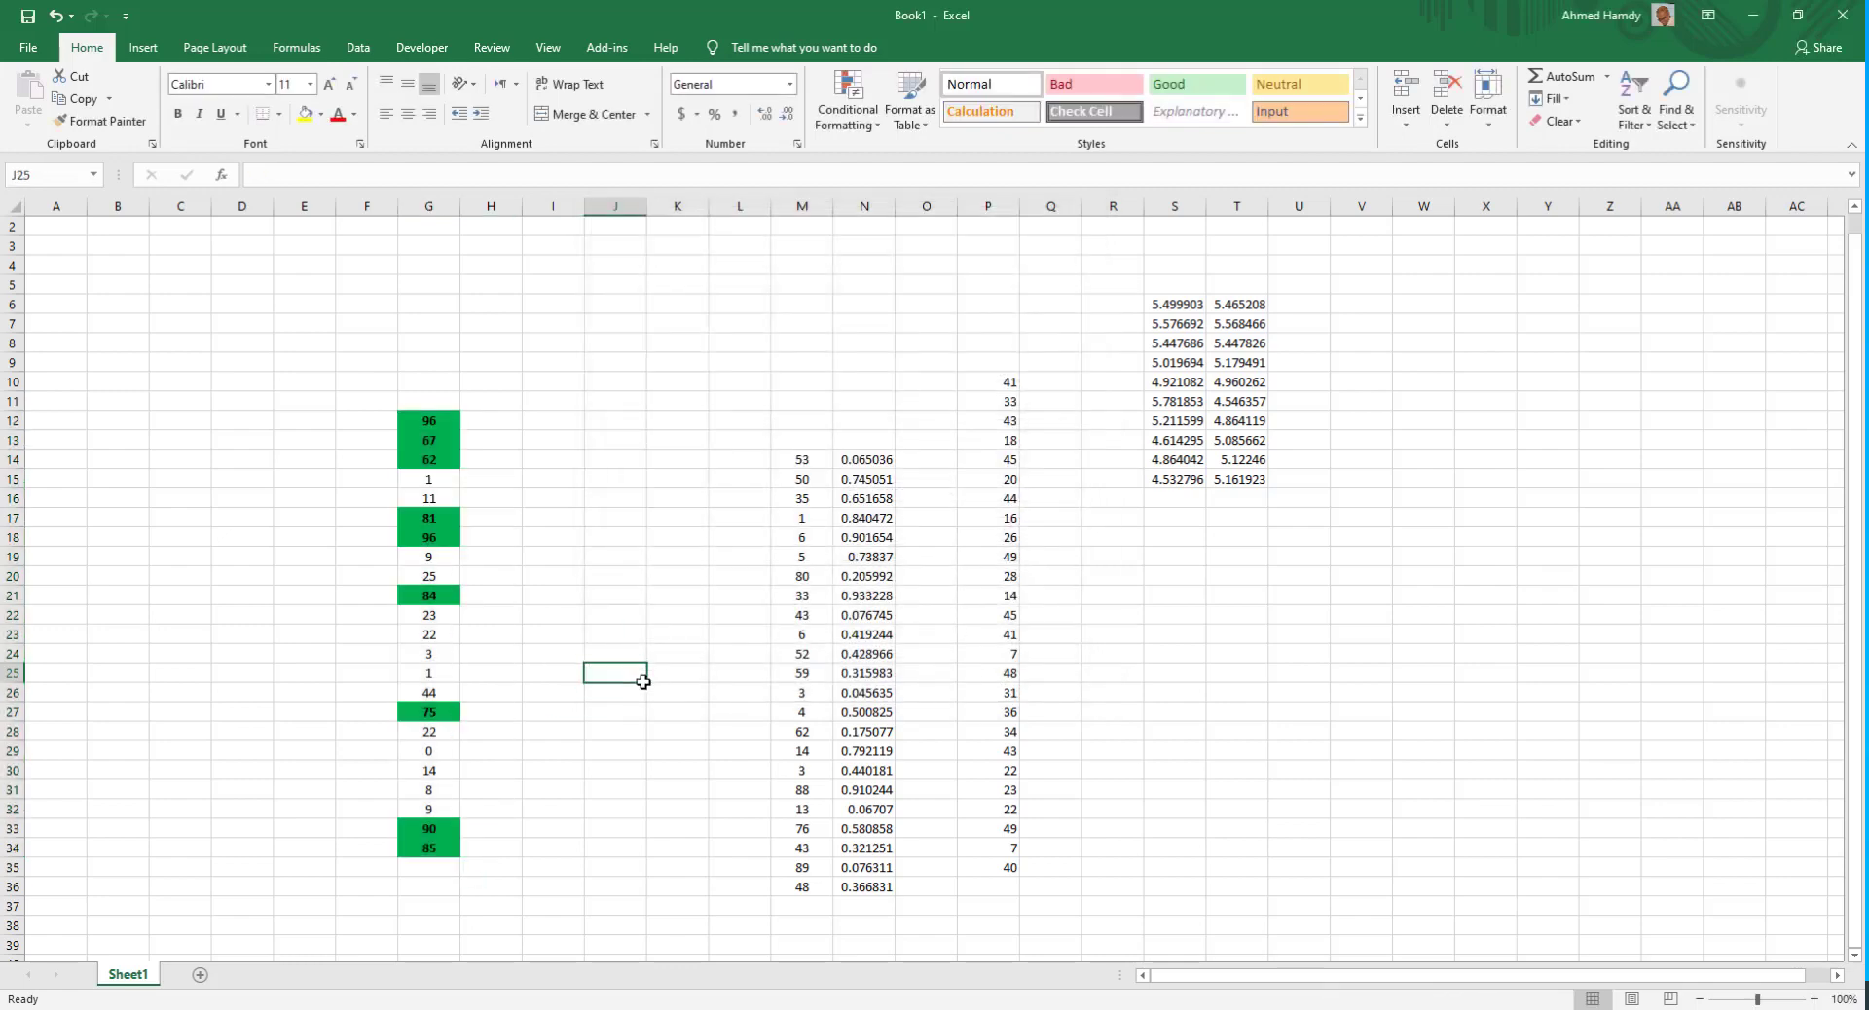
{"action": "left_click_drag", "start_coordinate": [428, 420], "coordinate": [426, 866]}
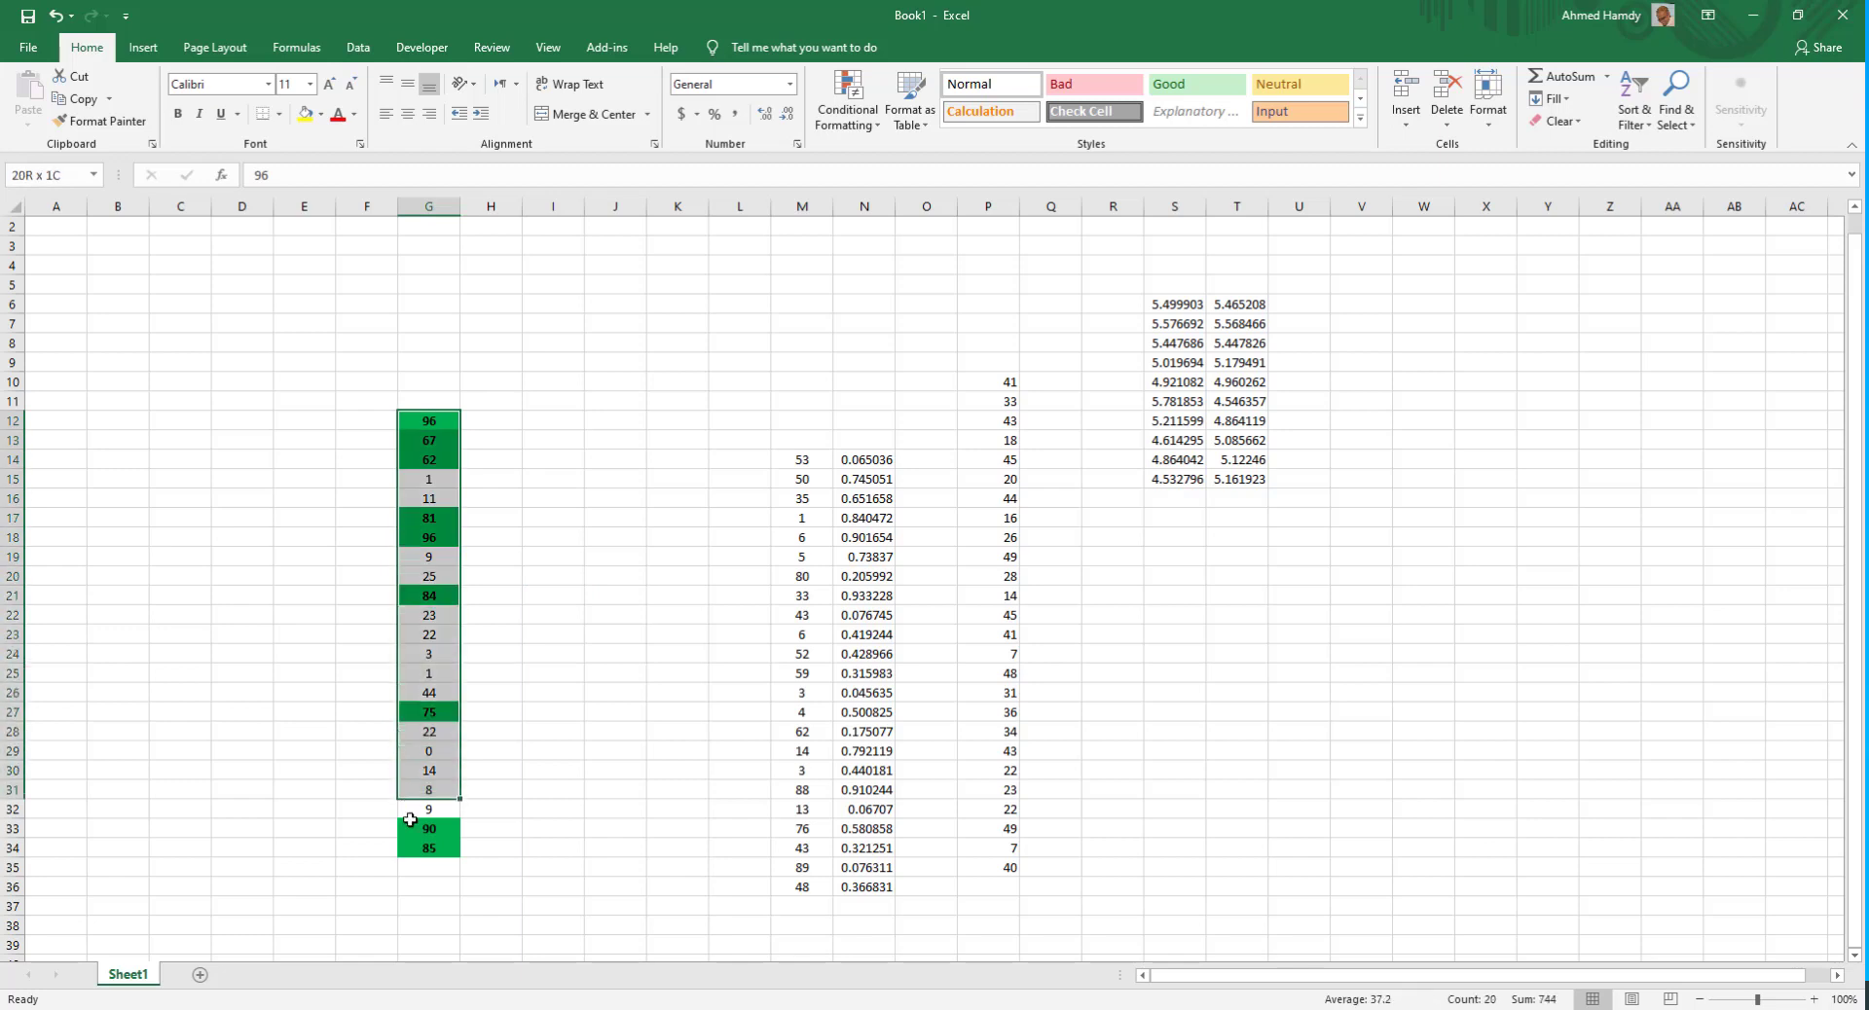
{"action": "left_click", "coordinate": [861, 121]}
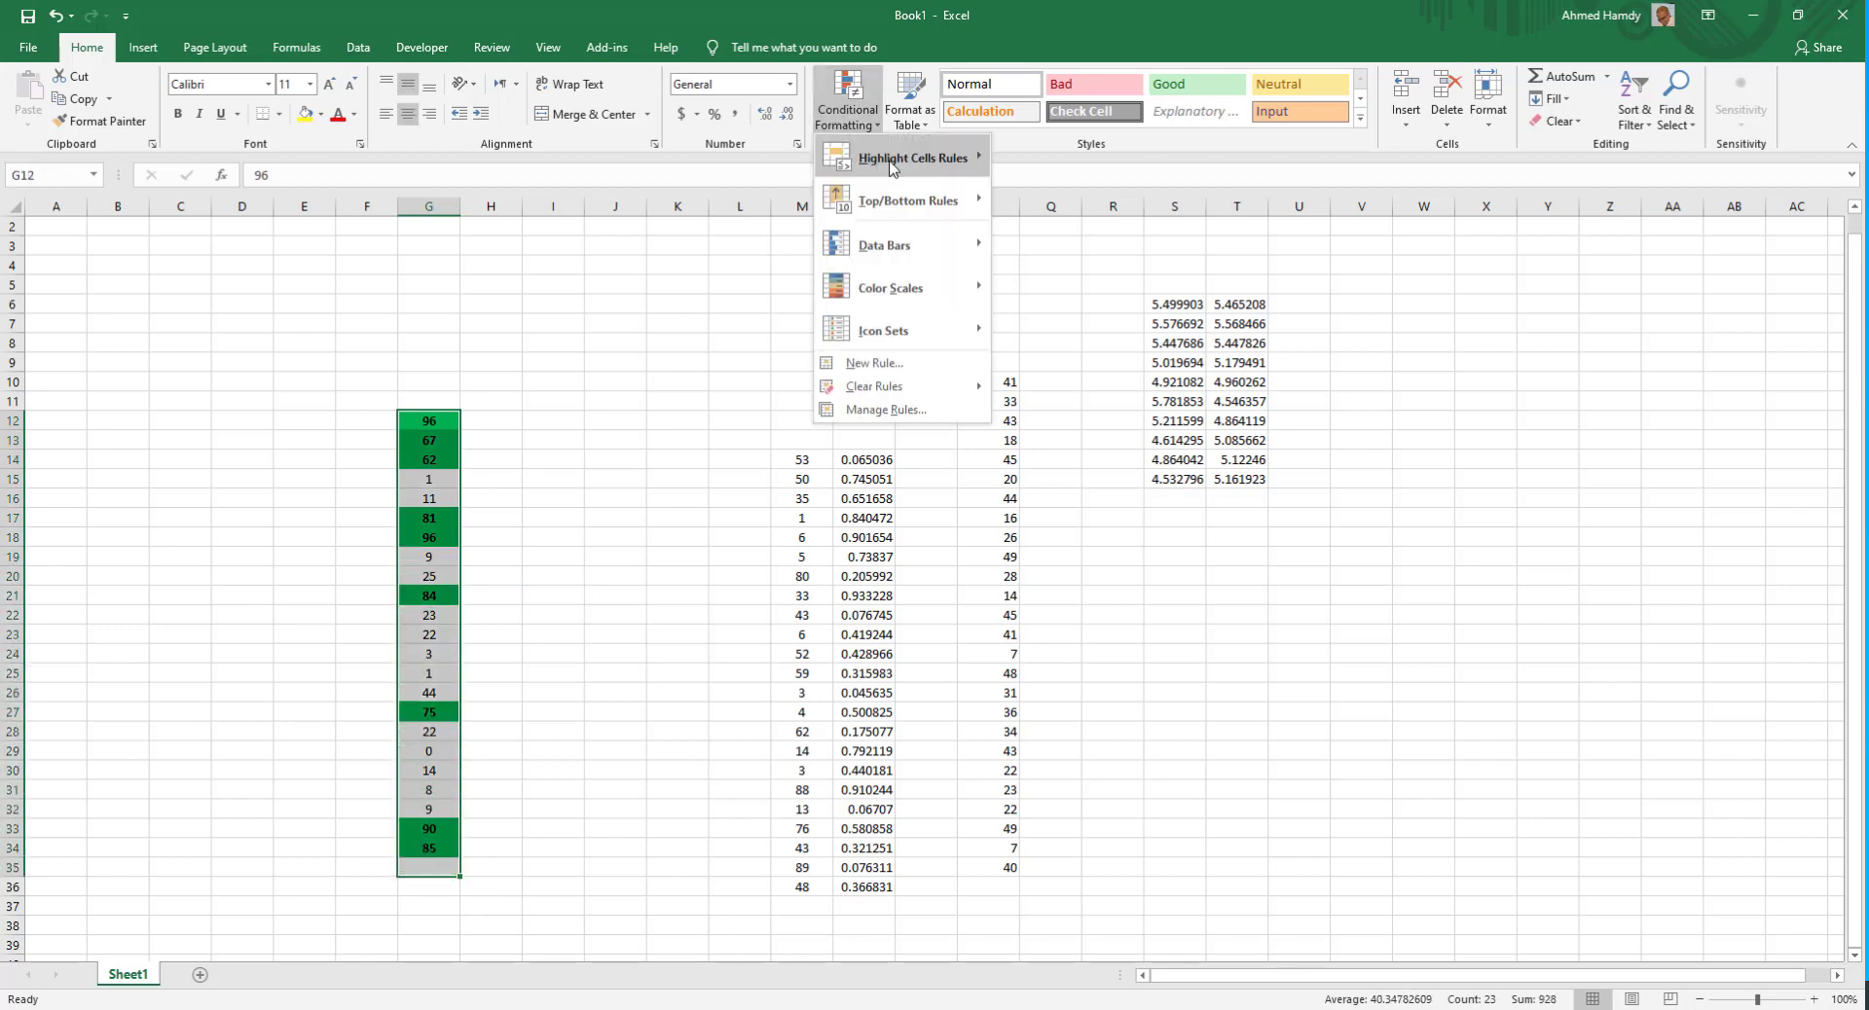
{"action": "mouse_move", "coordinate": [896, 161]}
{"action": "left_click", "coordinate": [1058, 163]}
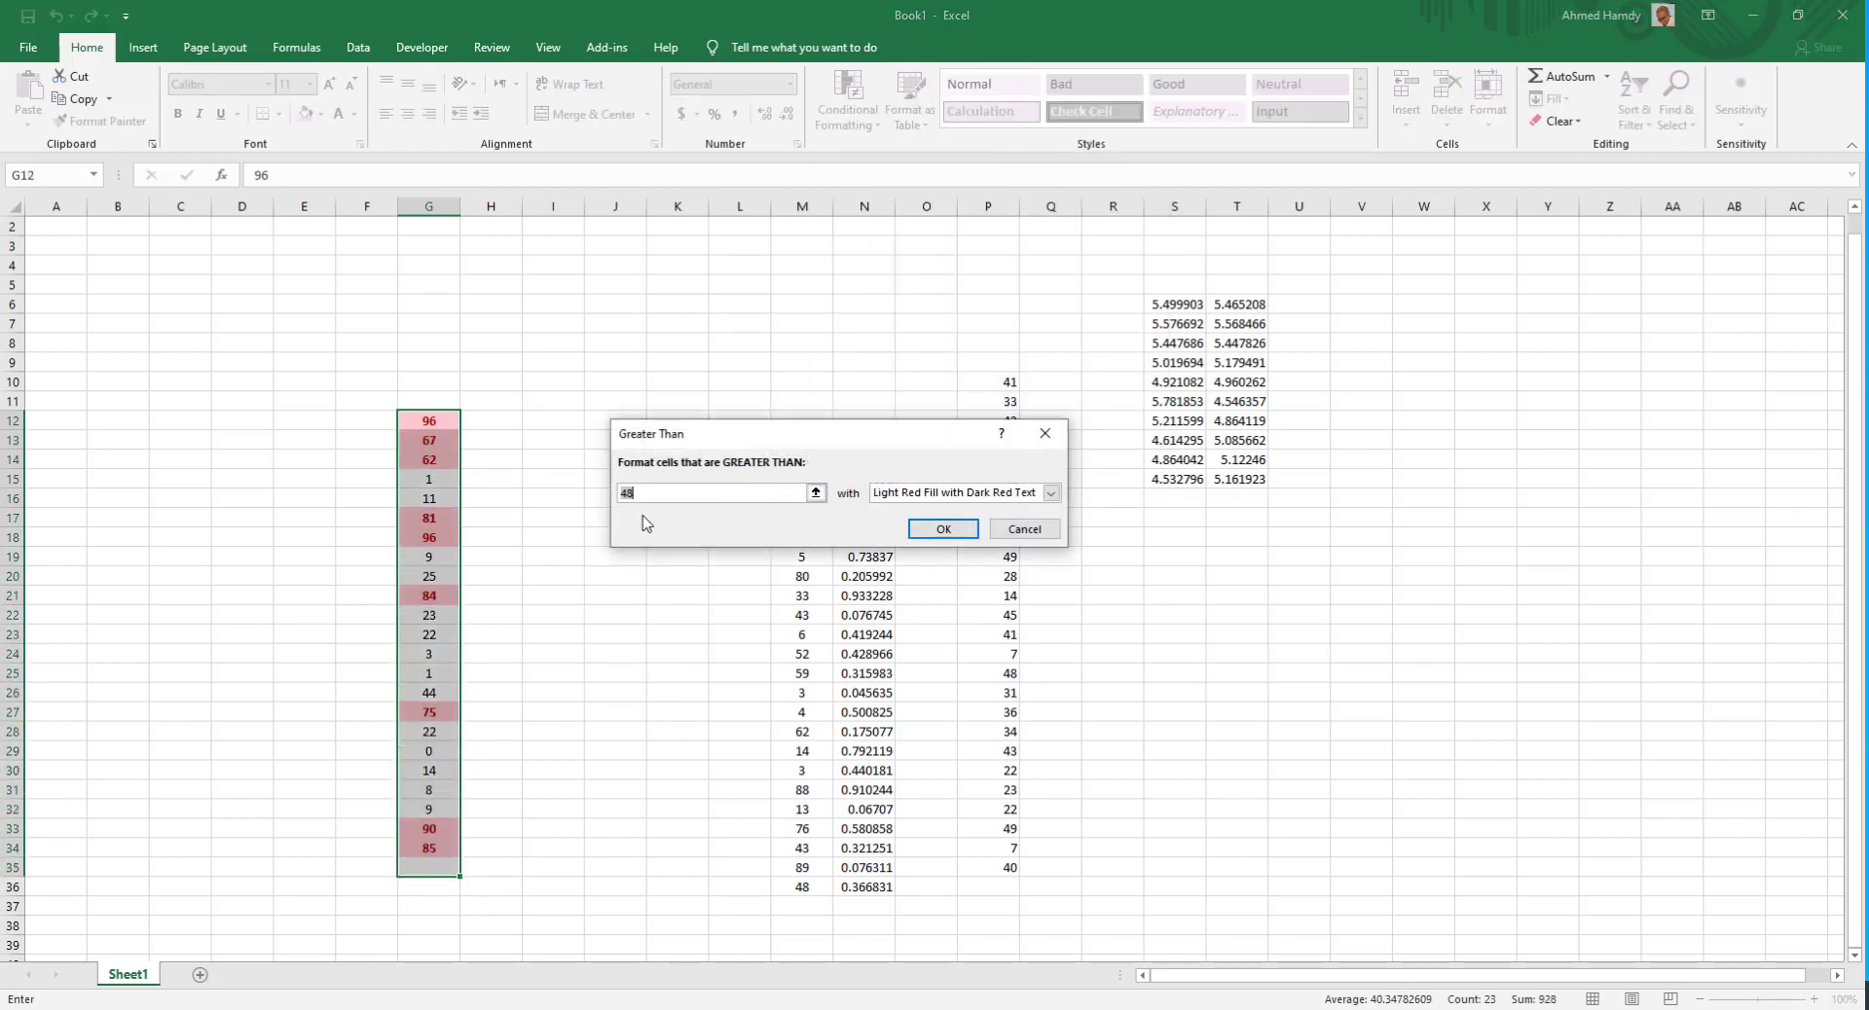
{"action": "left_click", "coordinate": [1002, 530]}
- Reselect G12:G34 and bring up the Fill Color choices
{"action": "left_click", "coordinate": [550, 611]}
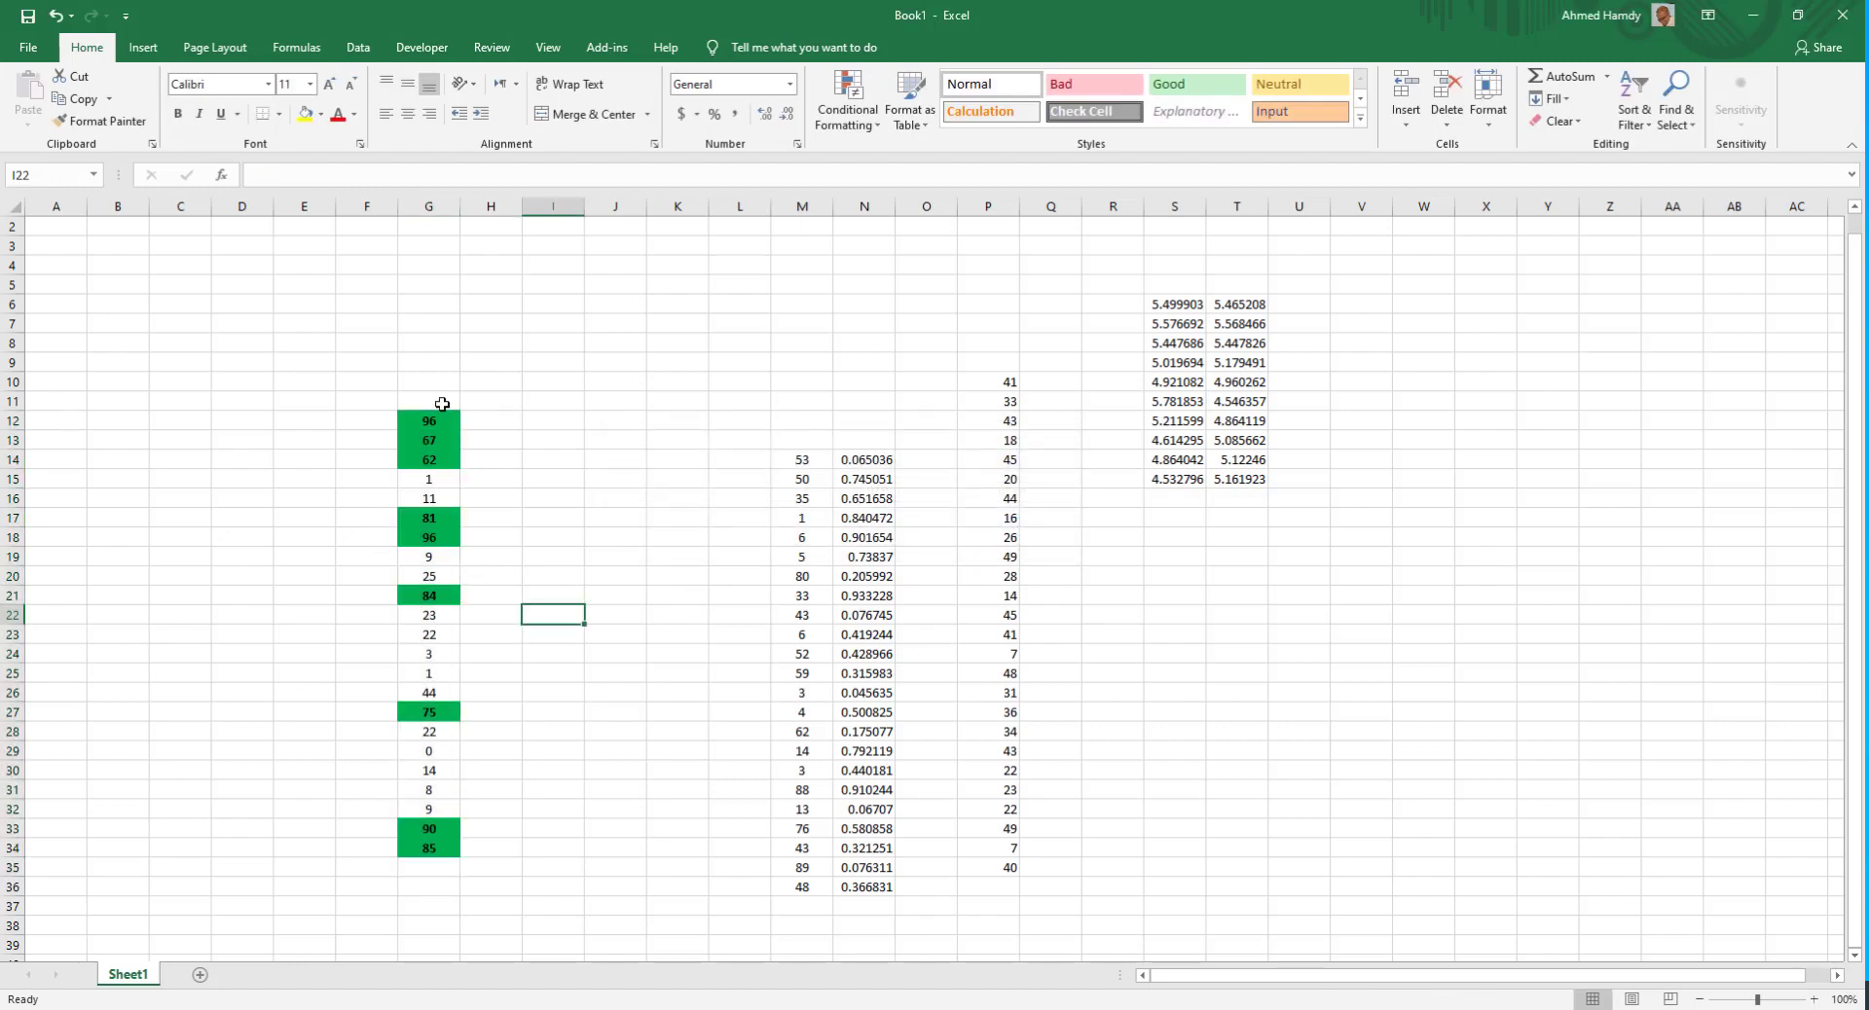
{"action": "left_click_drag", "start_coordinate": [434, 425], "coordinate": [454, 851]}
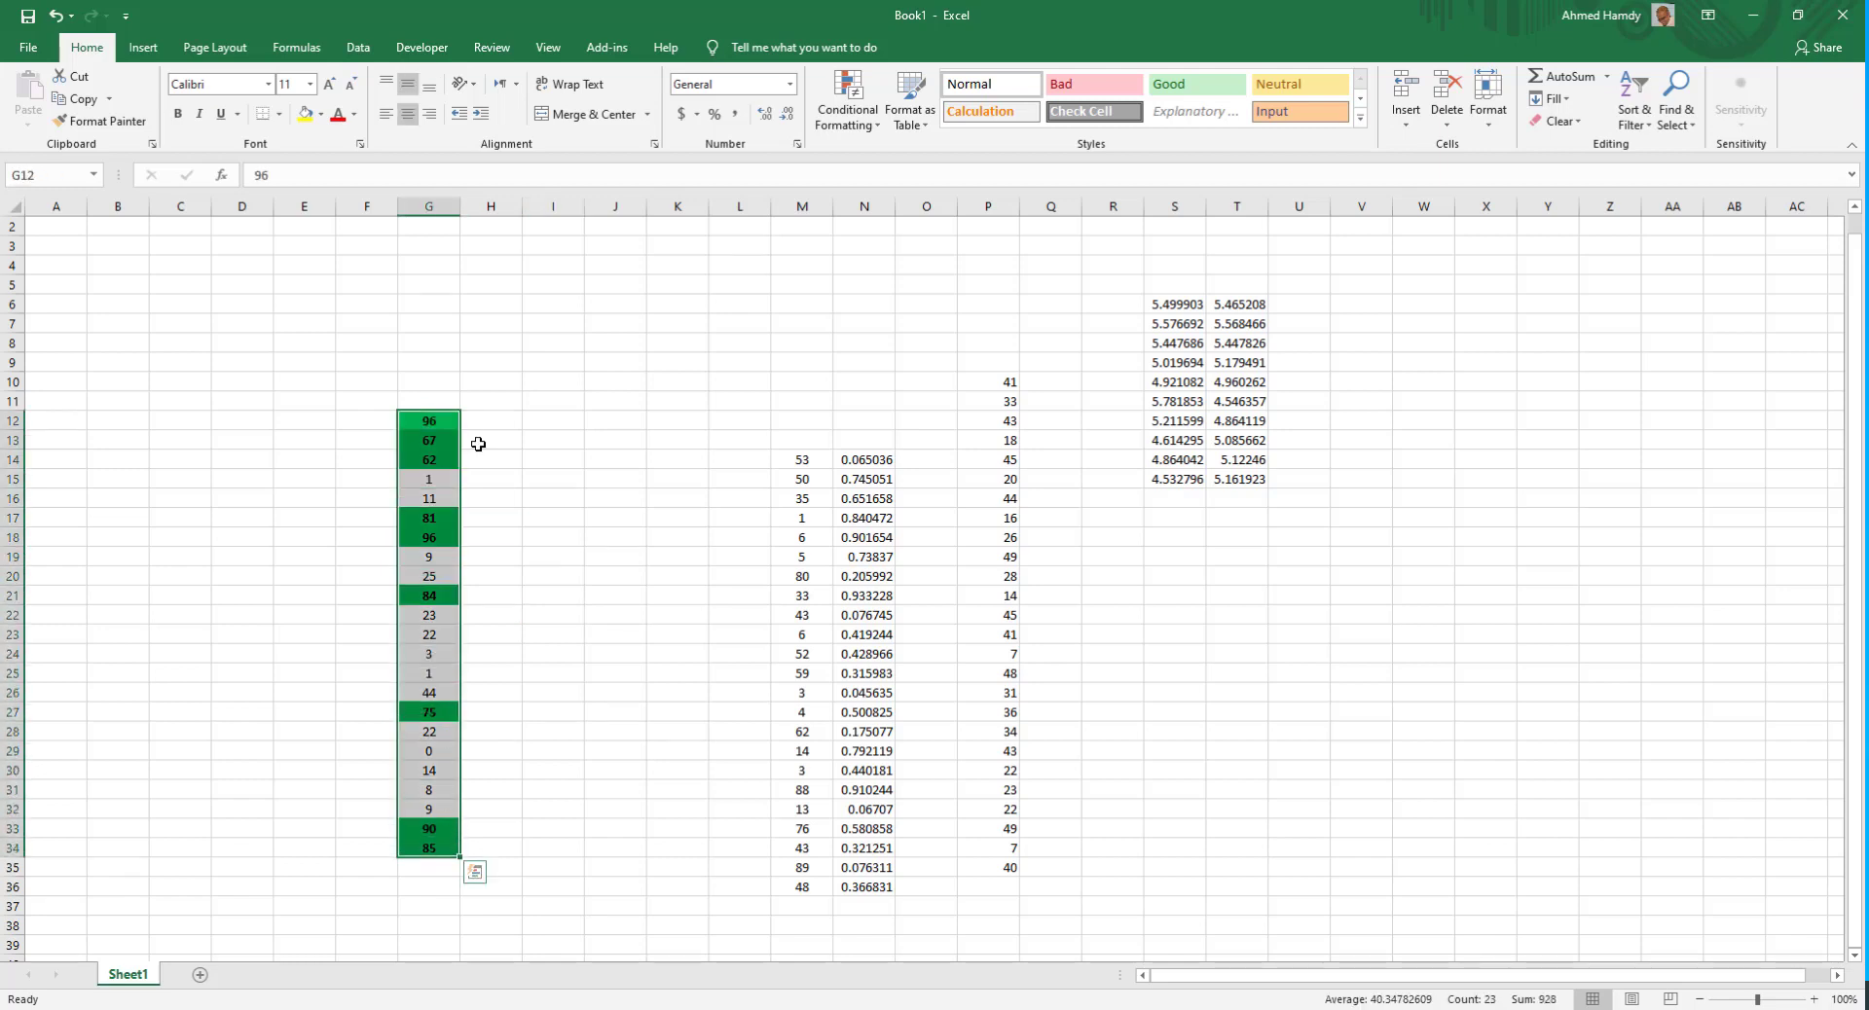
{"action": "left_click", "coordinate": [321, 114]}
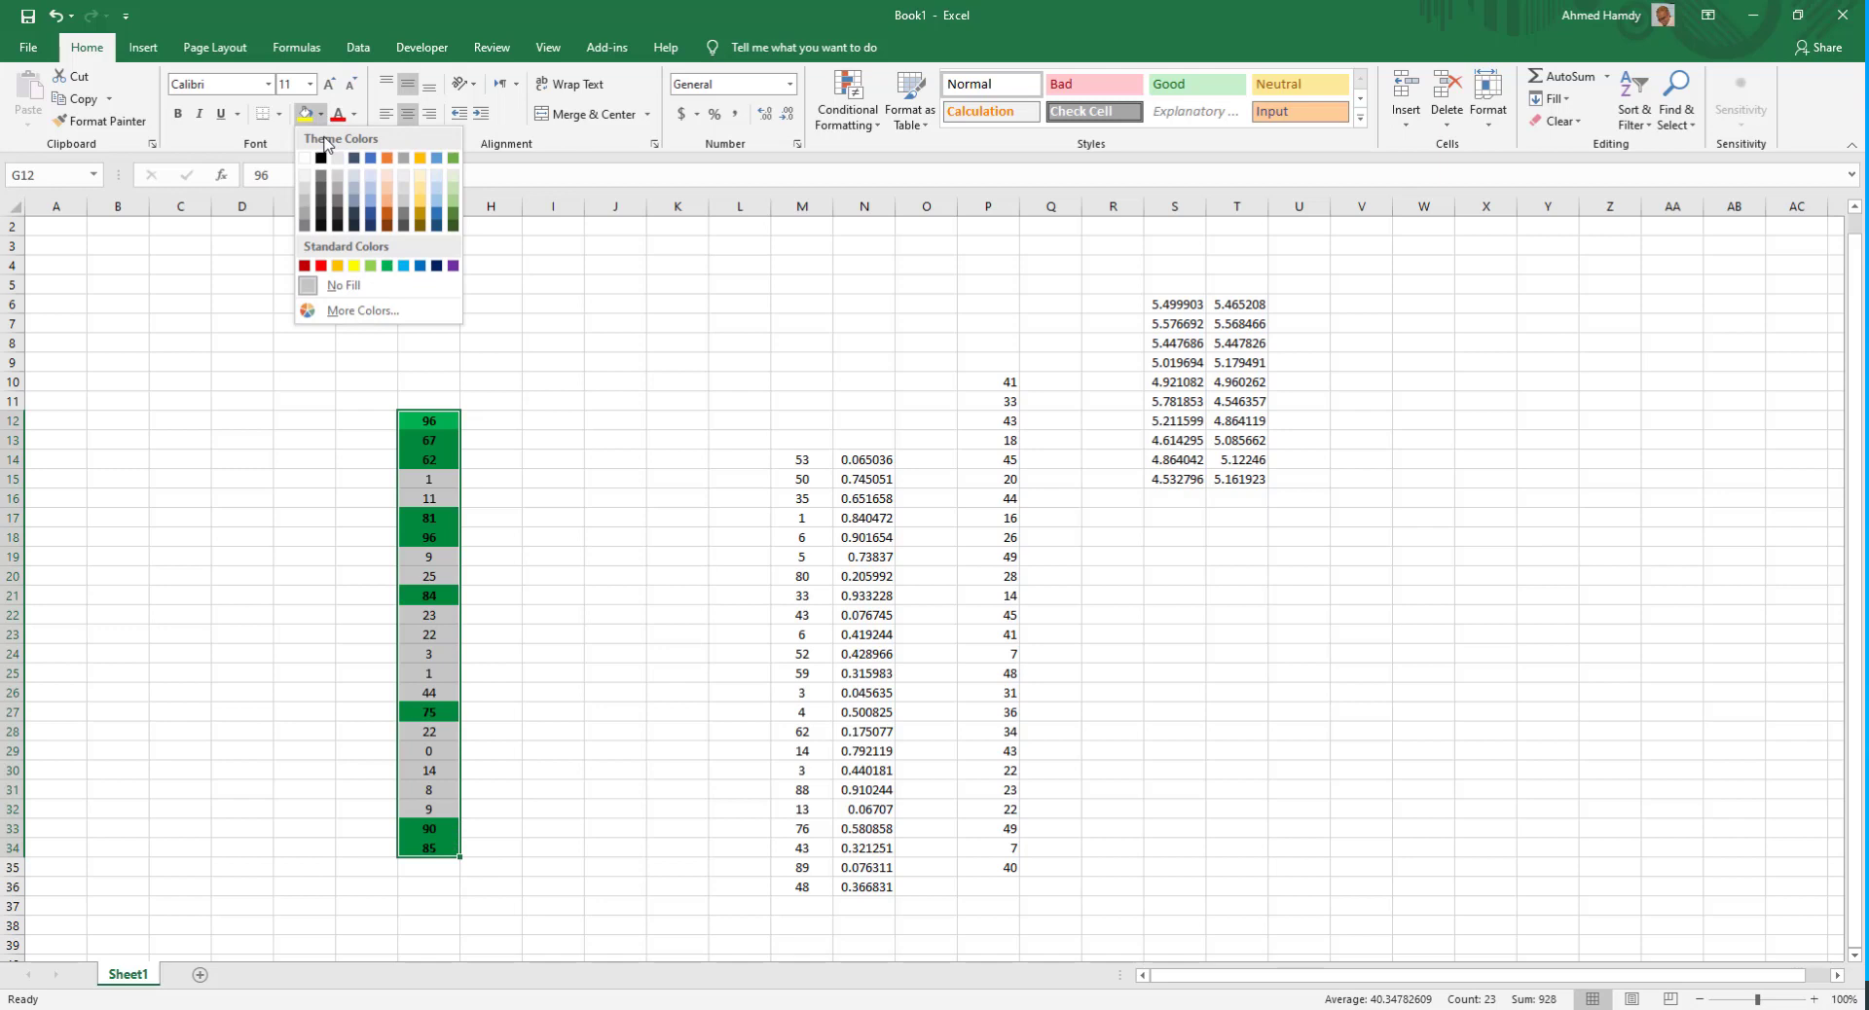
- Set G12:G34's ordinary fill to No Fill and reselect the range
{"action": "left_click", "coordinate": [365, 285]}
{"action": "left_click", "coordinate": [380, 383]}
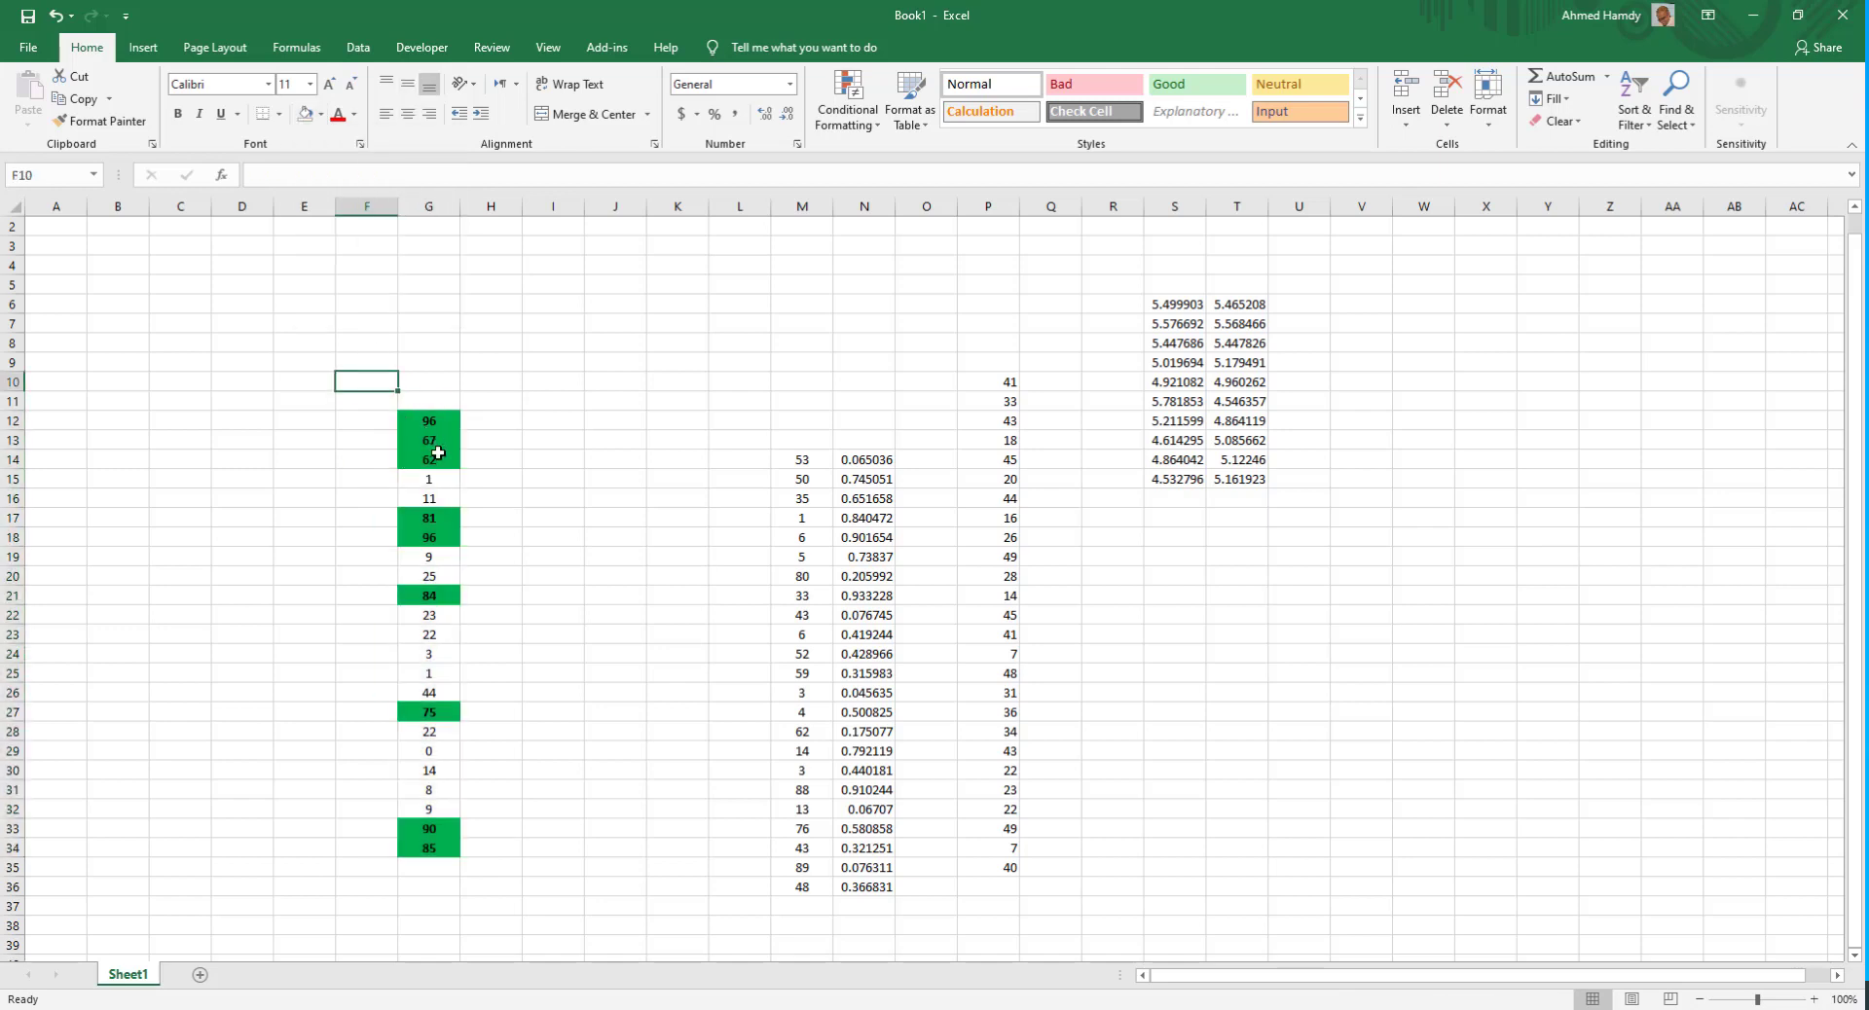
{"action": "mouse_move", "coordinate": [429, 421]}
{"action": "left_mouse_down"}
{"action": "mouse_move", "coordinate": [391, 656]}
{"action": "mouse_move", "coordinate": [416, 843]}
{"action": "left_mouse_up"}
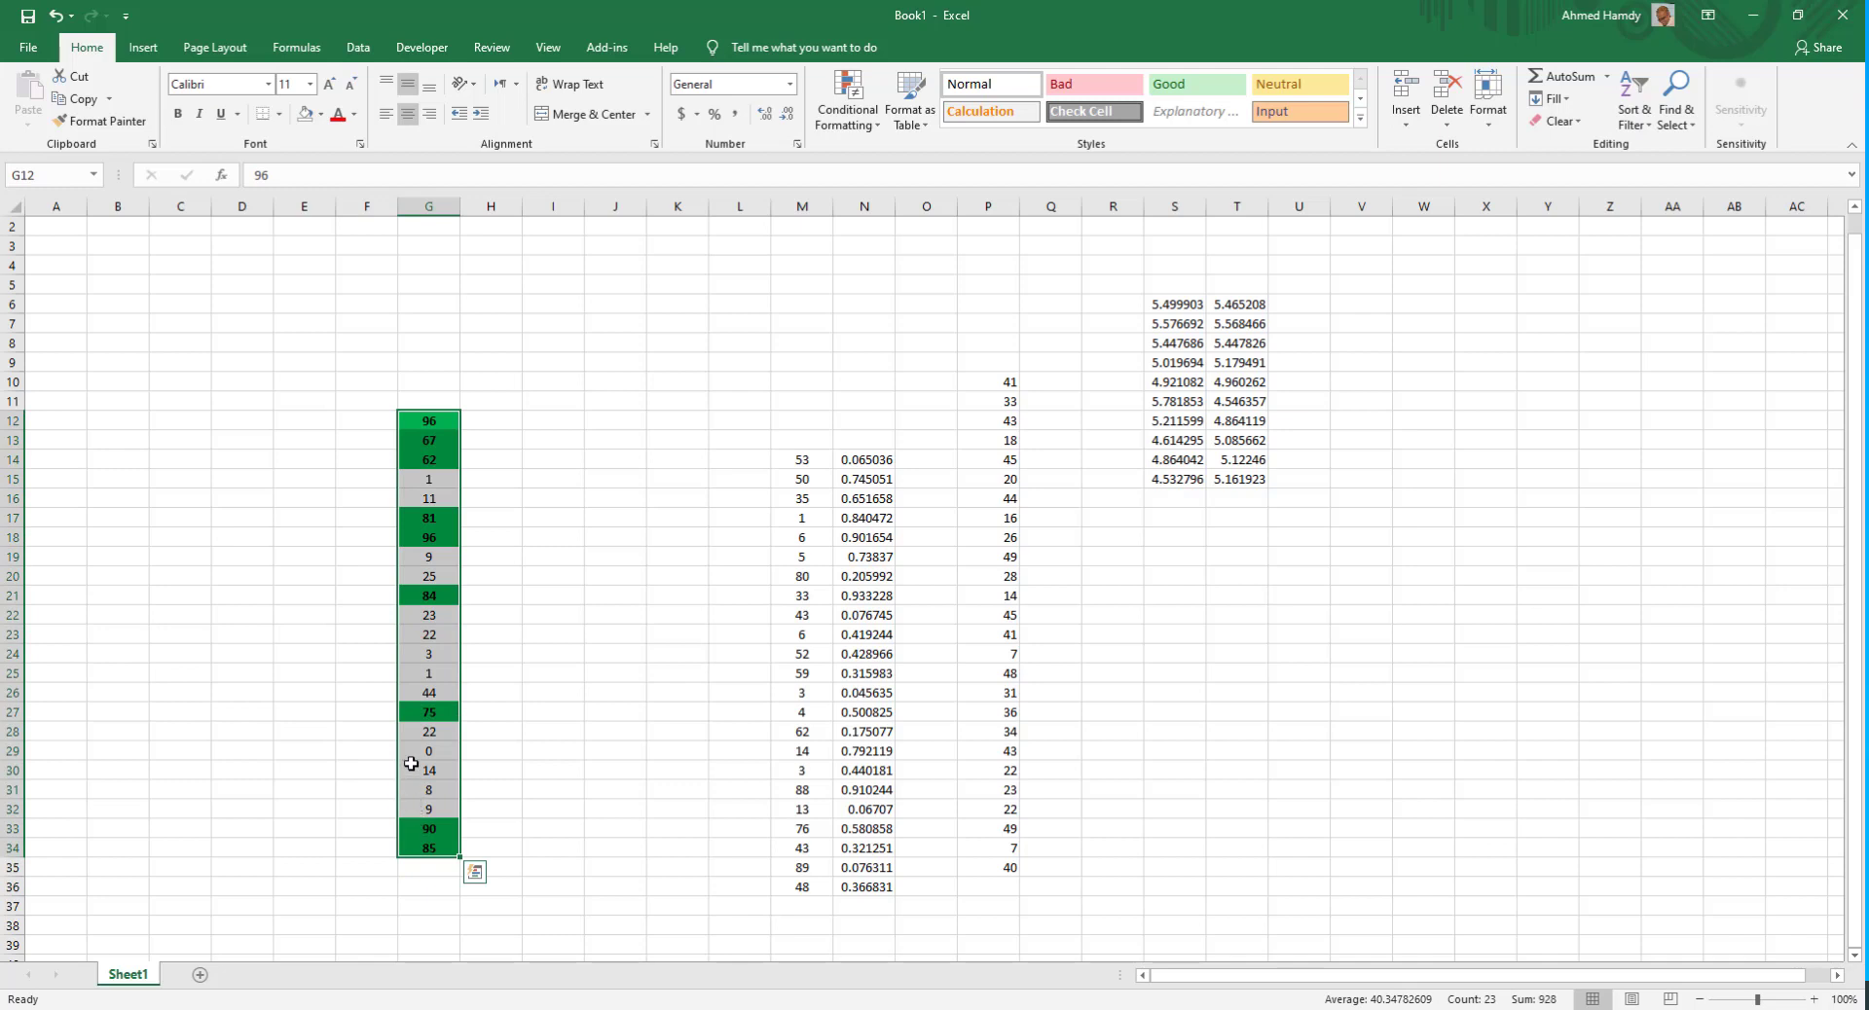
- Clear the conditional formatting rules from the selected cells G12:G34
{"action": "left_click", "coordinate": [843, 125]}
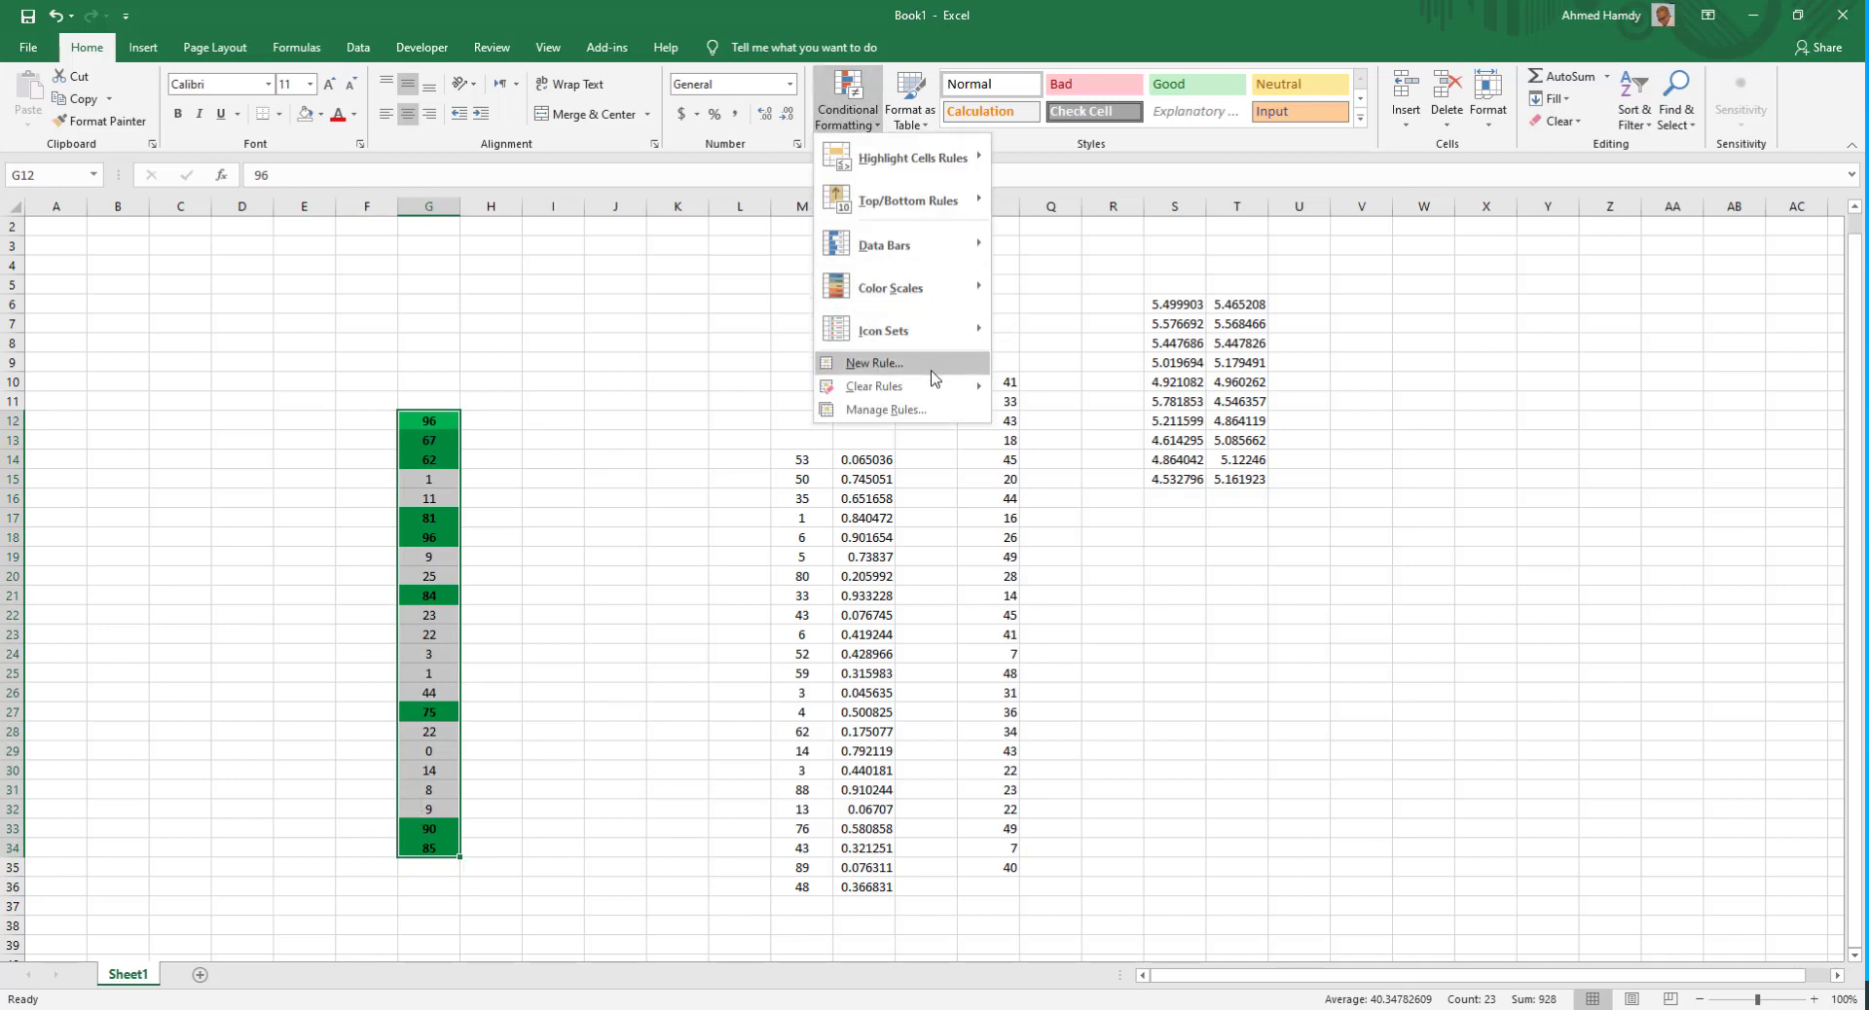
{"action": "mouse_move", "coordinate": [933, 388]}
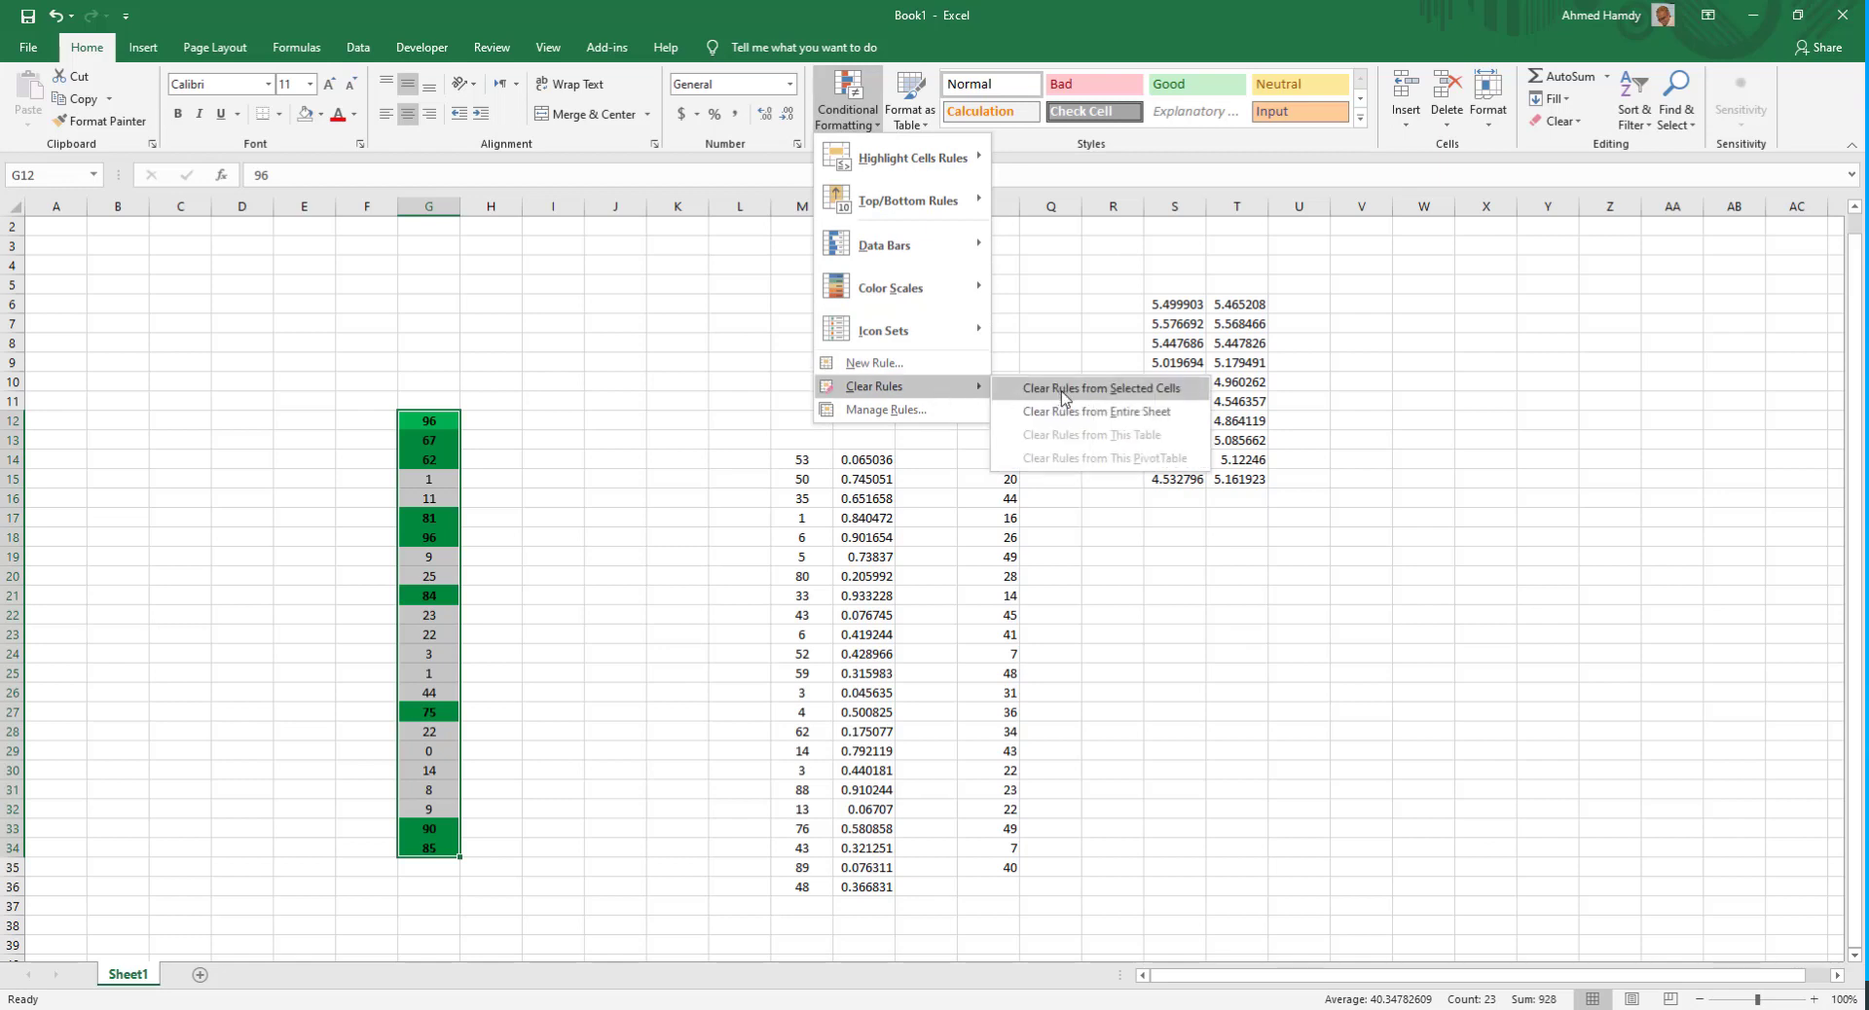
{"action": "left_click", "coordinate": [1062, 389]}
{"action": "left_click", "coordinate": [533, 602]}
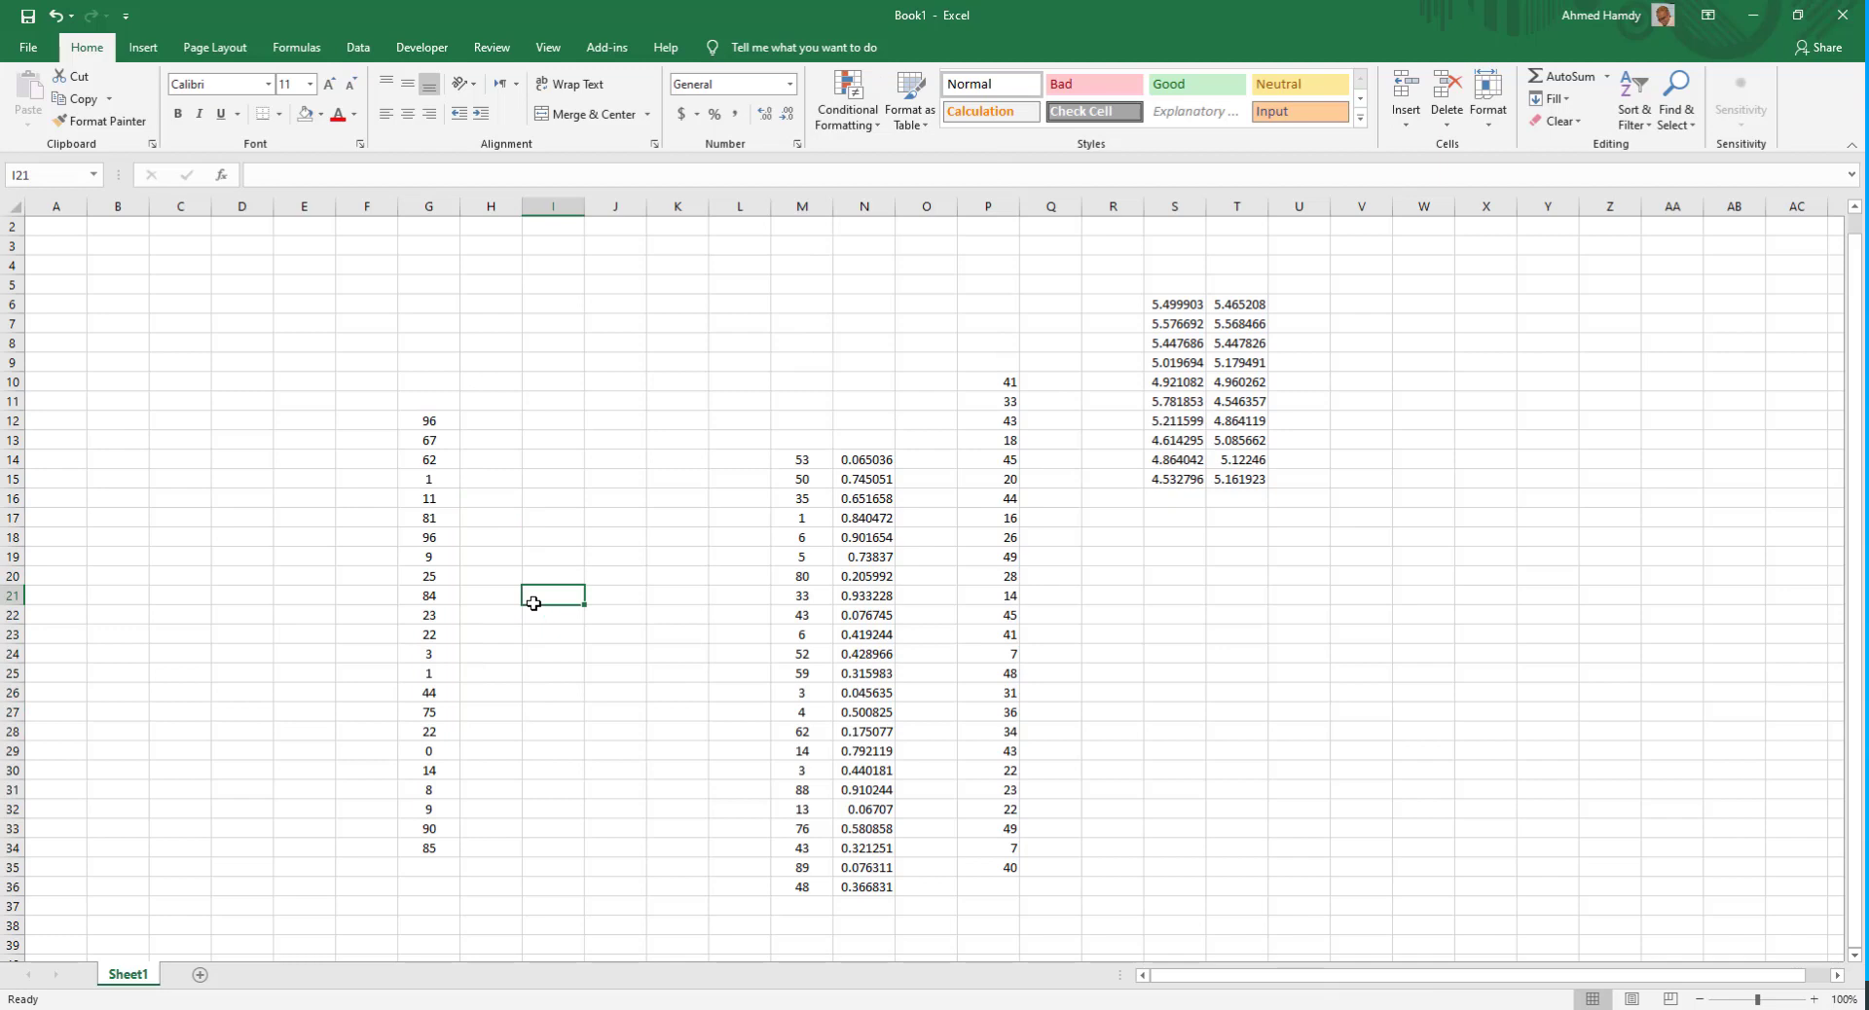
- Select G12:G34, try a Between highlight rule, then cancel it
{"action": "left_click_drag", "start_coordinate": [429, 420], "coordinate": [429, 849]}
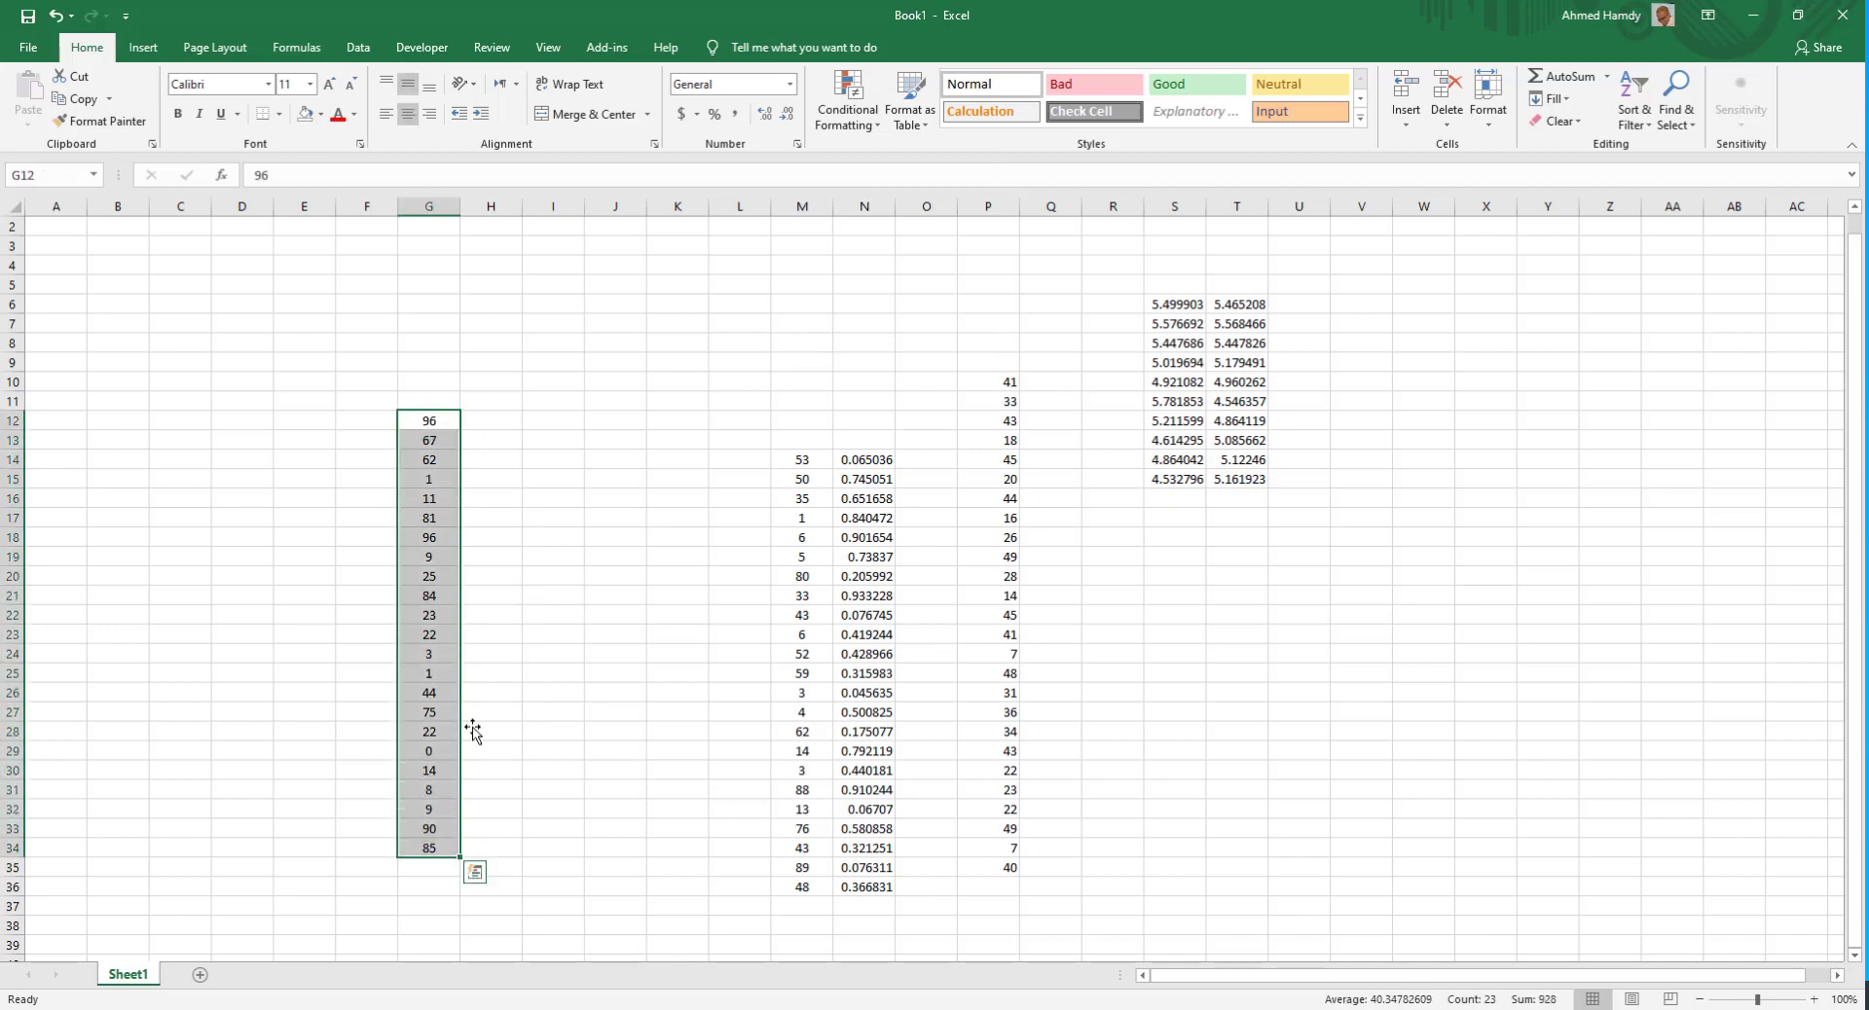
{"action": "left_click", "coordinate": [848, 107]}
{"action": "mouse_move", "coordinate": [913, 158]}
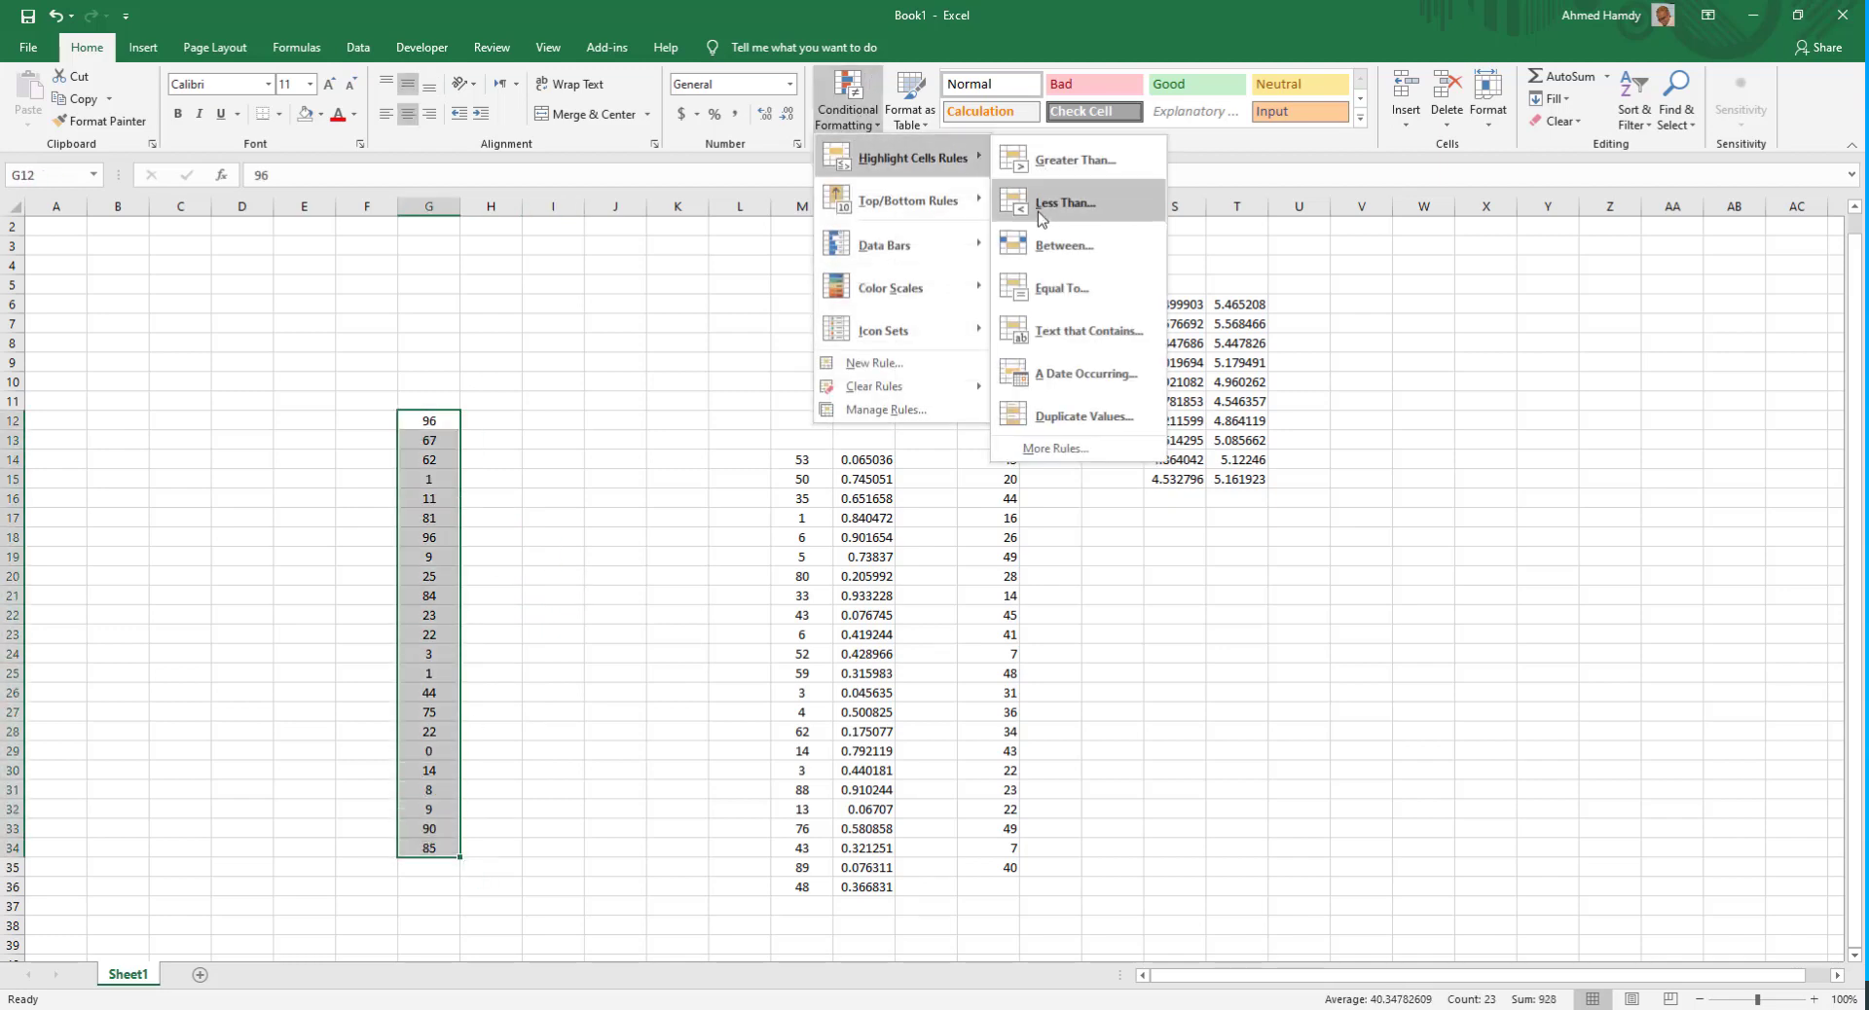
{"action": "left_click", "coordinate": [1038, 249]}
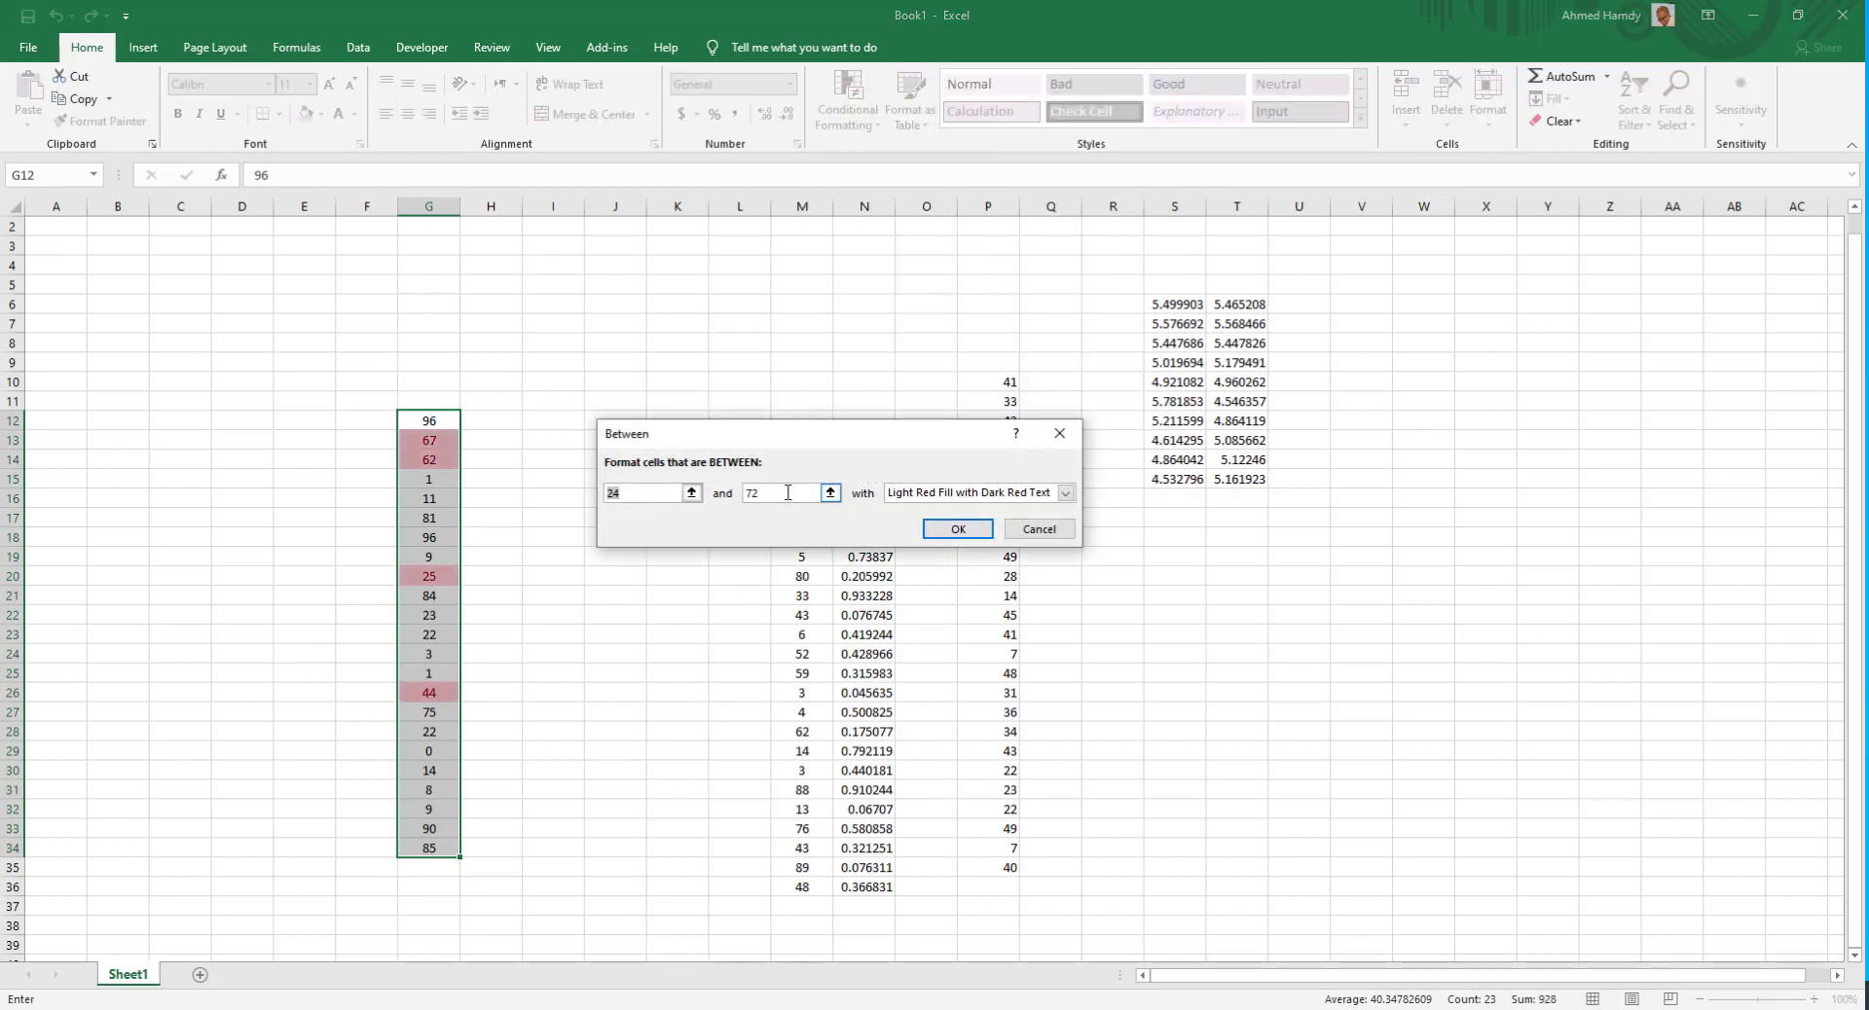
{"action": "left_click", "coordinate": [1065, 493]}
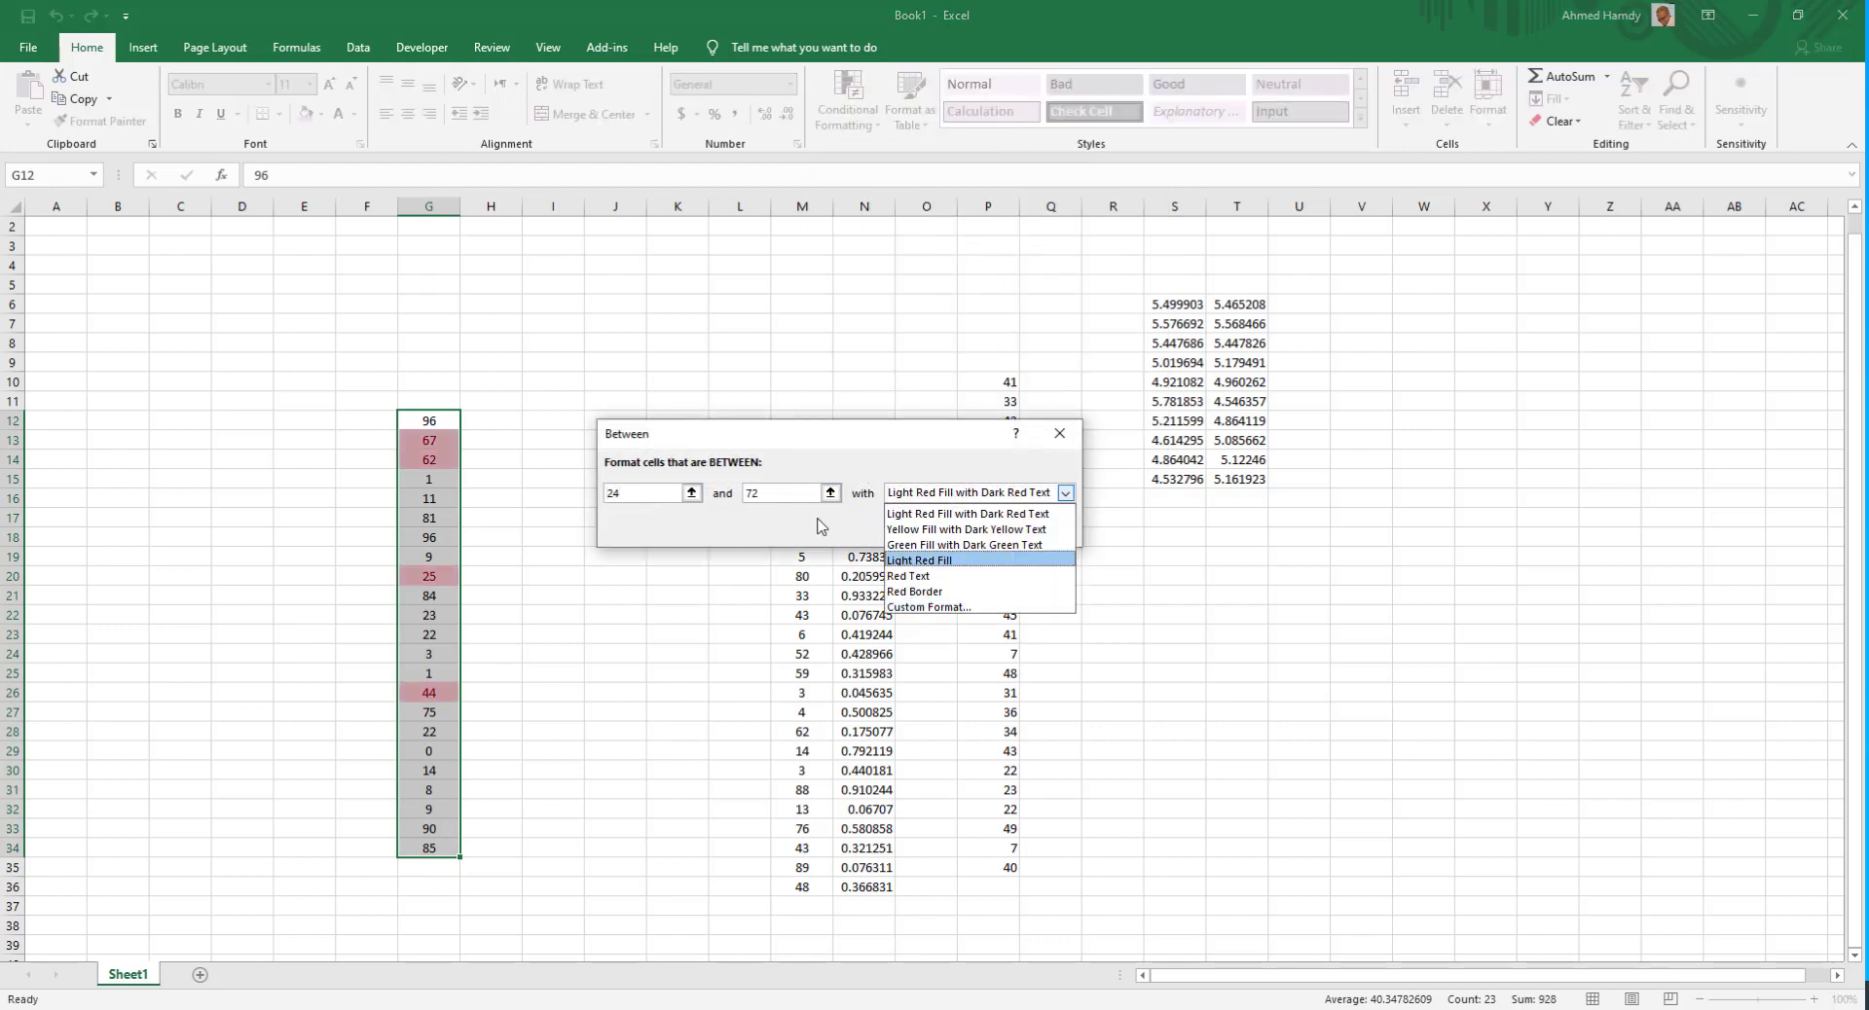
{"action": "left_click", "coordinate": [973, 504]}
{"action": "left_click", "coordinate": [1010, 535]}
- Add an Equal To 22 rule with light red fill and dark red text
{"action": "left_click", "coordinate": [847, 102]}
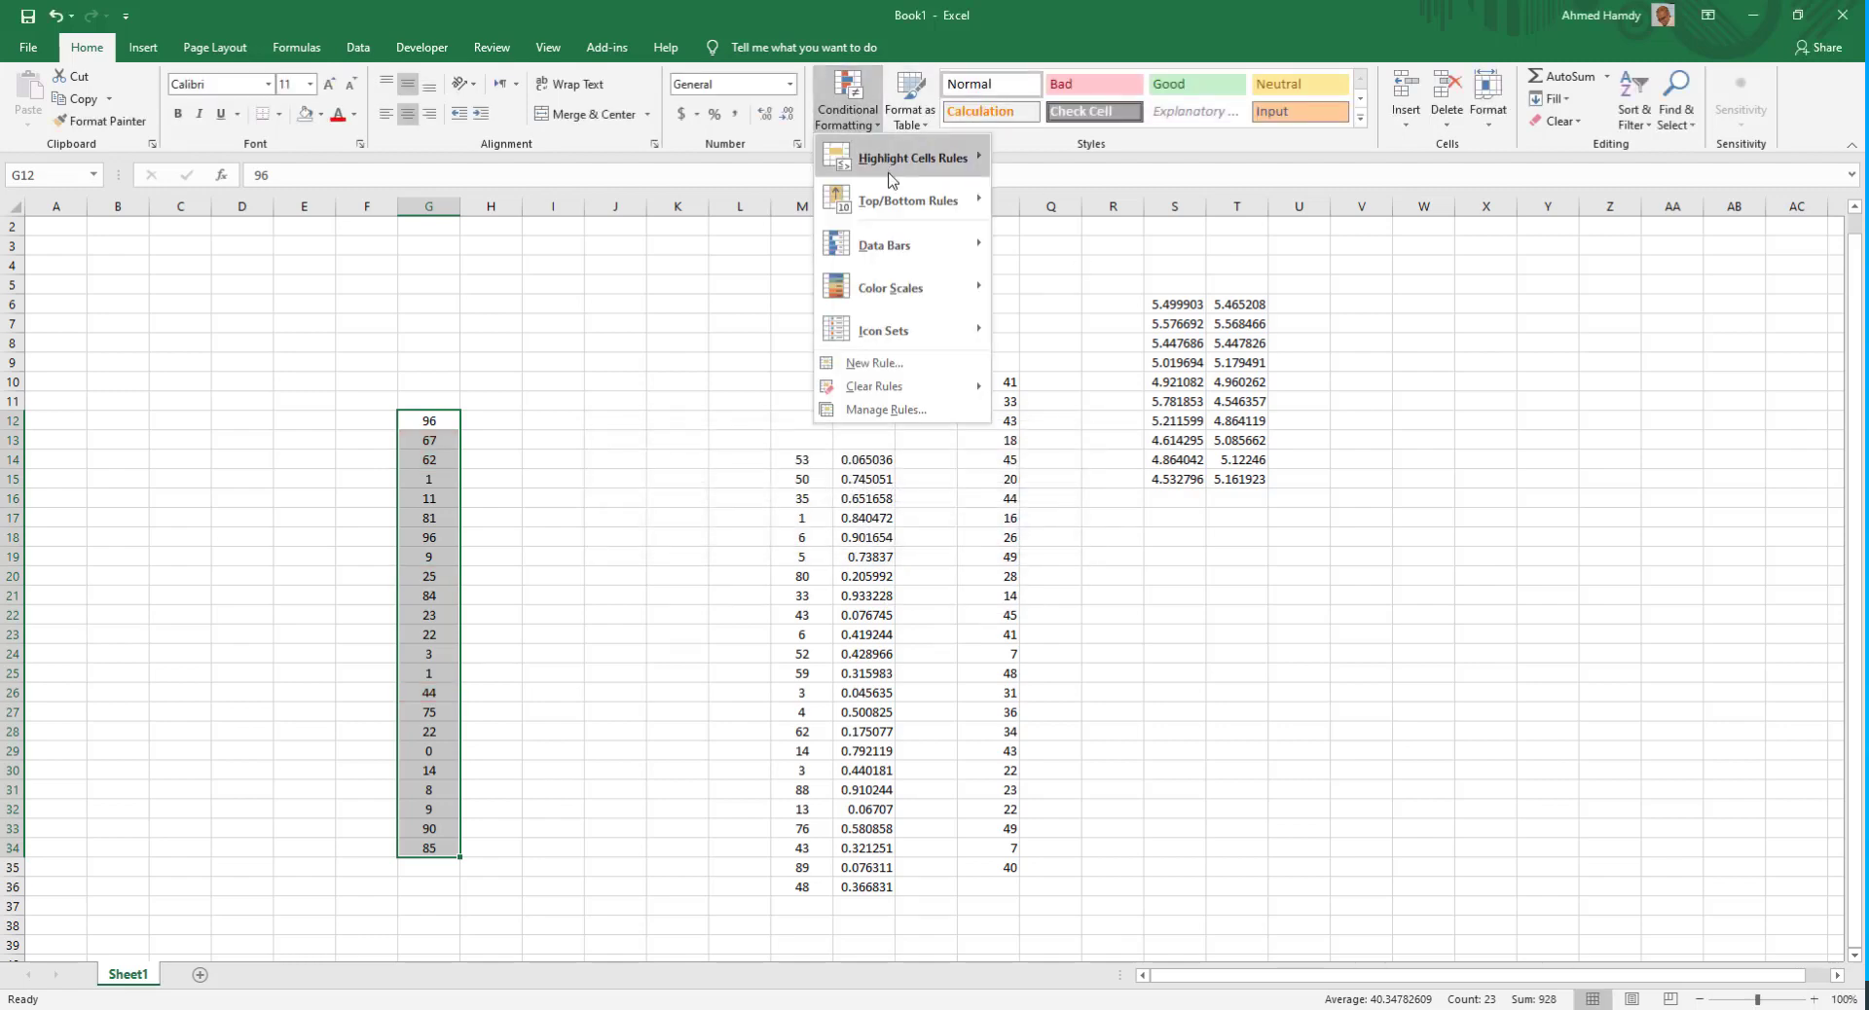
{"action": "mouse_move", "coordinate": [917, 178]}
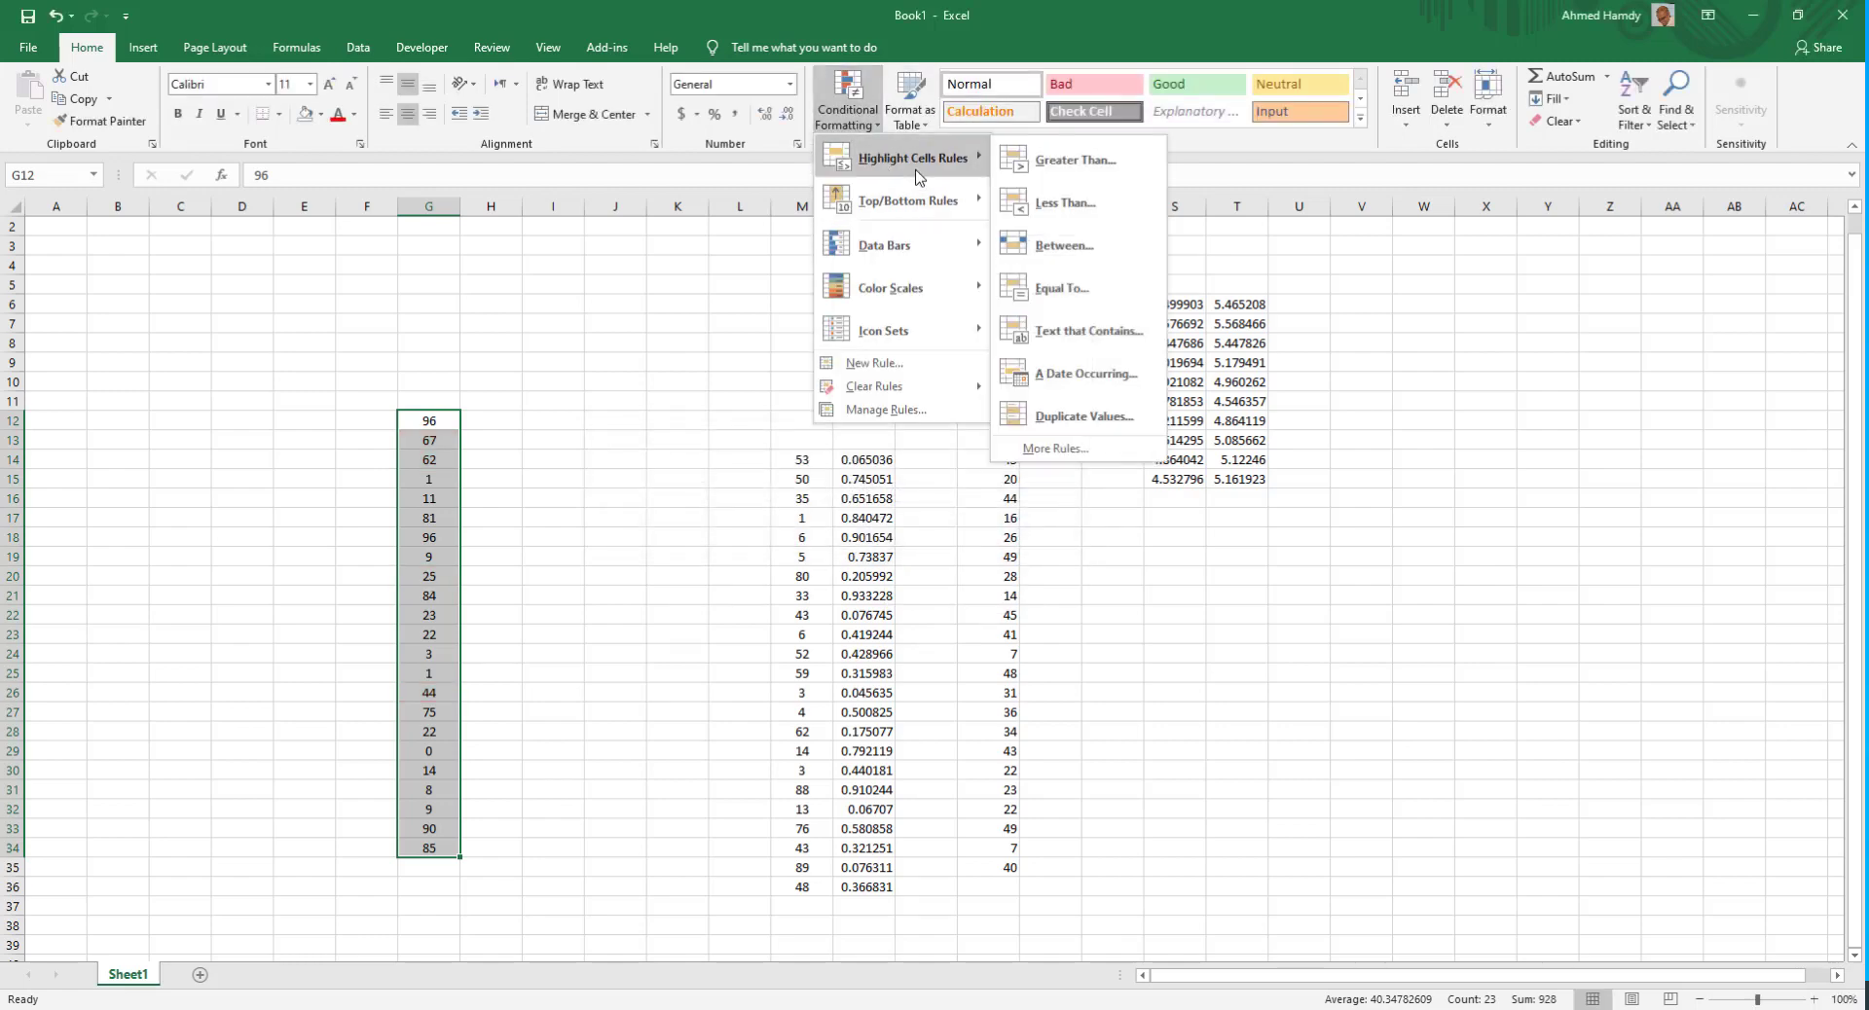
{"action": "left_click", "coordinate": [1038, 294]}
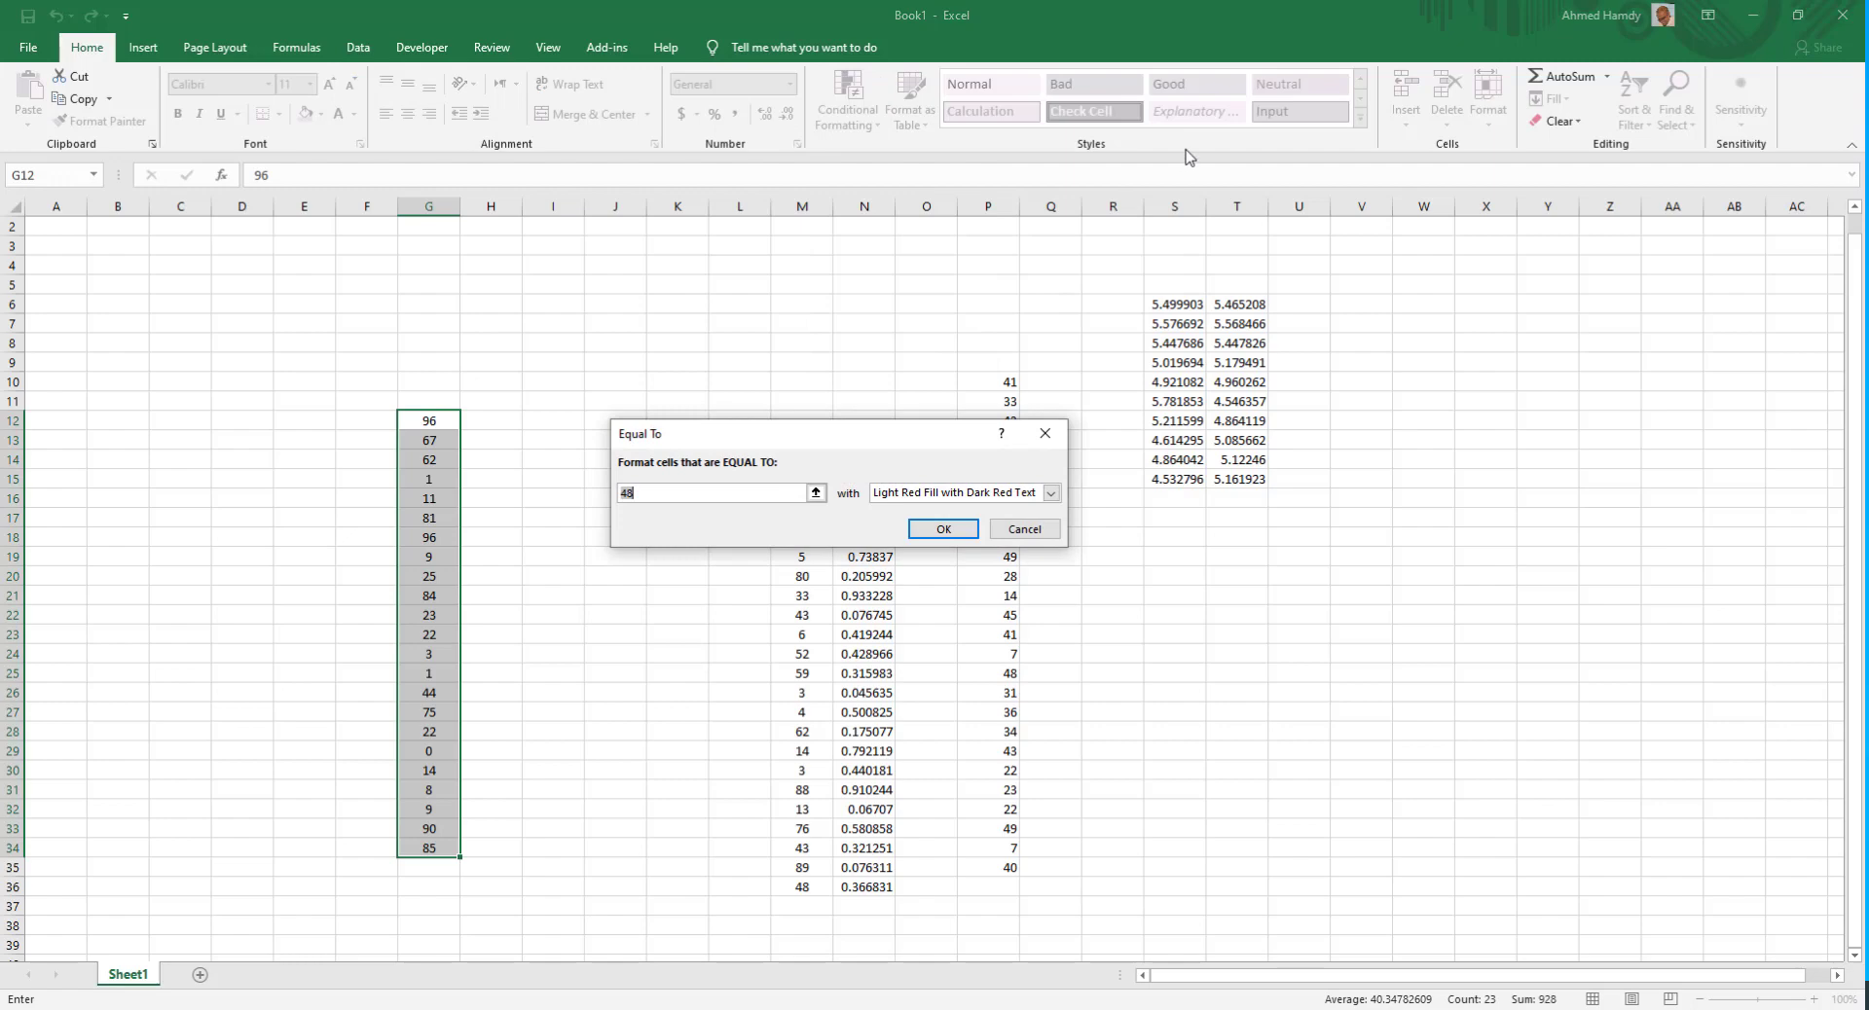
{"action": "type", "text": "22"}
{"action": "key", "text": "Return"}
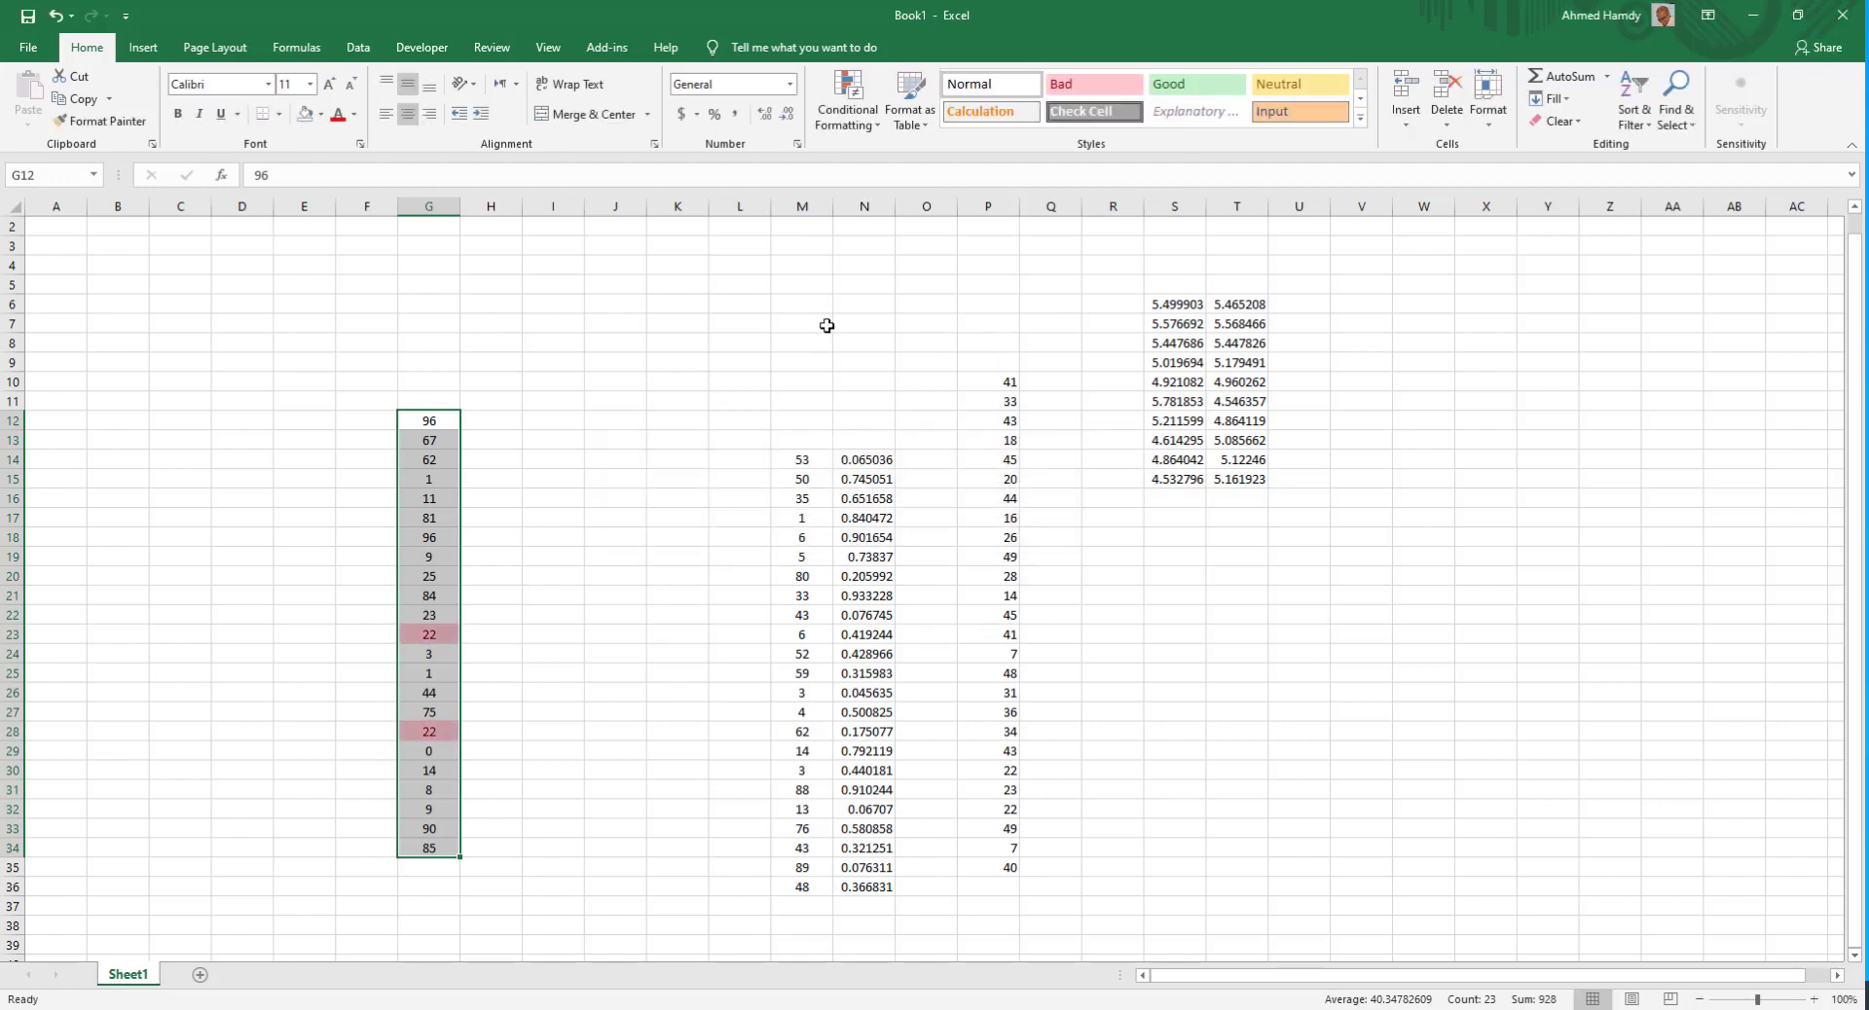
{"action": "left_click", "coordinate": [588, 555]}
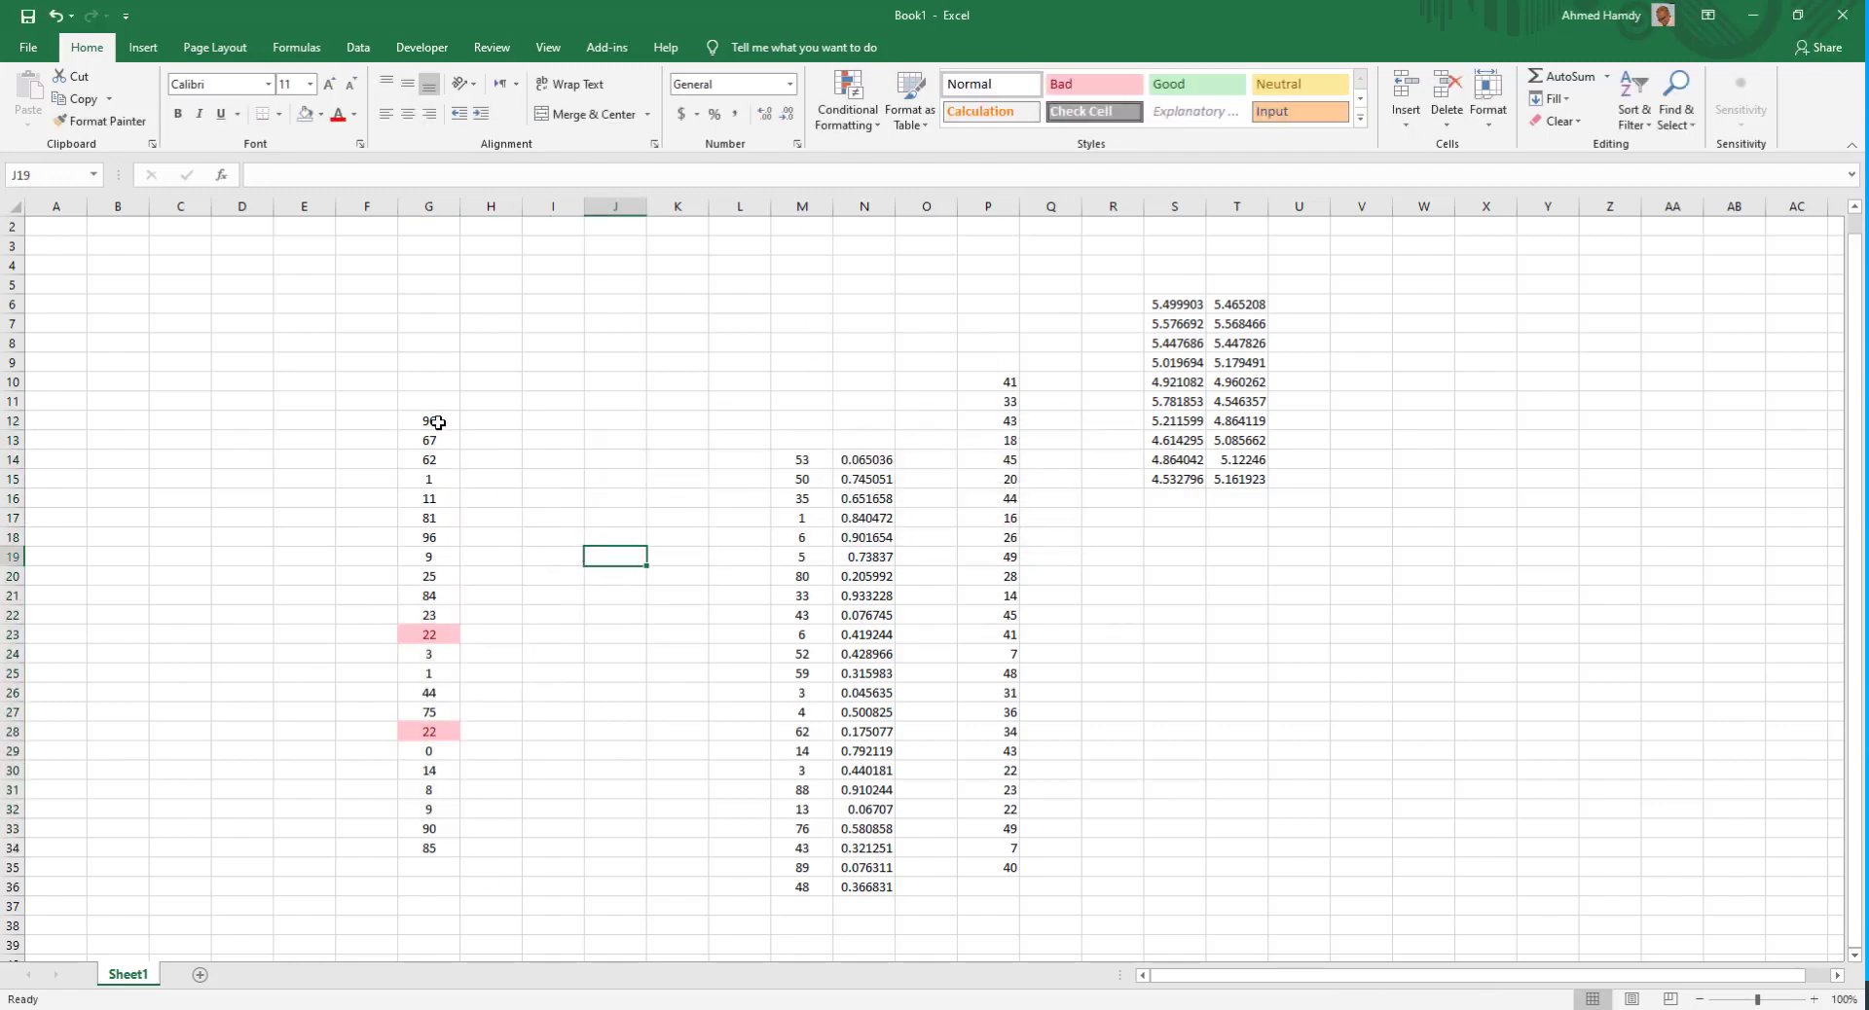
{"action": "left_click_drag", "start_coordinate": [438, 423], "coordinate": [443, 849]}
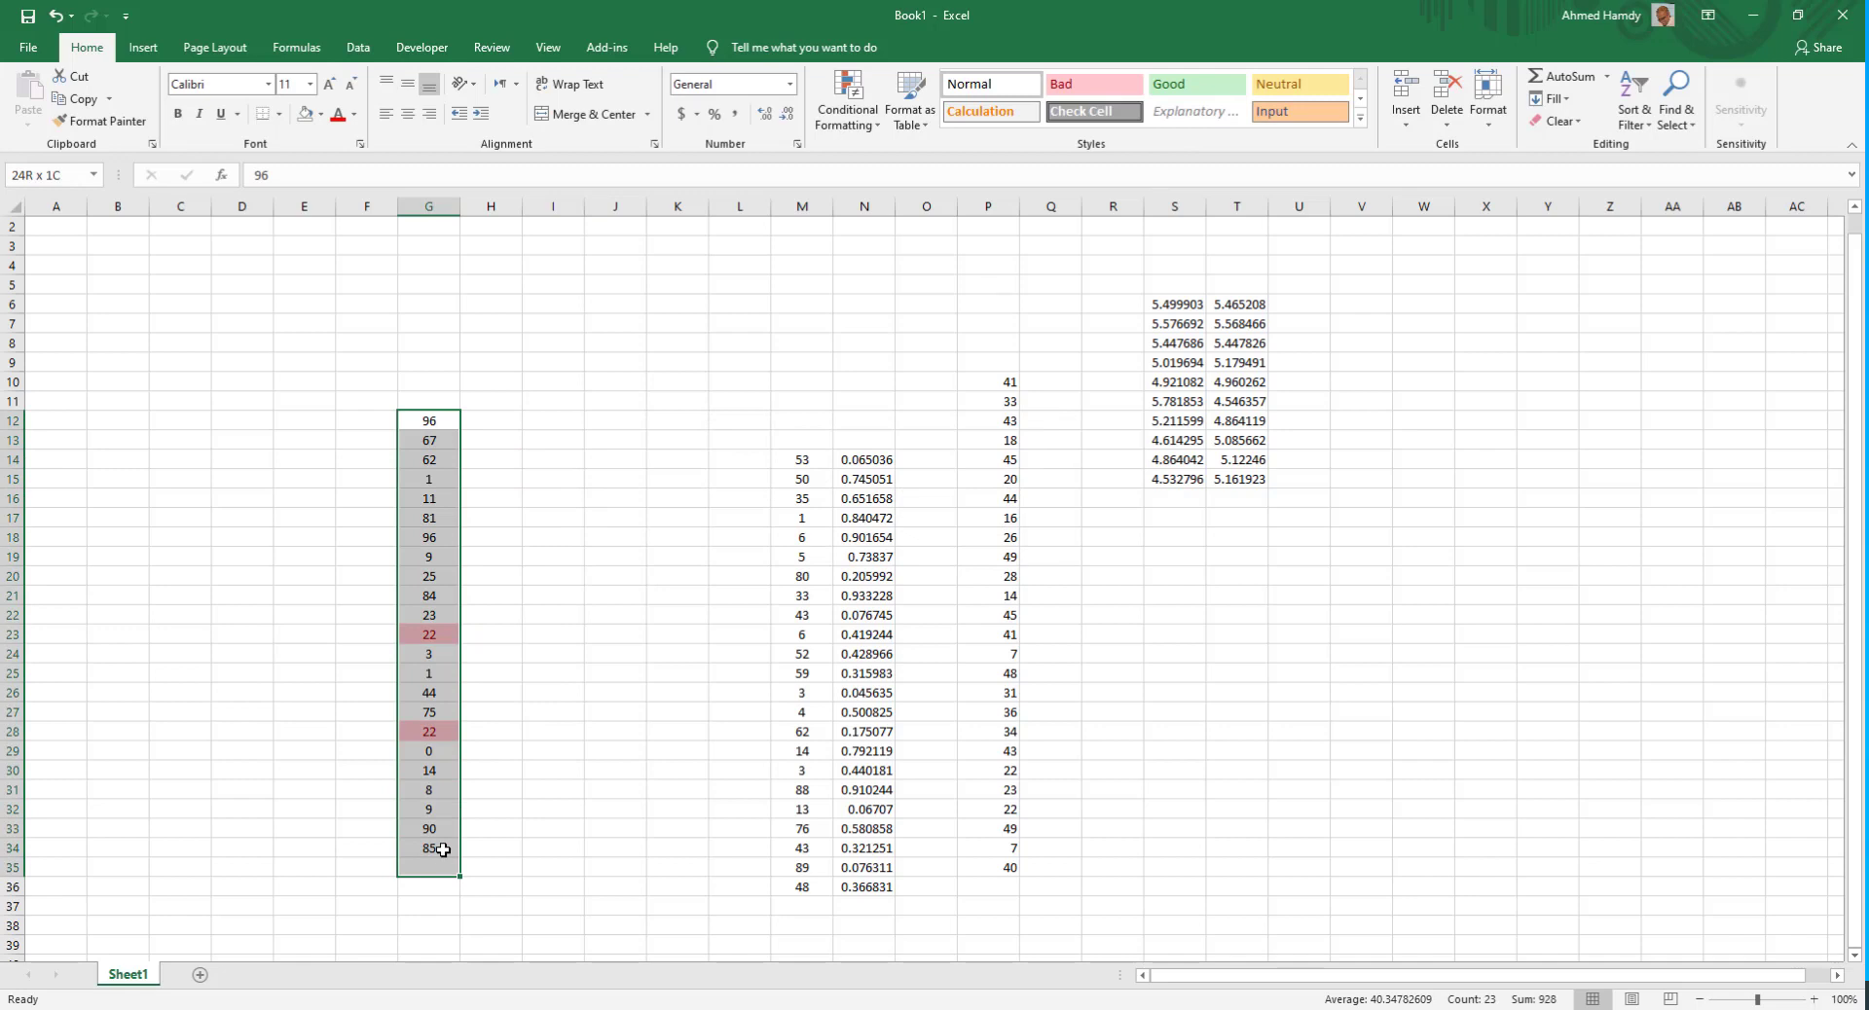
{"action": "left_click", "coordinate": [857, 117]}
{"action": "mouse_move", "coordinate": [900, 158]}
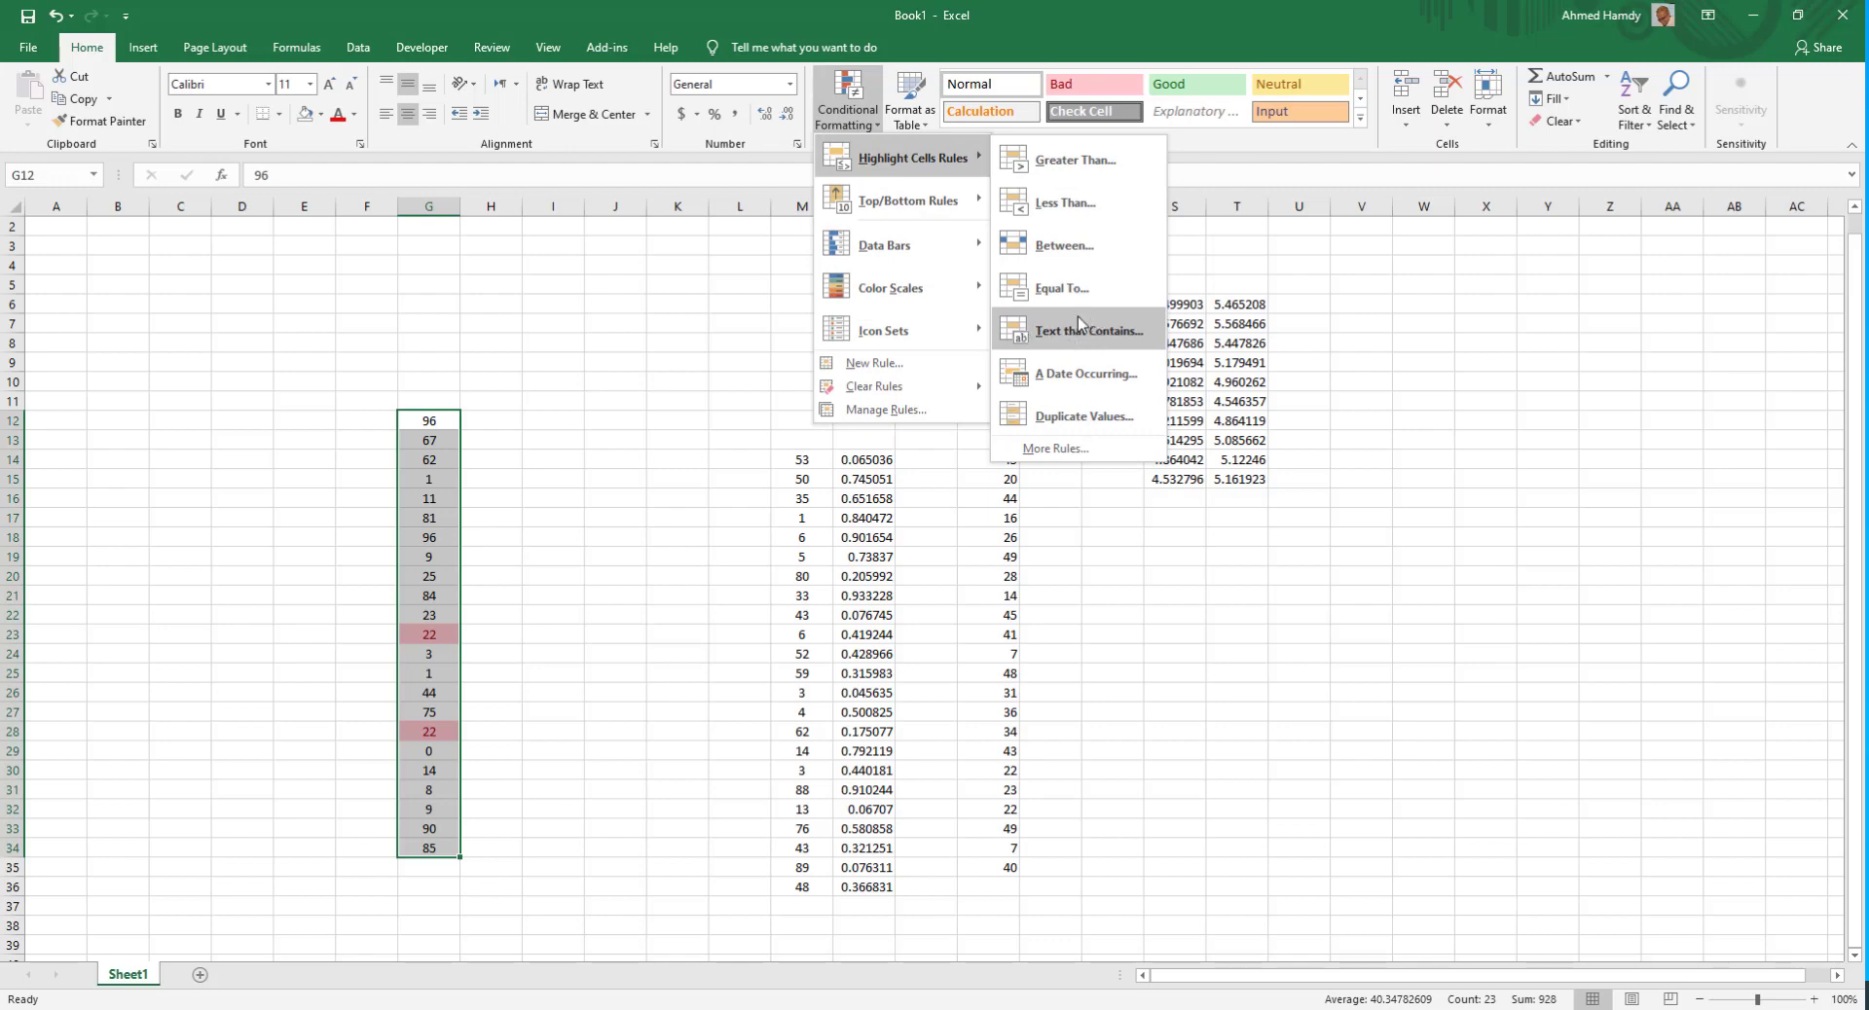
{"action": "left_click", "coordinate": [684, 399]}
{"action": "left_click", "coordinate": [619, 429]}
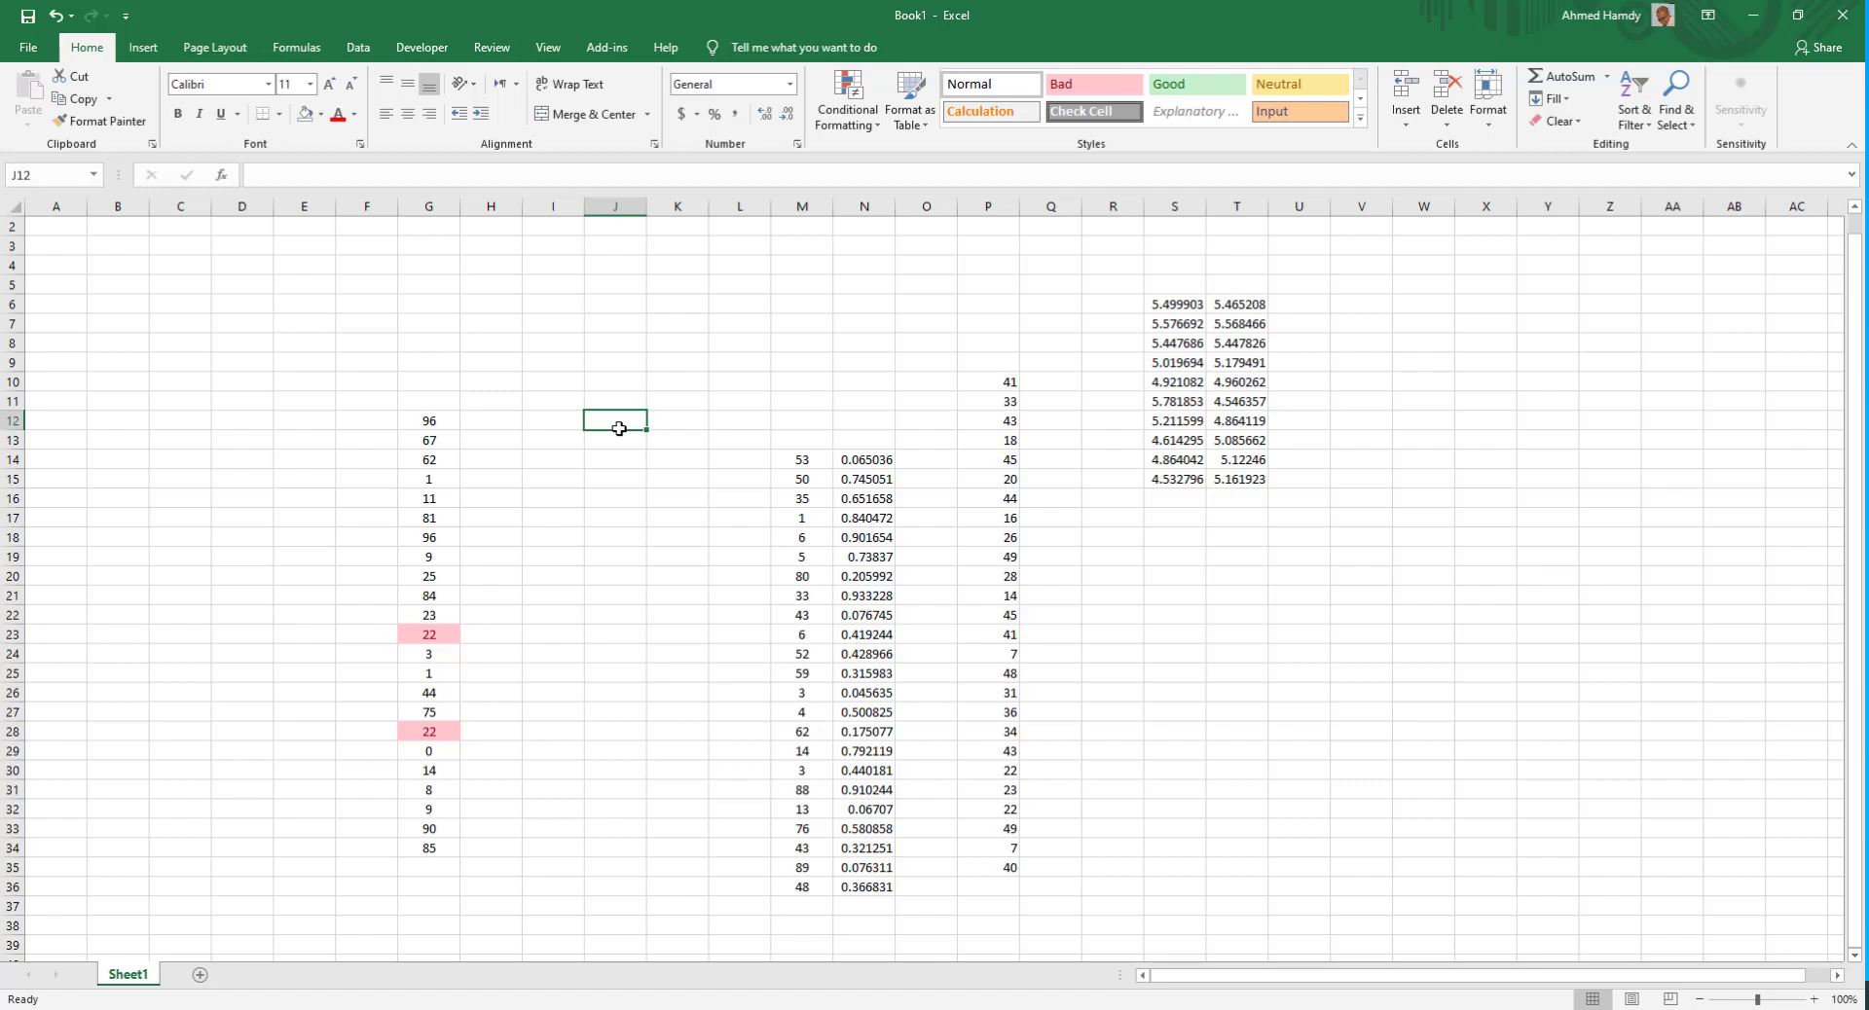
{"action": "left_click_drag", "start_coordinate": [433, 456], "coordinate": [428, 616]}
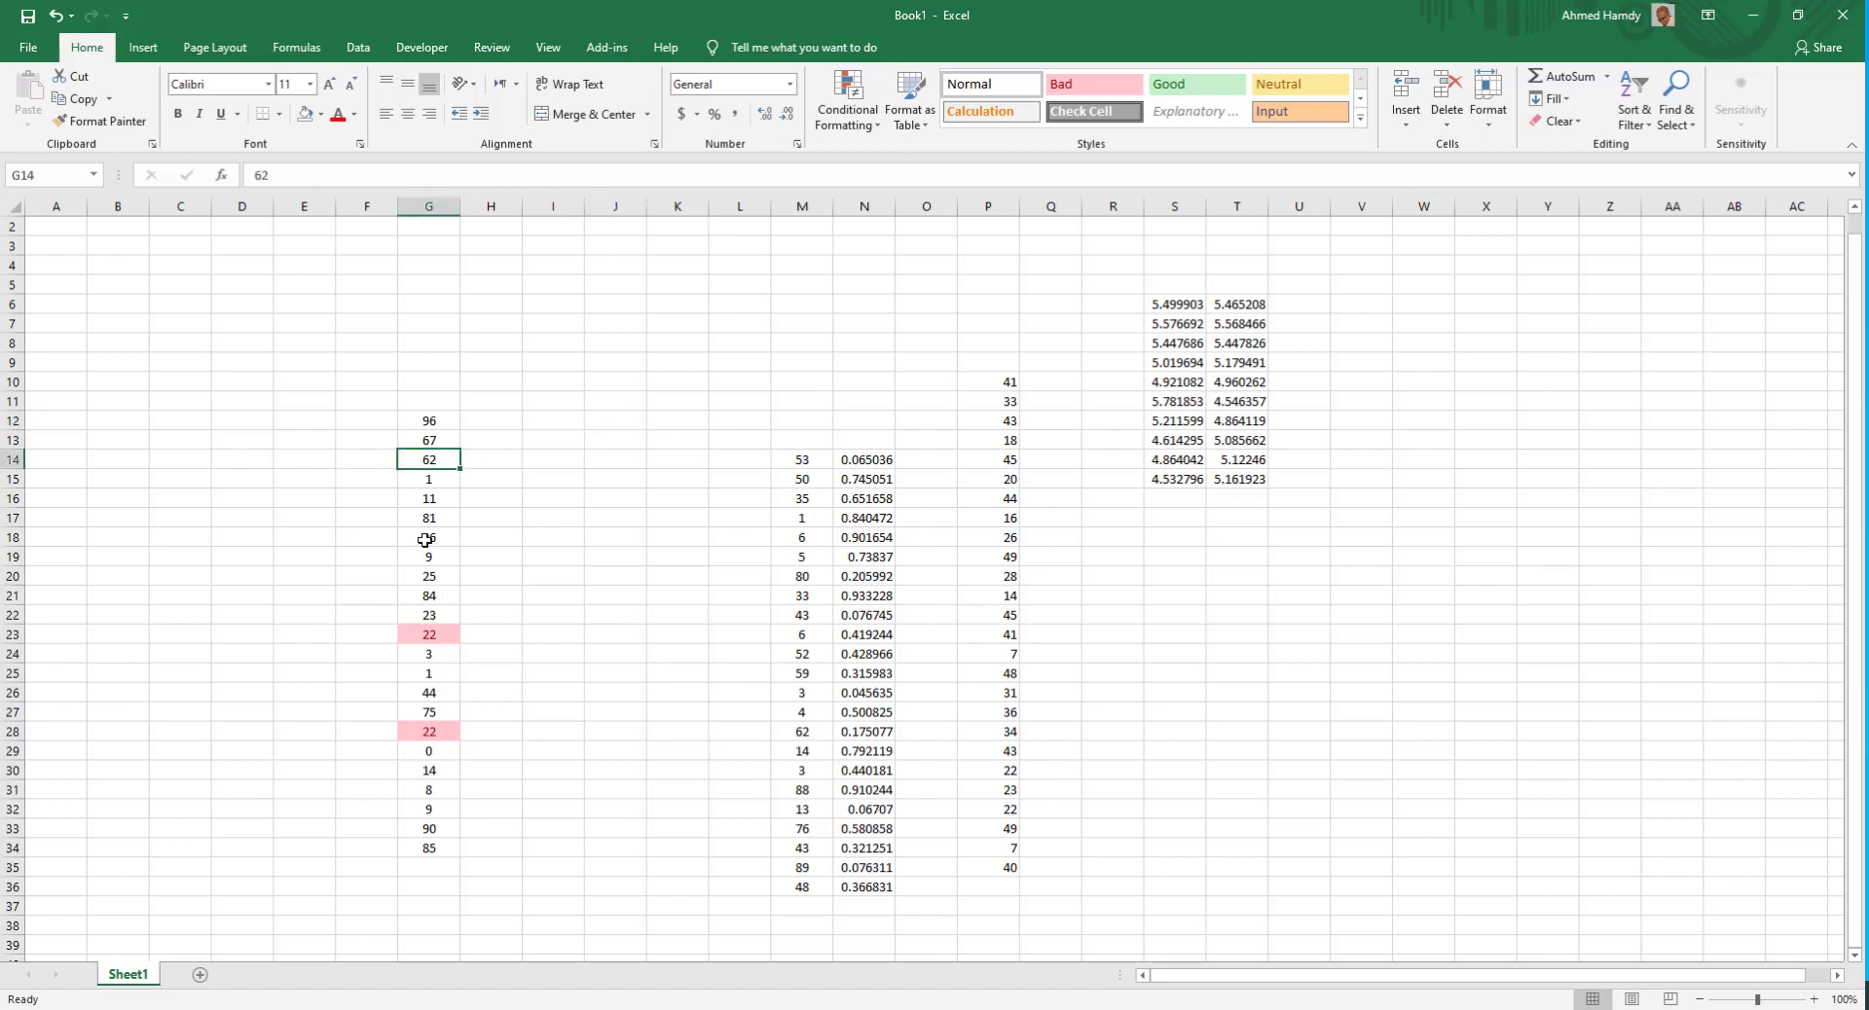
{"action": "left_click", "coordinate": [846, 116]}
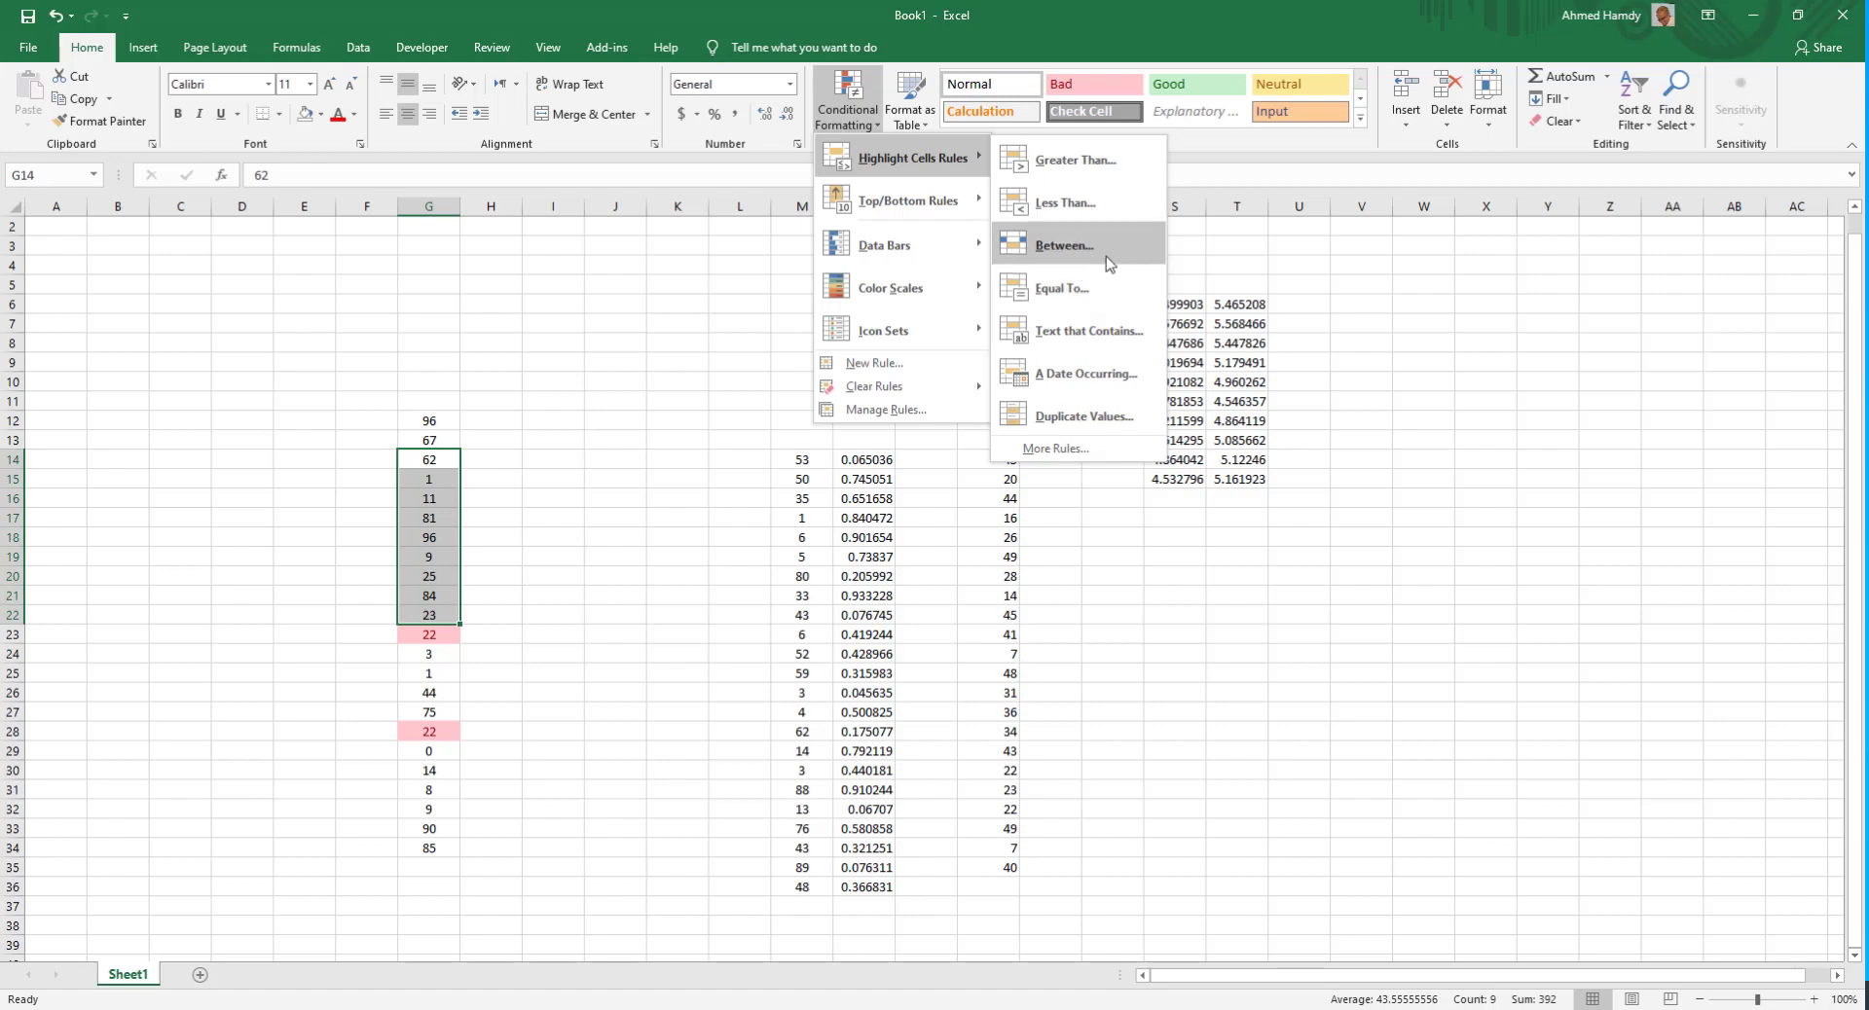
{"action": "left_click", "coordinate": [588, 438]}
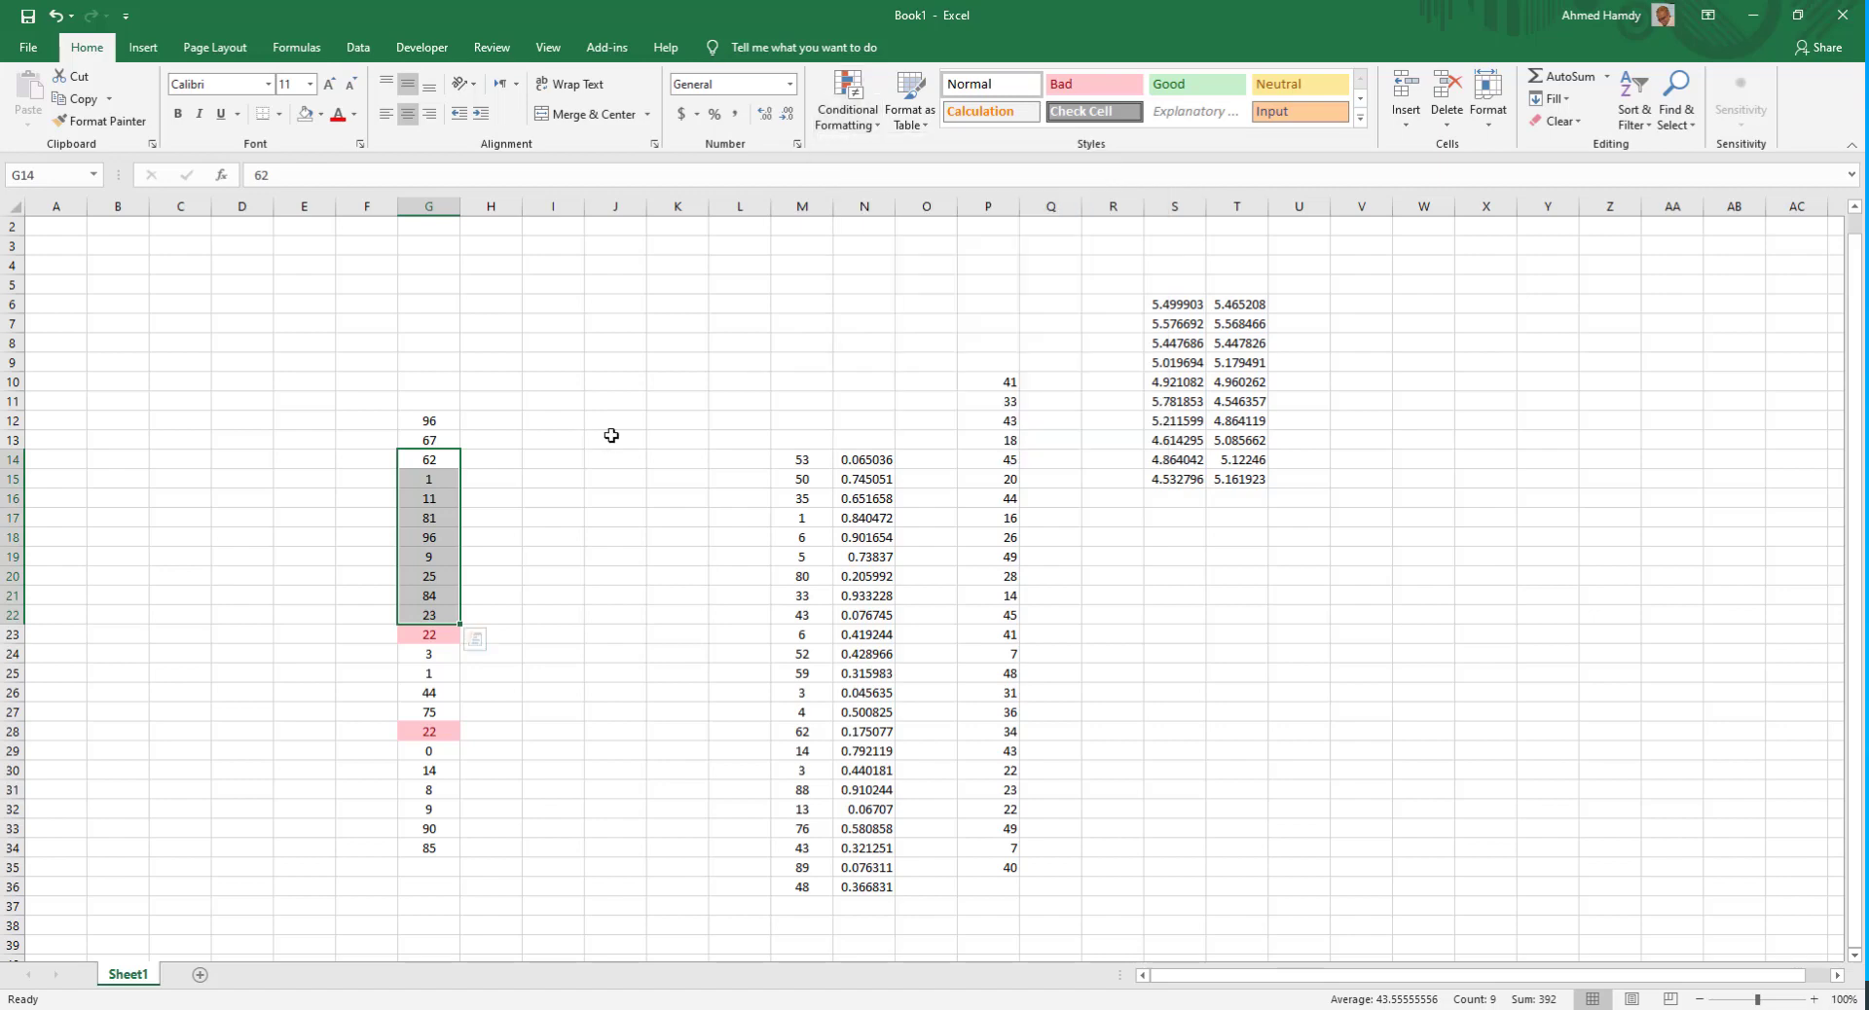
{"action": "left_click", "coordinate": [610, 435]}
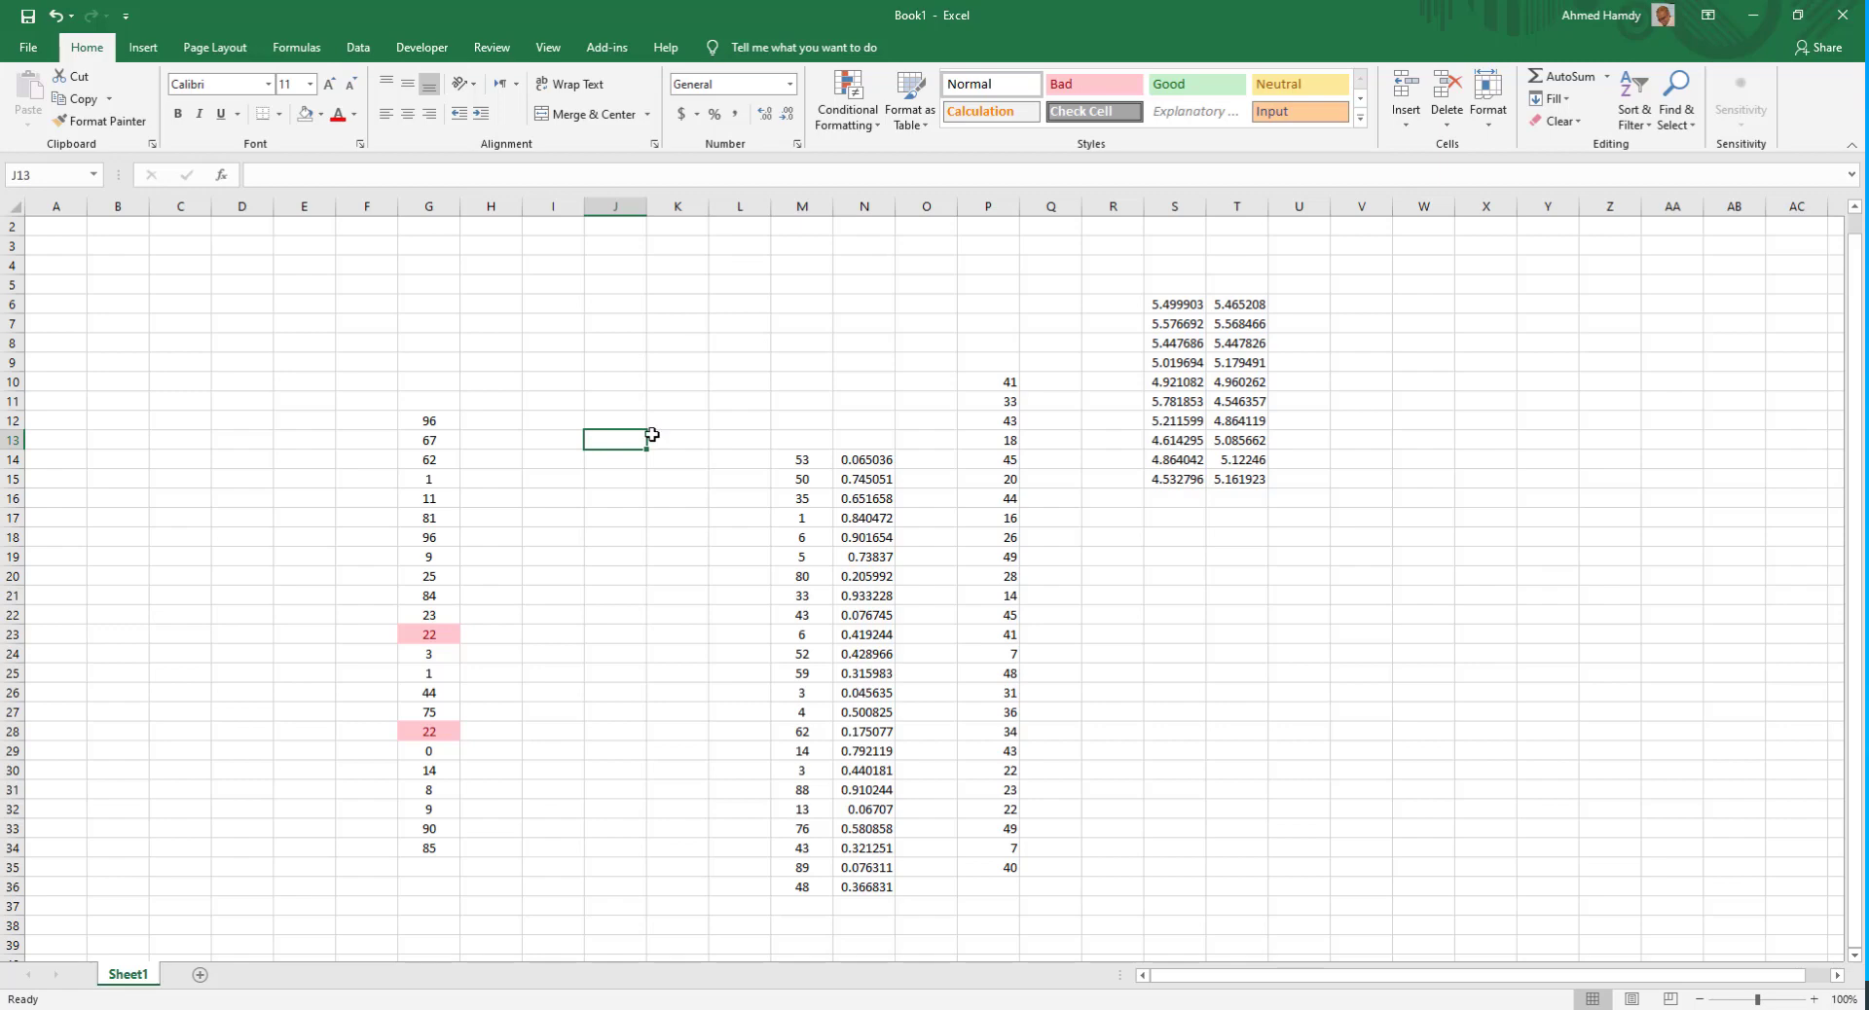
- Type frgsgh, fdshgdh, fdsgsdfg and a first name into J13:J16
{"action": "type", "text": "ليقاسيا"}
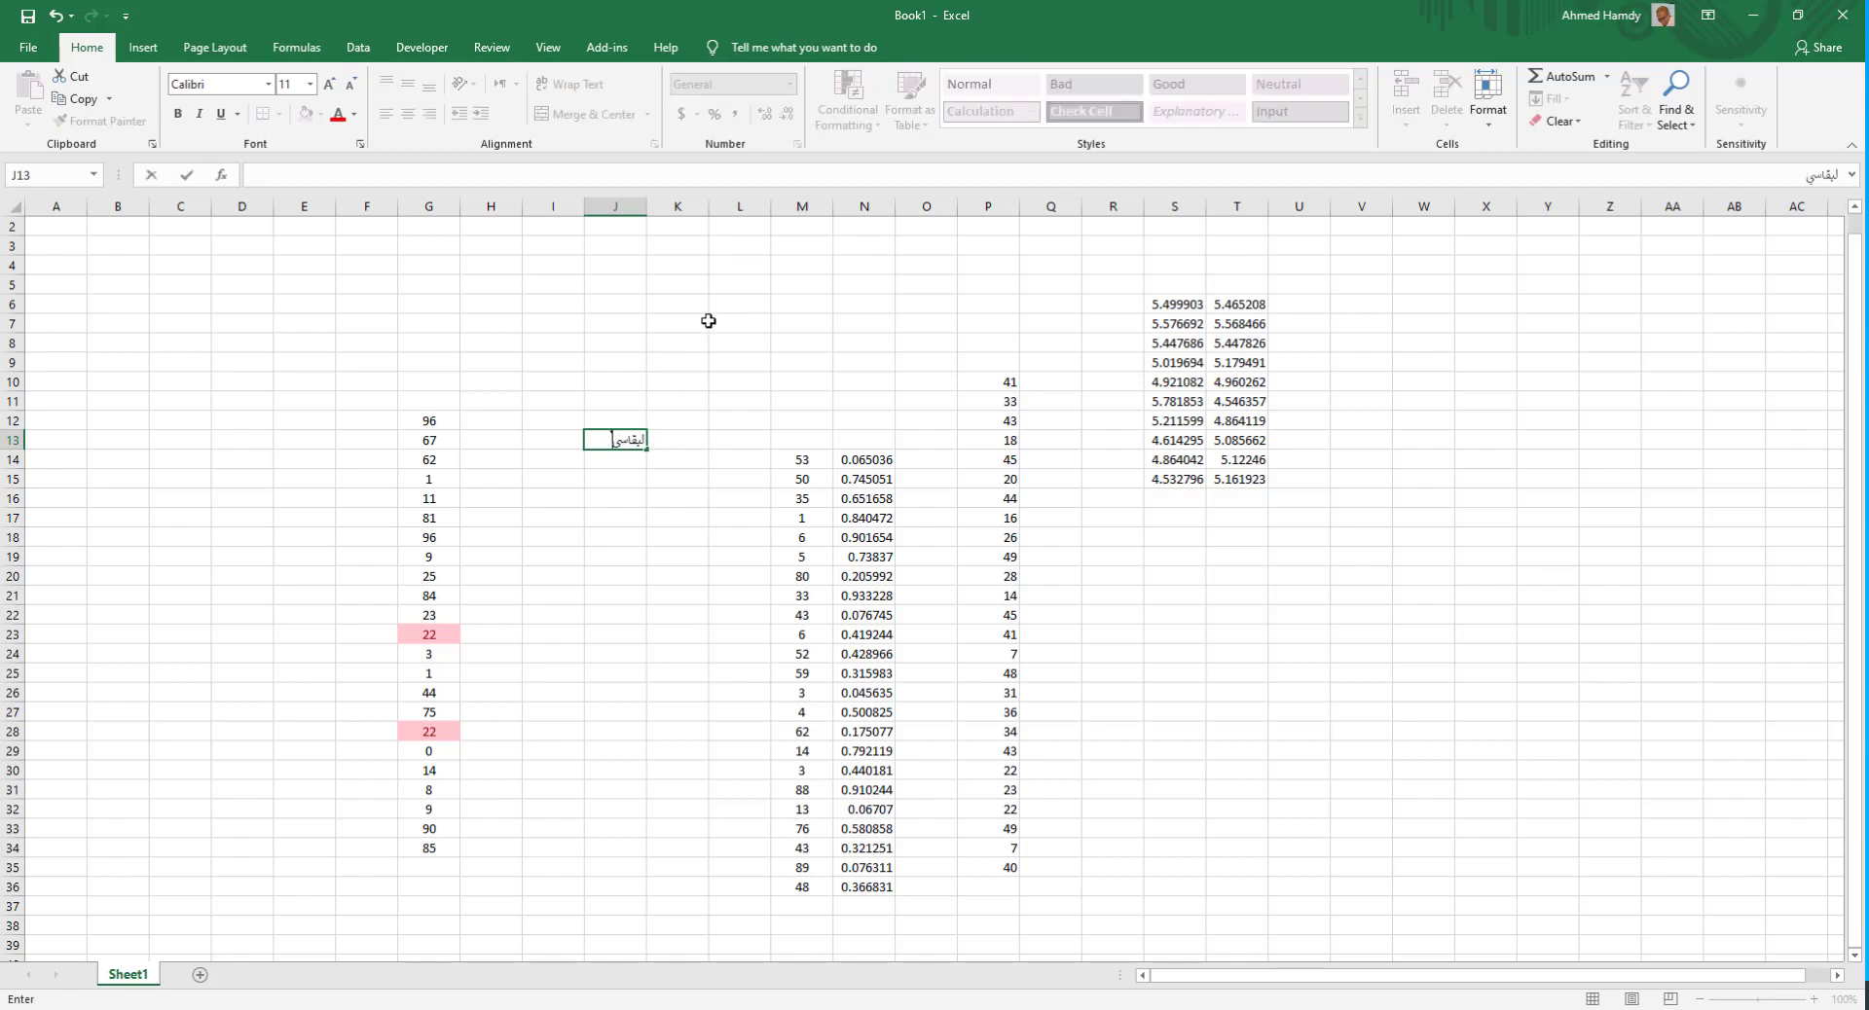
{"action": "key", "text": "BackSpace"}
{"action": "key", "text": "BackSpace"}
{"action": "key", "text": "BackSpace"}
{"action": "type", "text": "frg"}
{"action": "type", "text": "sgh"}
{"action": "key", "text": "Return"}
{"action": "type", "text": "fdshgdh"}
{"action": "key", "text": "Return"}
{"action": "type", "text": "fdsgsdfg"}
{"action": "key", "text": "Return"}
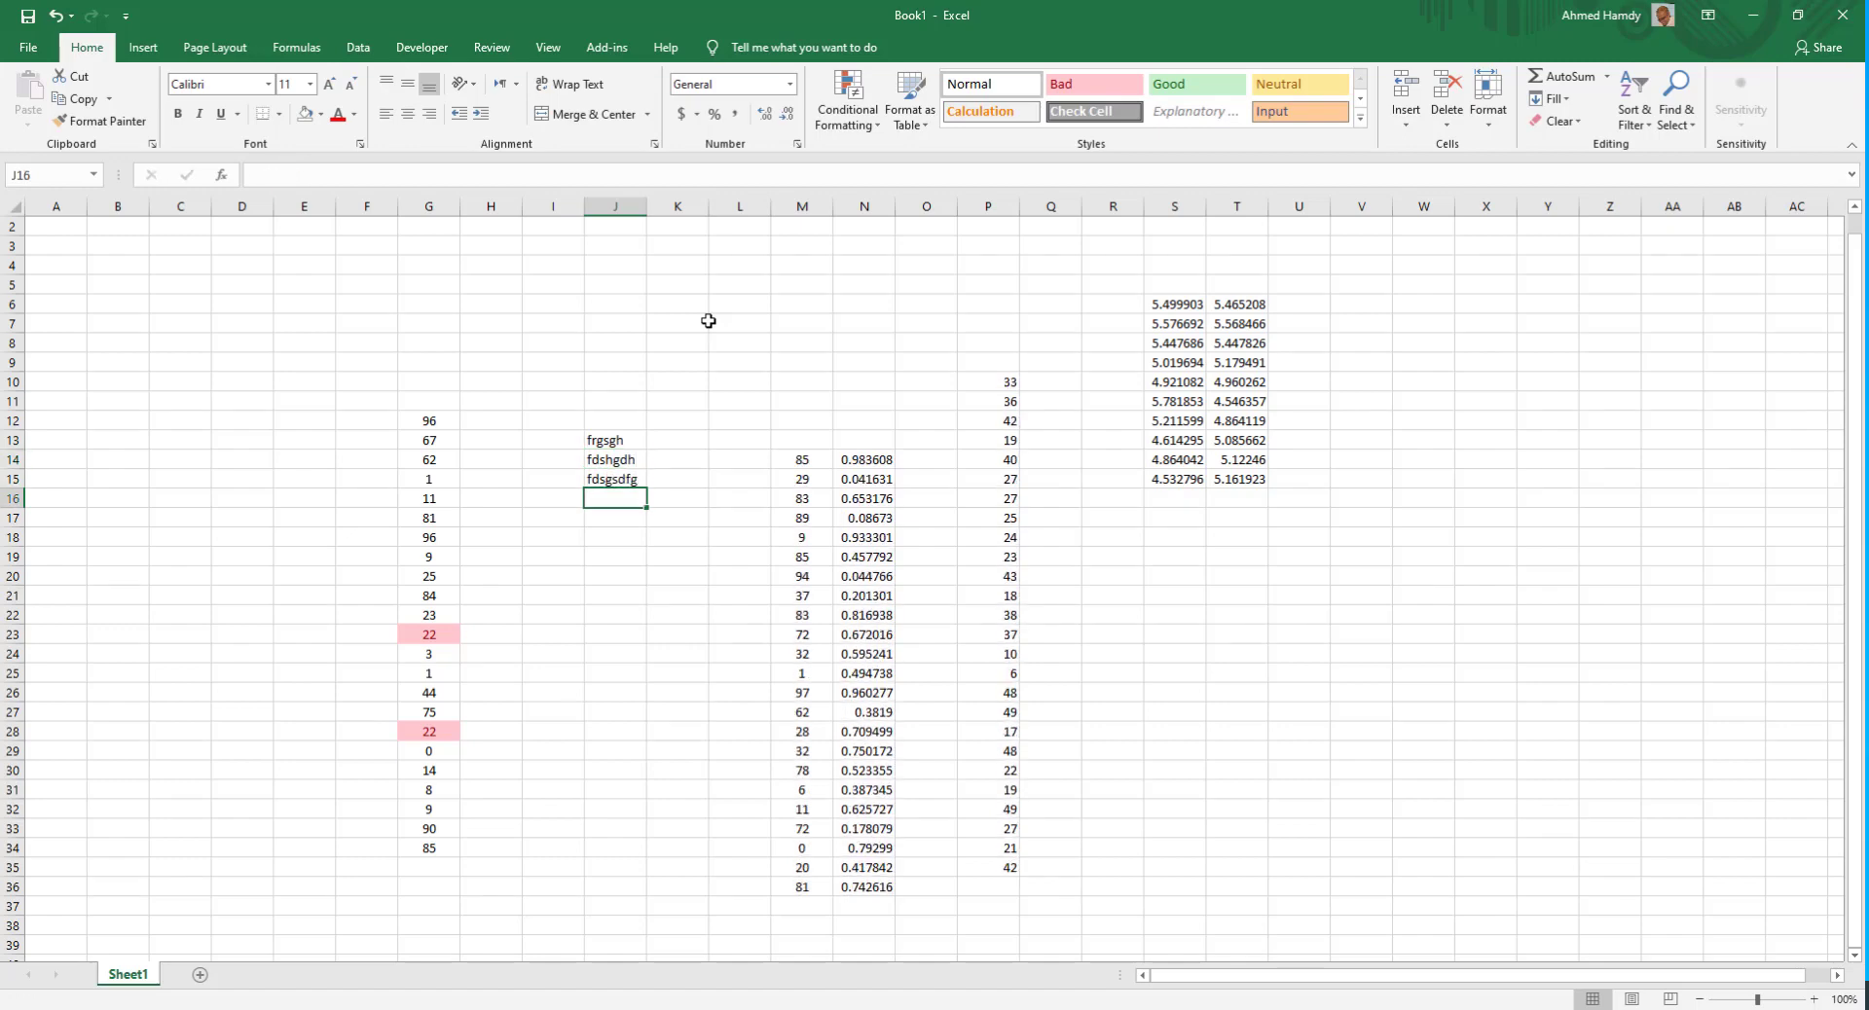
{"action": "type", "text": "Ahm"}
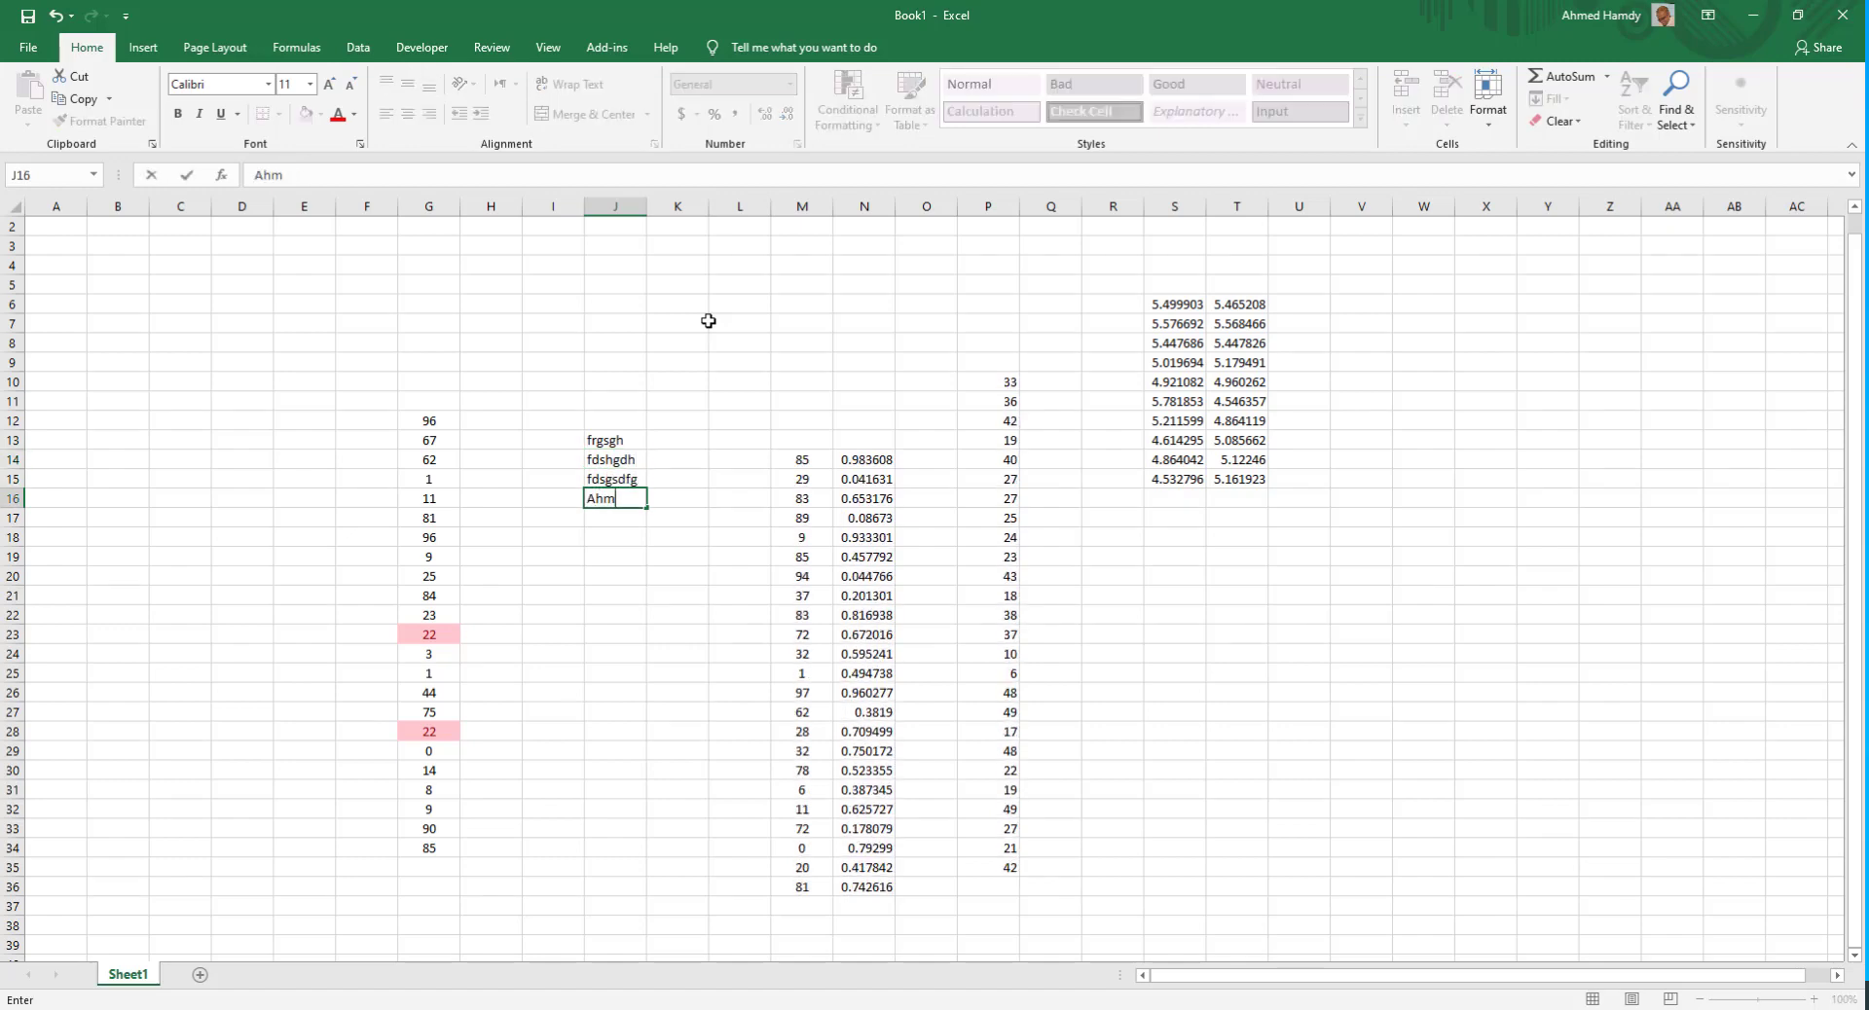
{"action": "type", "text": "ed"}
{"action": "key", "text": "Return"}
- Type ragfasd, fdgsgh and dfgsfdgh into J17:J19, then select J10:J24
{"action": "type", "text": "ragfasd"}
{"action": "key", "text": "Return"}
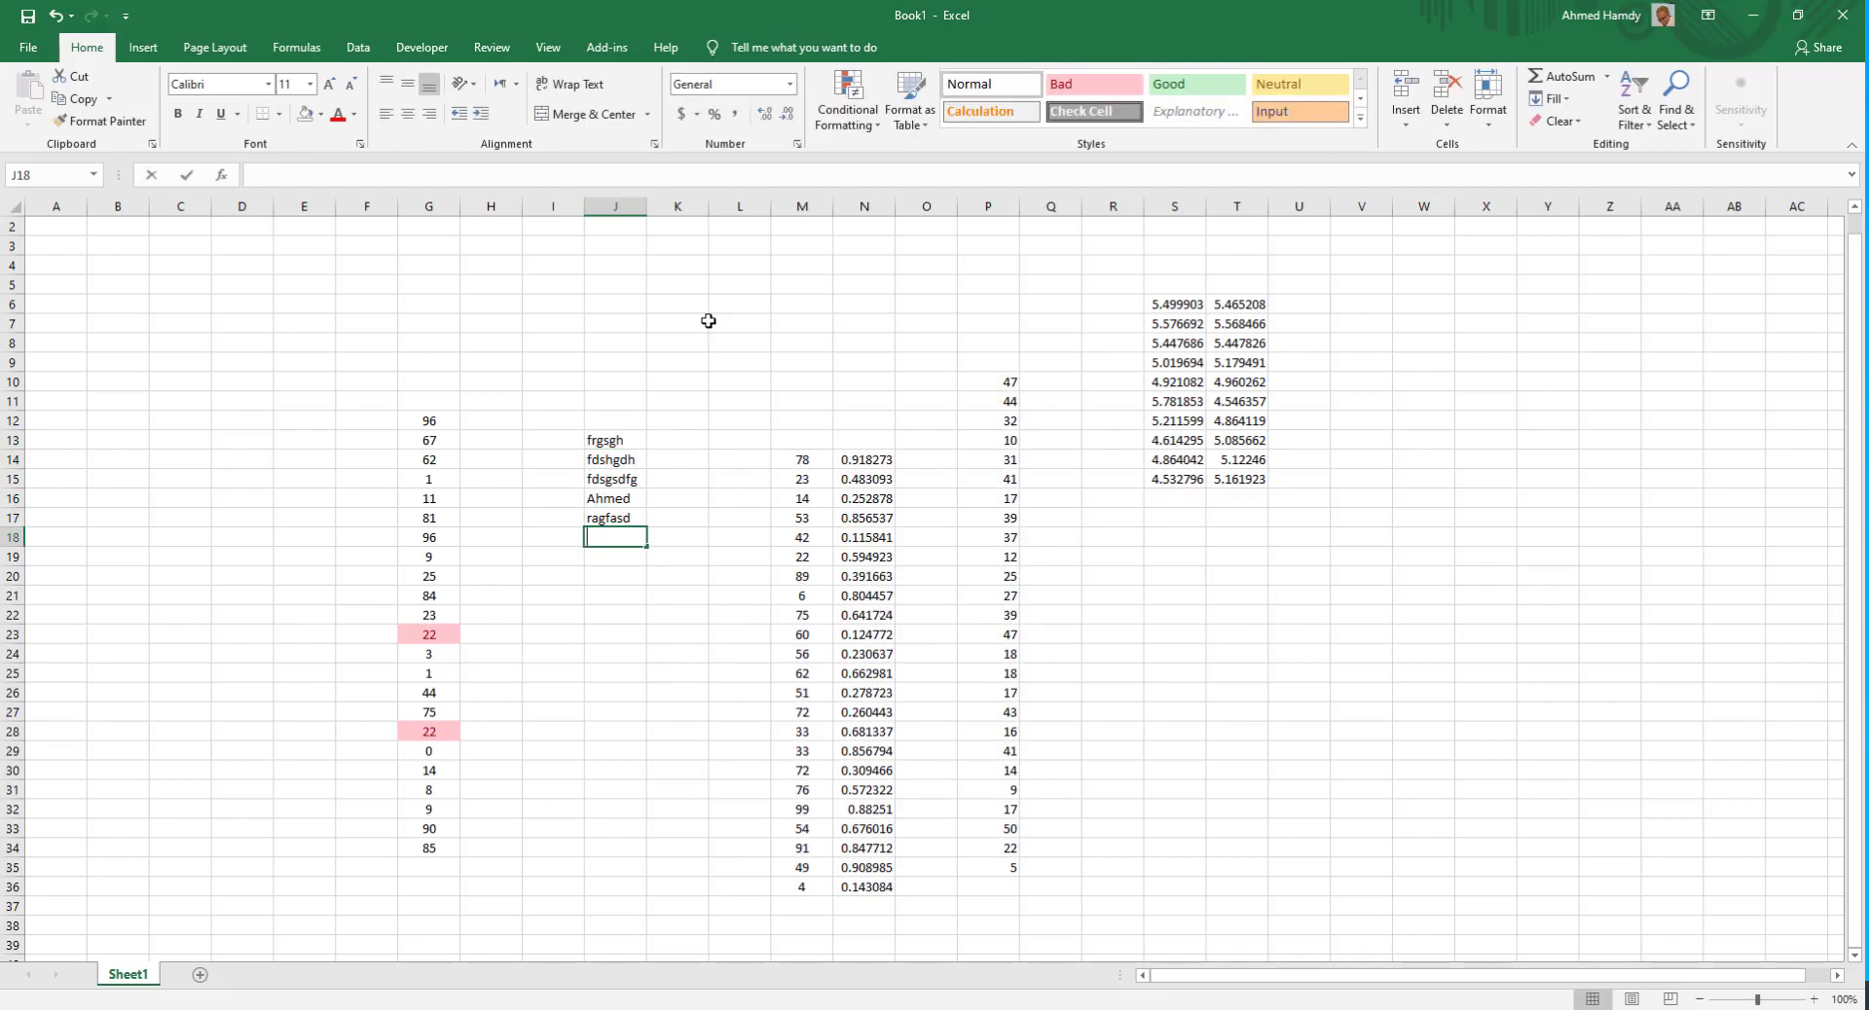
{"action": "type", "text": "fdgsgh"}
{"action": "key", "text": "Return"}
{"action": "type", "text": "dfgsfdgh"}
{"action": "key", "text": "Return"}
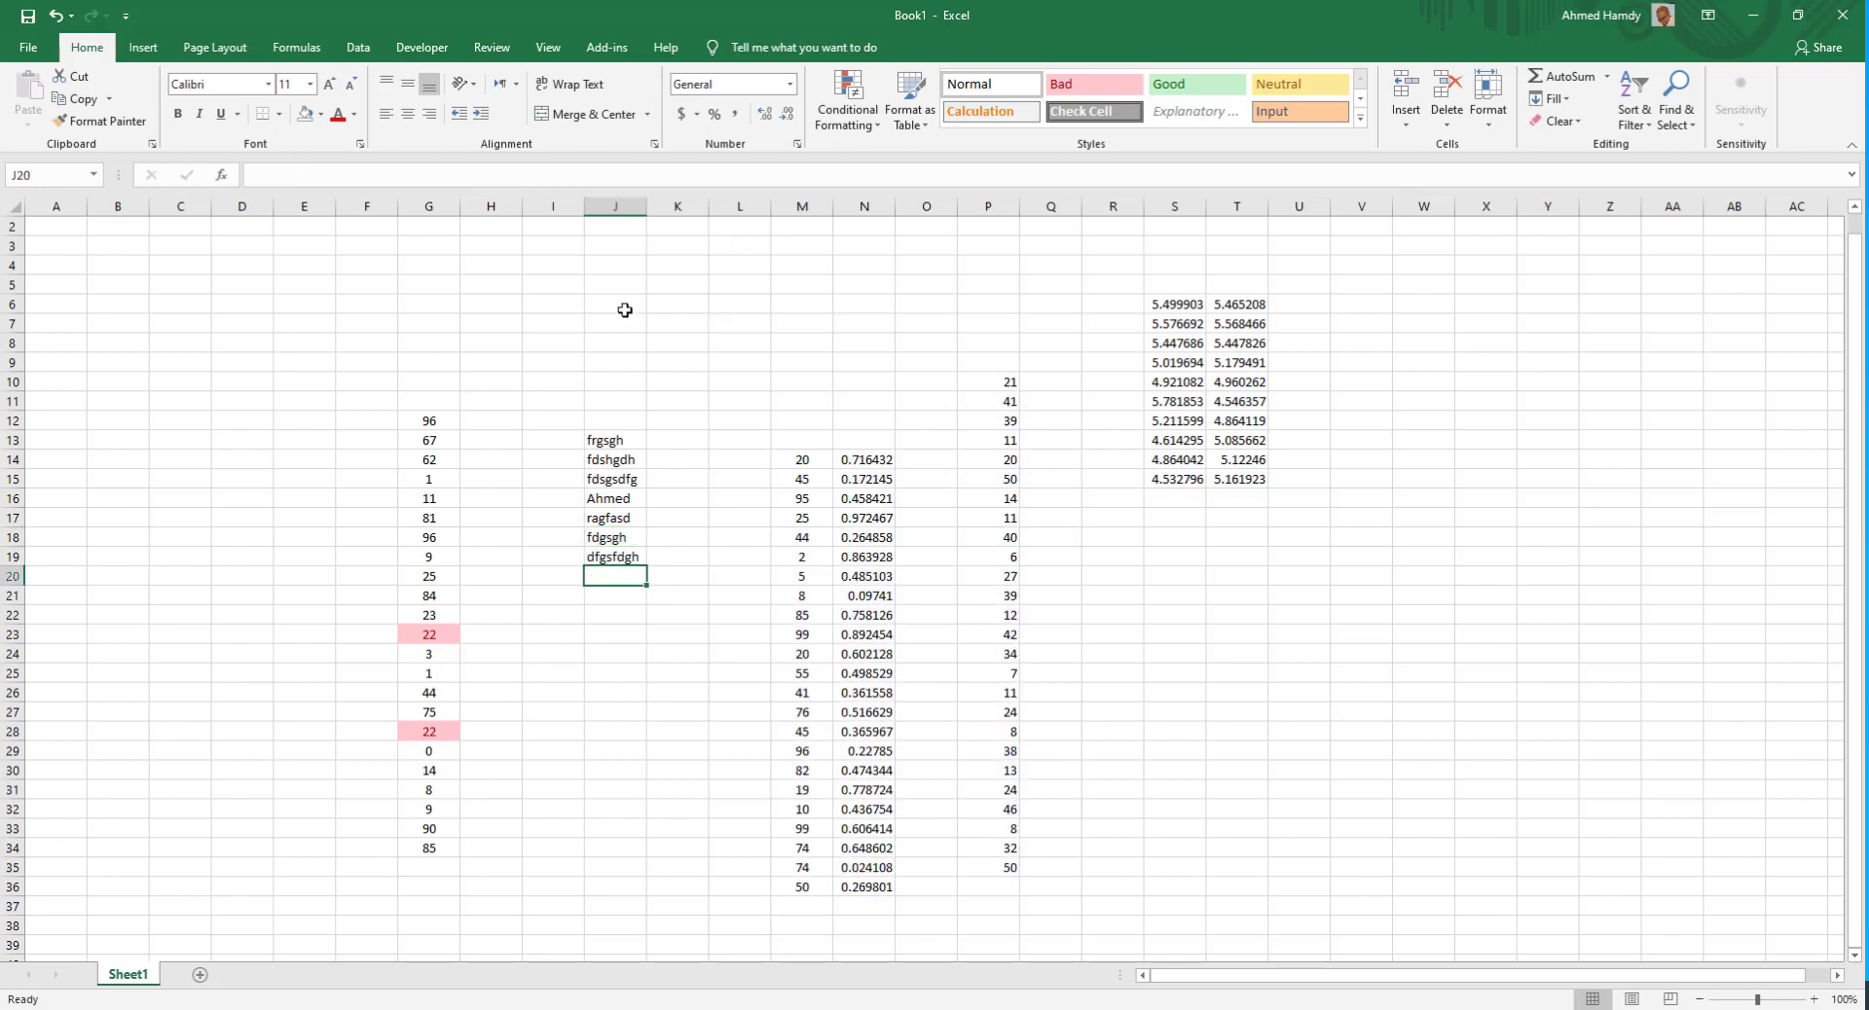
{"action": "left_click_drag", "start_coordinate": [635, 382], "coordinate": [618, 654]}
- Apply a Text that Contains 'ah' rule with light red fill to J10:J24
{"action": "left_click", "coordinate": [846, 107]}
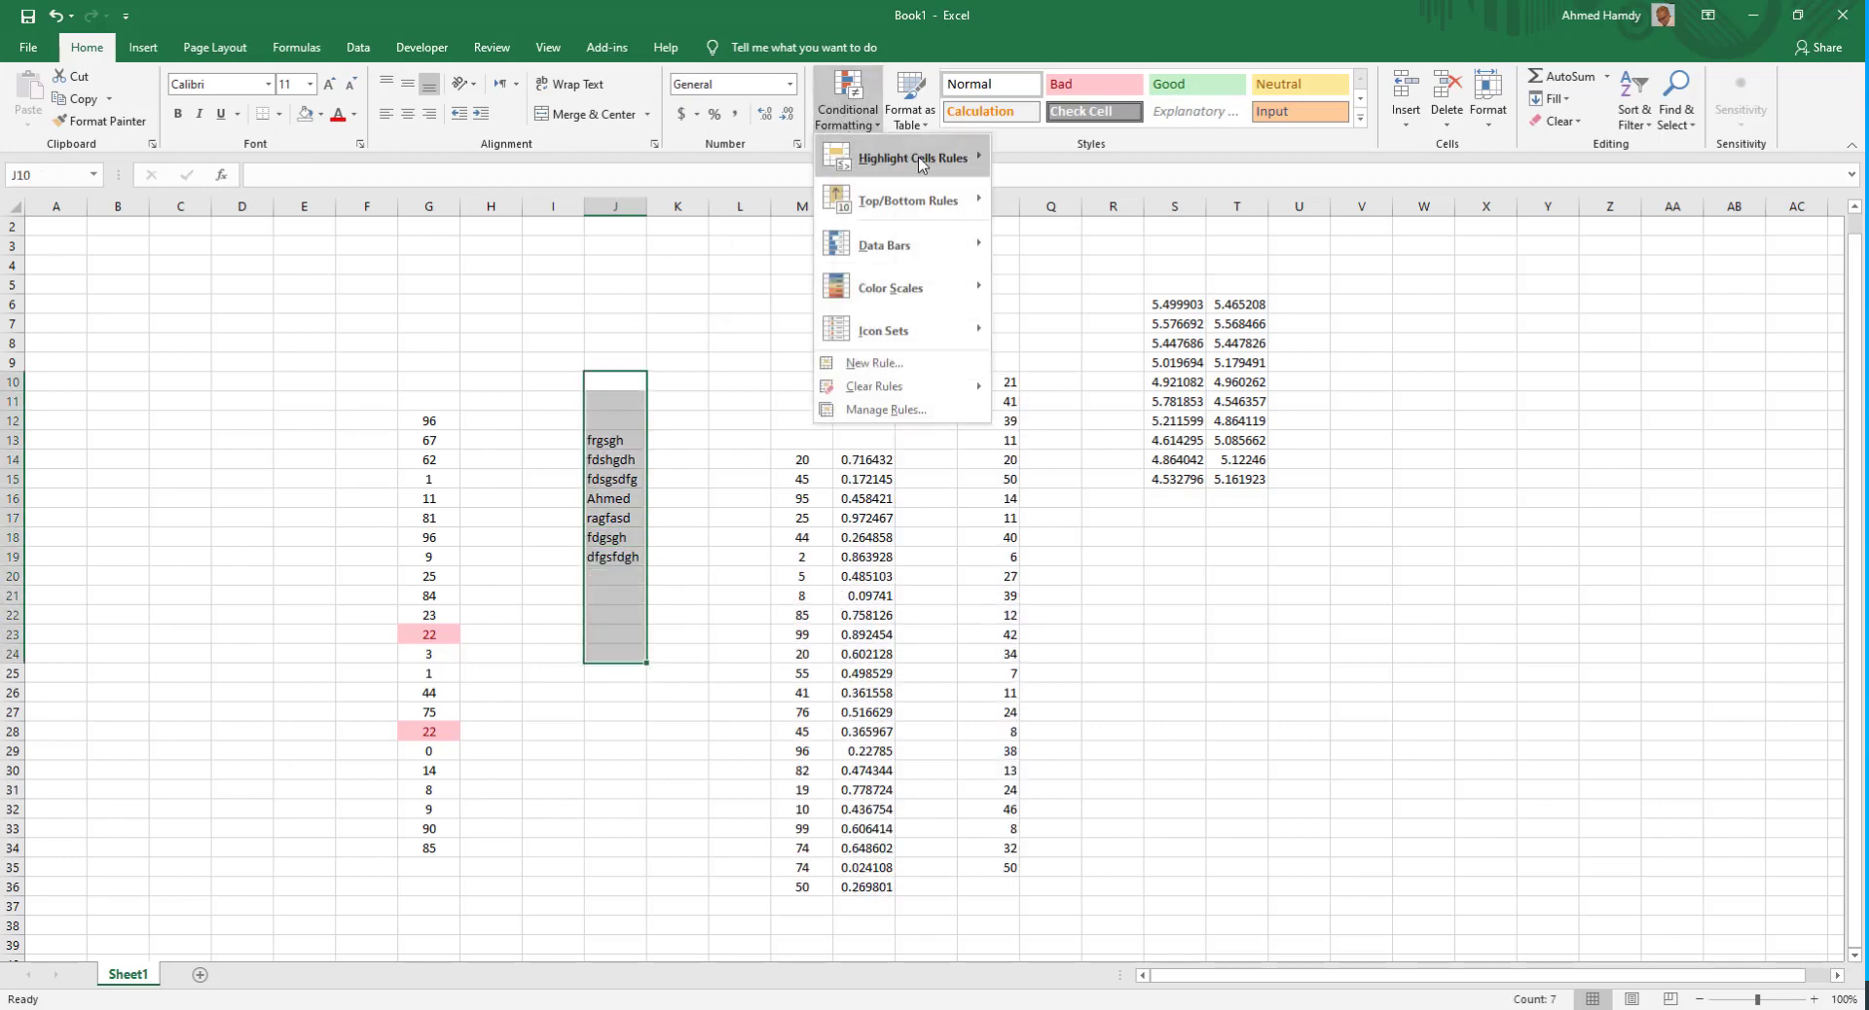
{"action": "mouse_move", "coordinate": [919, 161]}
{"action": "left_click", "coordinate": [1100, 394]}
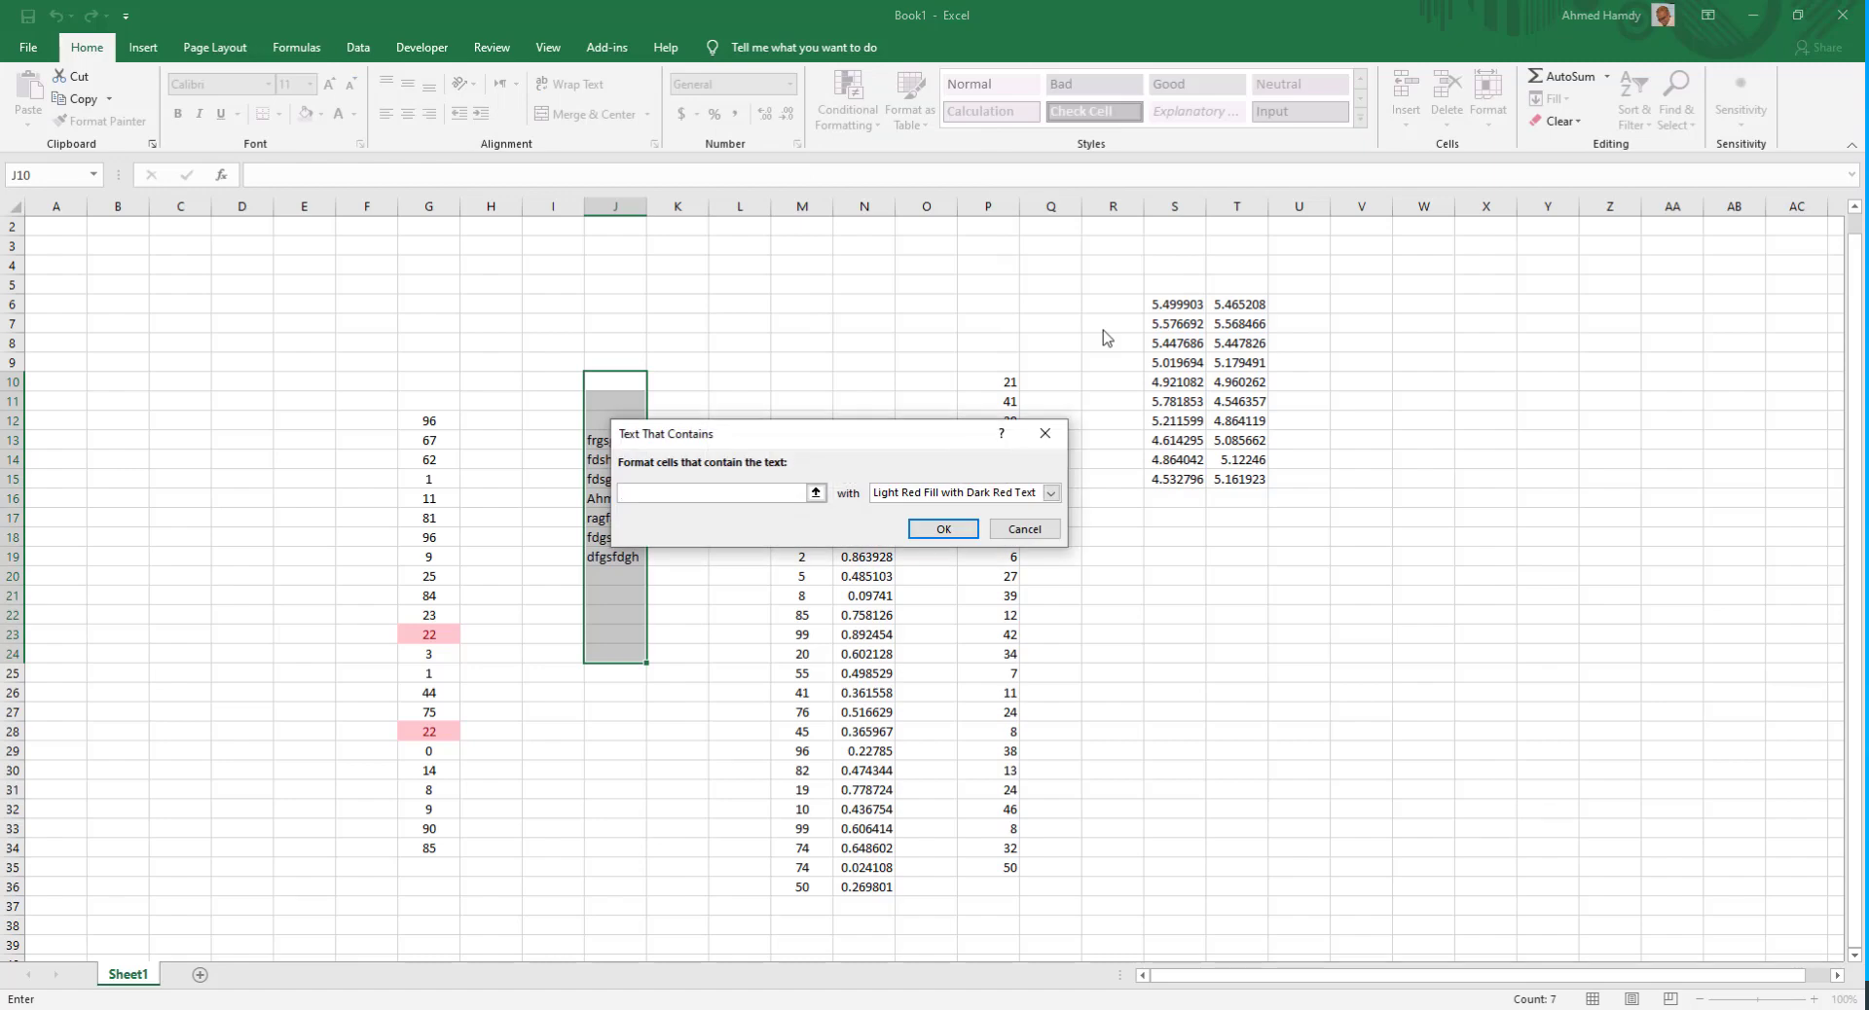
{"action": "type", "text": "ahmed"}
{"action": "key", "text": "Return"}
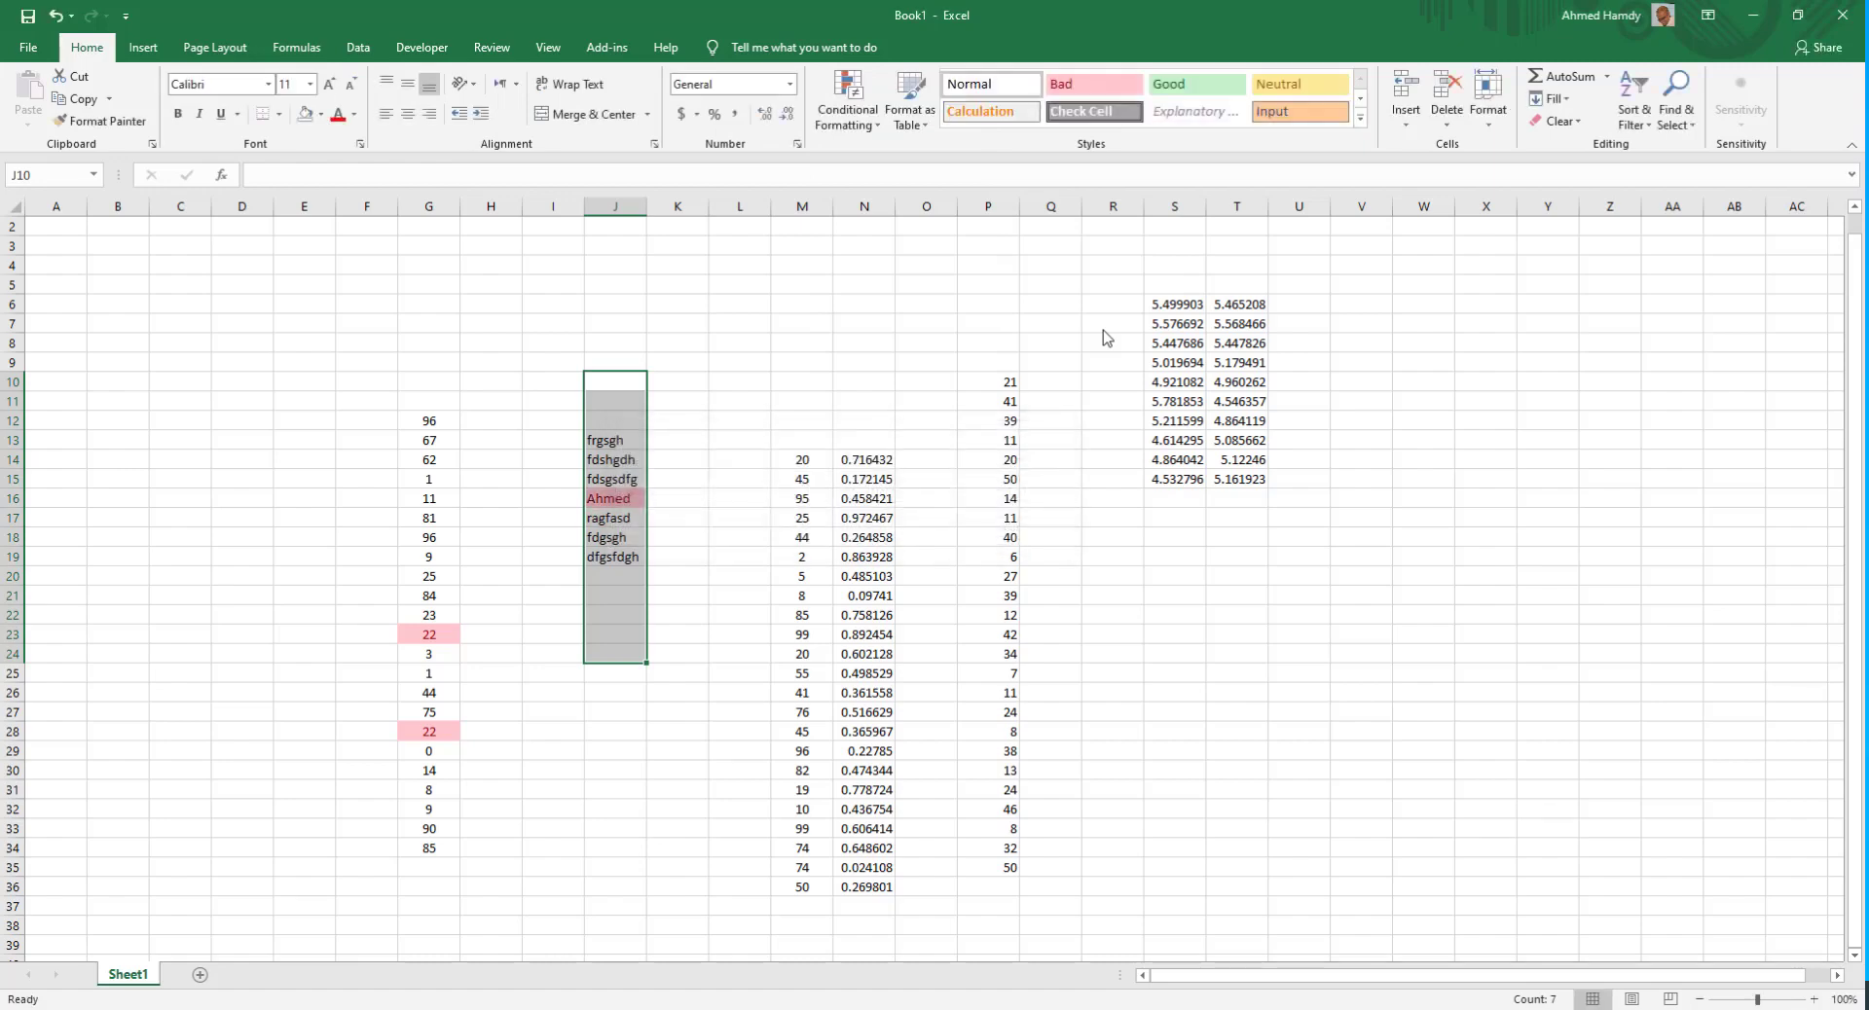
- Select J13:J22, start another Text that Contains rule, then cancel it
{"action": "left_click", "coordinate": [623, 556]}
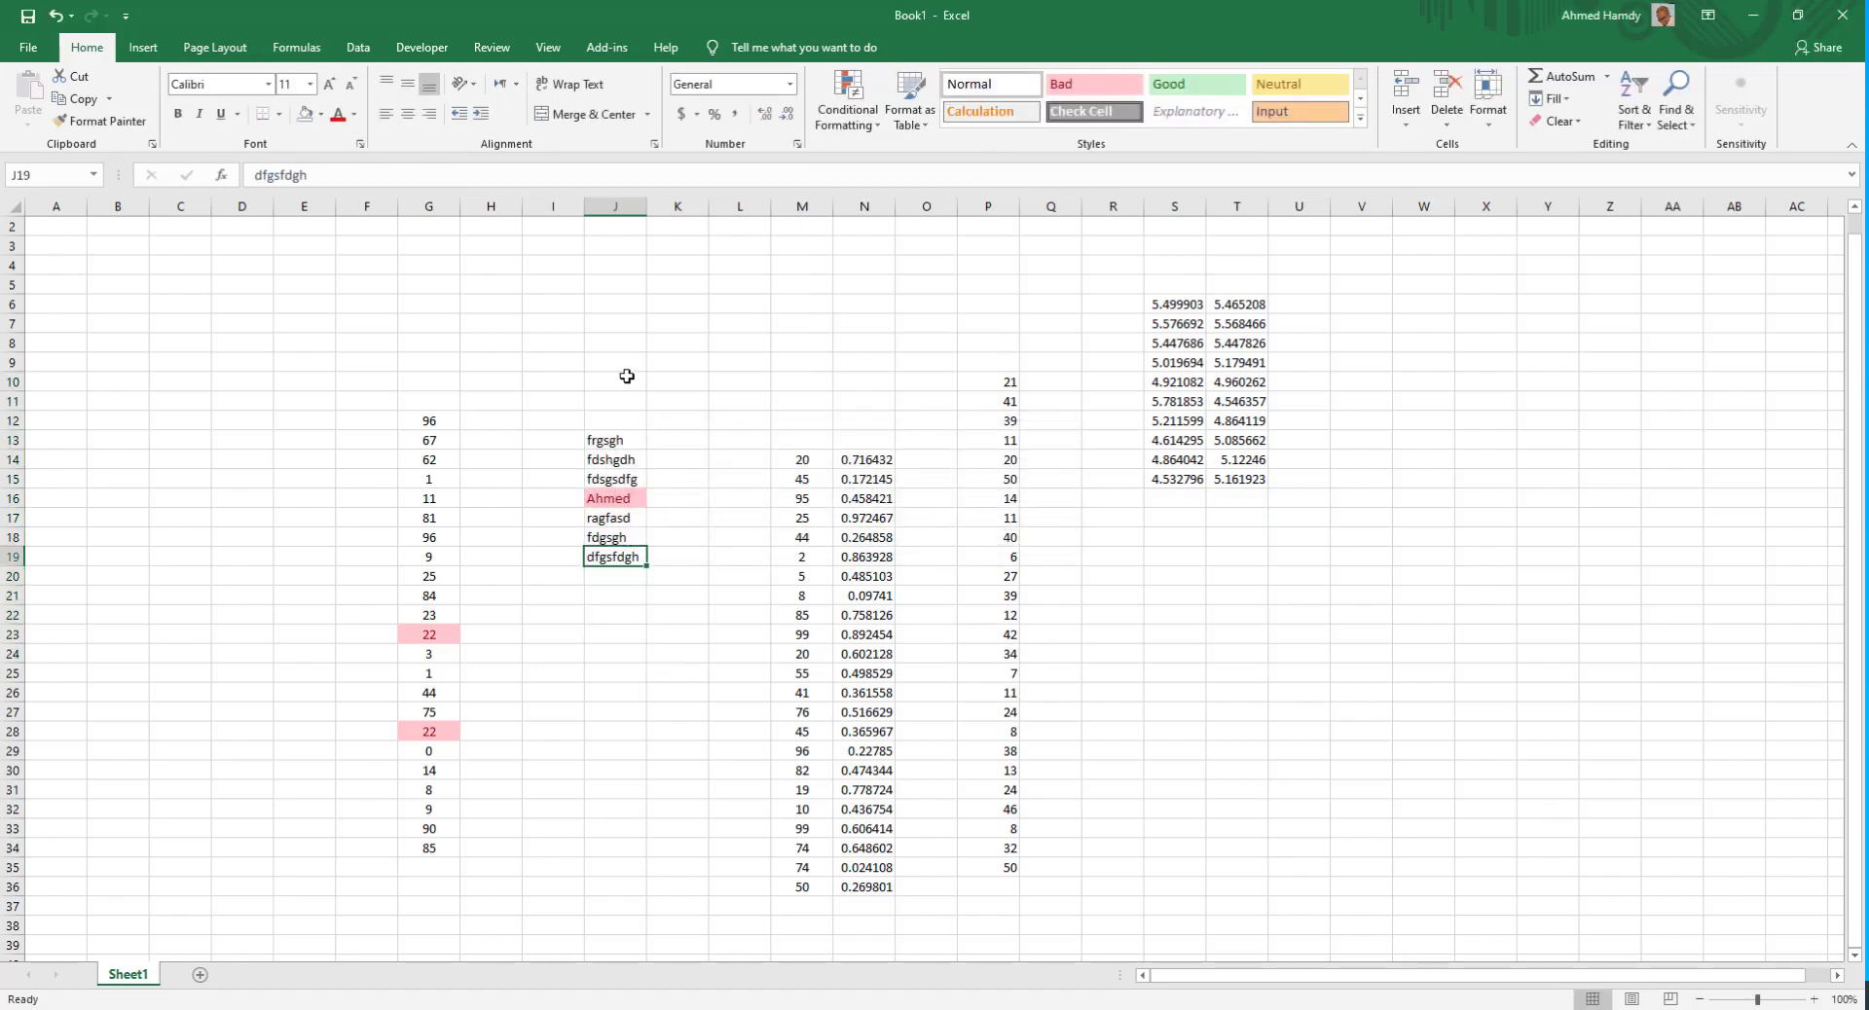
{"action": "left_click_drag", "start_coordinate": [619, 379], "coordinate": [615, 613]}
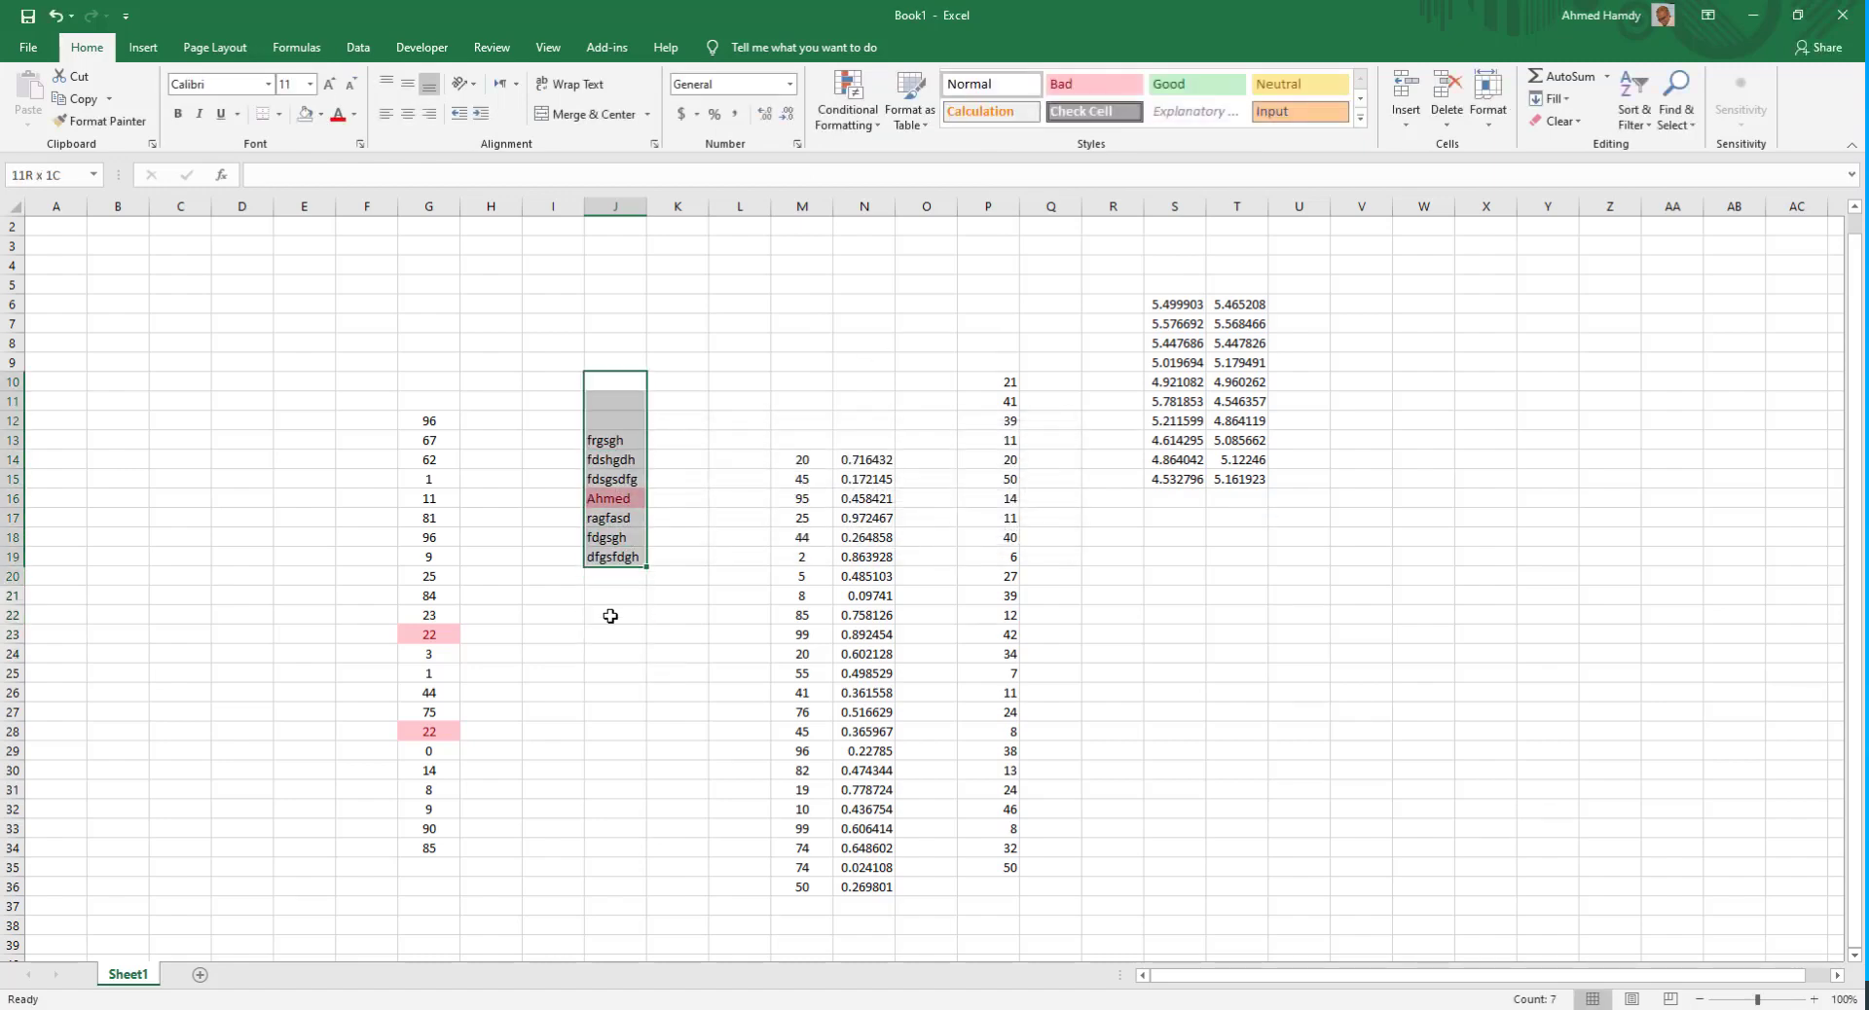
{"action": "left_click", "coordinate": [755, 417]}
{"action": "left_click_drag", "start_coordinate": [625, 441], "coordinate": [615, 613]}
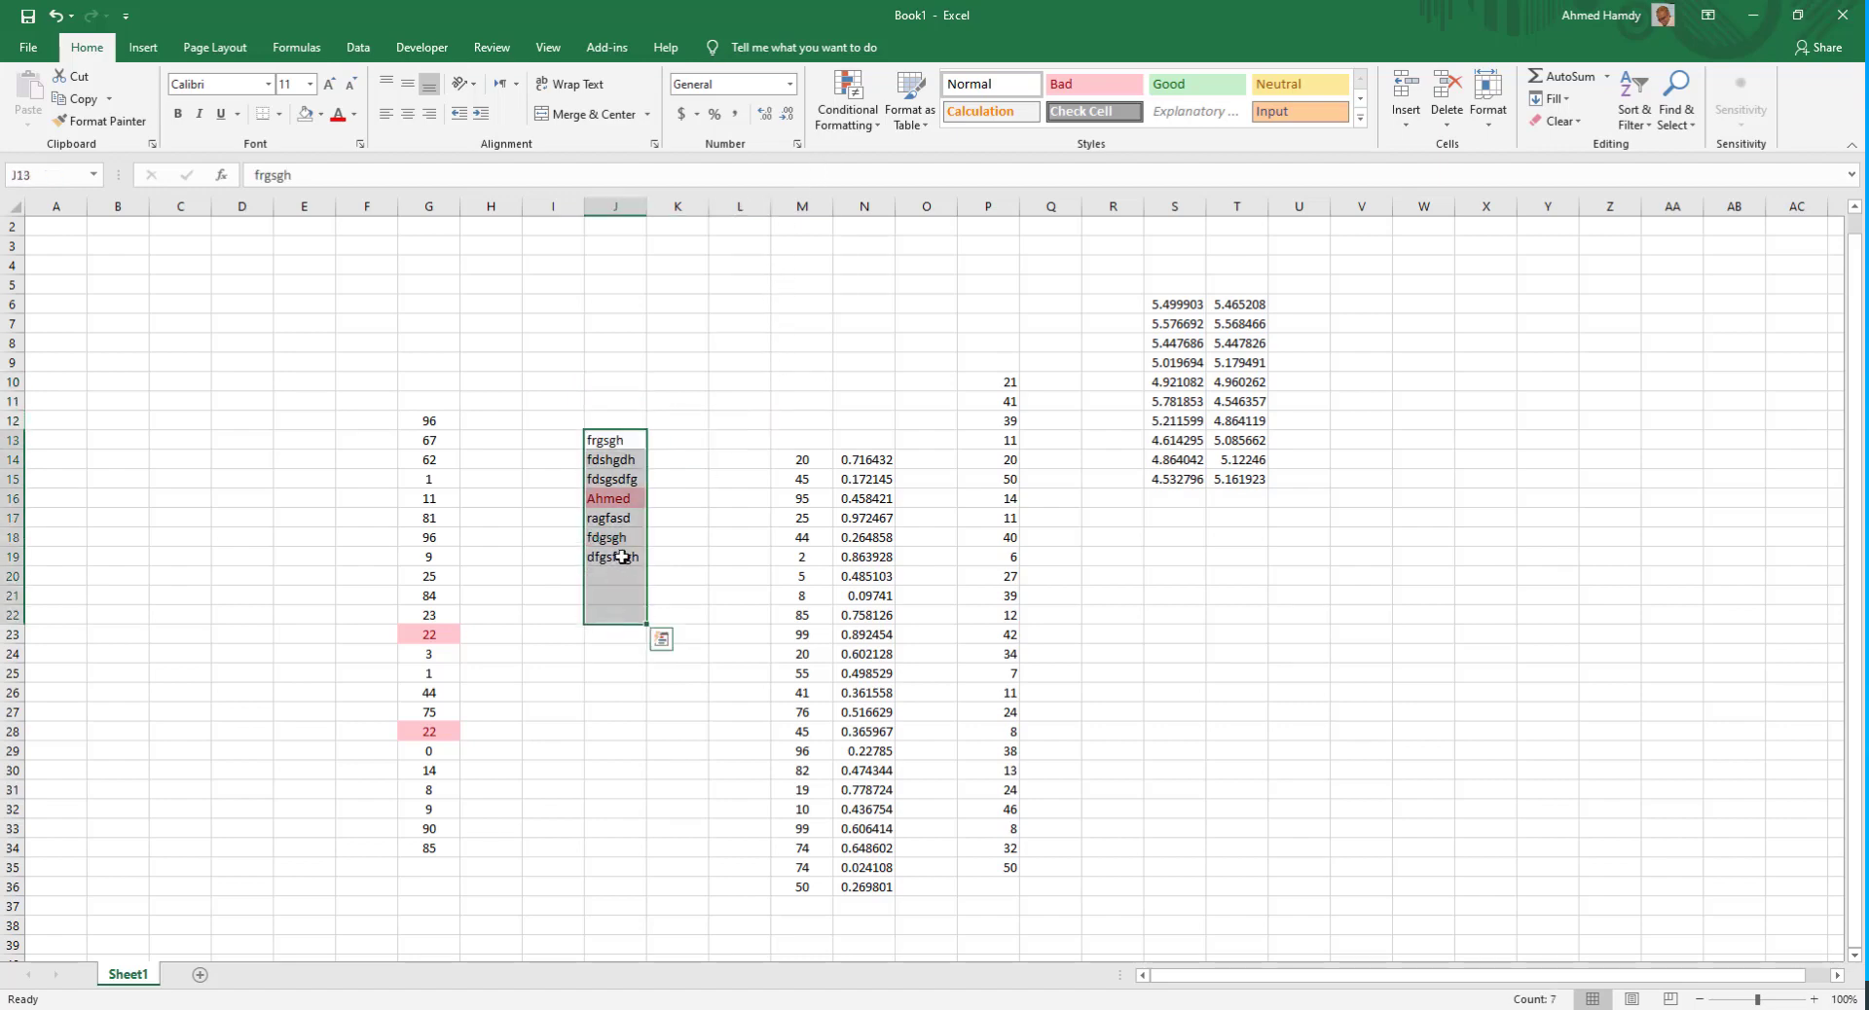
{"action": "left_click", "coordinate": [846, 108]}
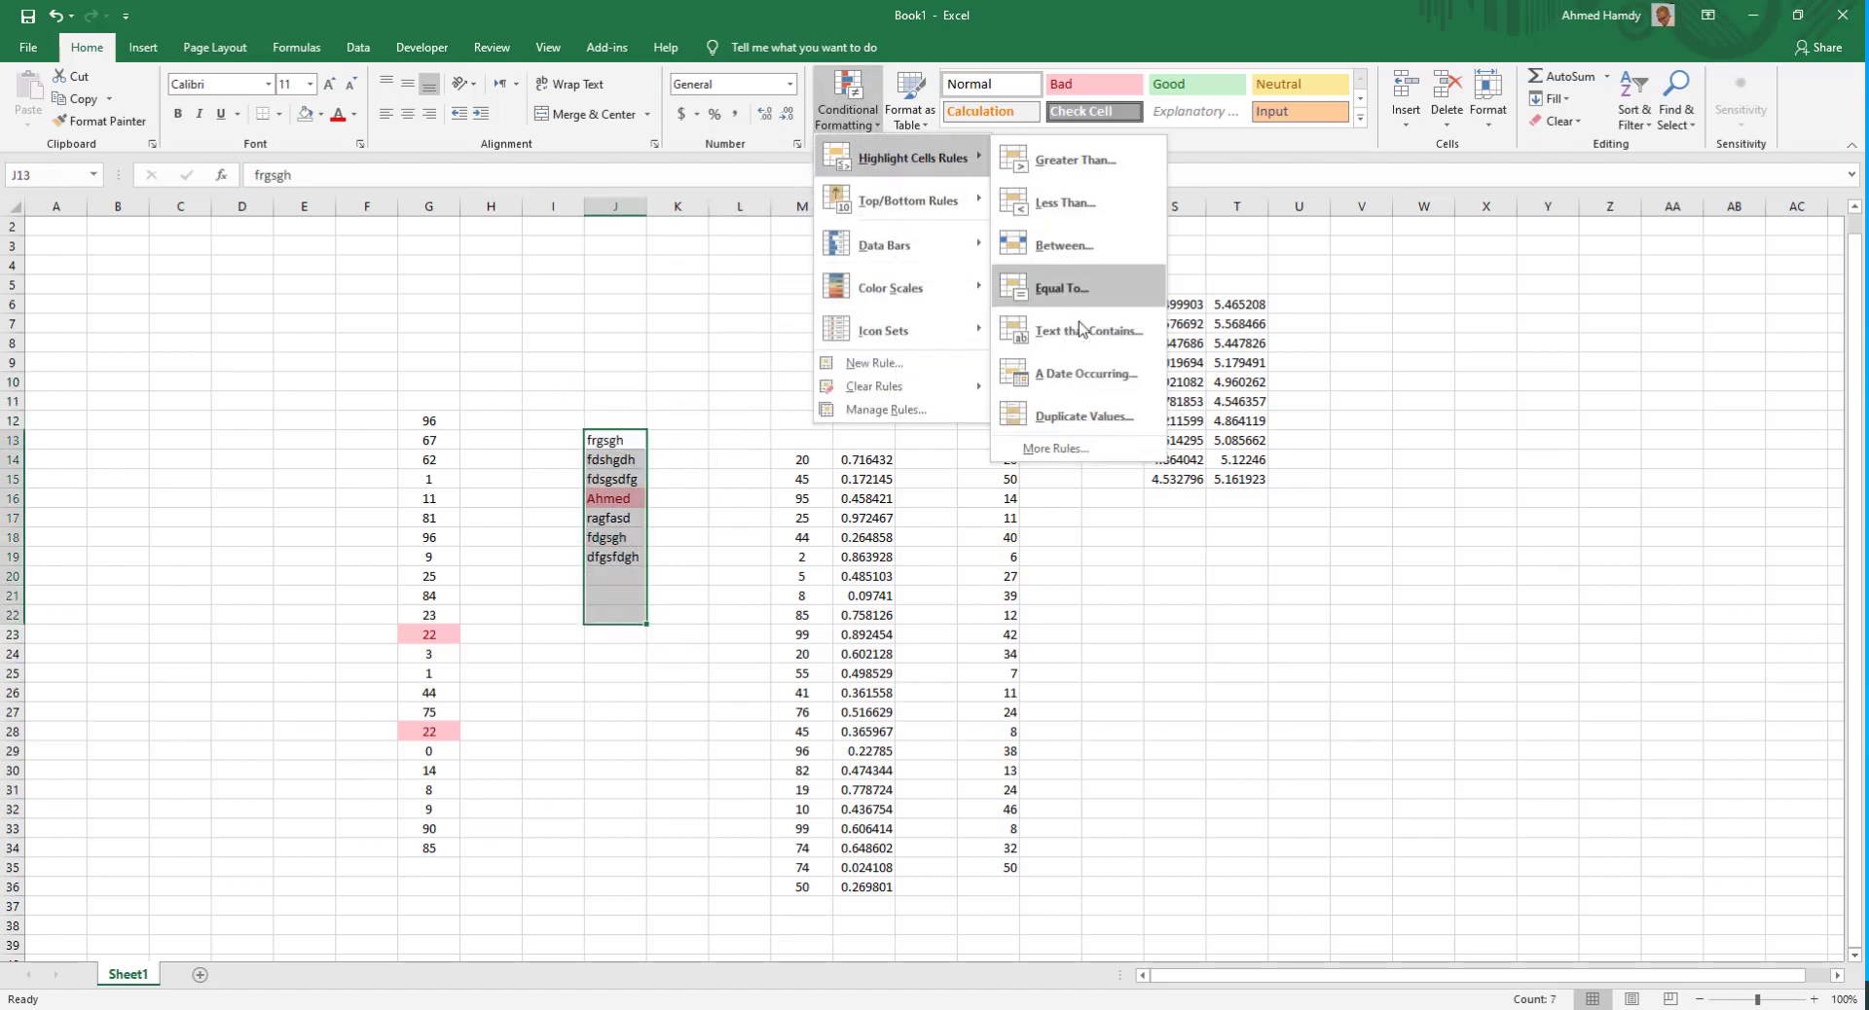
{"action": "left_click", "coordinate": [1071, 331]}
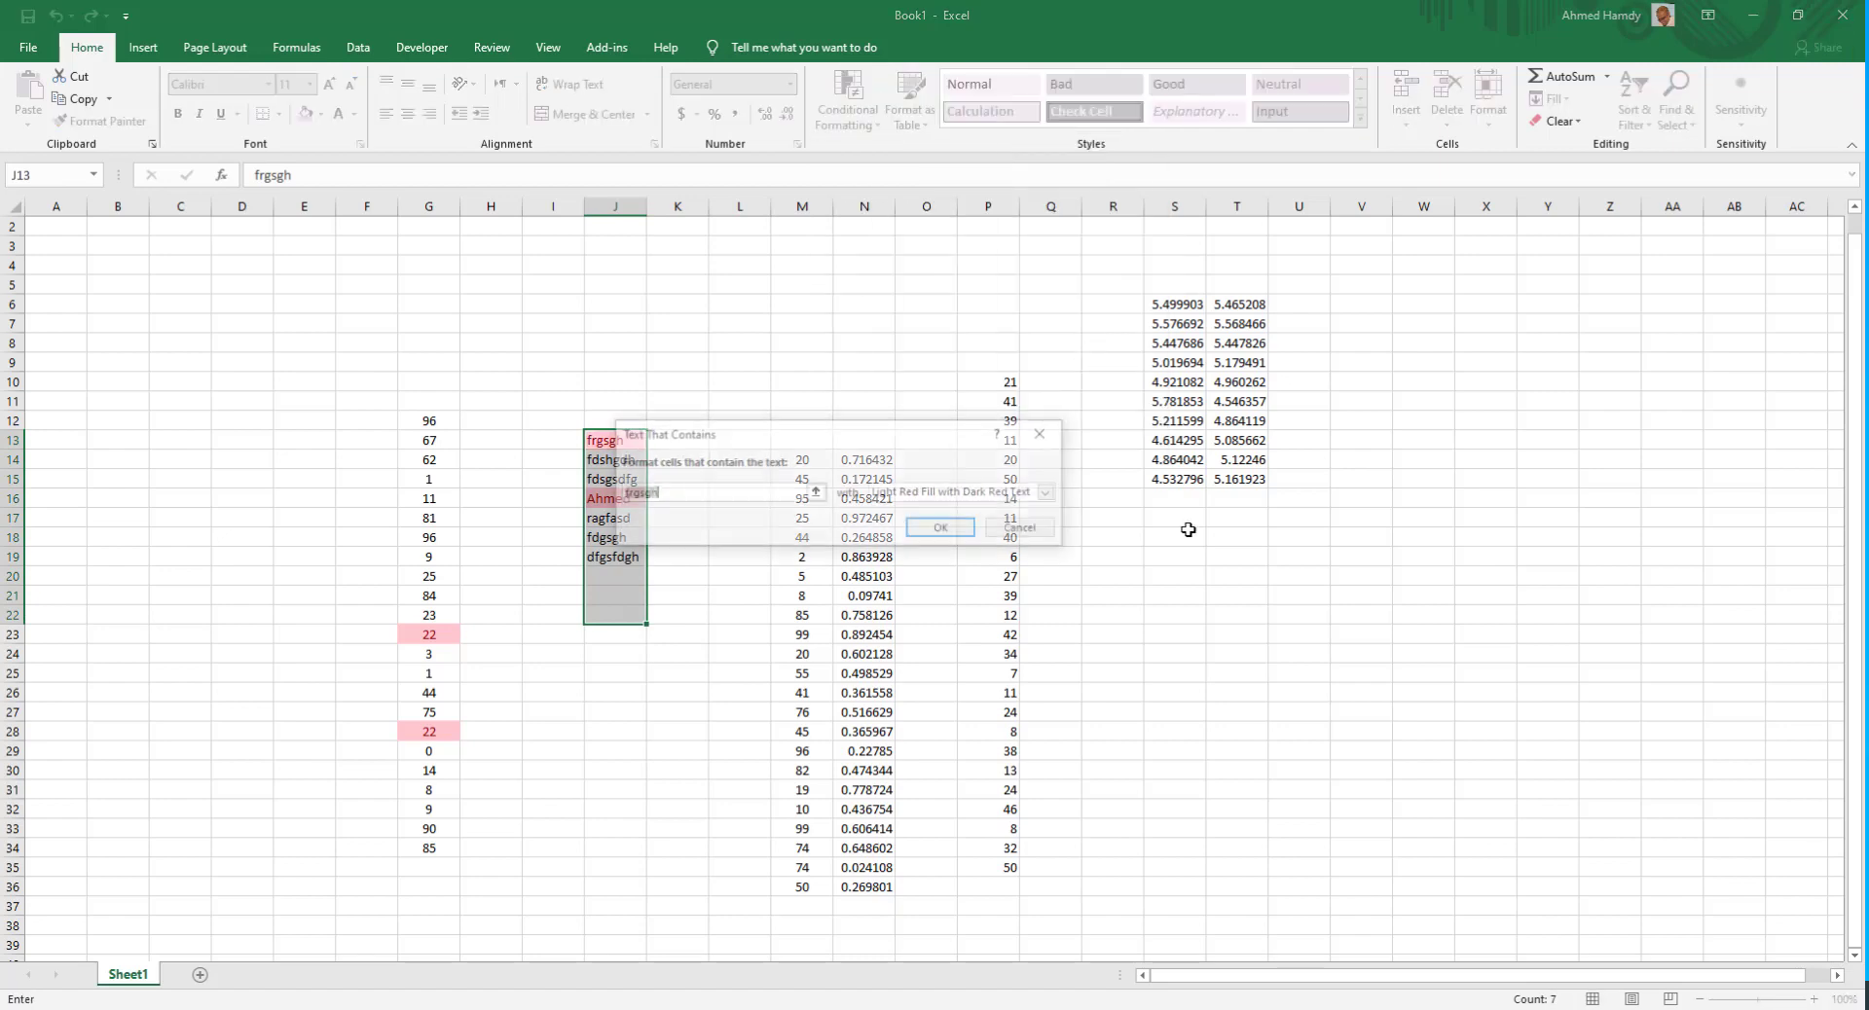
{"action": "left_click", "coordinate": [1033, 499]}
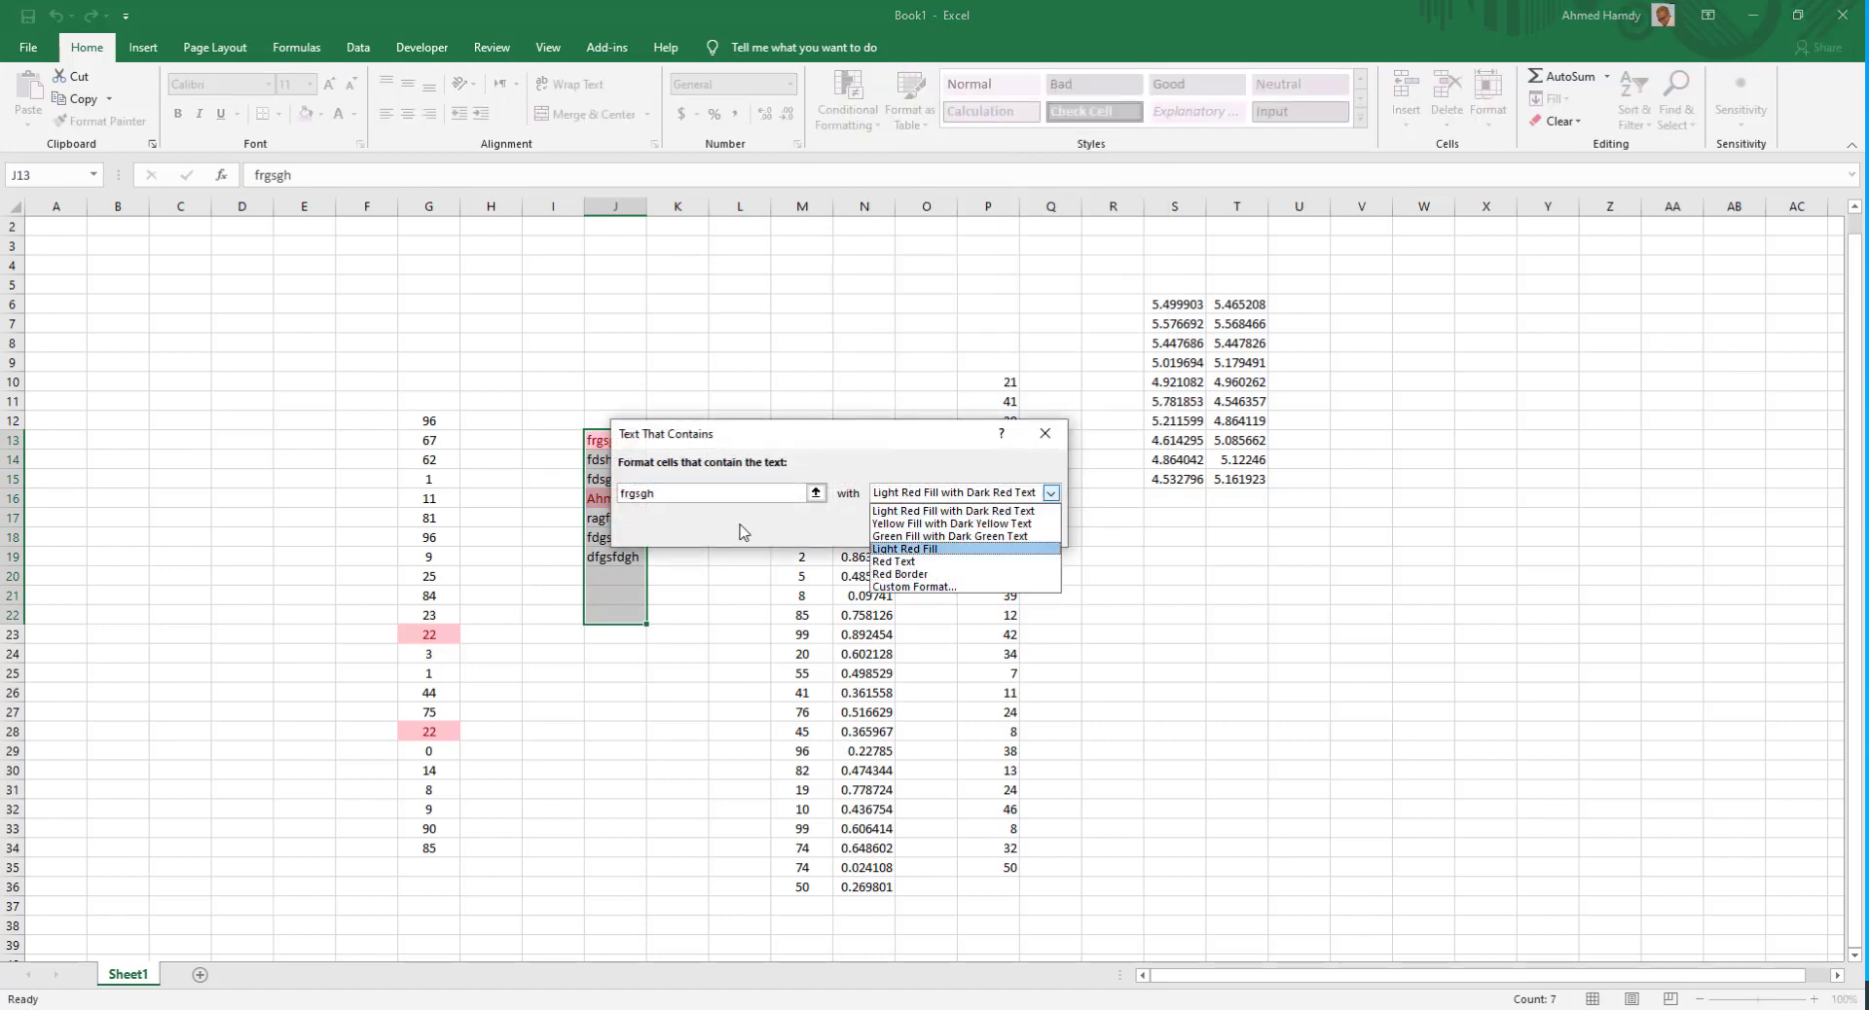
{"action": "key", "text": "Escape"}
{"action": "key", "text": "Escape"}
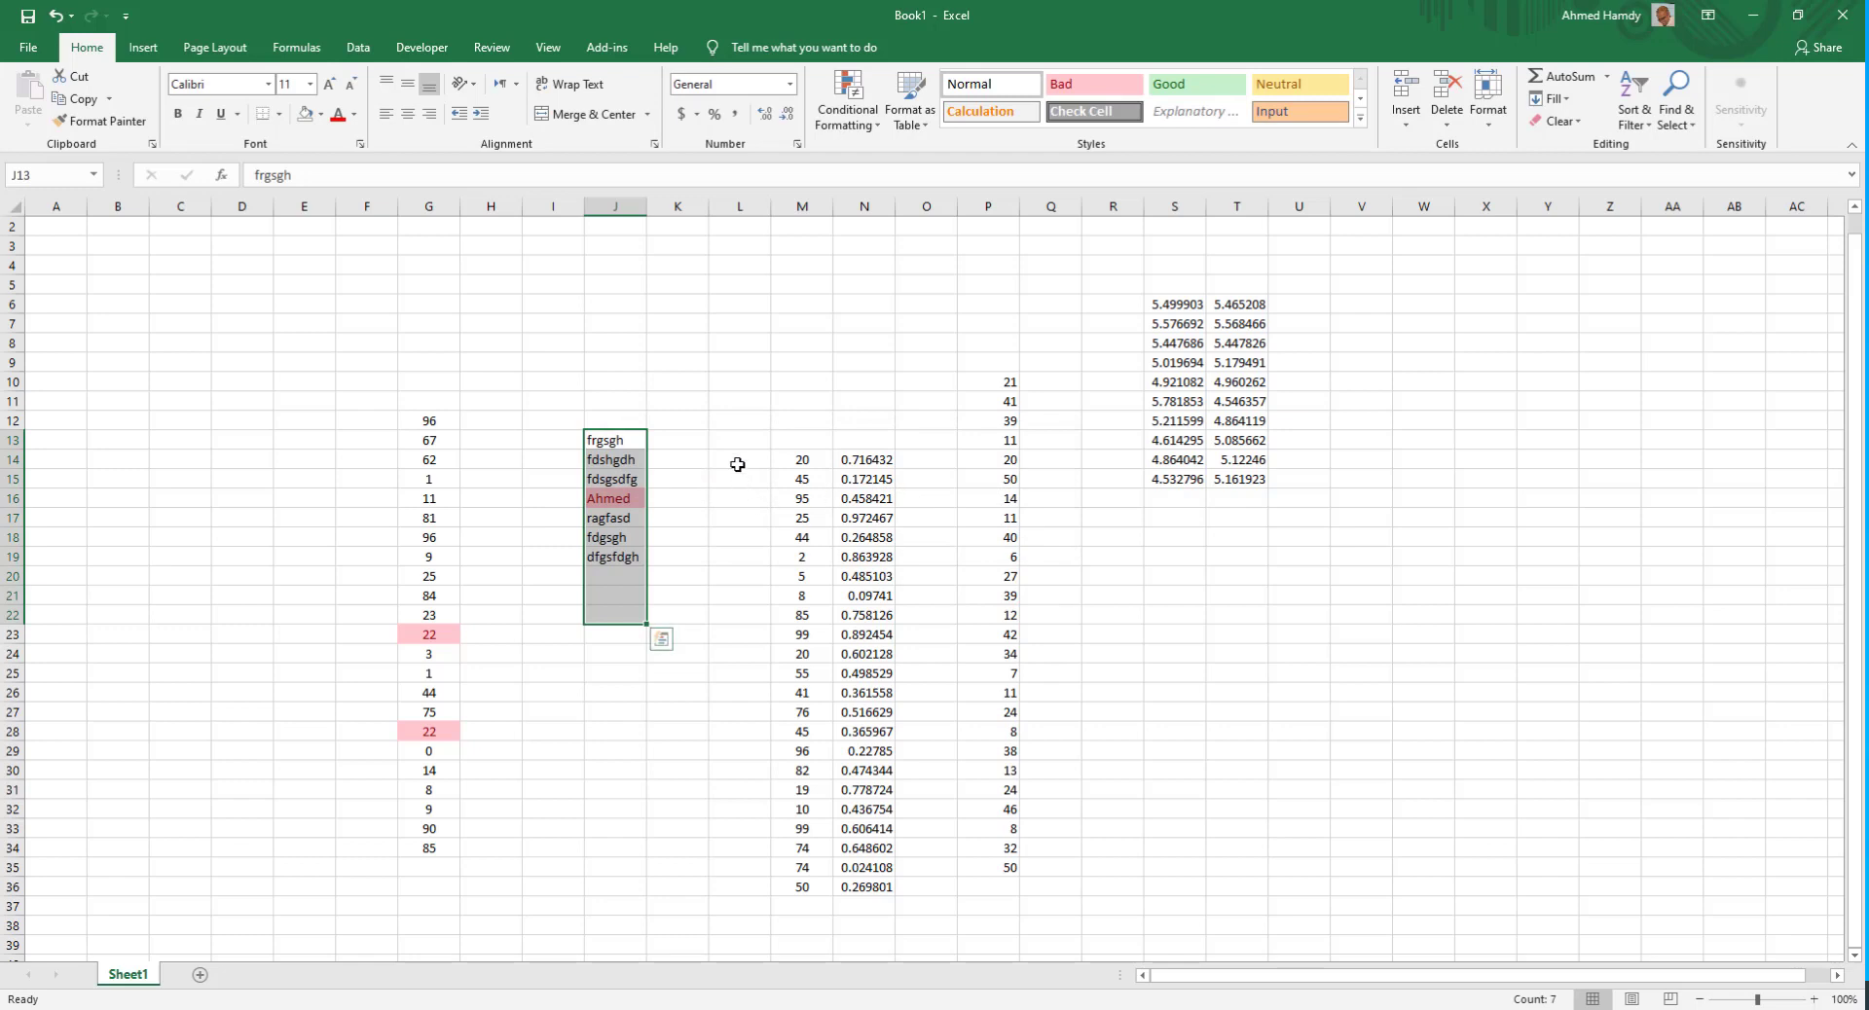
- Browse the Highlight Cells Rules menu again, then dismiss it and select K6
{"action": "left_click", "coordinate": [848, 97]}
{"action": "mouse_move", "coordinate": [947, 175]}
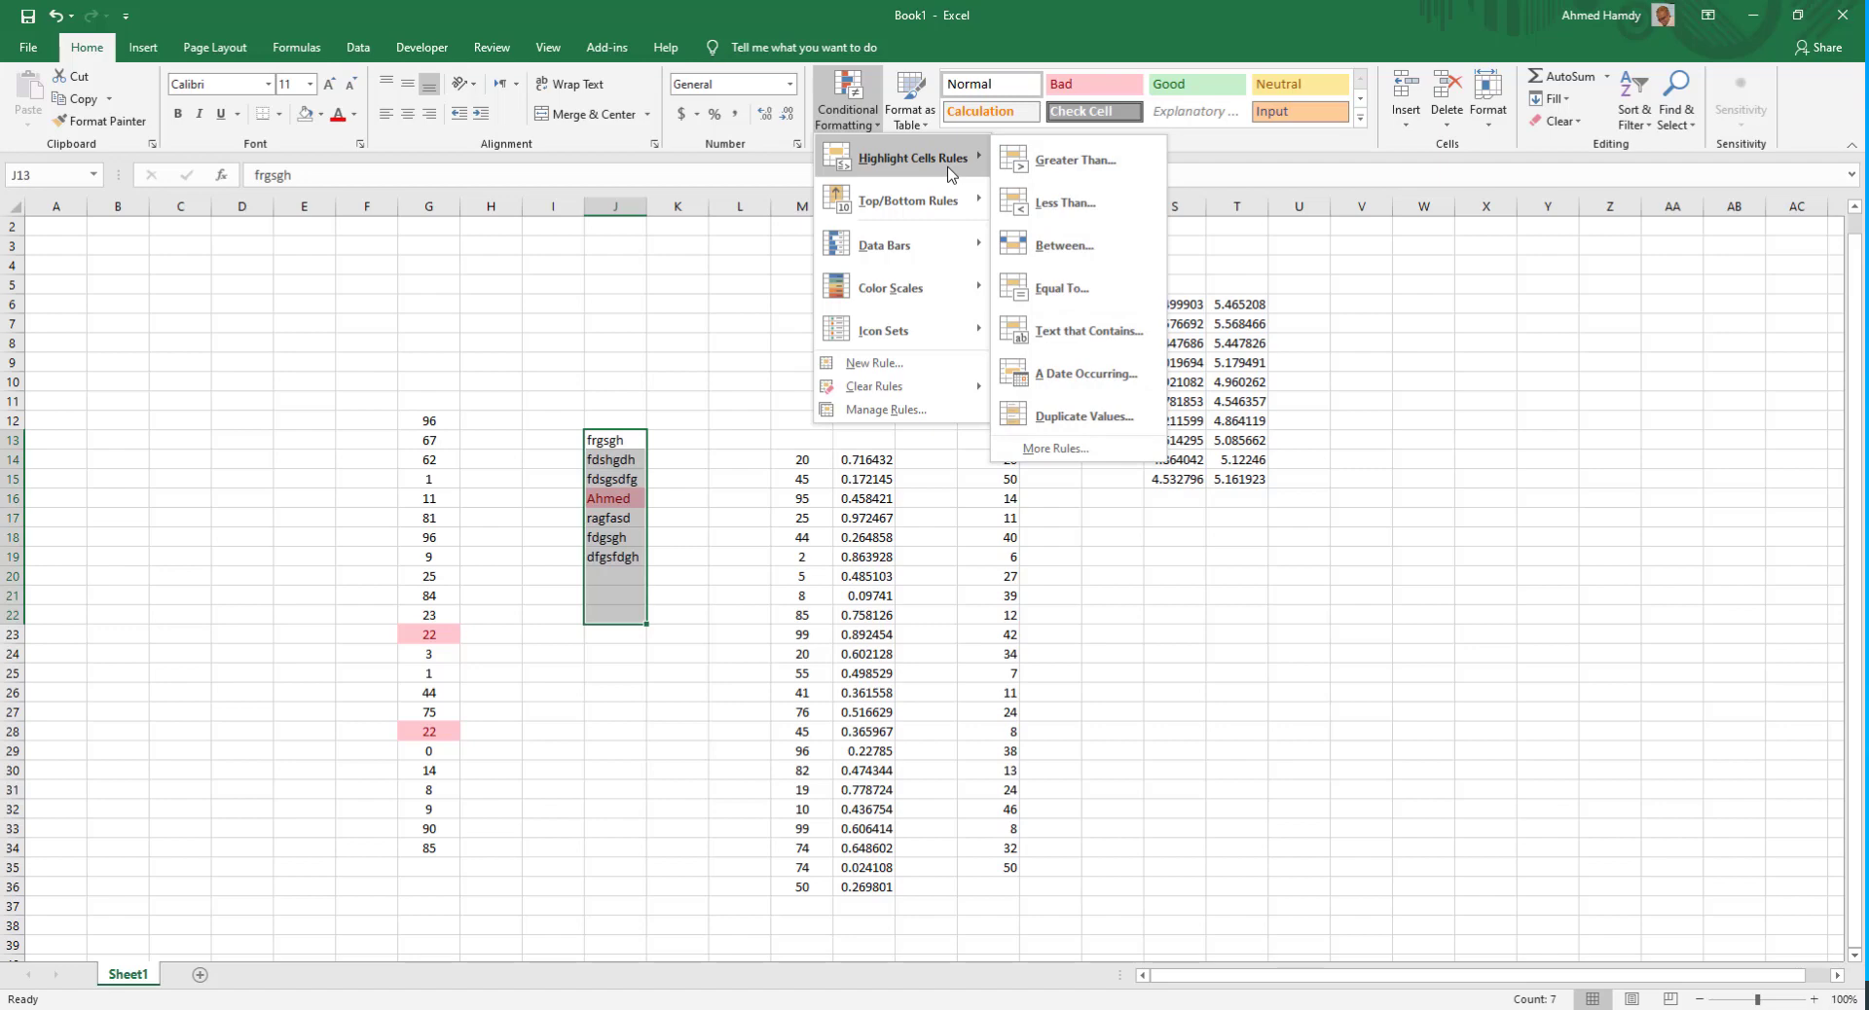
{"action": "left_click", "coordinate": [686, 407]}
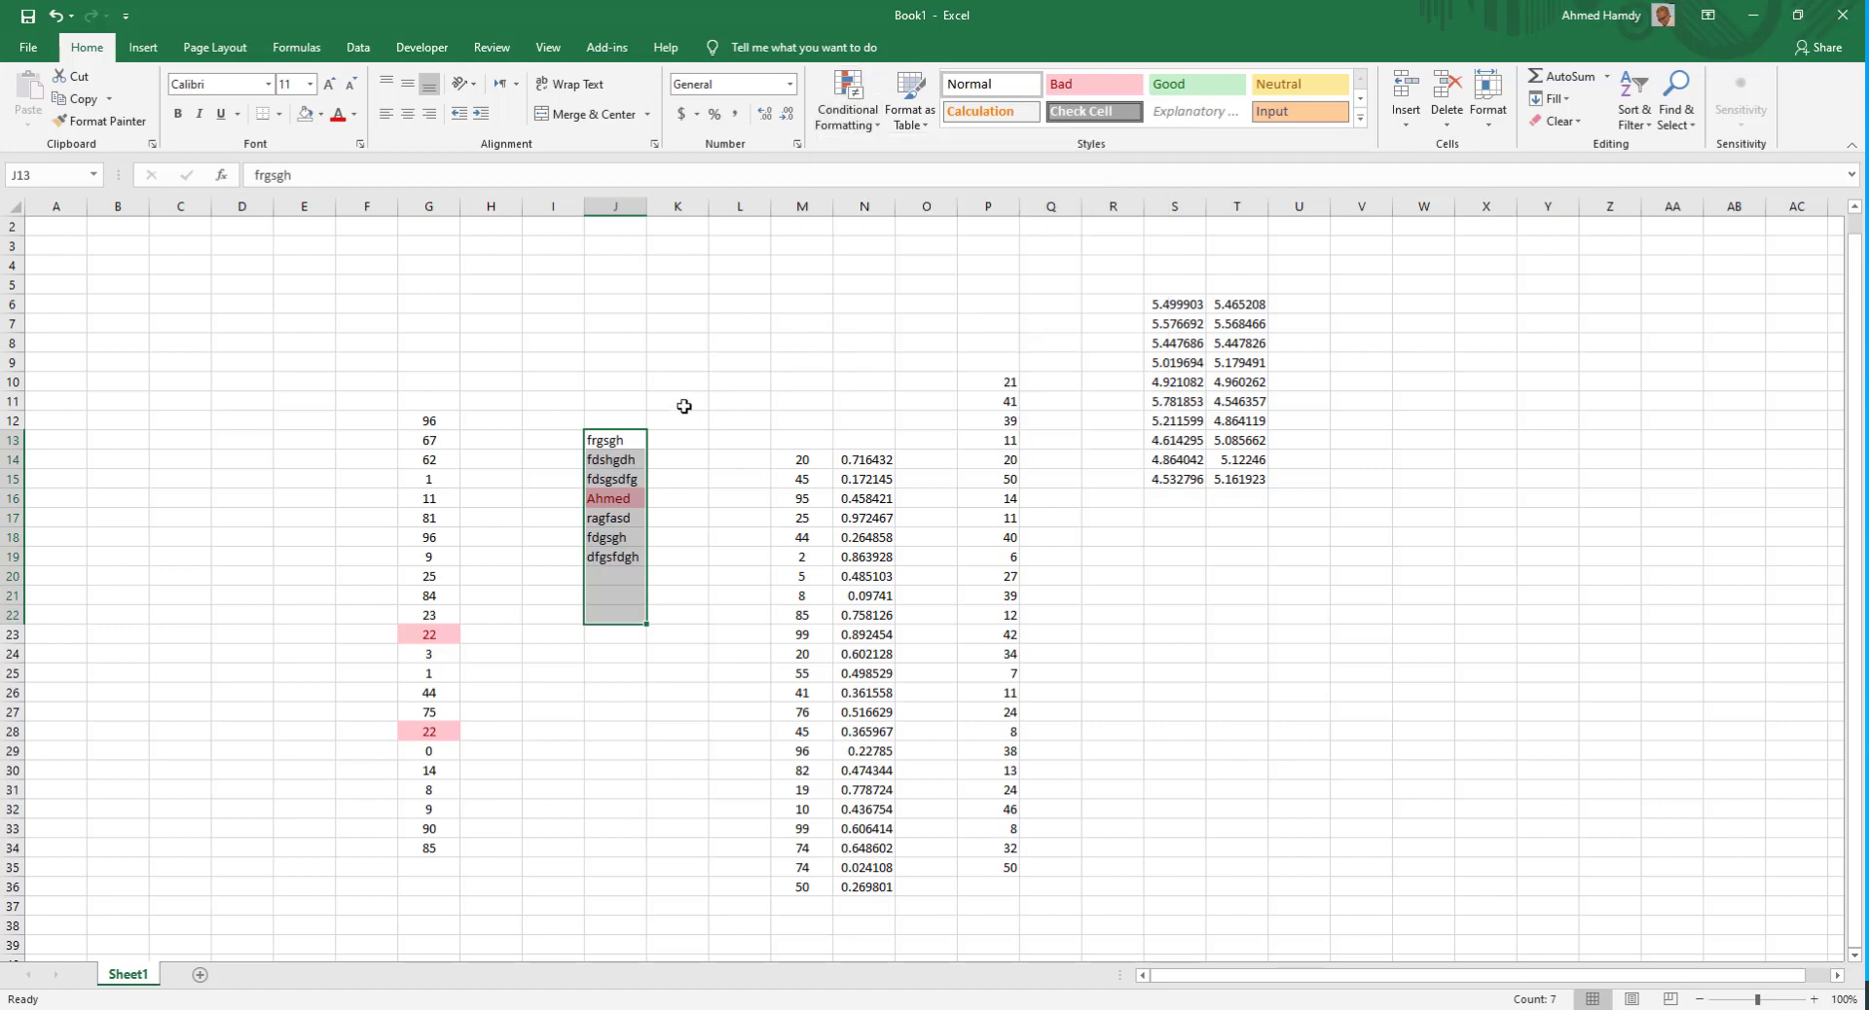
{"action": "left_click", "coordinate": [680, 416]}
{"action": "left_click", "coordinate": [696, 303]}
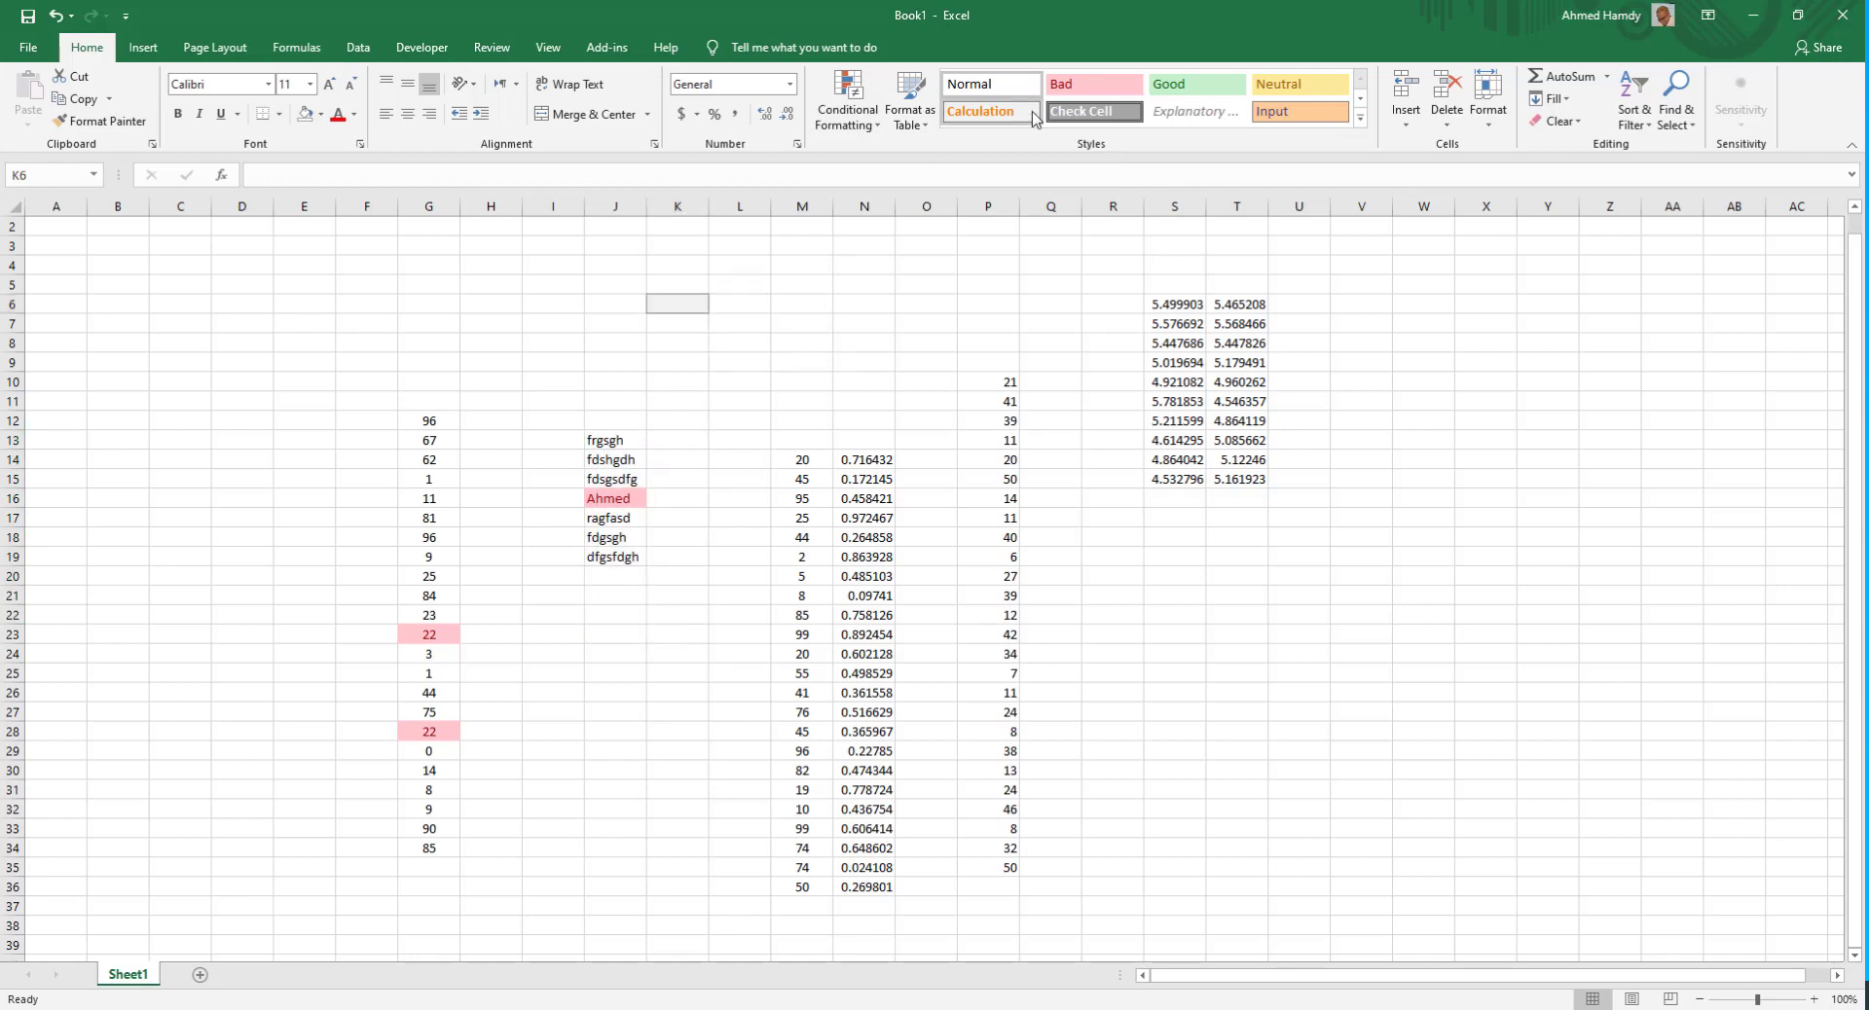
- Enter 2/11/2020 in K6, then correct it to 4/11/2020
{"action": "type", "text": "2/11/"}
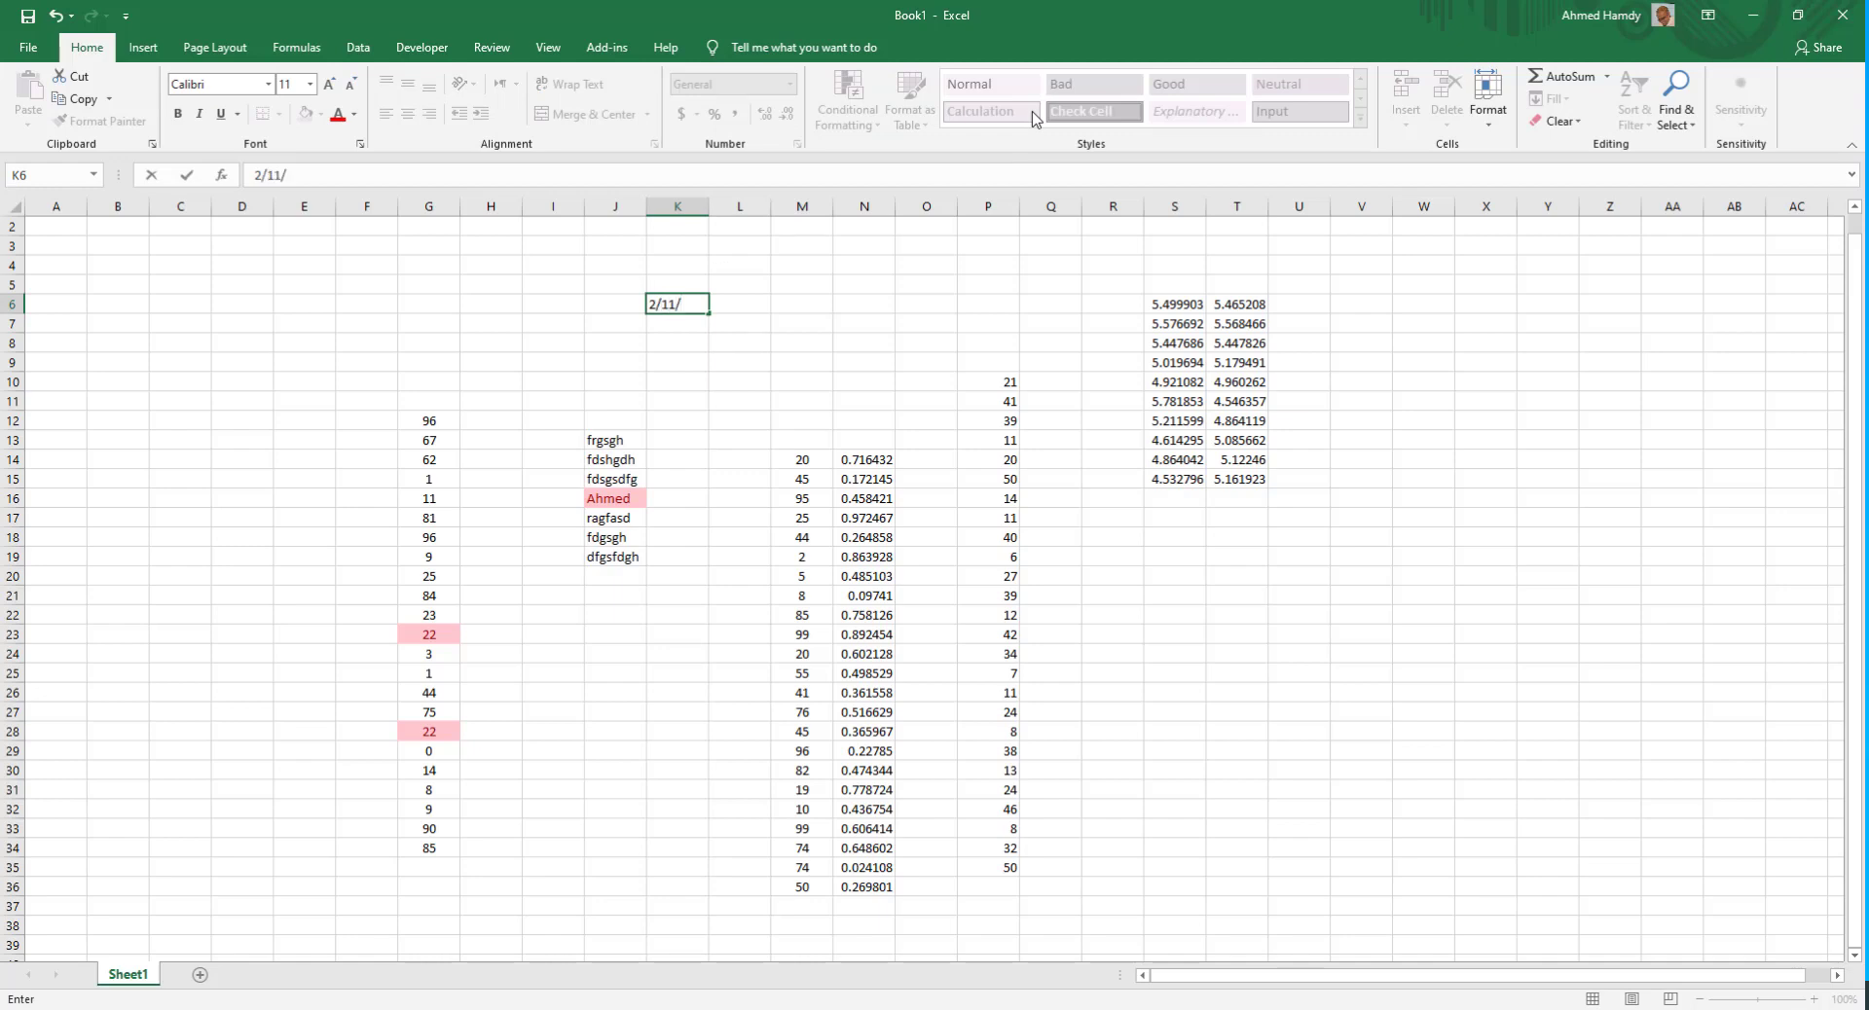
{"action": "type", "text": "2020"}
{"action": "left_click", "coordinate": [658, 310]}
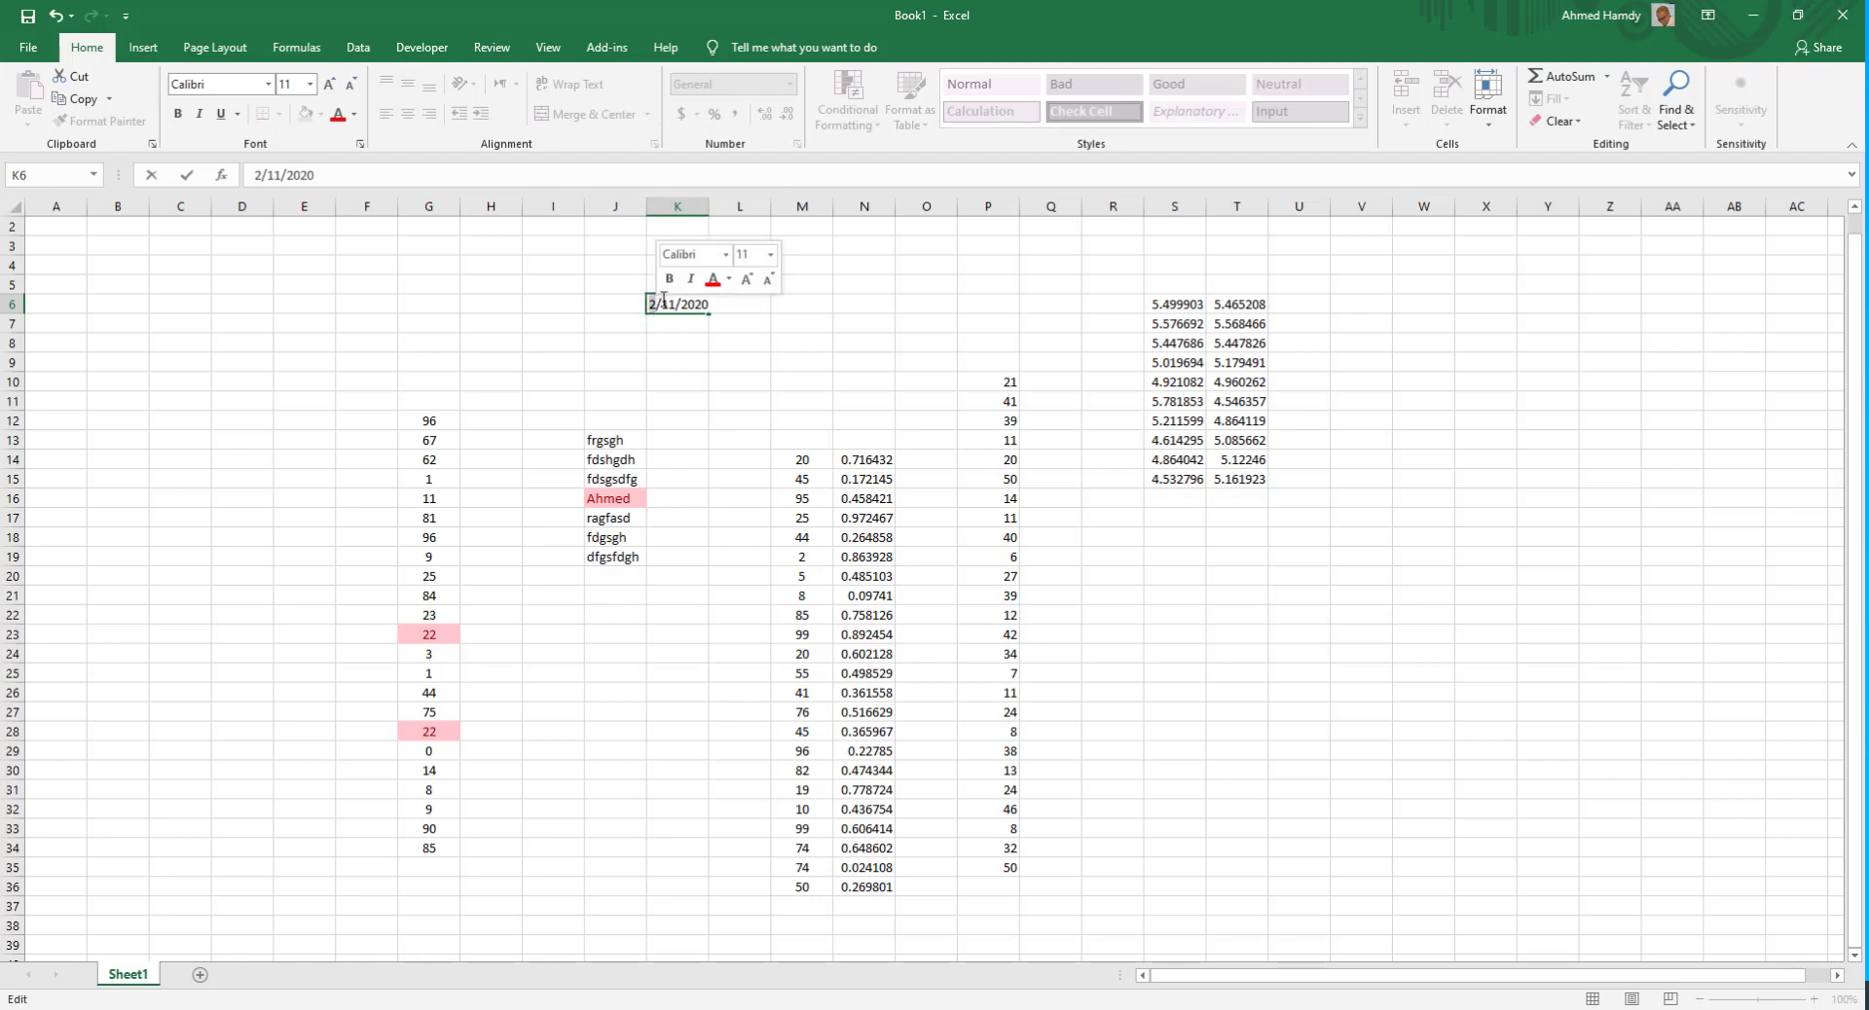
{"action": "type", "text": "4"}
{"action": "key", "text": "Return"}
{"action": "left_click", "coordinate": [691, 307]}
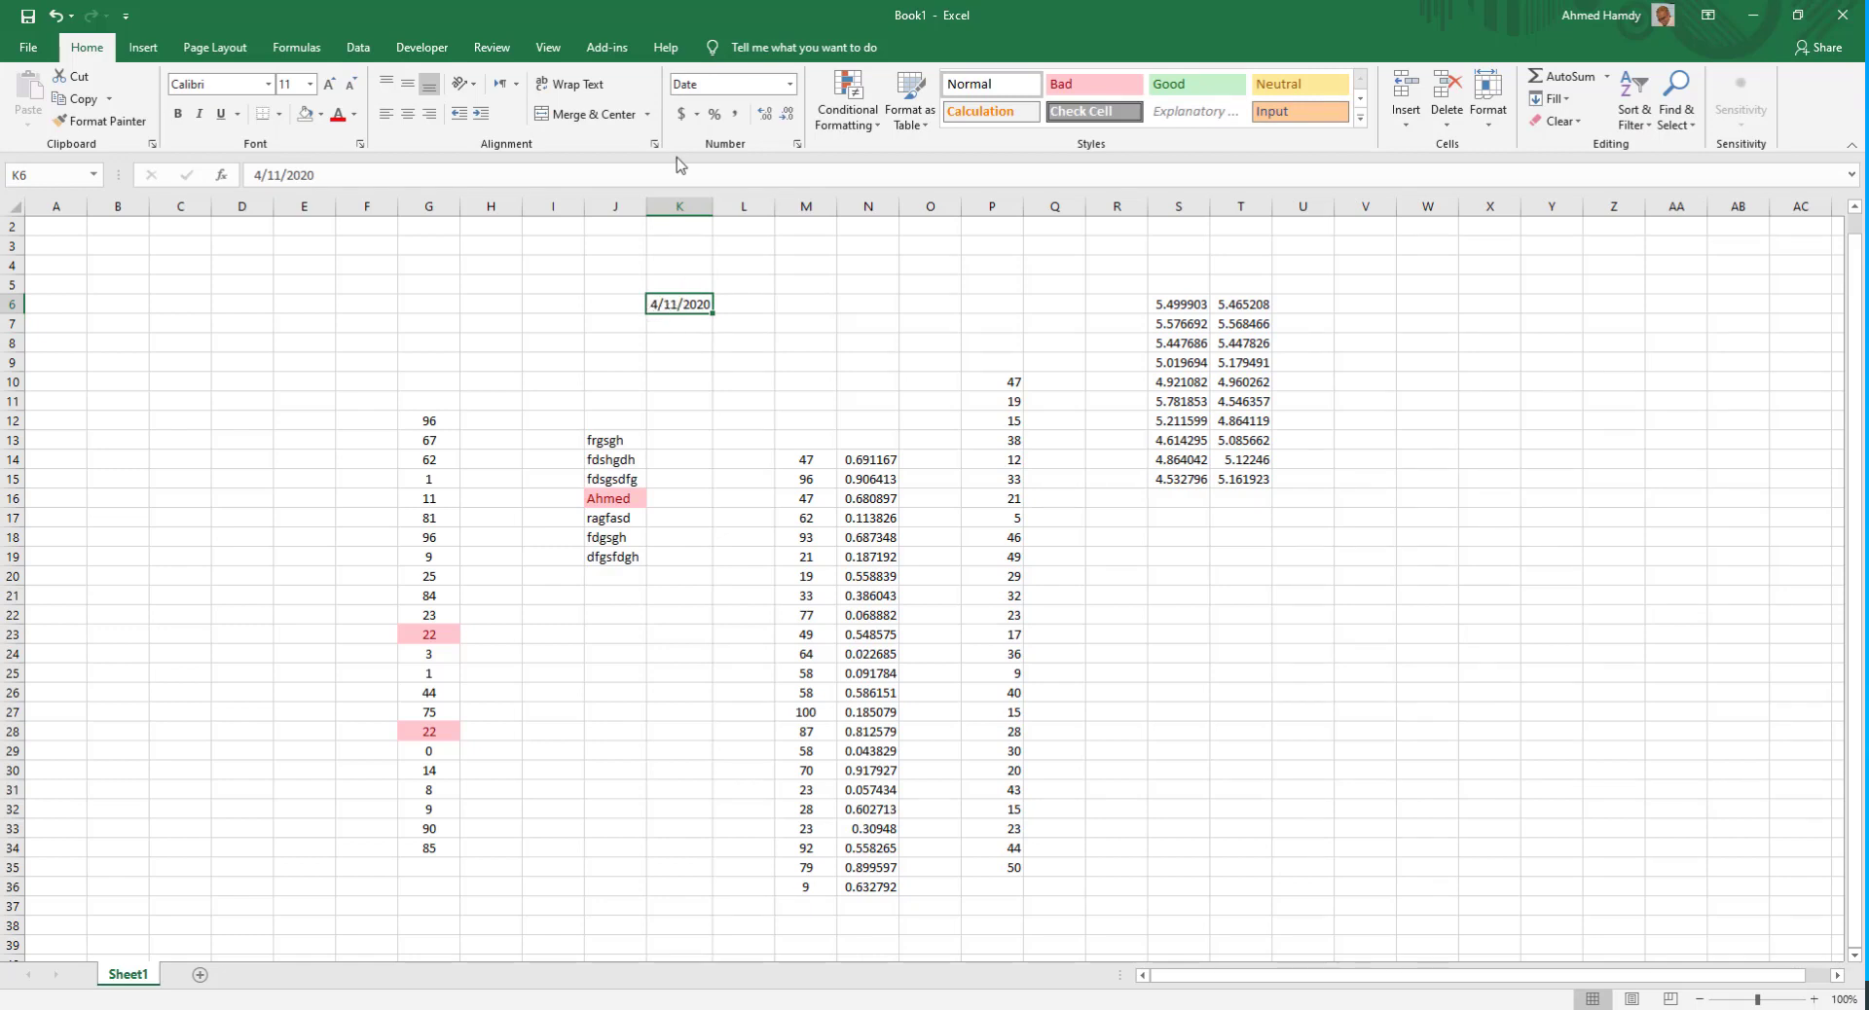
- Format K6 with the long weekday date type (*Wednesday, March 14, 2012)
{"action": "left_click", "coordinate": [790, 83]}
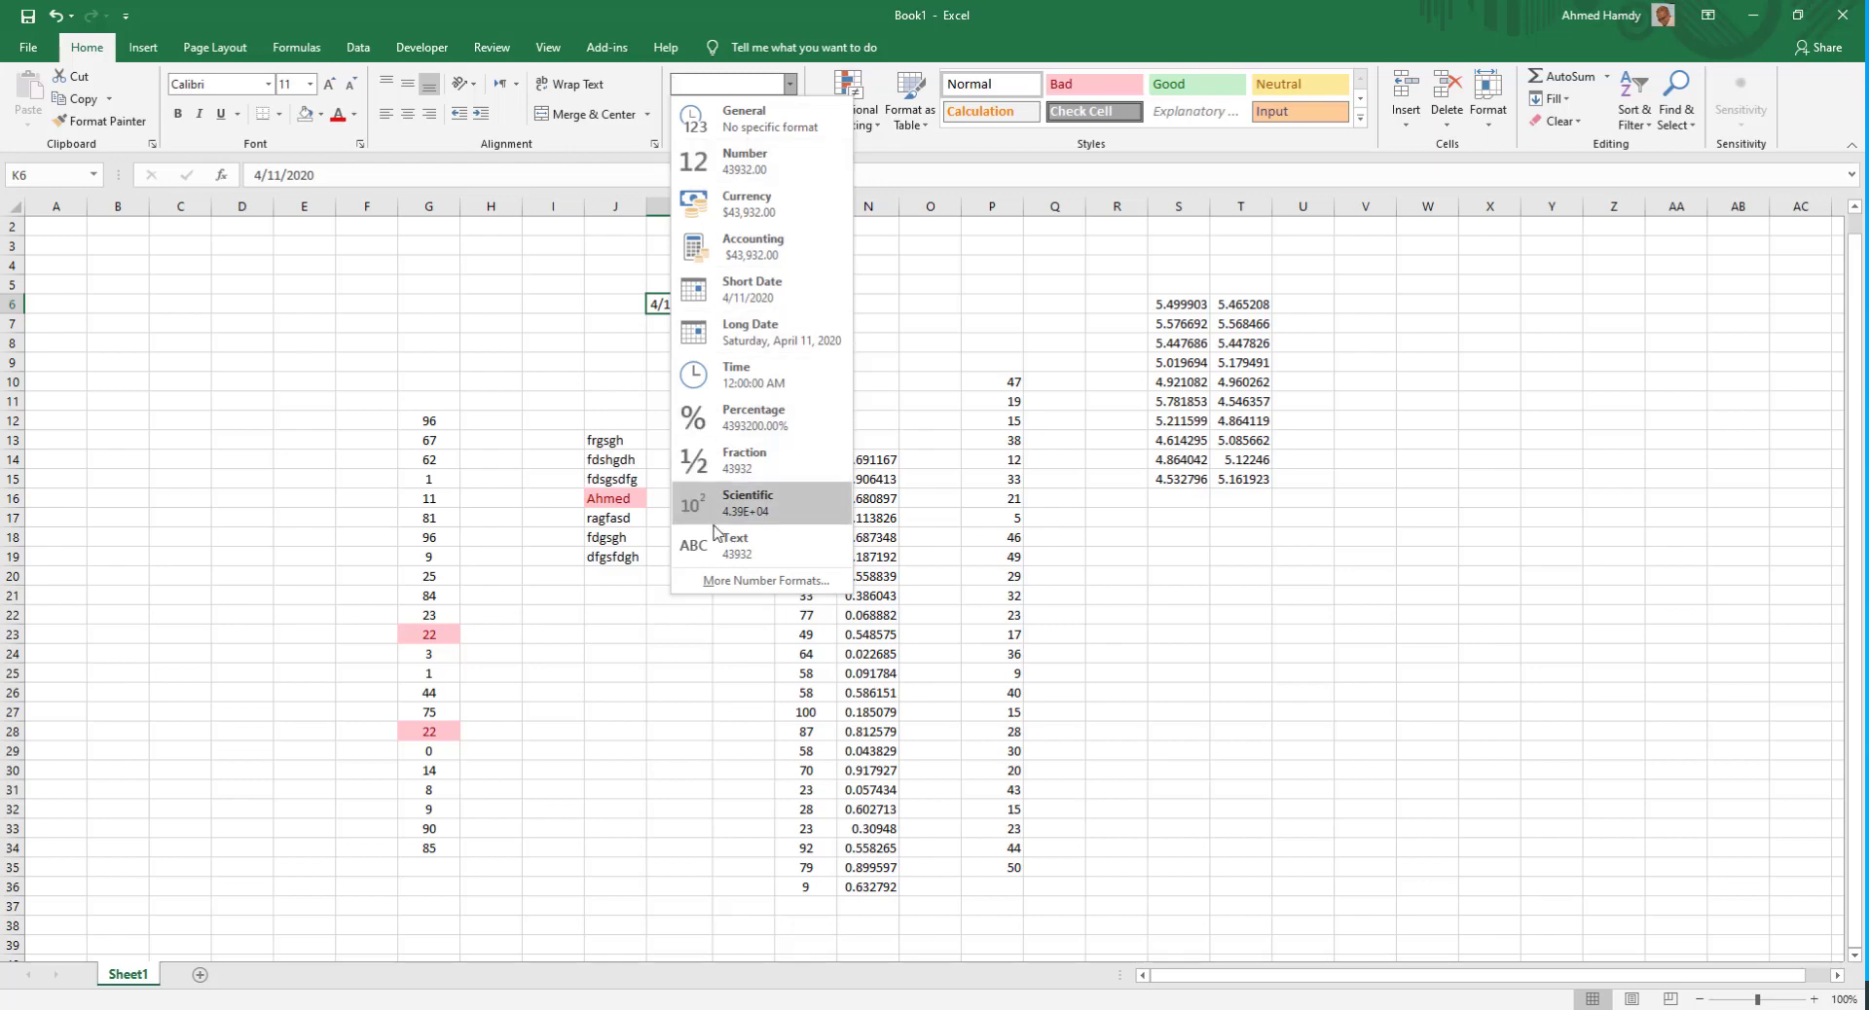
{"action": "left_click", "coordinate": [722, 583]}
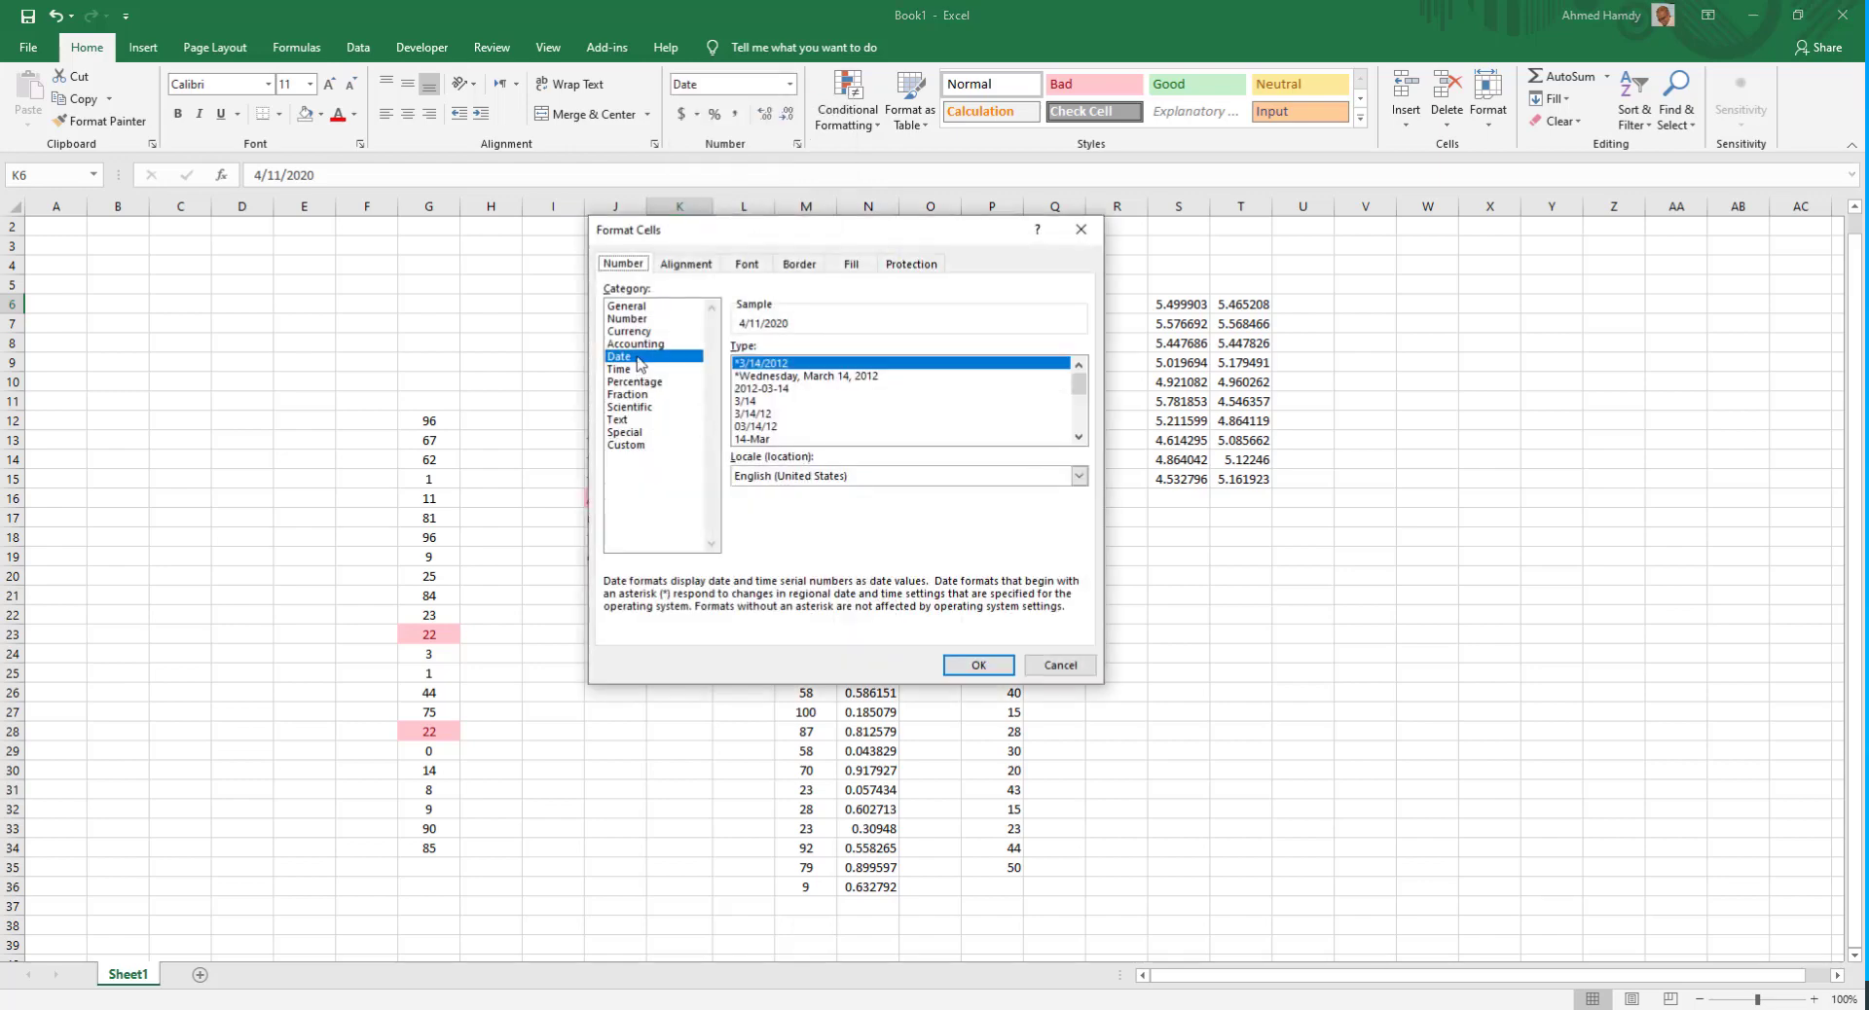
{"action": "left_click", "coordinate": [832, 376]}
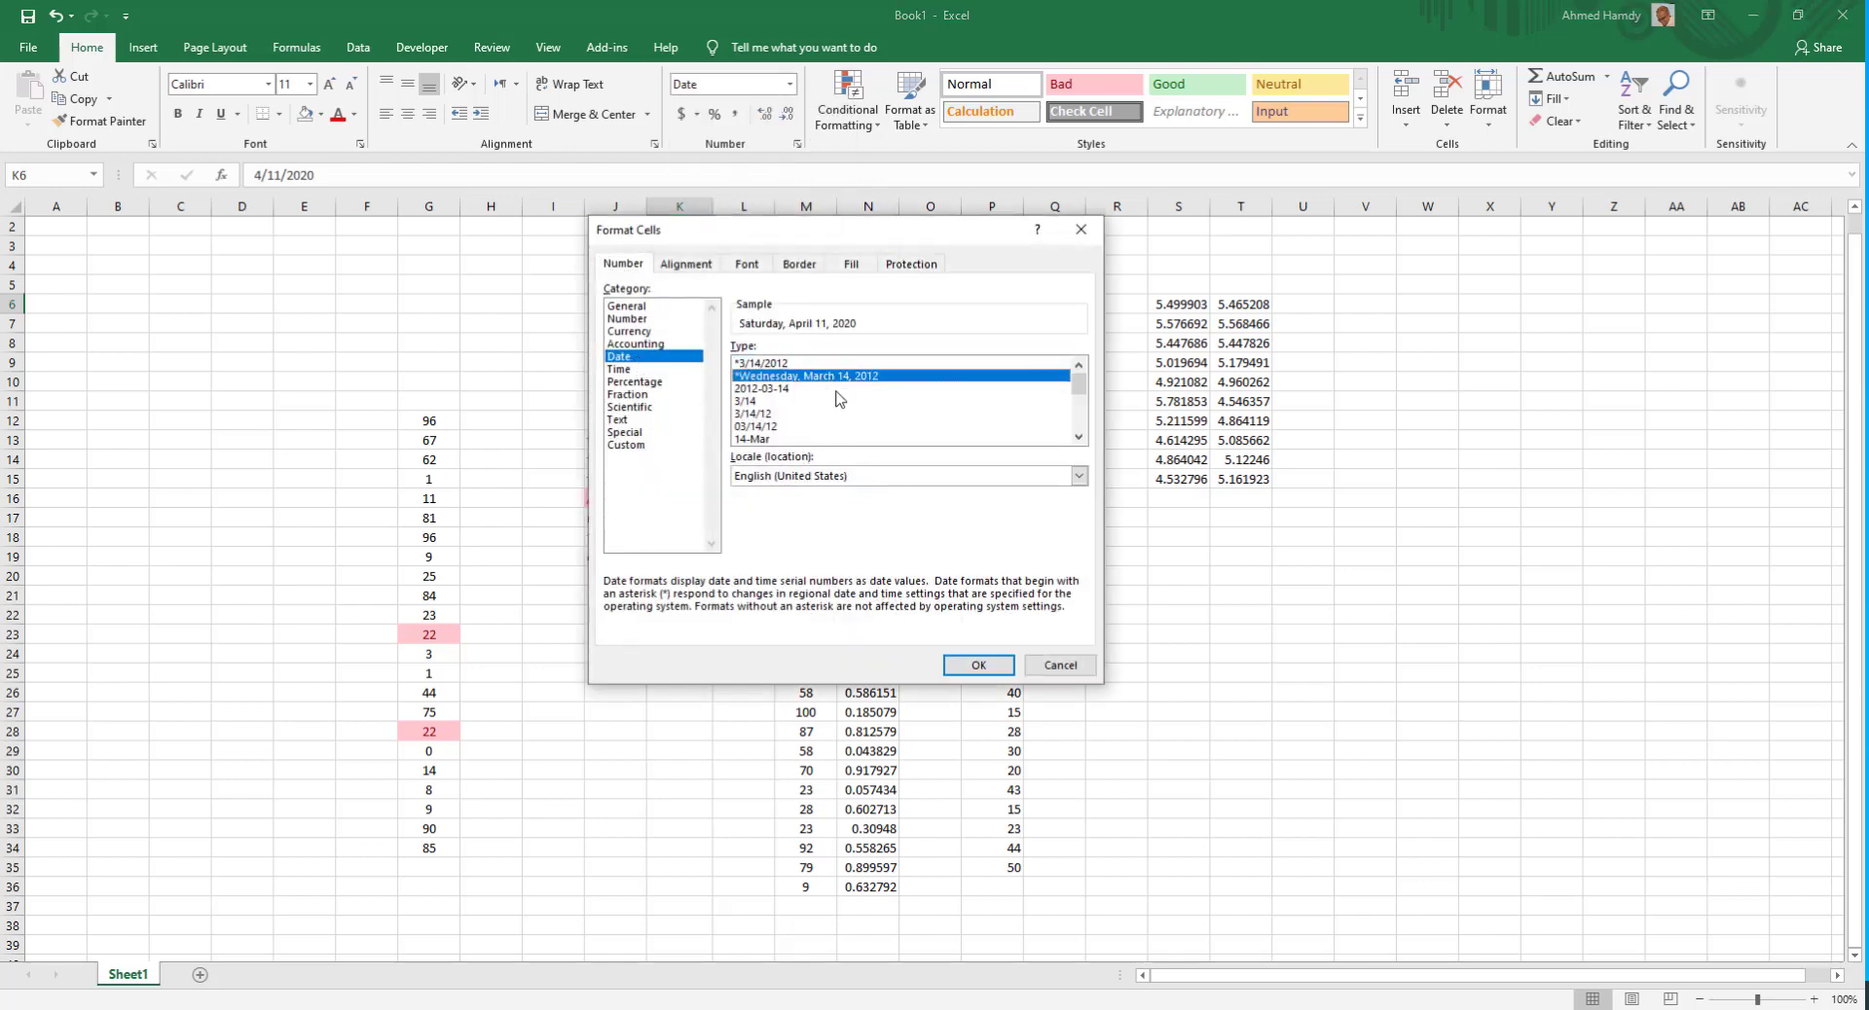
{"action": "left_click", "coordinate": [959, 665]}
{"action": "left_click", "coordinate": [726, 336]}
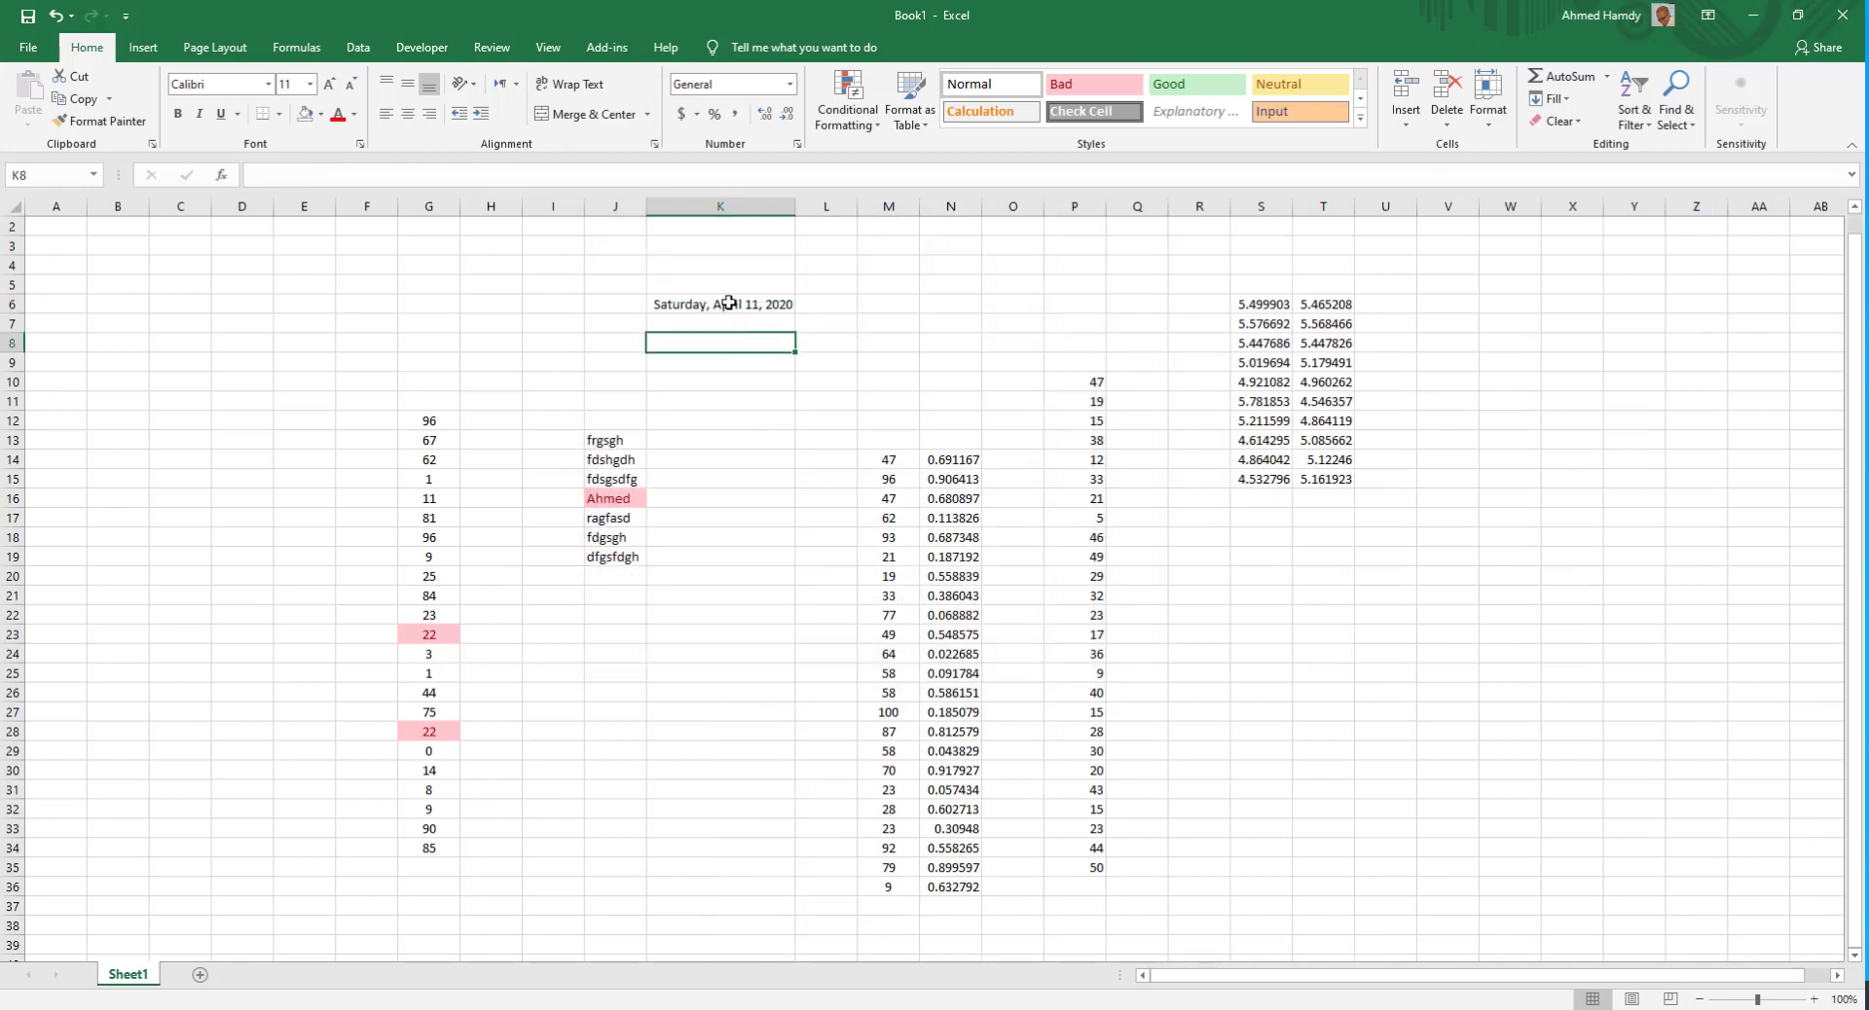
{"action": "left_click", "coordinate": [725, 306]}
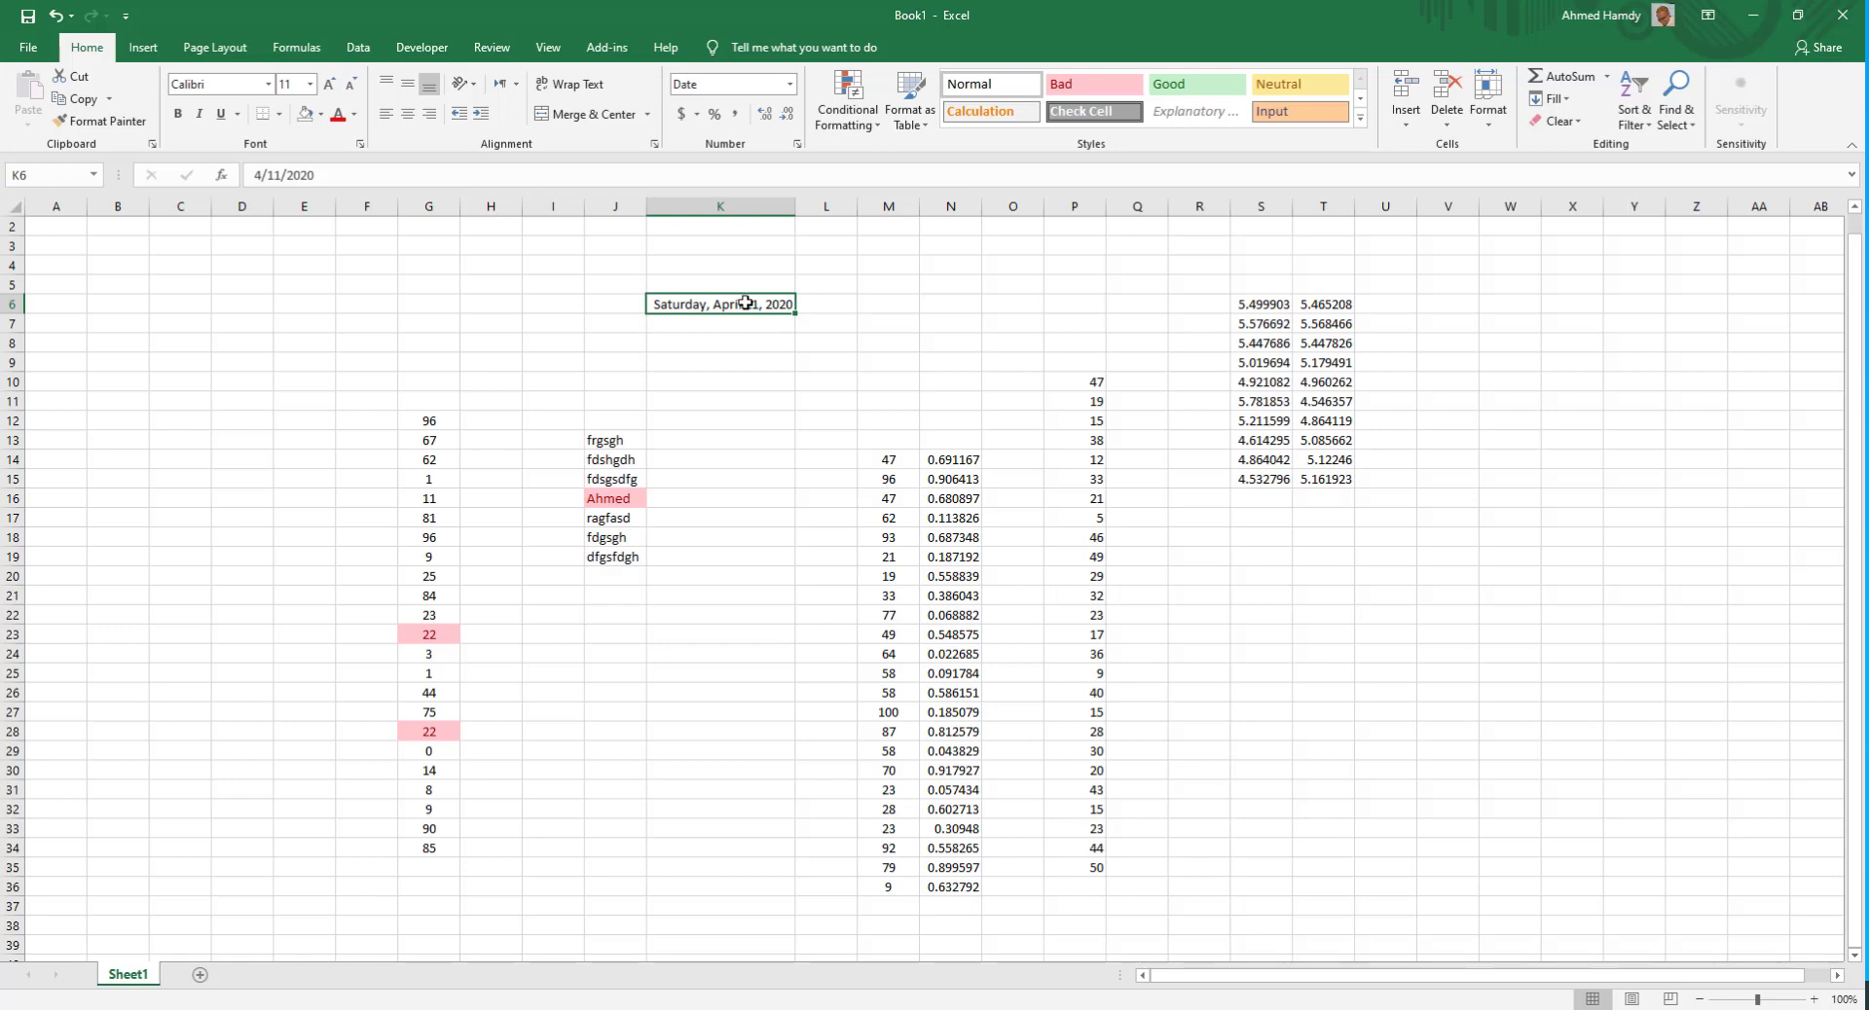
- Edit the date in K6 to 11/4/2020, shown as Wednesday, November 4, 2020
{"action": "double_click", "coordinate": [749, 305]}
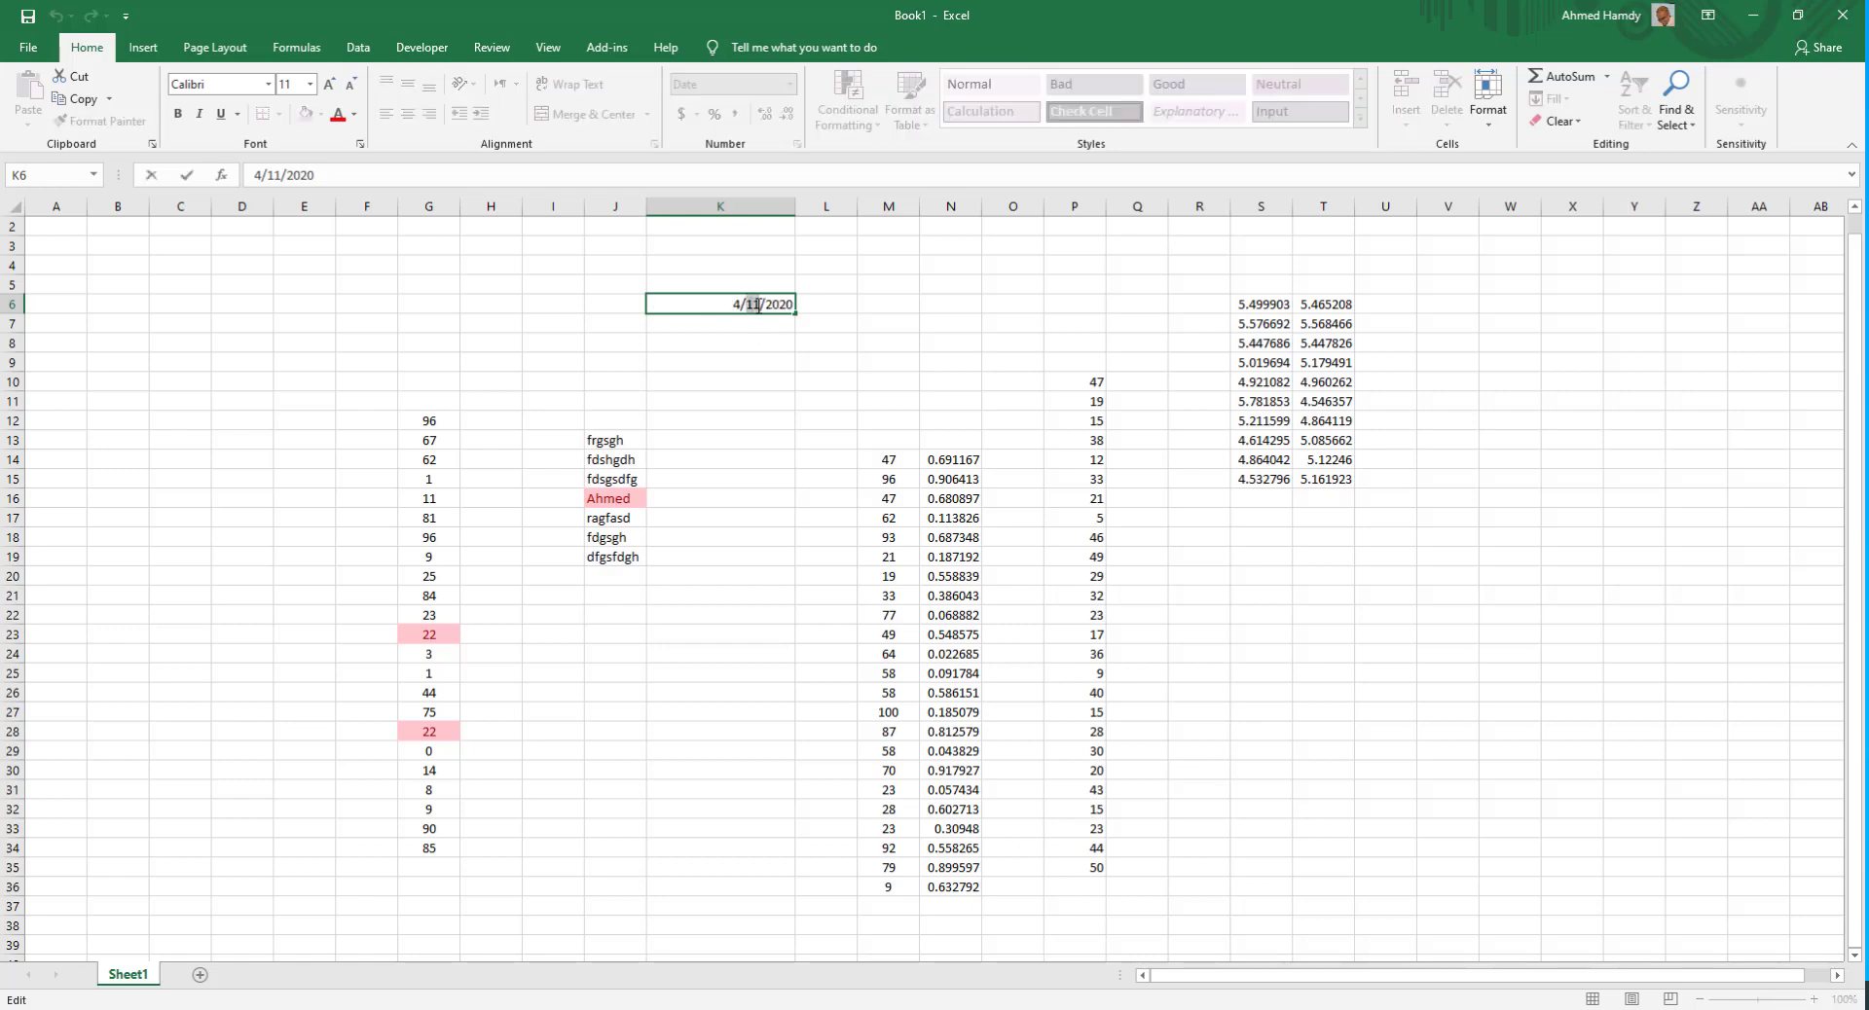
{"action": "type", "text": "4"}
{"action": "double_click", "coordinate": [747, 306]}
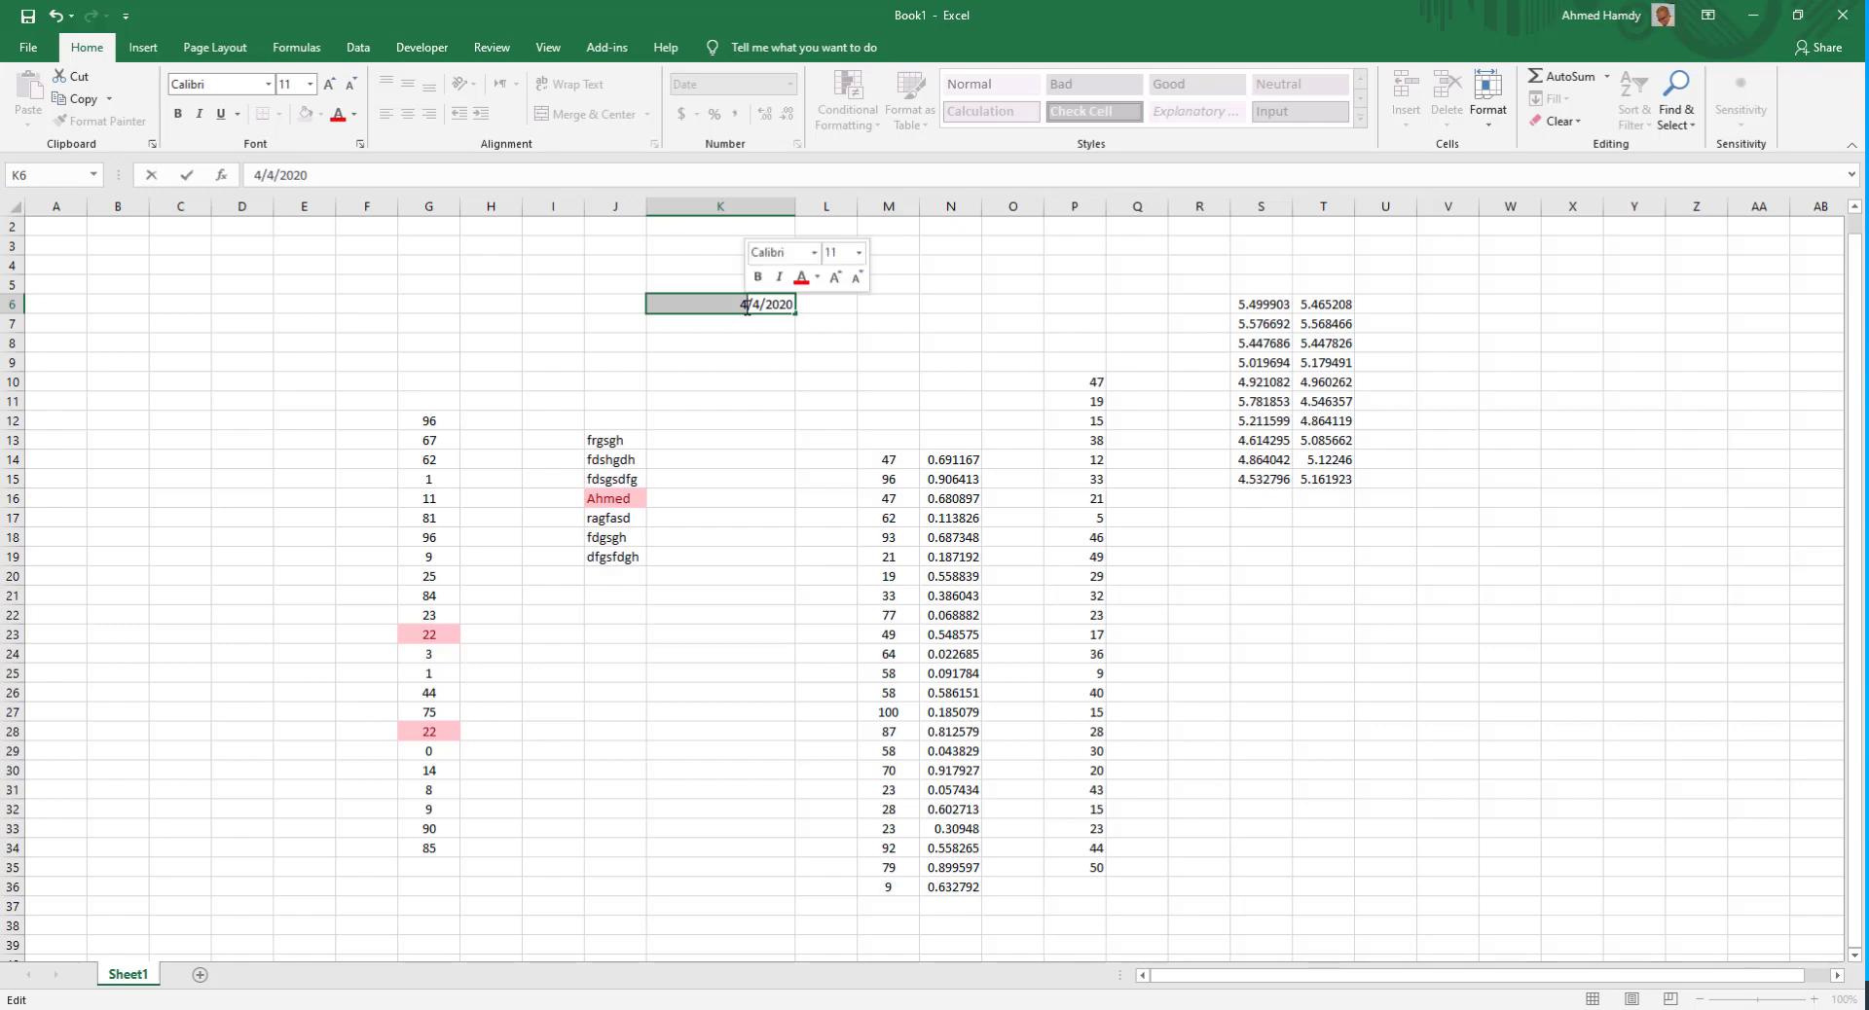
{"action": "left_click", "coordinate": [746, 359]}
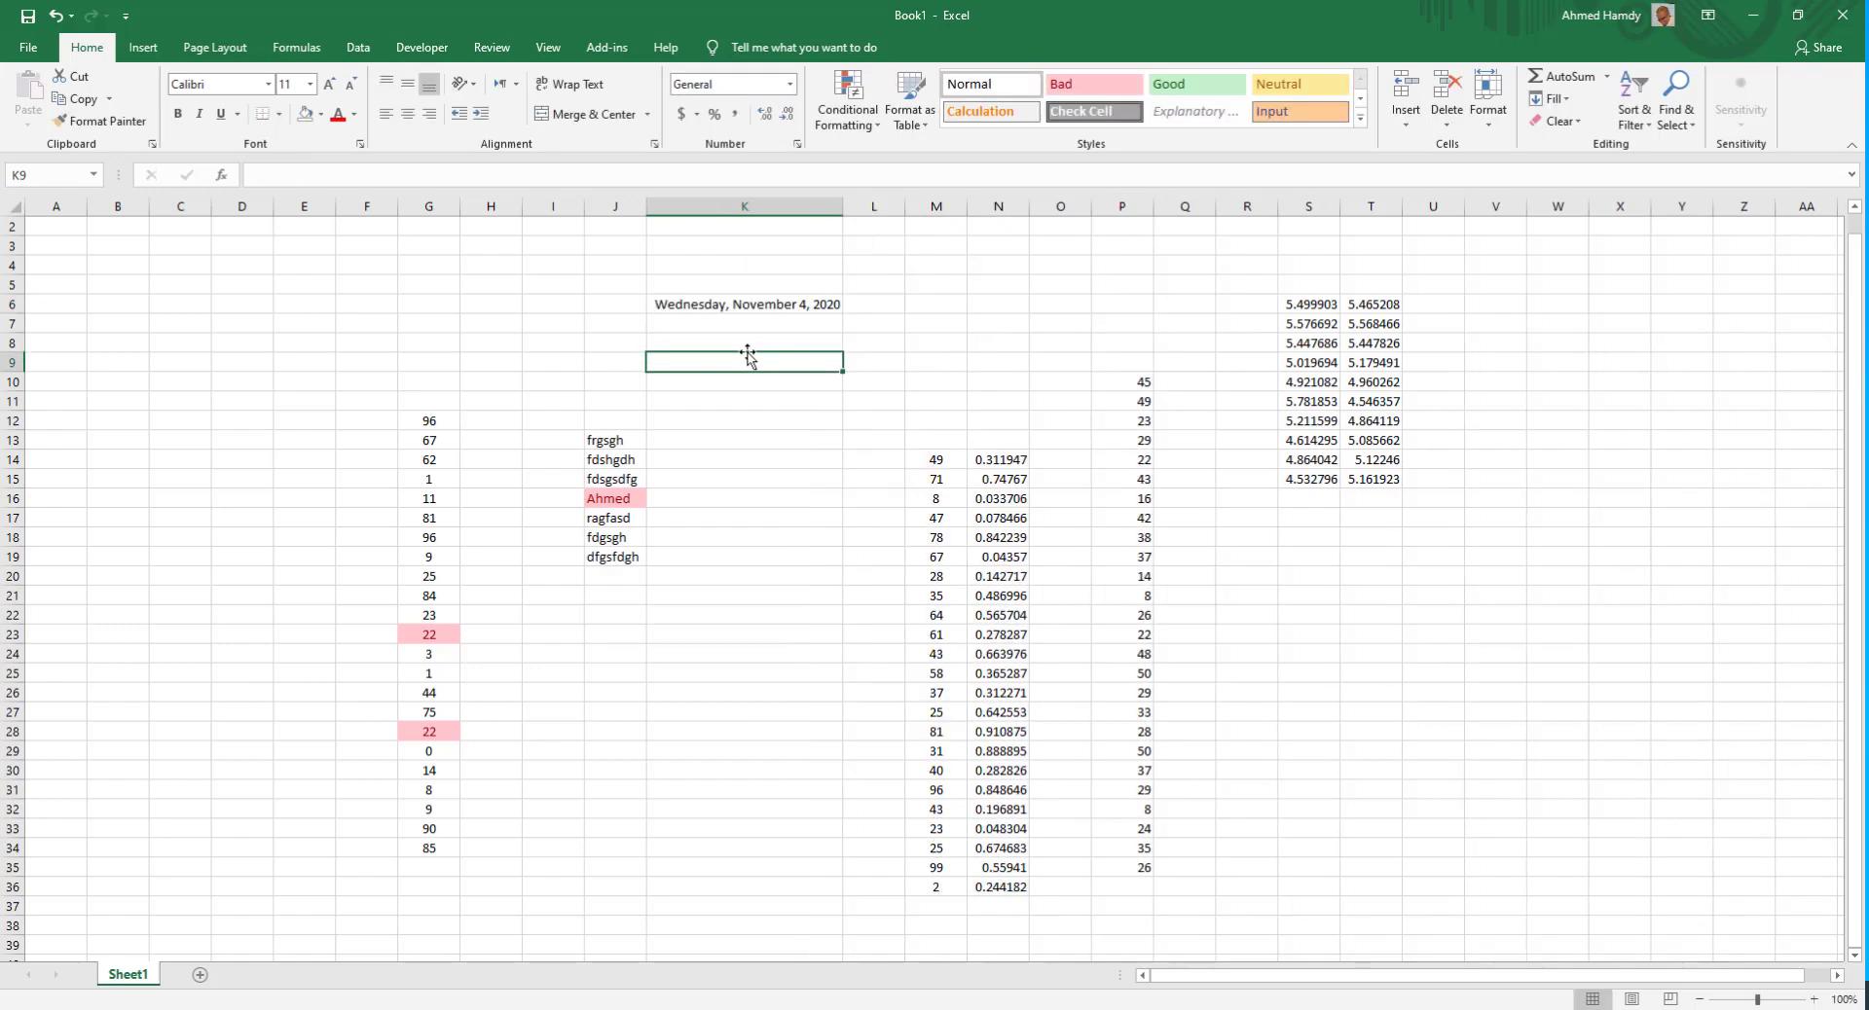
{"action": "left_click", "coordinate": [756, 303]}
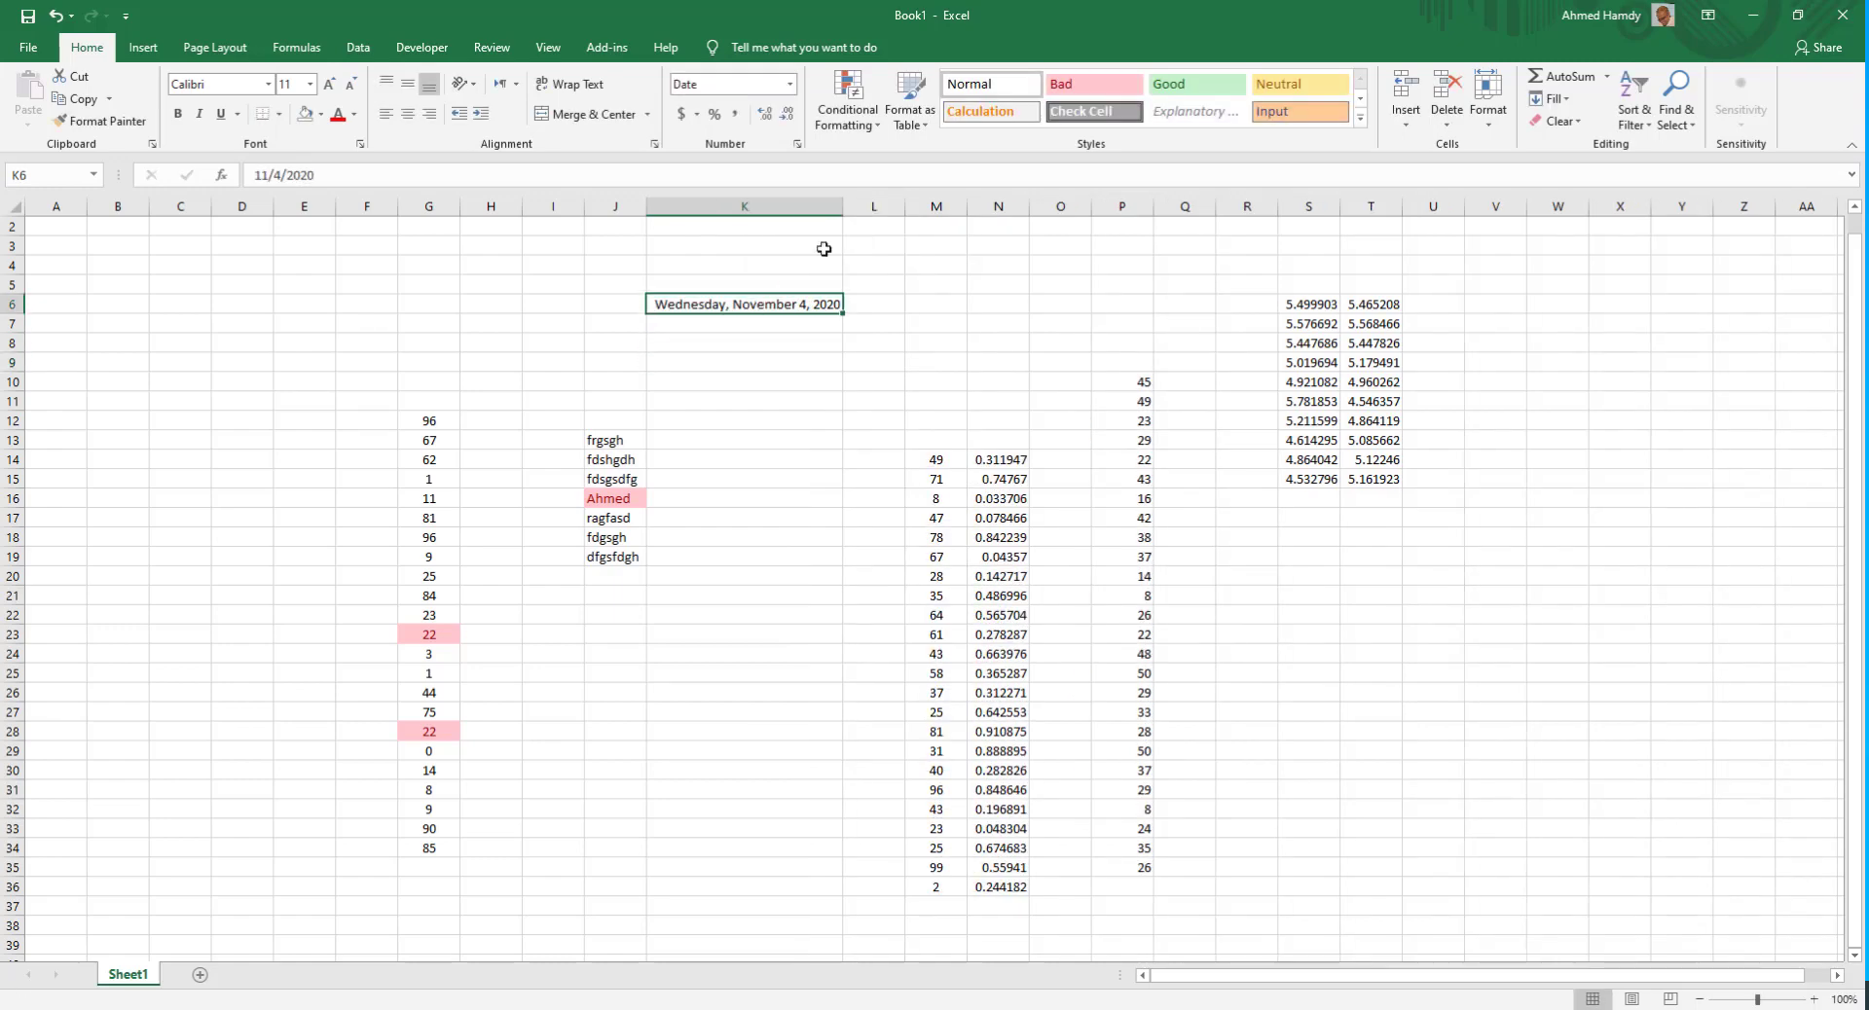
{"action": "left_click", "coordinate": [860, 142]}
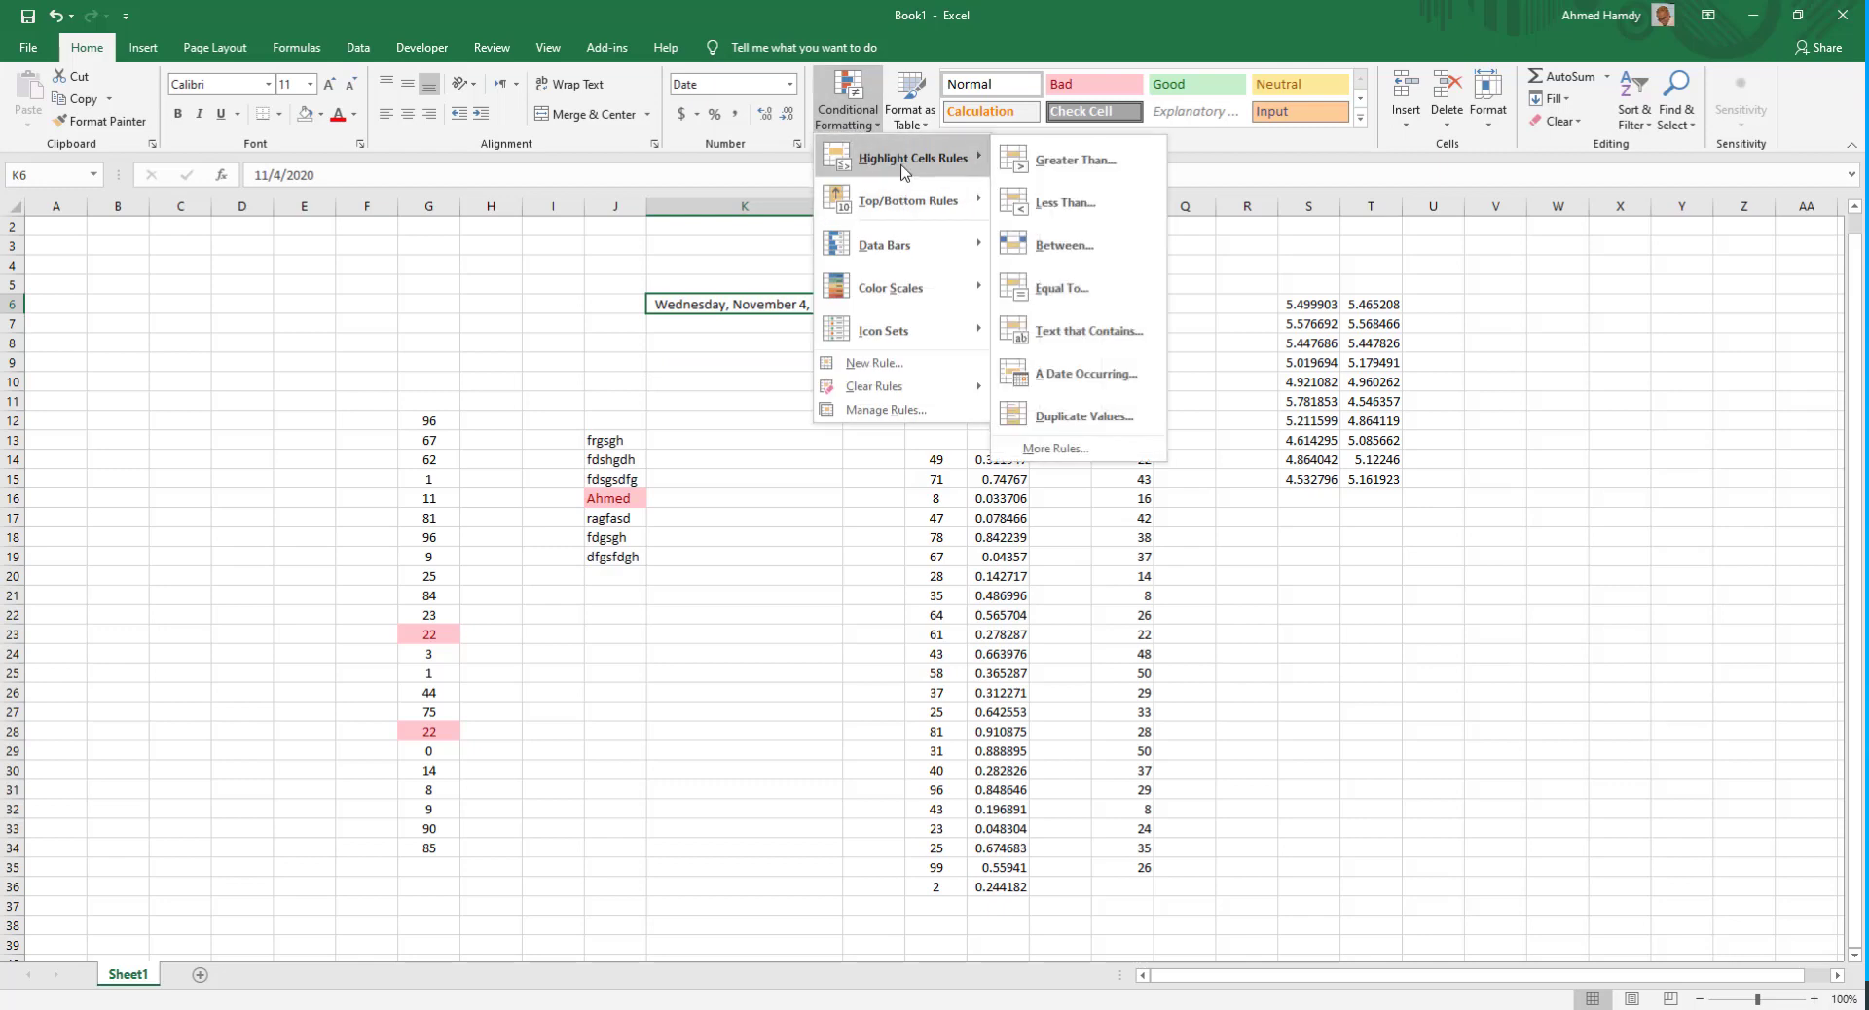
{"action": "left_click", "coordinate": [1103, 376]}
{"action": "left_click", "coordinate": [774, 471]}
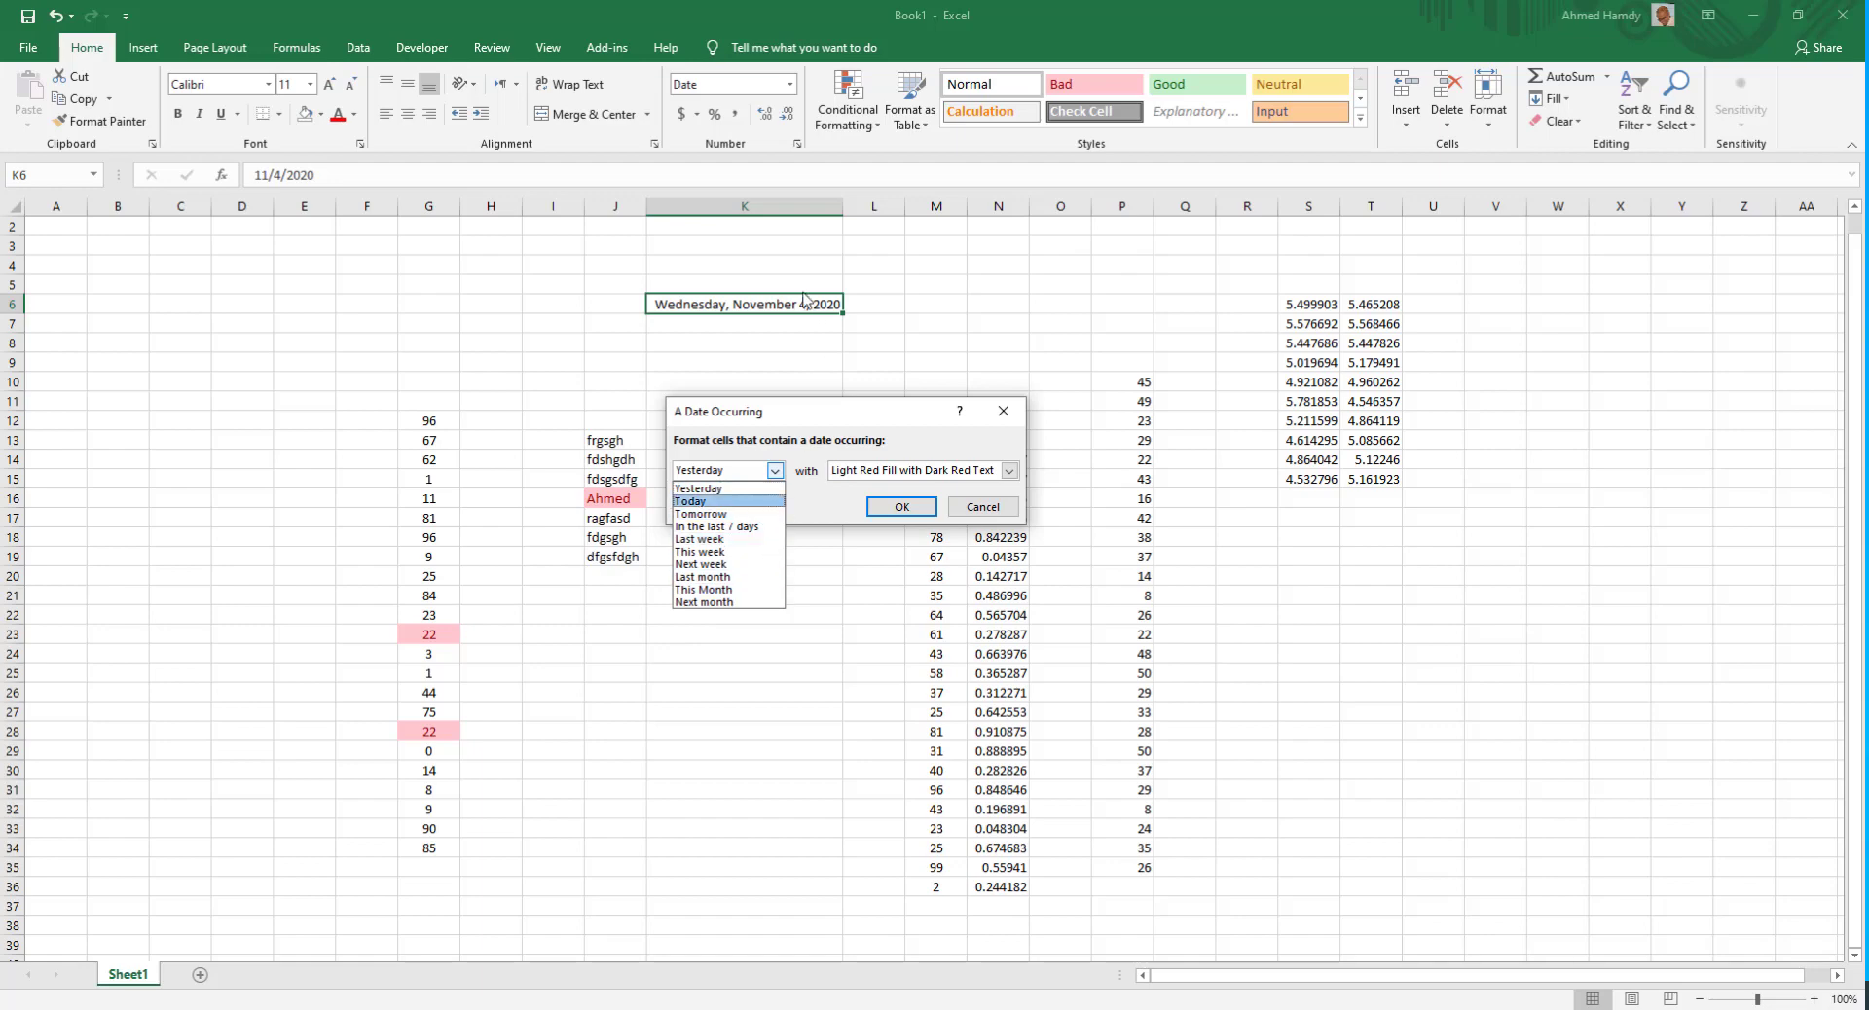
{"action": "left_click", "coordinate": [715, 501]}
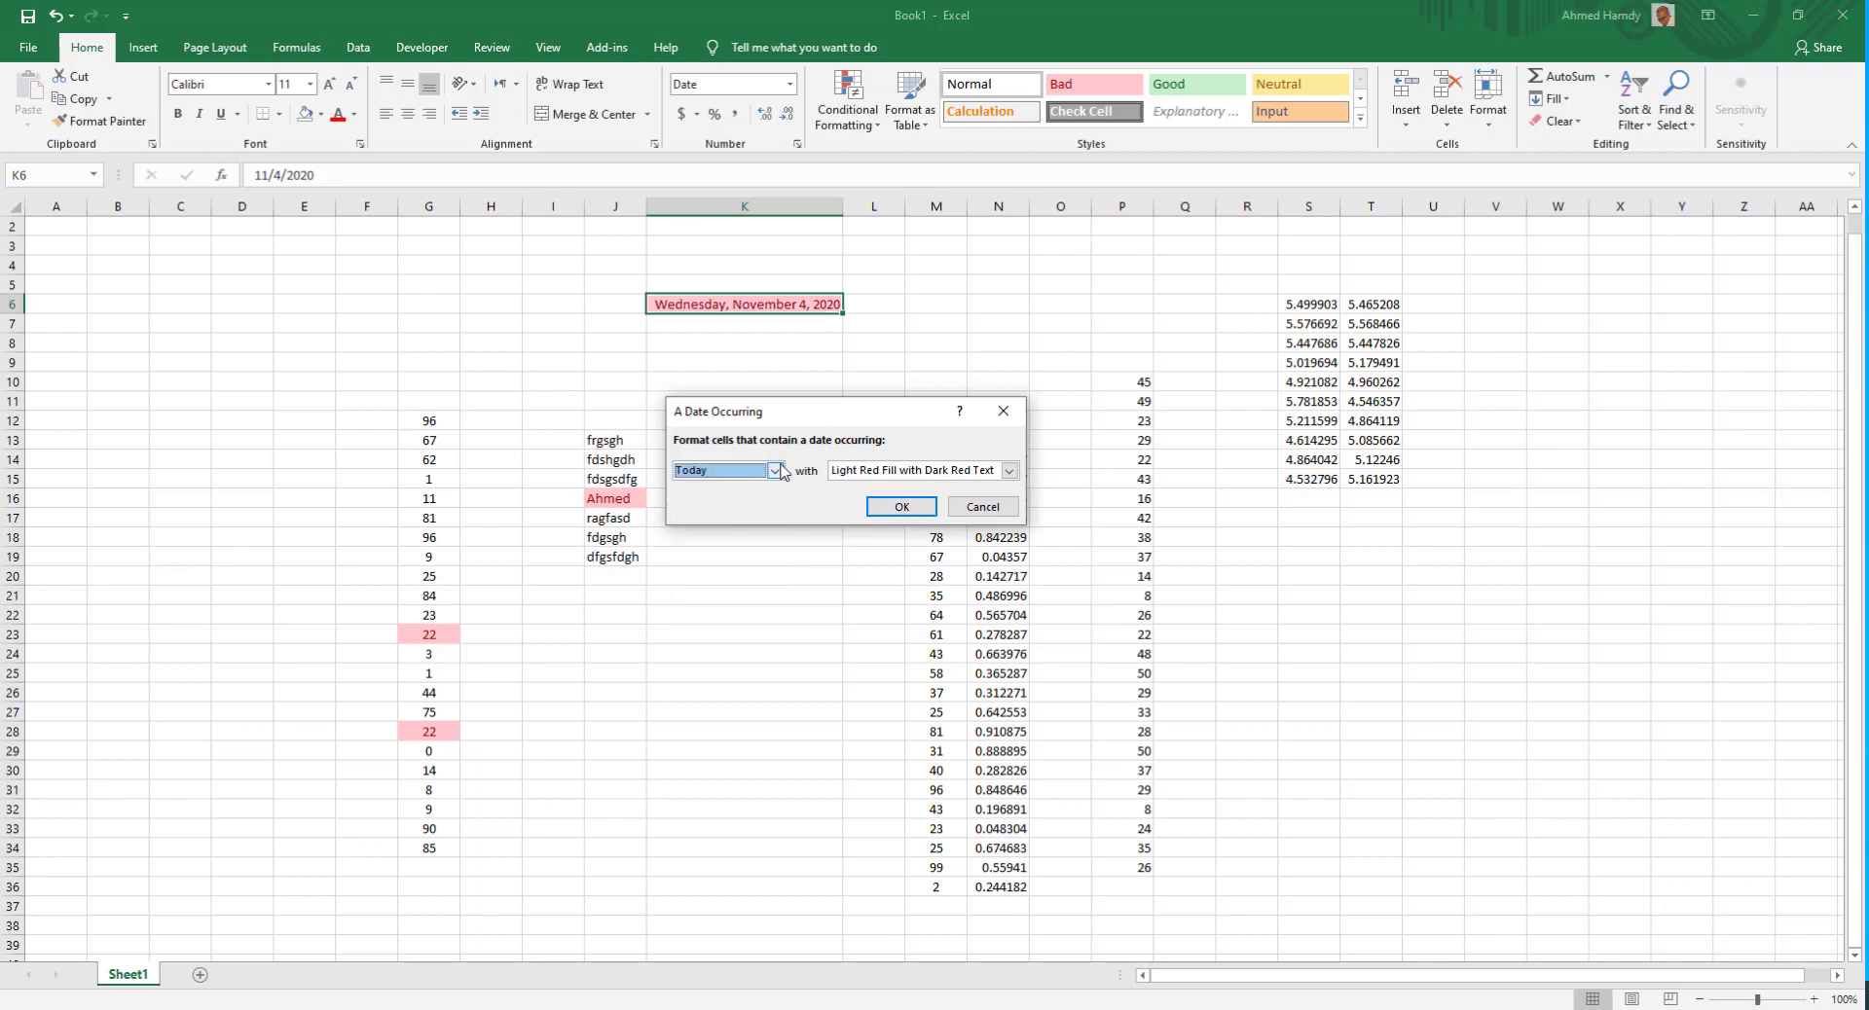
{"action": "left_click", "coordinate": [774, 470]}
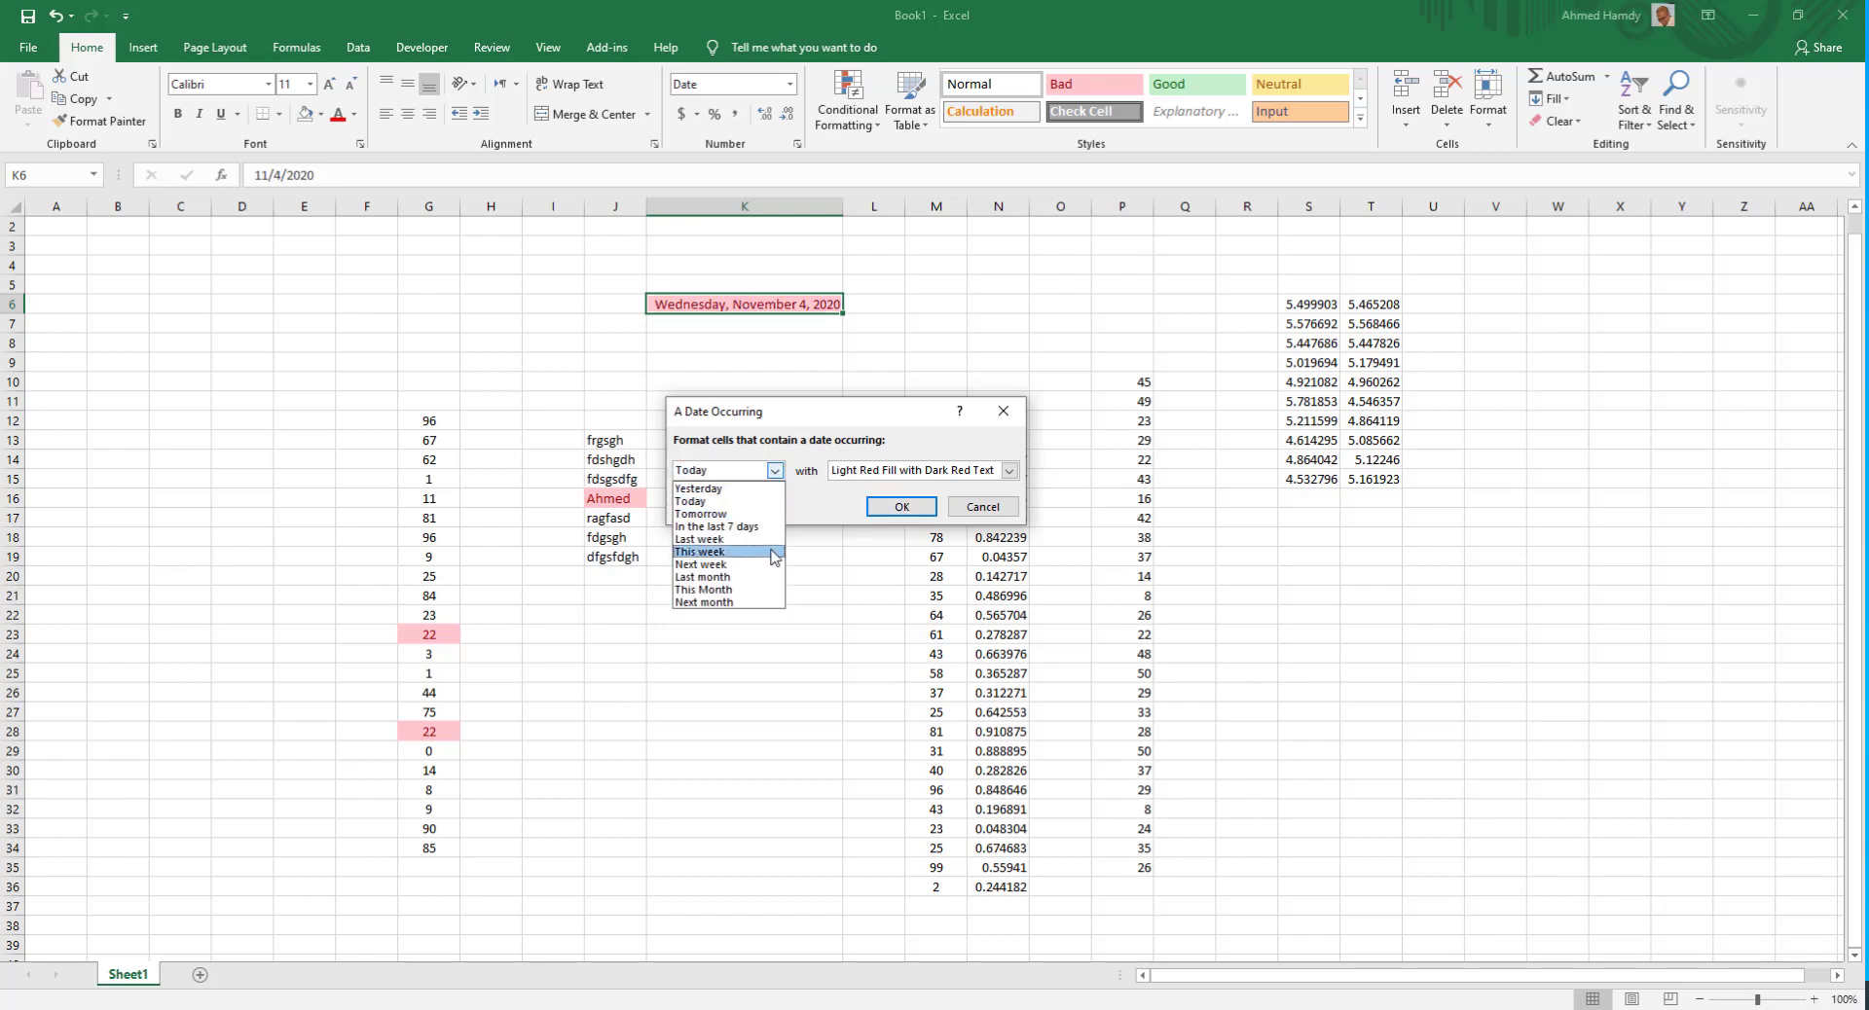
{"action": "left_click", "coordinate": [959, 506]}
{"action": "left_click", "coordinate": [962, 508]}
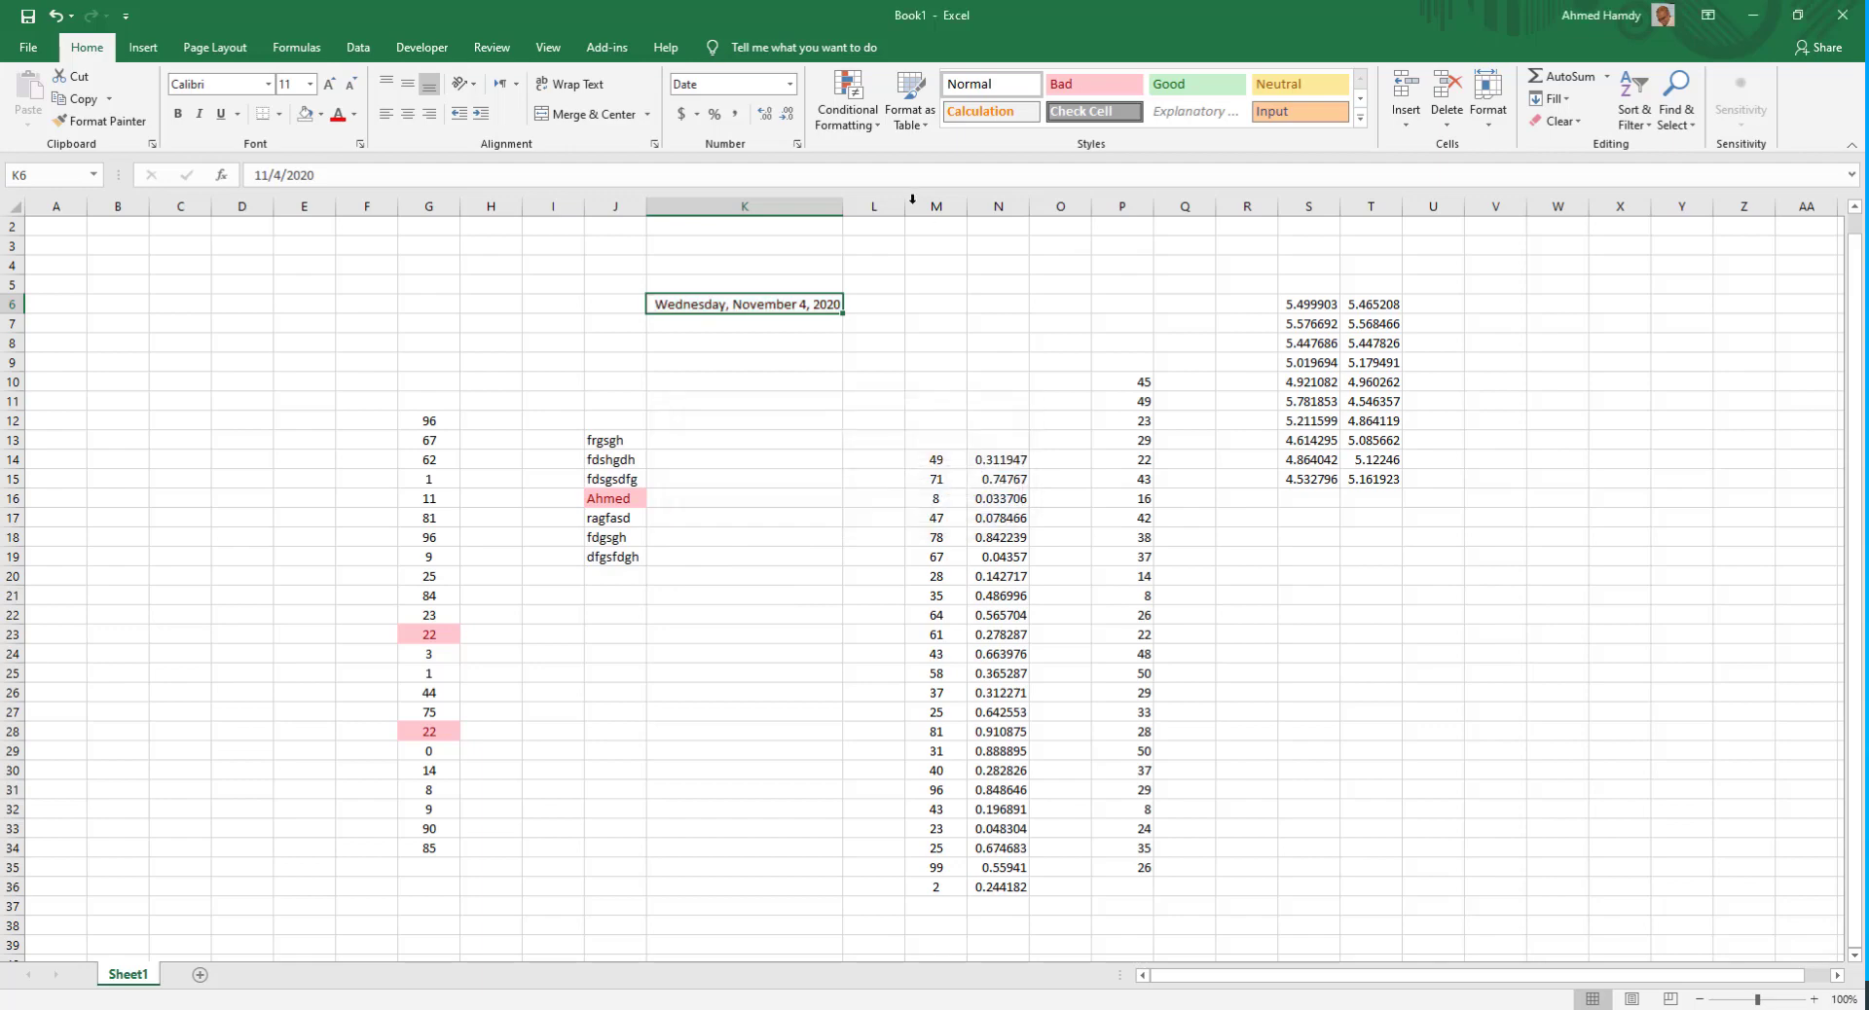
{"action": "left_click", "coordinate": [847, 98]}
- Look over Highlight Cells Rules > Duplicate Values, then select cells in column K, ending on K15
{"action": "mouse_move", "coordinate": [913, 157]}
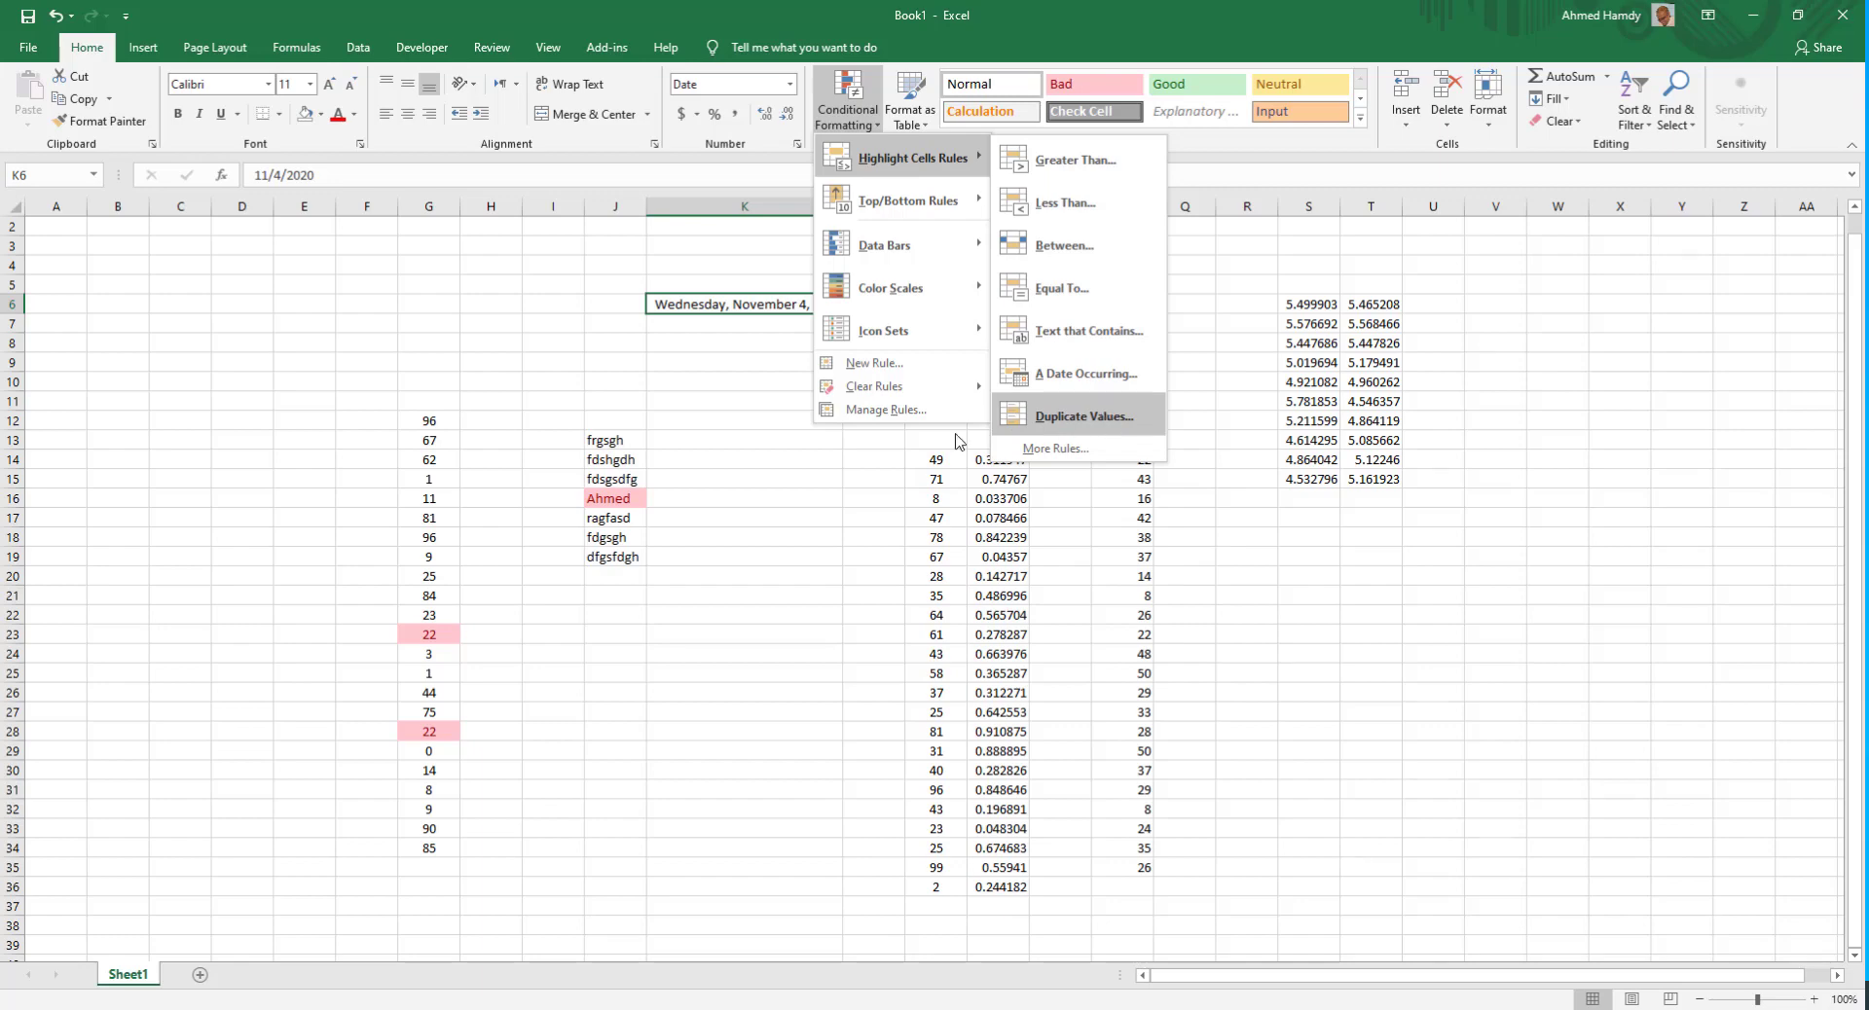
{"action": "left_click", "coordinate": [681, 545]}
{"action": "left_click", "coordinate": [682, 553]}
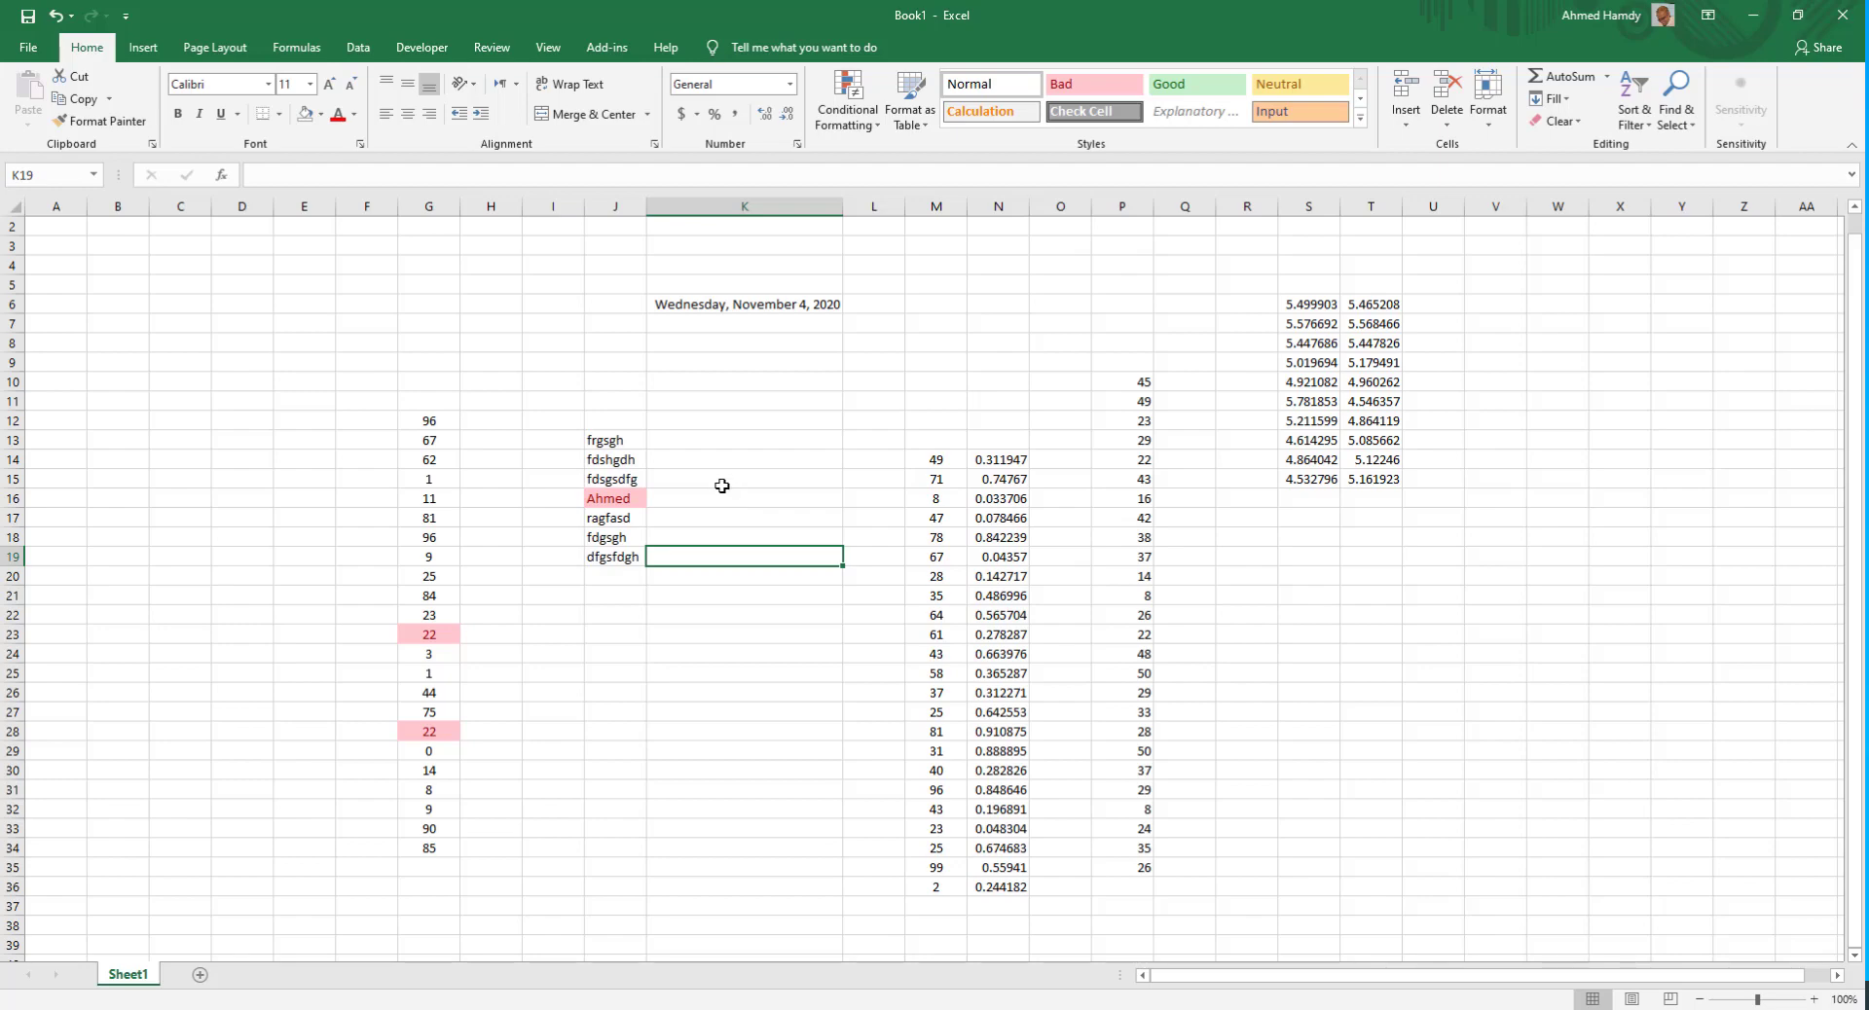
{"action": "left_click", "coordinate": [727, 458]}
{"action": "left_click", "coordinate": [741, 504]}
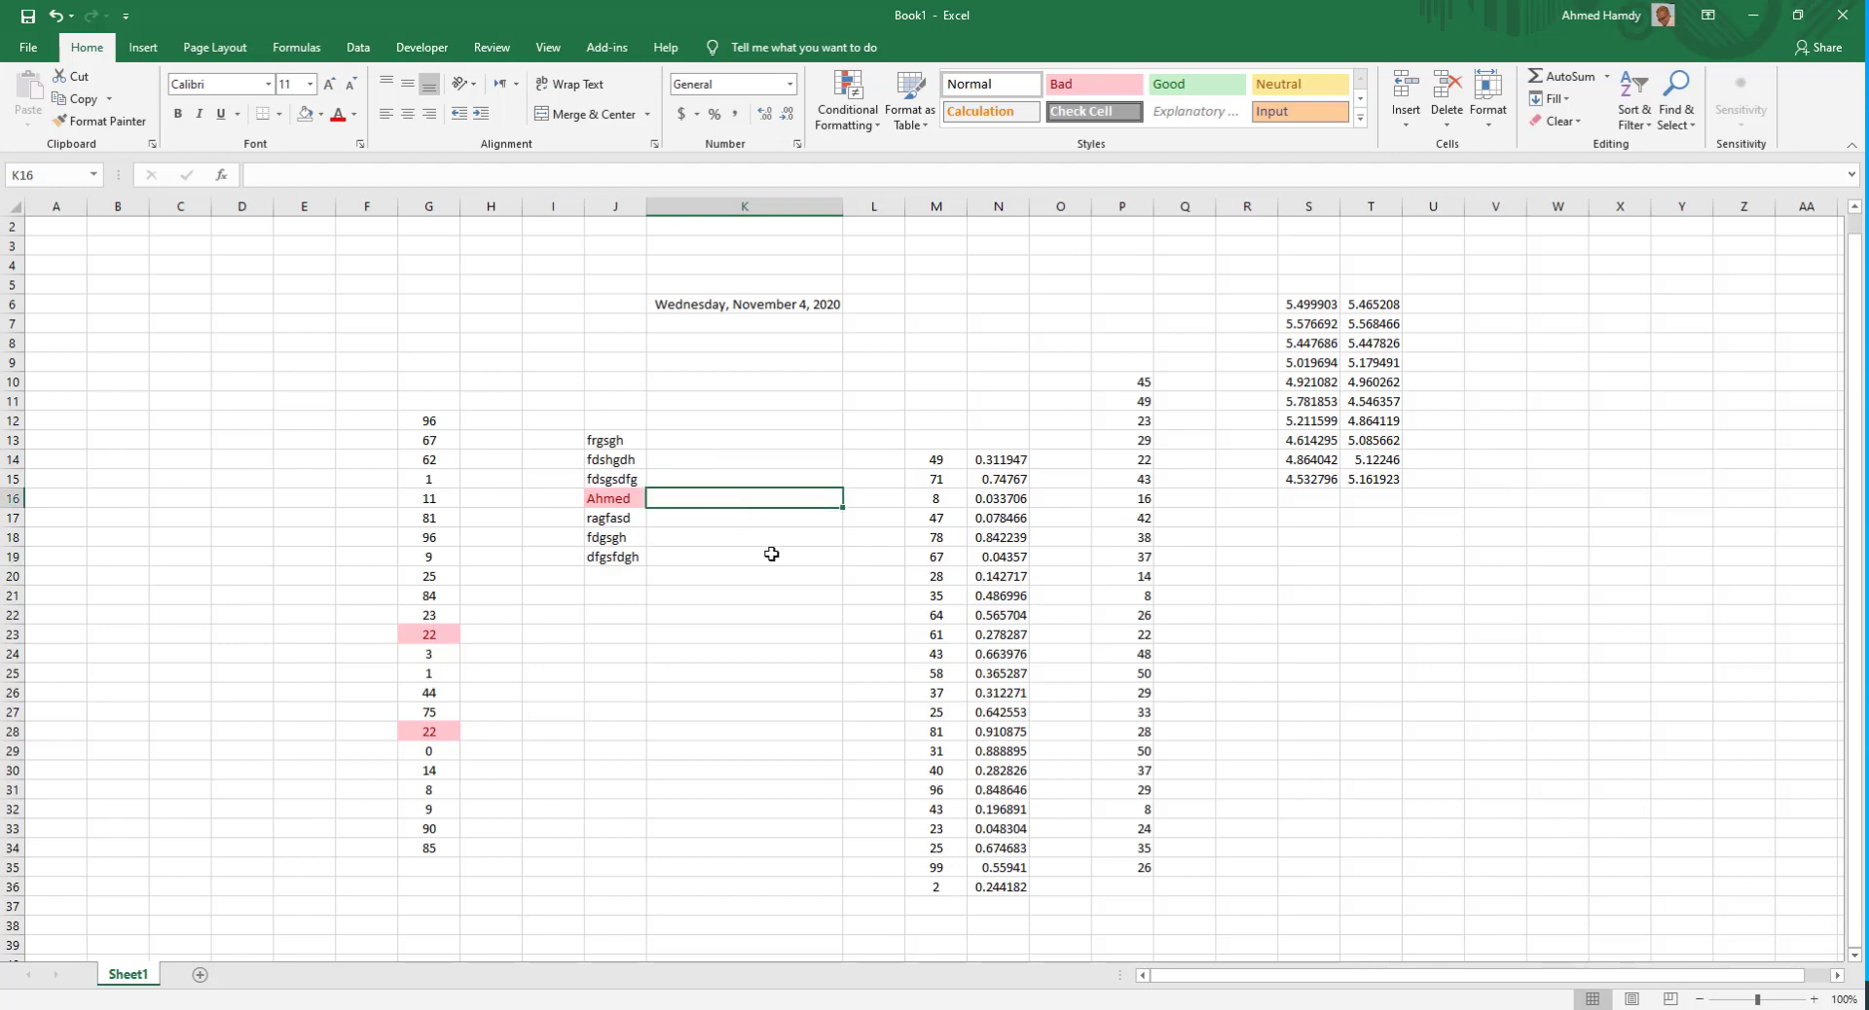
{"action": "left_click", "coordinate": [769, 554]}
{"action": "left_click", "coordinate": [835, 127]}
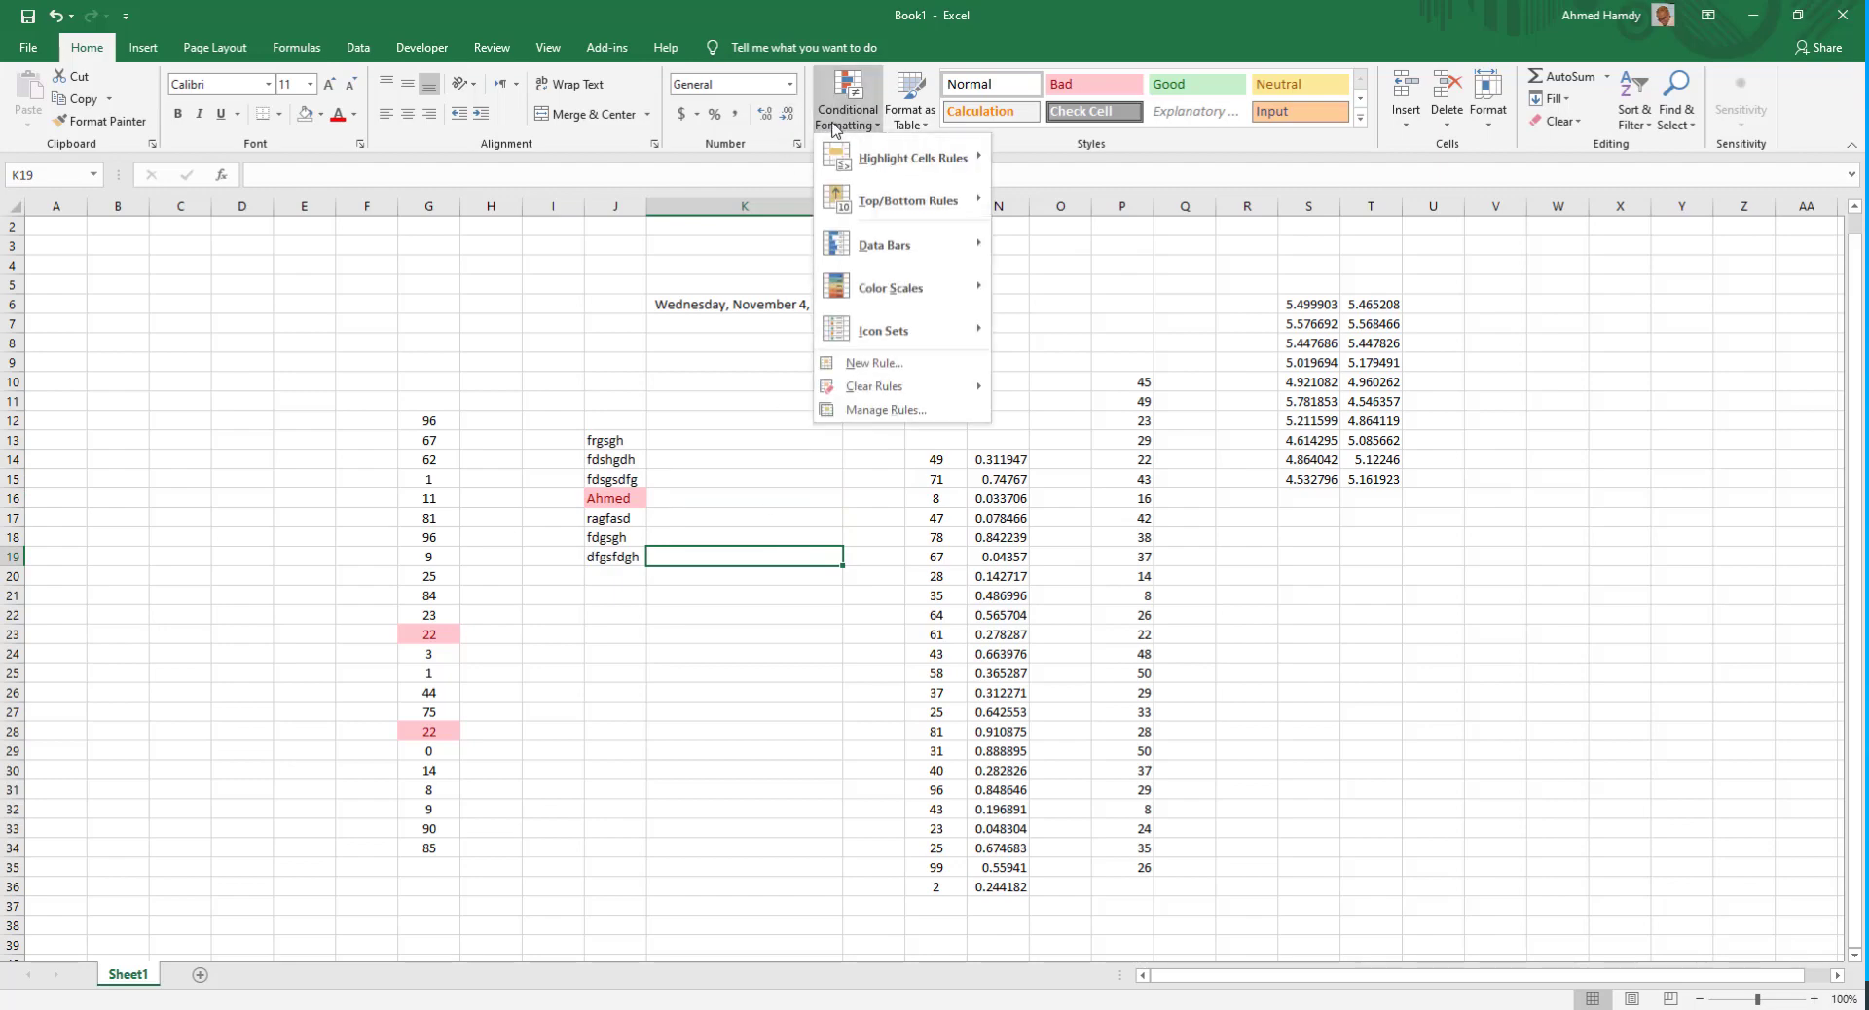
{"action": "left_click", "coordinate": [764, 479]}
- Enter 76465754 in K15 and copy it into K23 and K28
{"action": "type", "text": "76465754"}
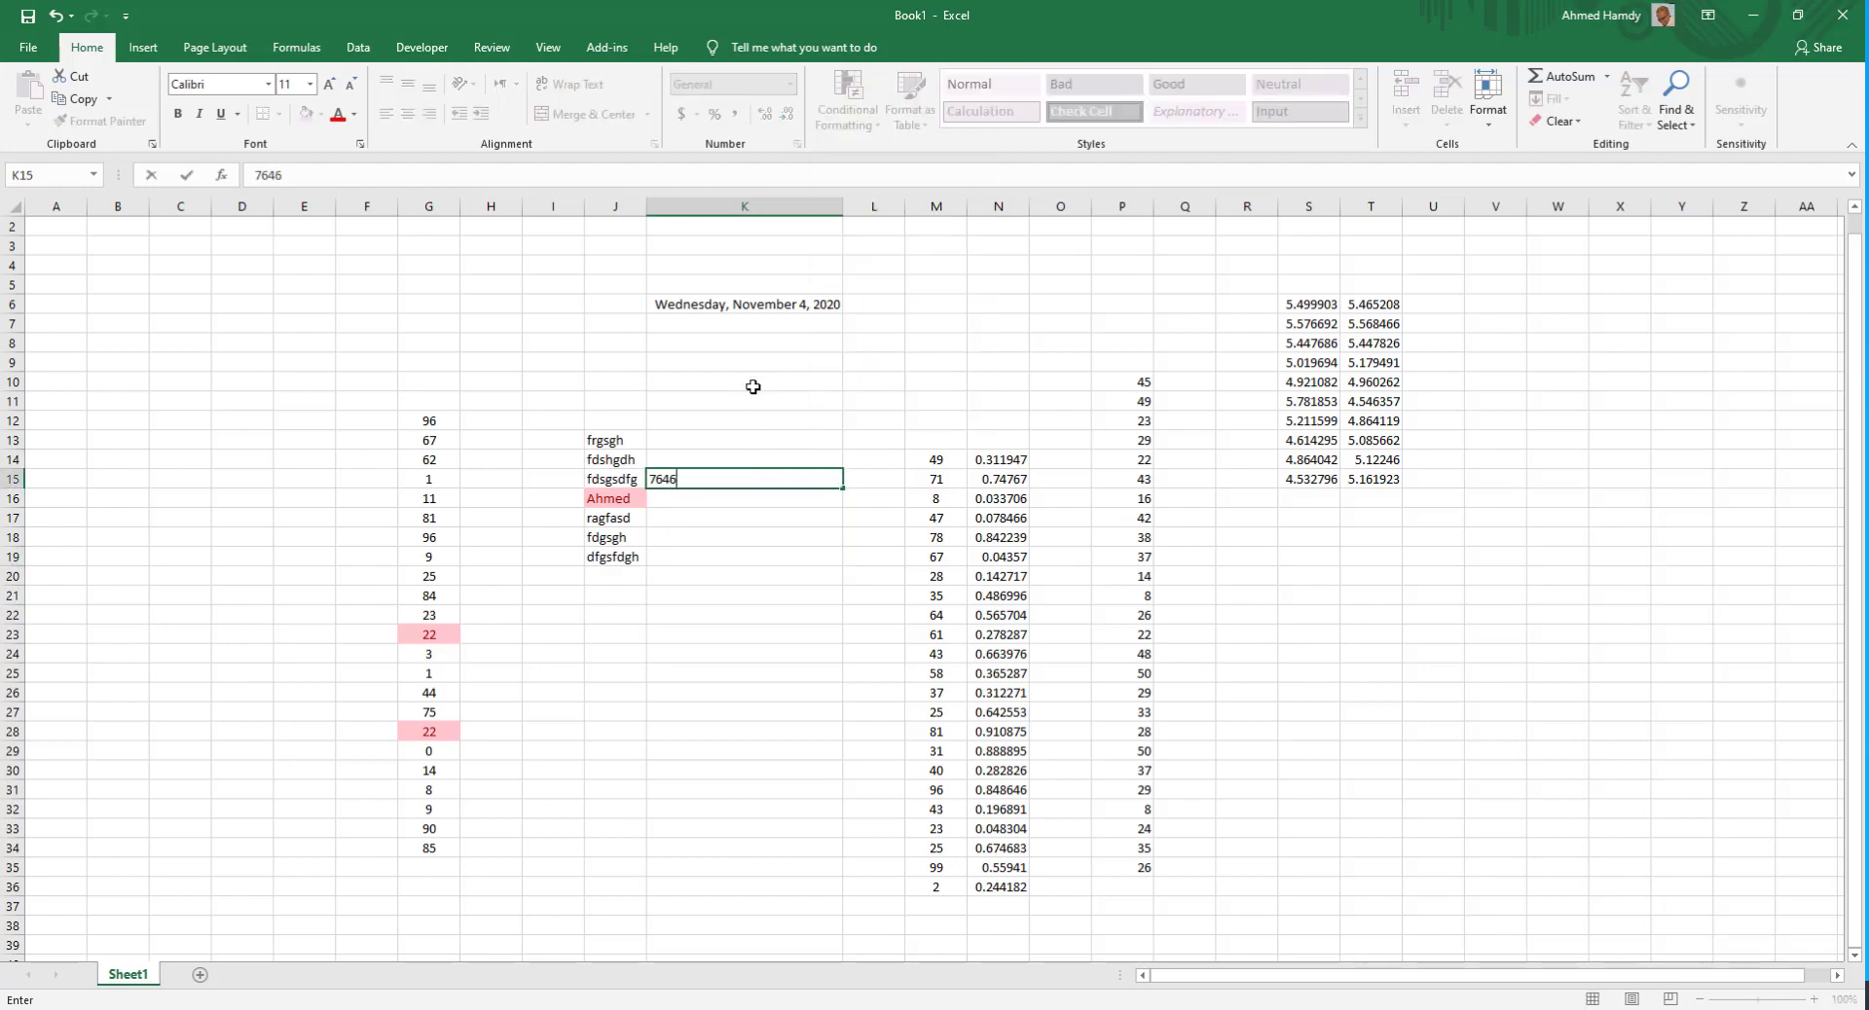
{"action": "left_click", "coordinate": [722, 498]}
{"action": "left_click", "coordinate": [819, 477]}
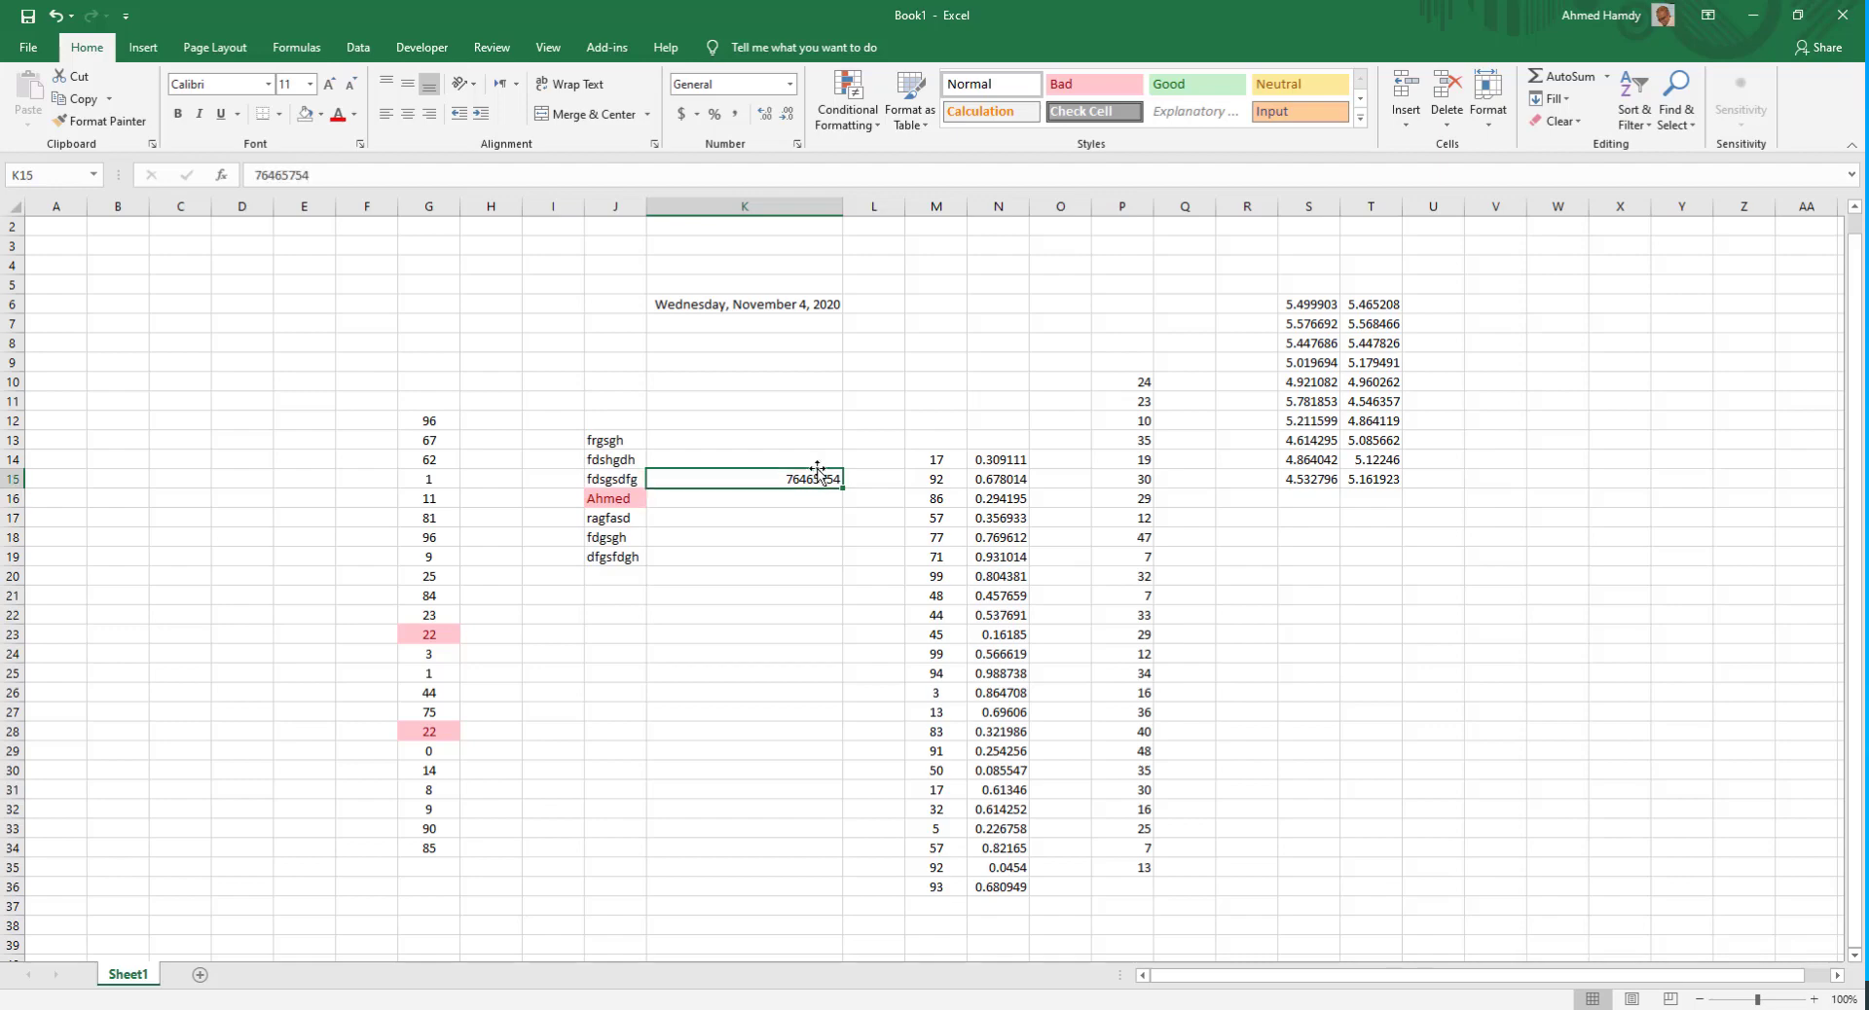
{"action": "key", "text": "ctrl+c"}
{"action": "left_click", "coordinate": [751, 632]}
{"action": "key", "text": "ctrl+v"}
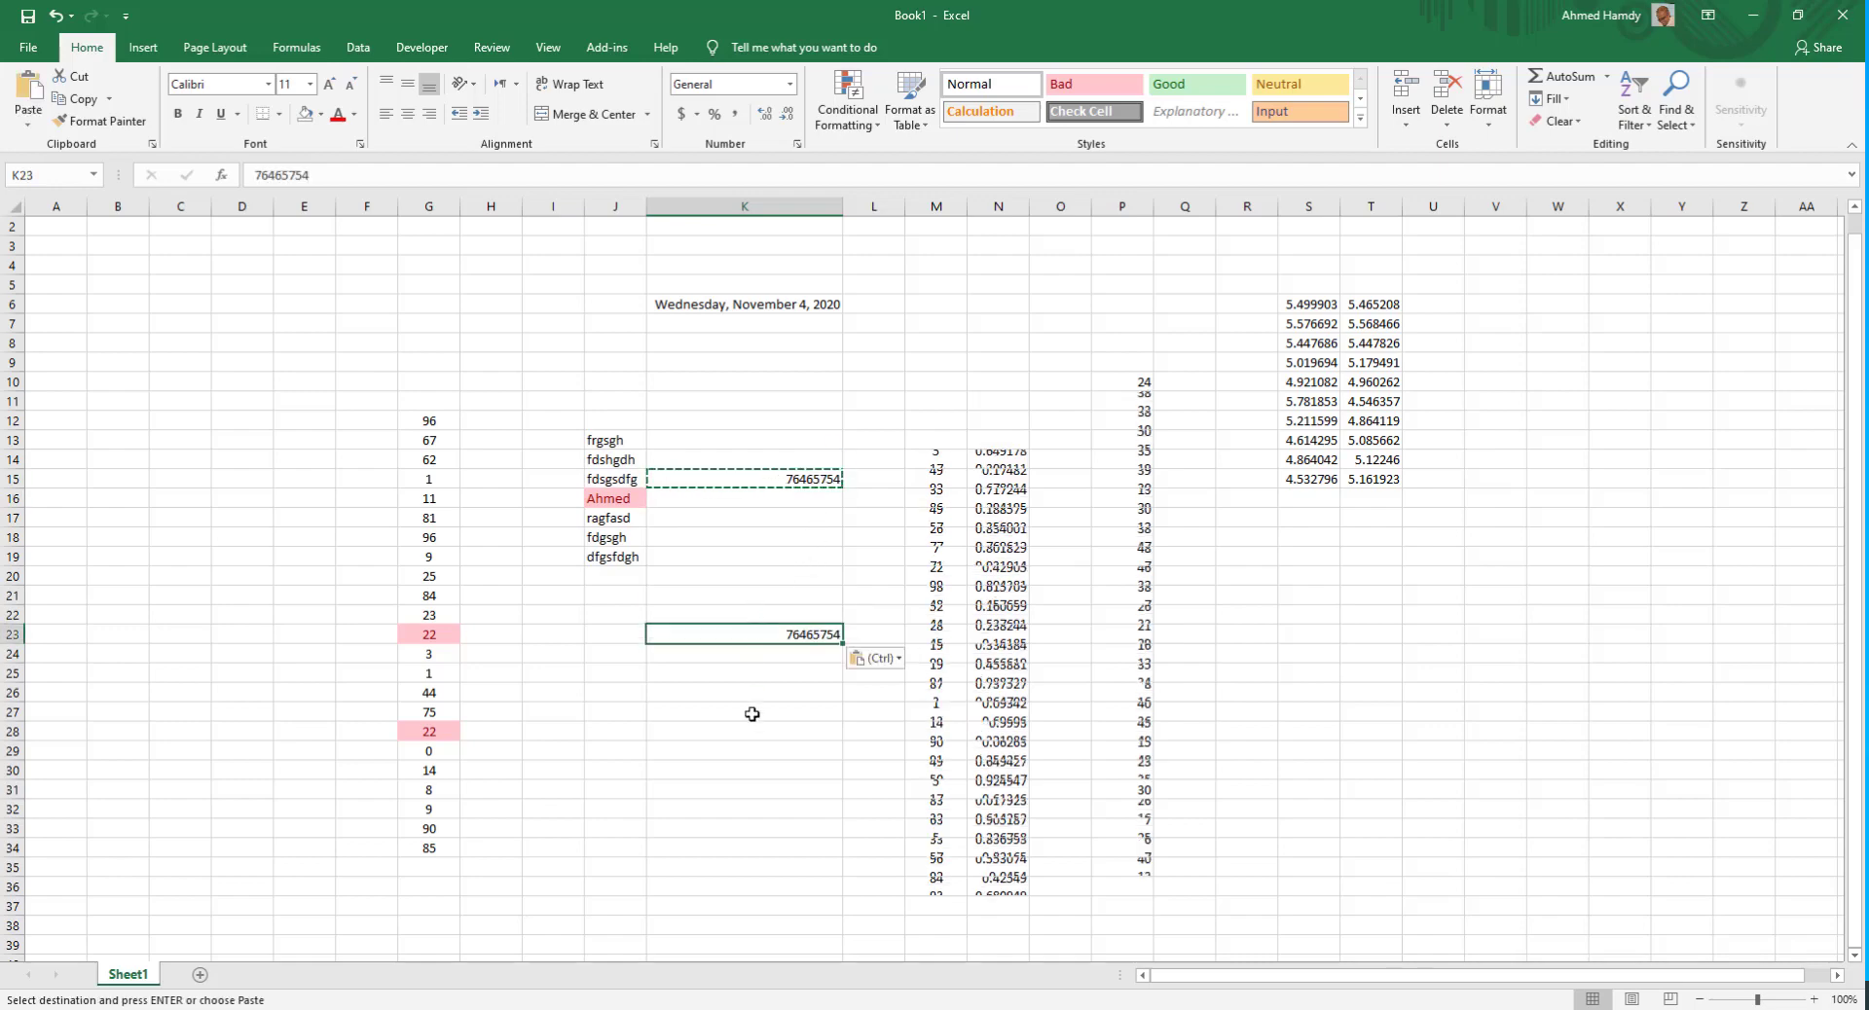
{"action": "left_click", "coordinate": [755, 734]}
{"action": "key", "text": "ctrl+v"}
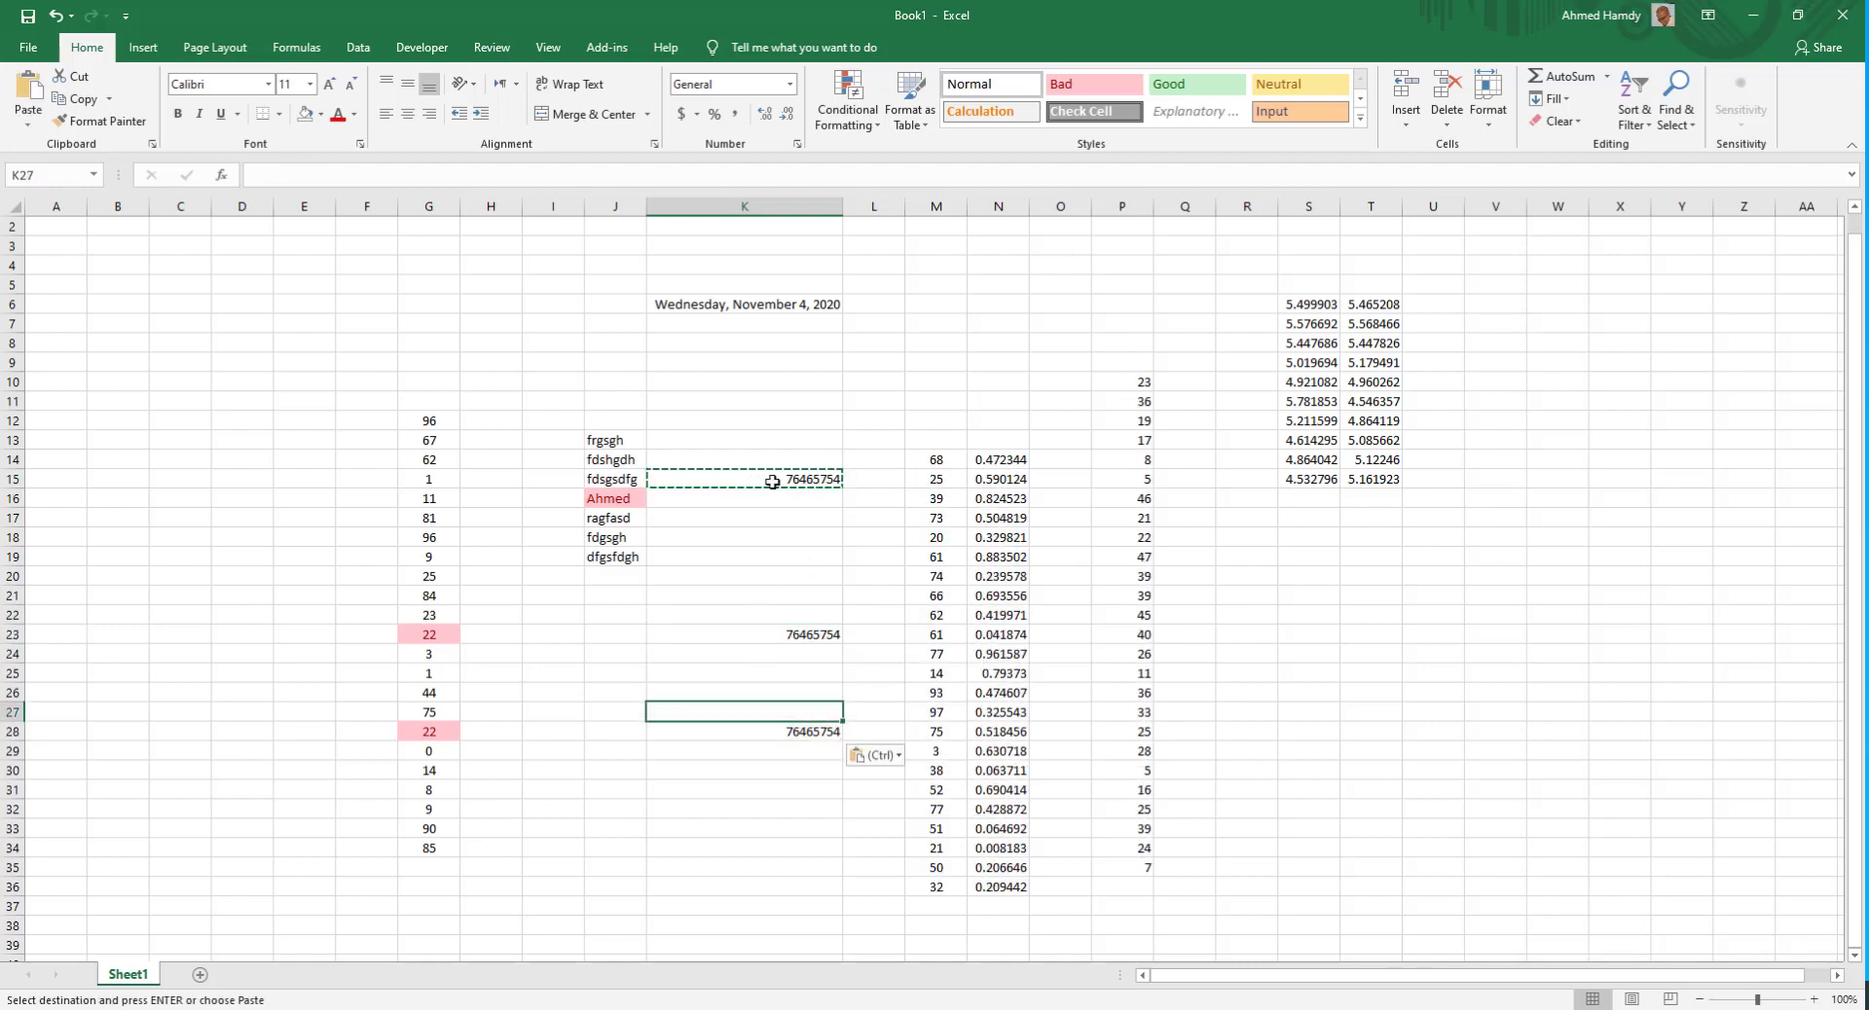
- Copy the random values from N14:N19 into K16:K21
{"action": "left_click", "coordinate": [775, 464]}
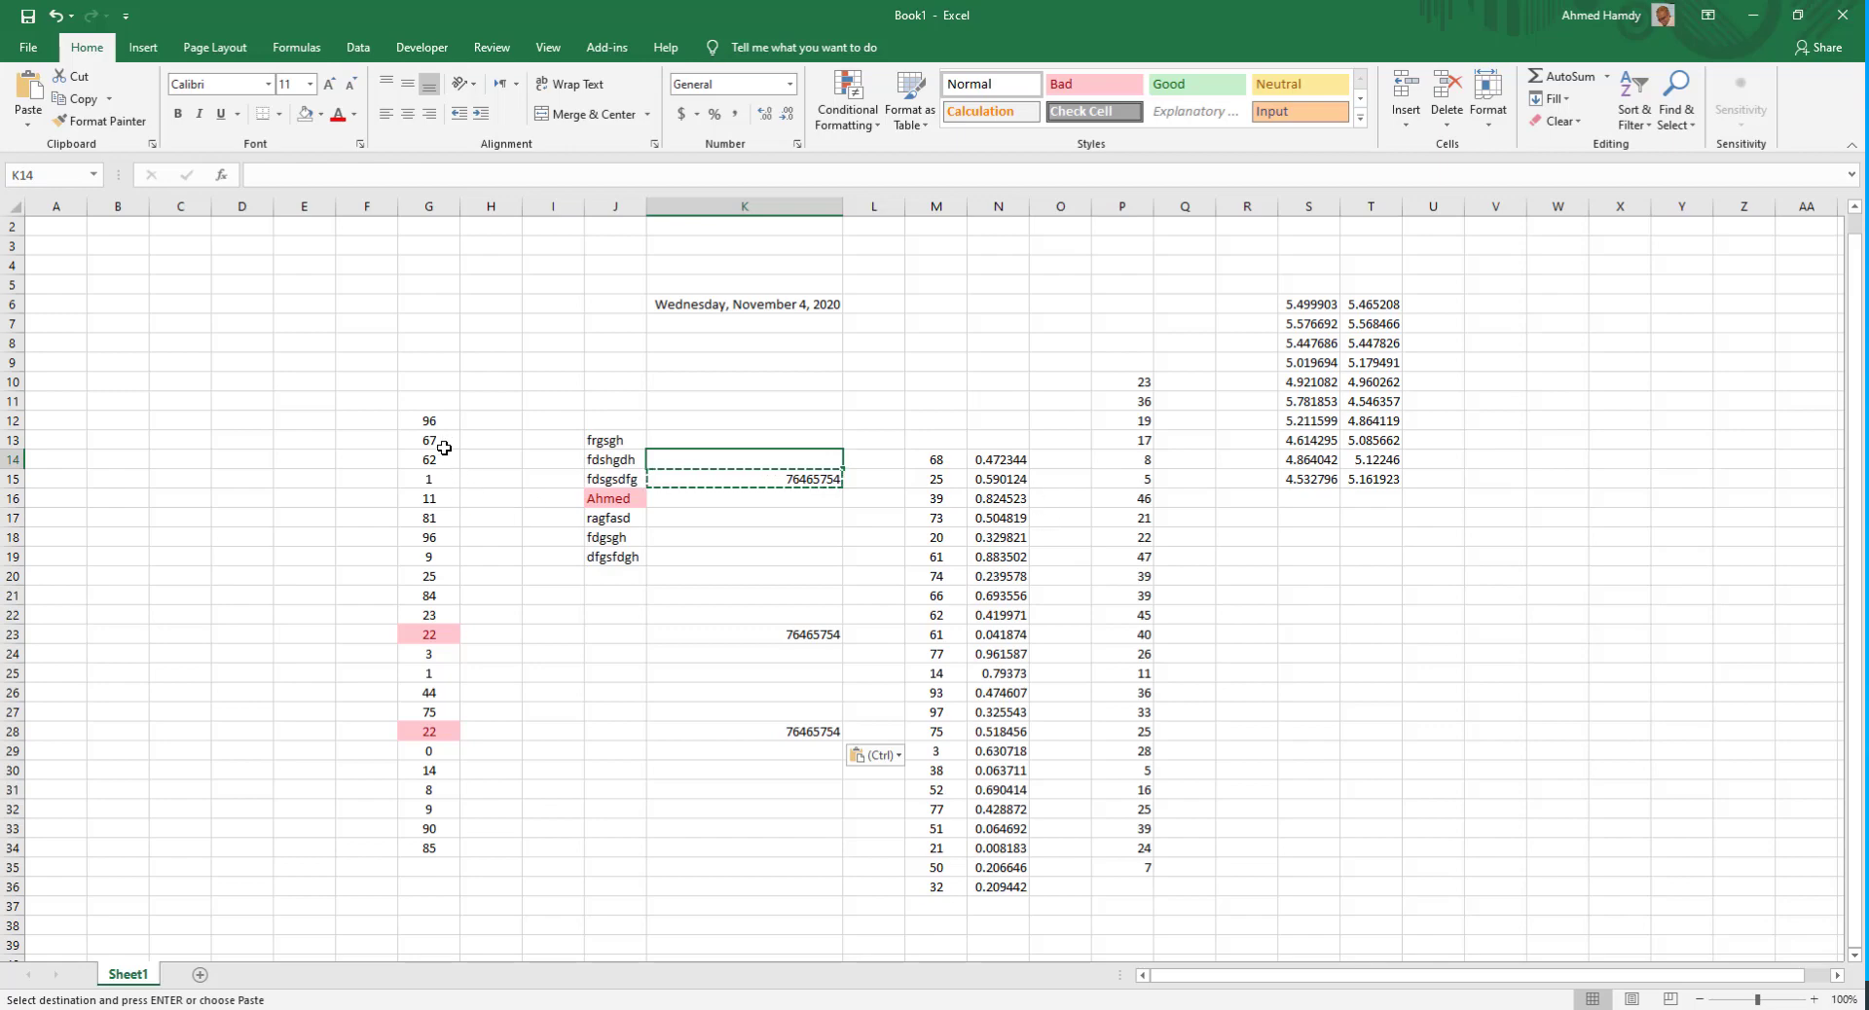
{"action": "left_click_drag", "start_coordinate": [1002, 460], "coordinate": [1002, 559]}
{"action": "key", "text": "ctrl+c"}
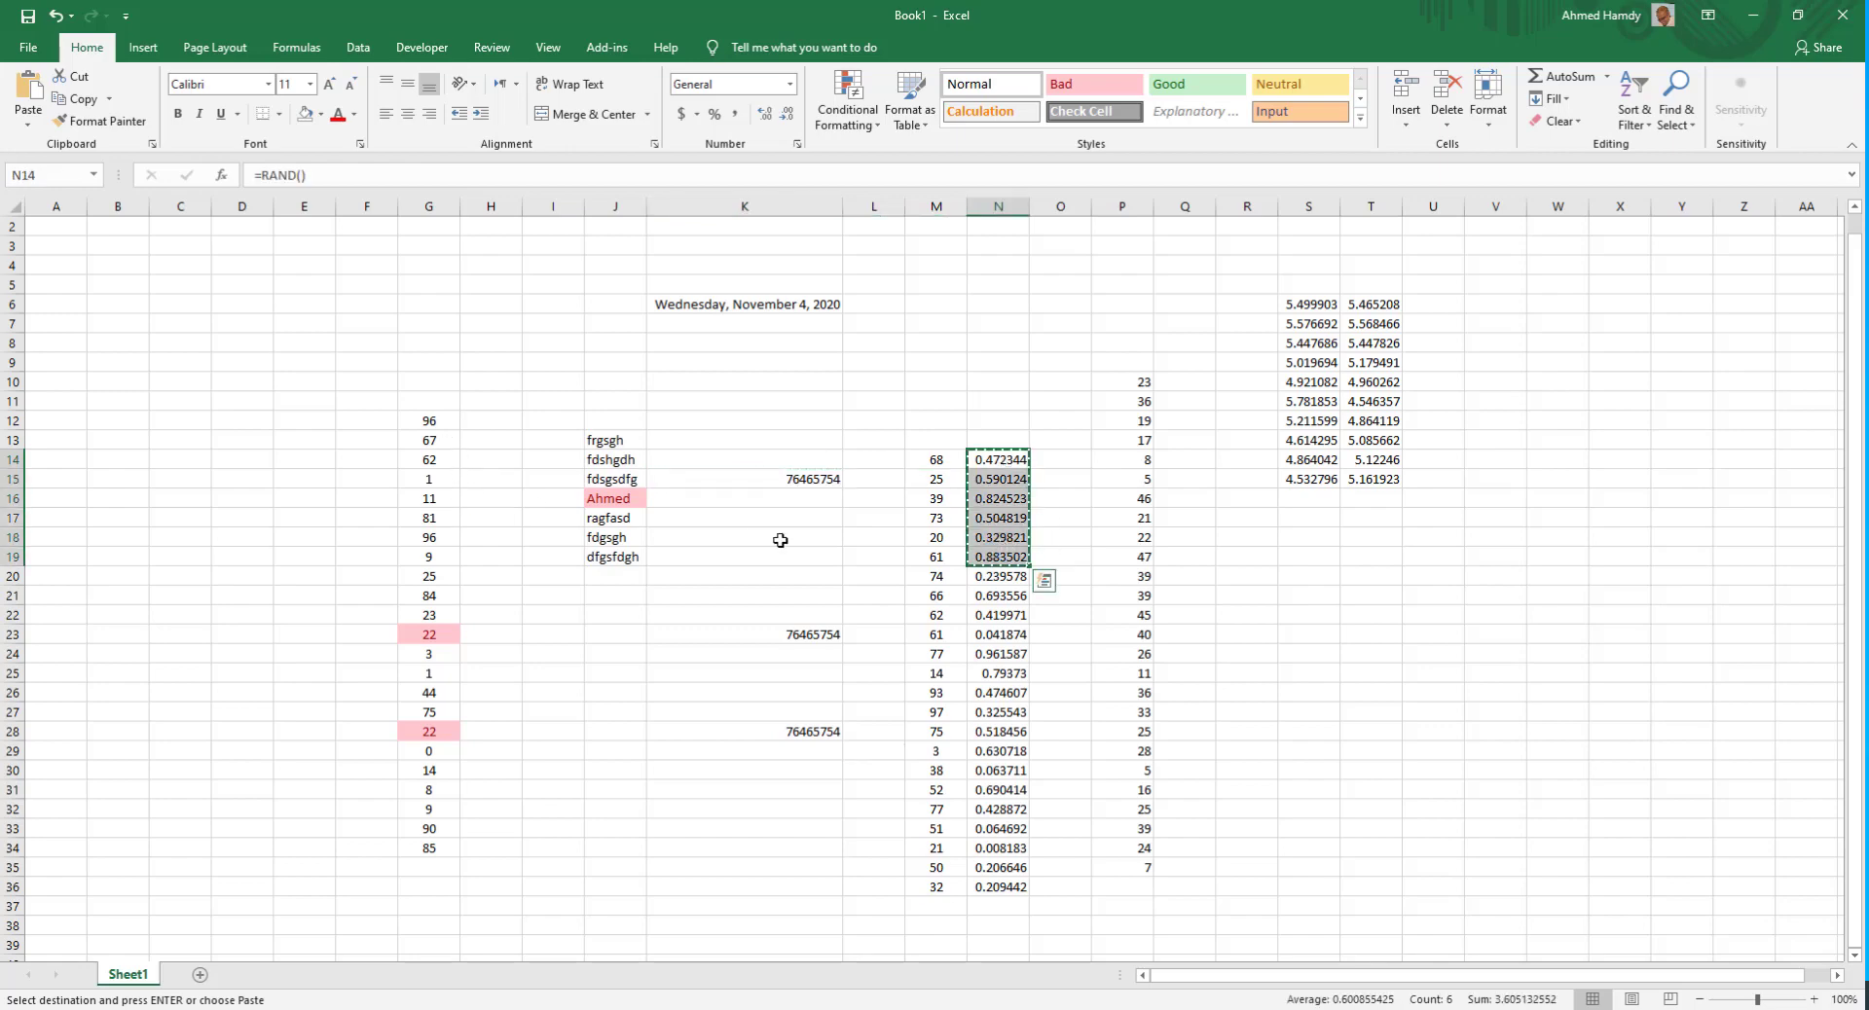
{"action": "left_click", "coordinate": [749, 439]}
{"action": "left_click", "coordinate": [753, 459]}
{"action": "left_click", "coordinate": [763, 499]}
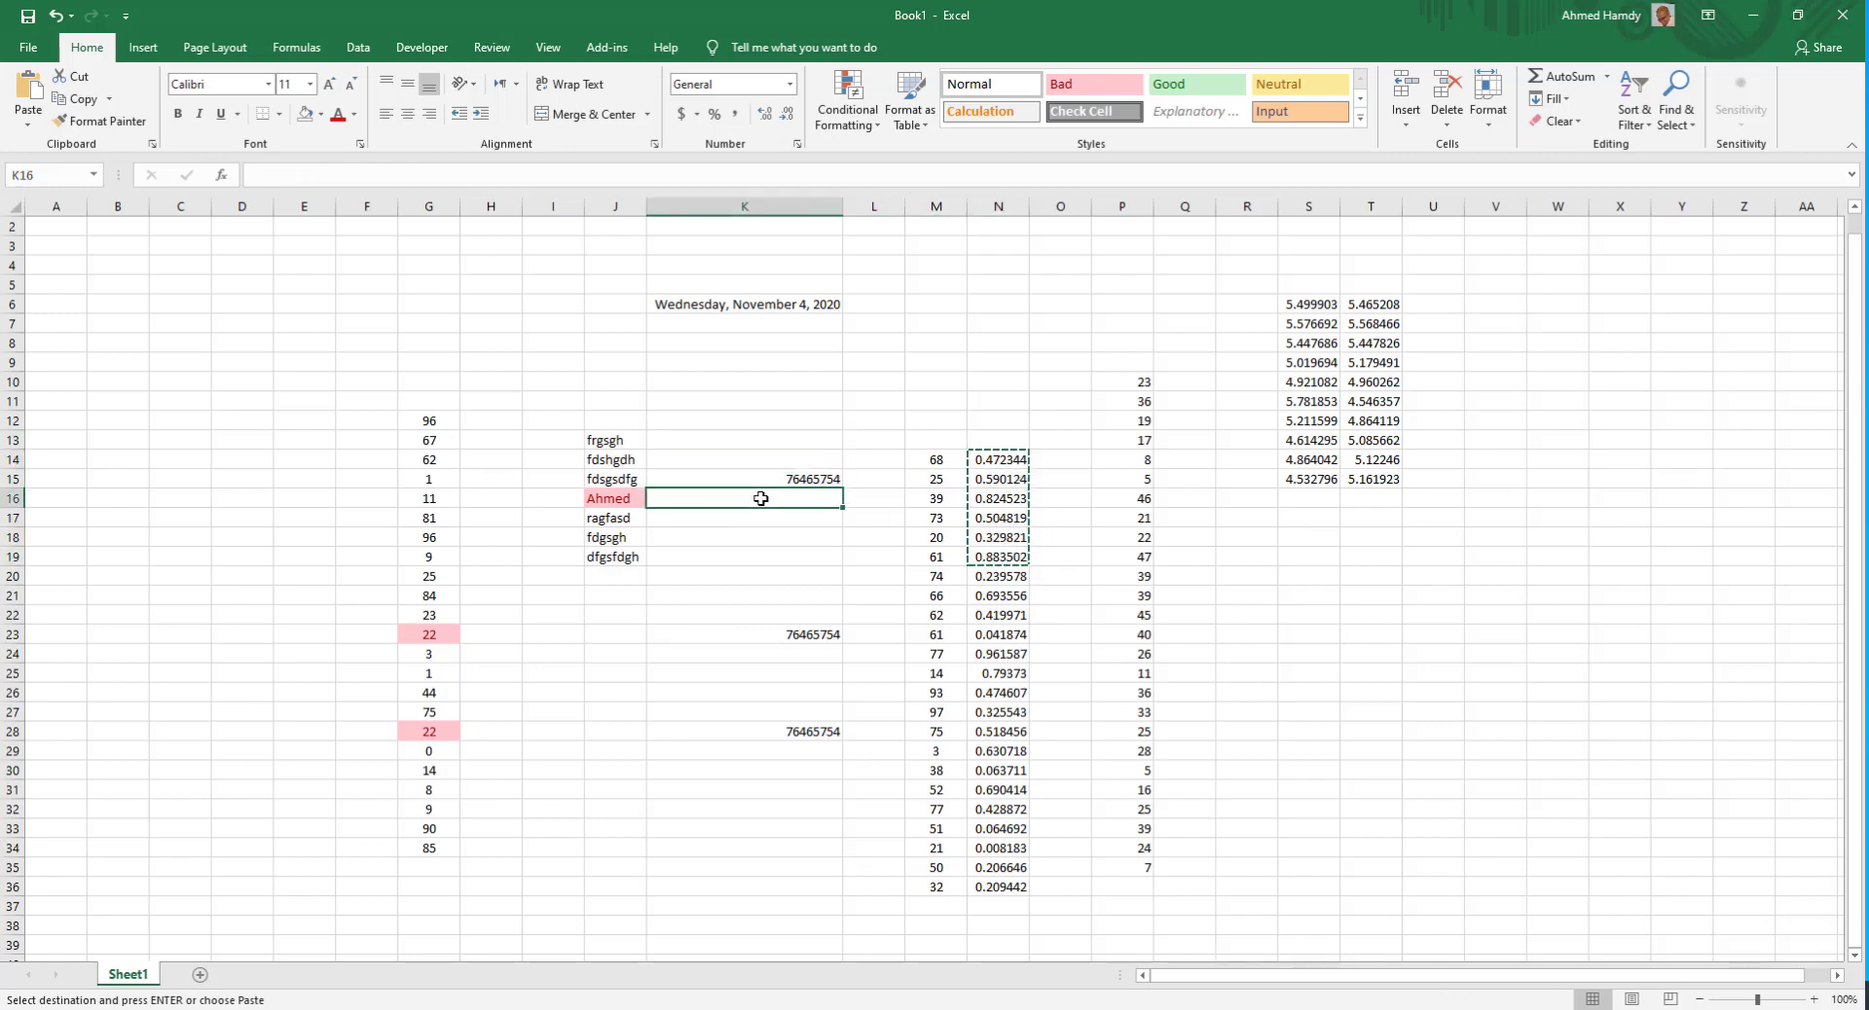
{"action": "key", "text": "ctrl+v"}
- Enter 5632 and 2356257 below the pasted values, discarding a stray entry in K22
{"action": "left_click", "coordinate": [780, 611]}
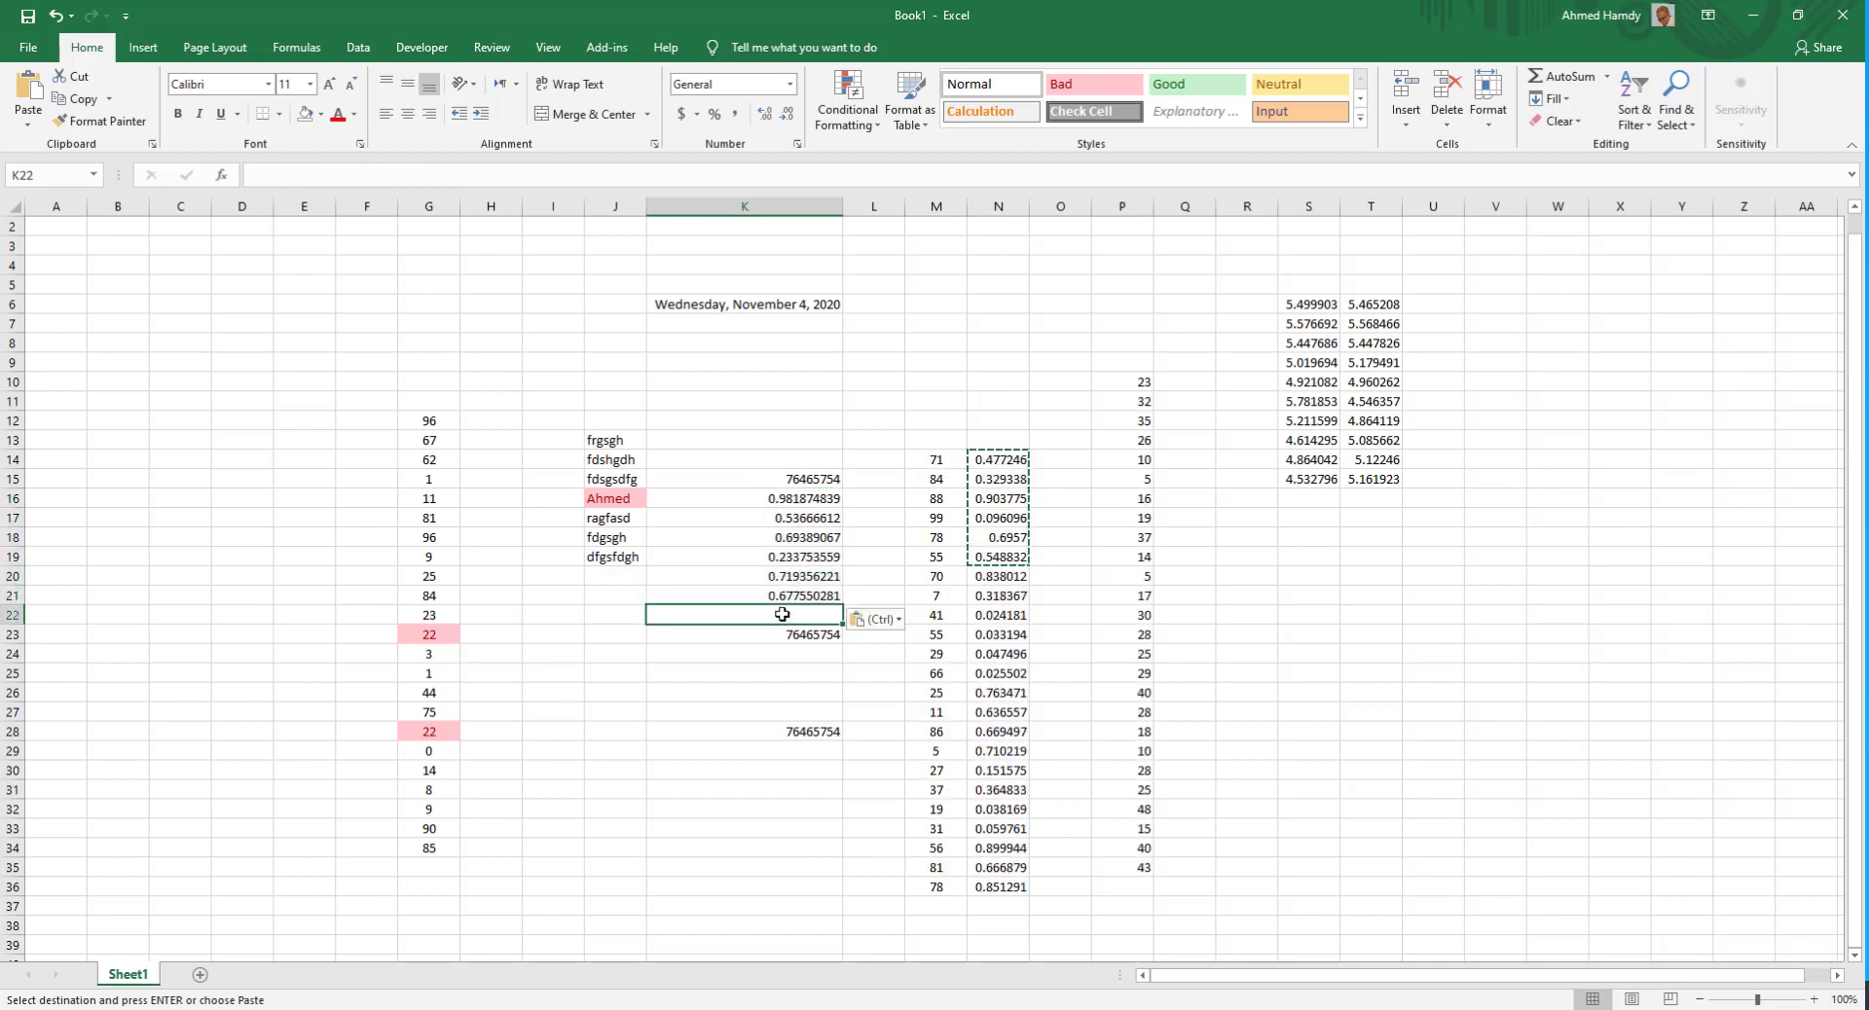
{"action": "type", "text": "frghtsrhsth"}
{"action": "key", "text": "Escape"}
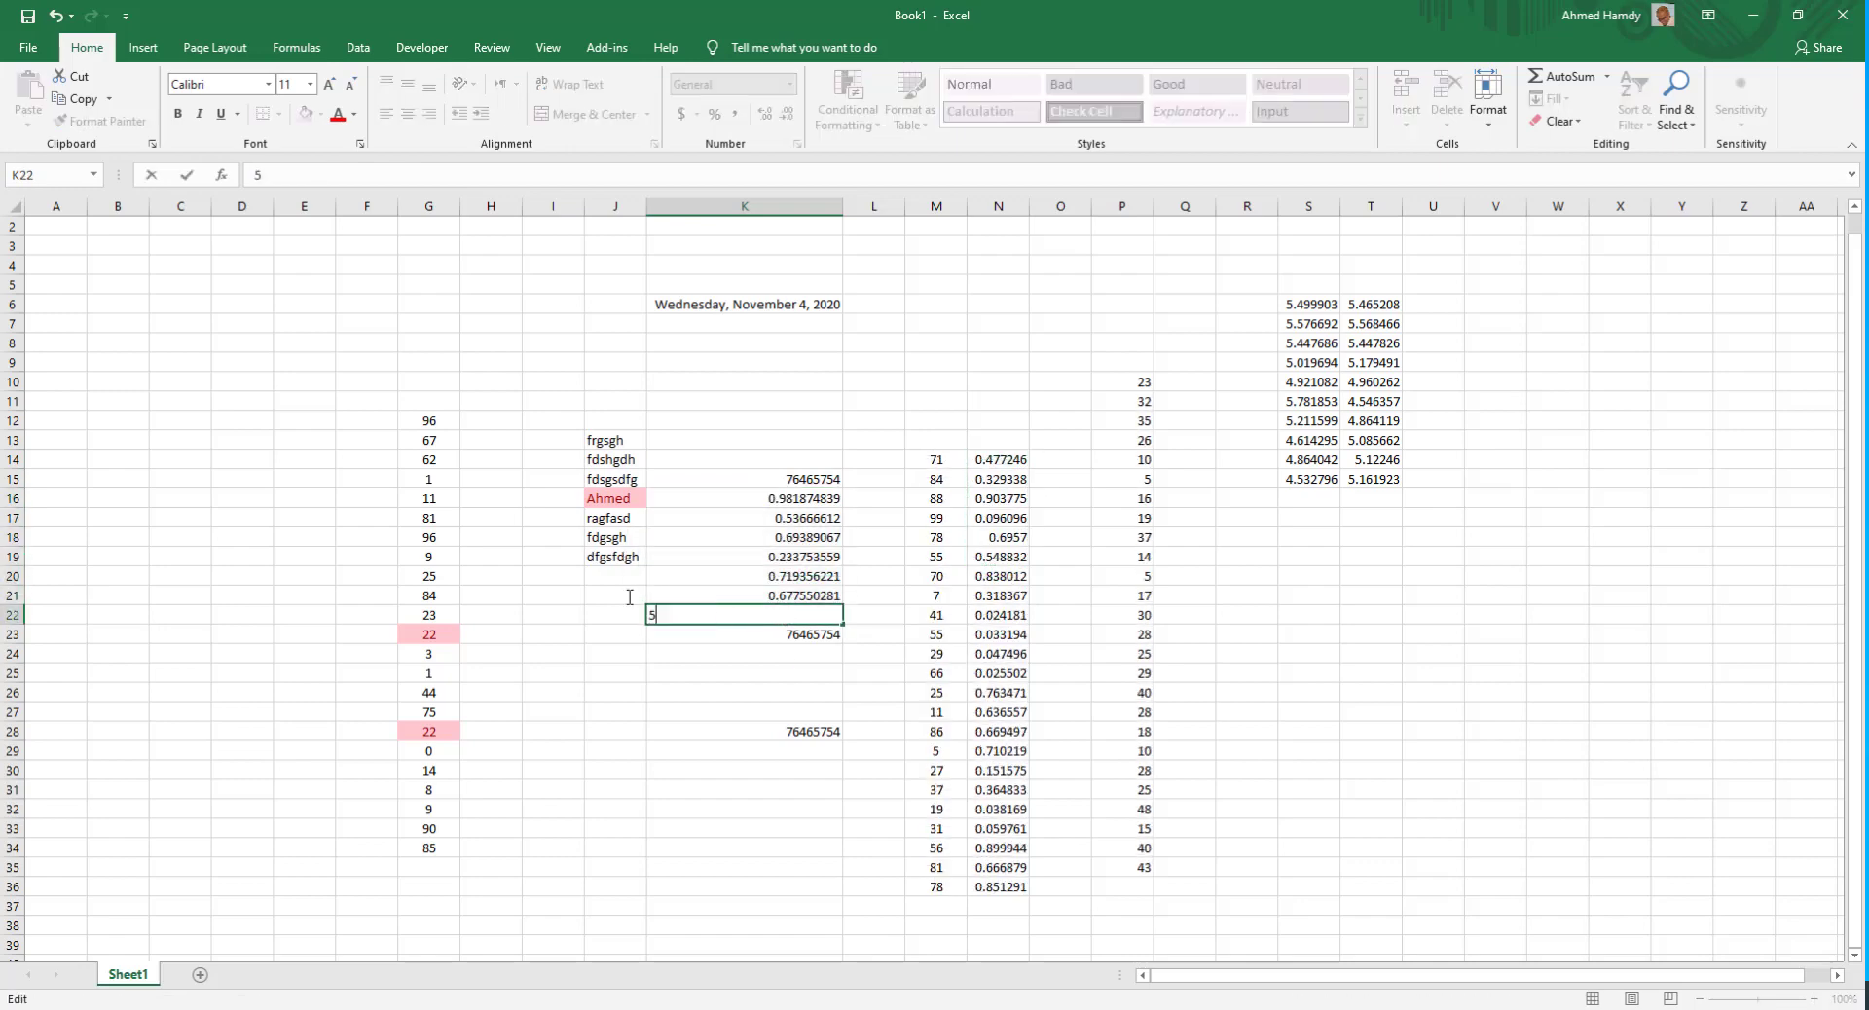
{"action": "type", "text": "5632"}
{"action": "left_click", "coordinate": [736, 651]}
{"action": "type", "text": "2356257"}
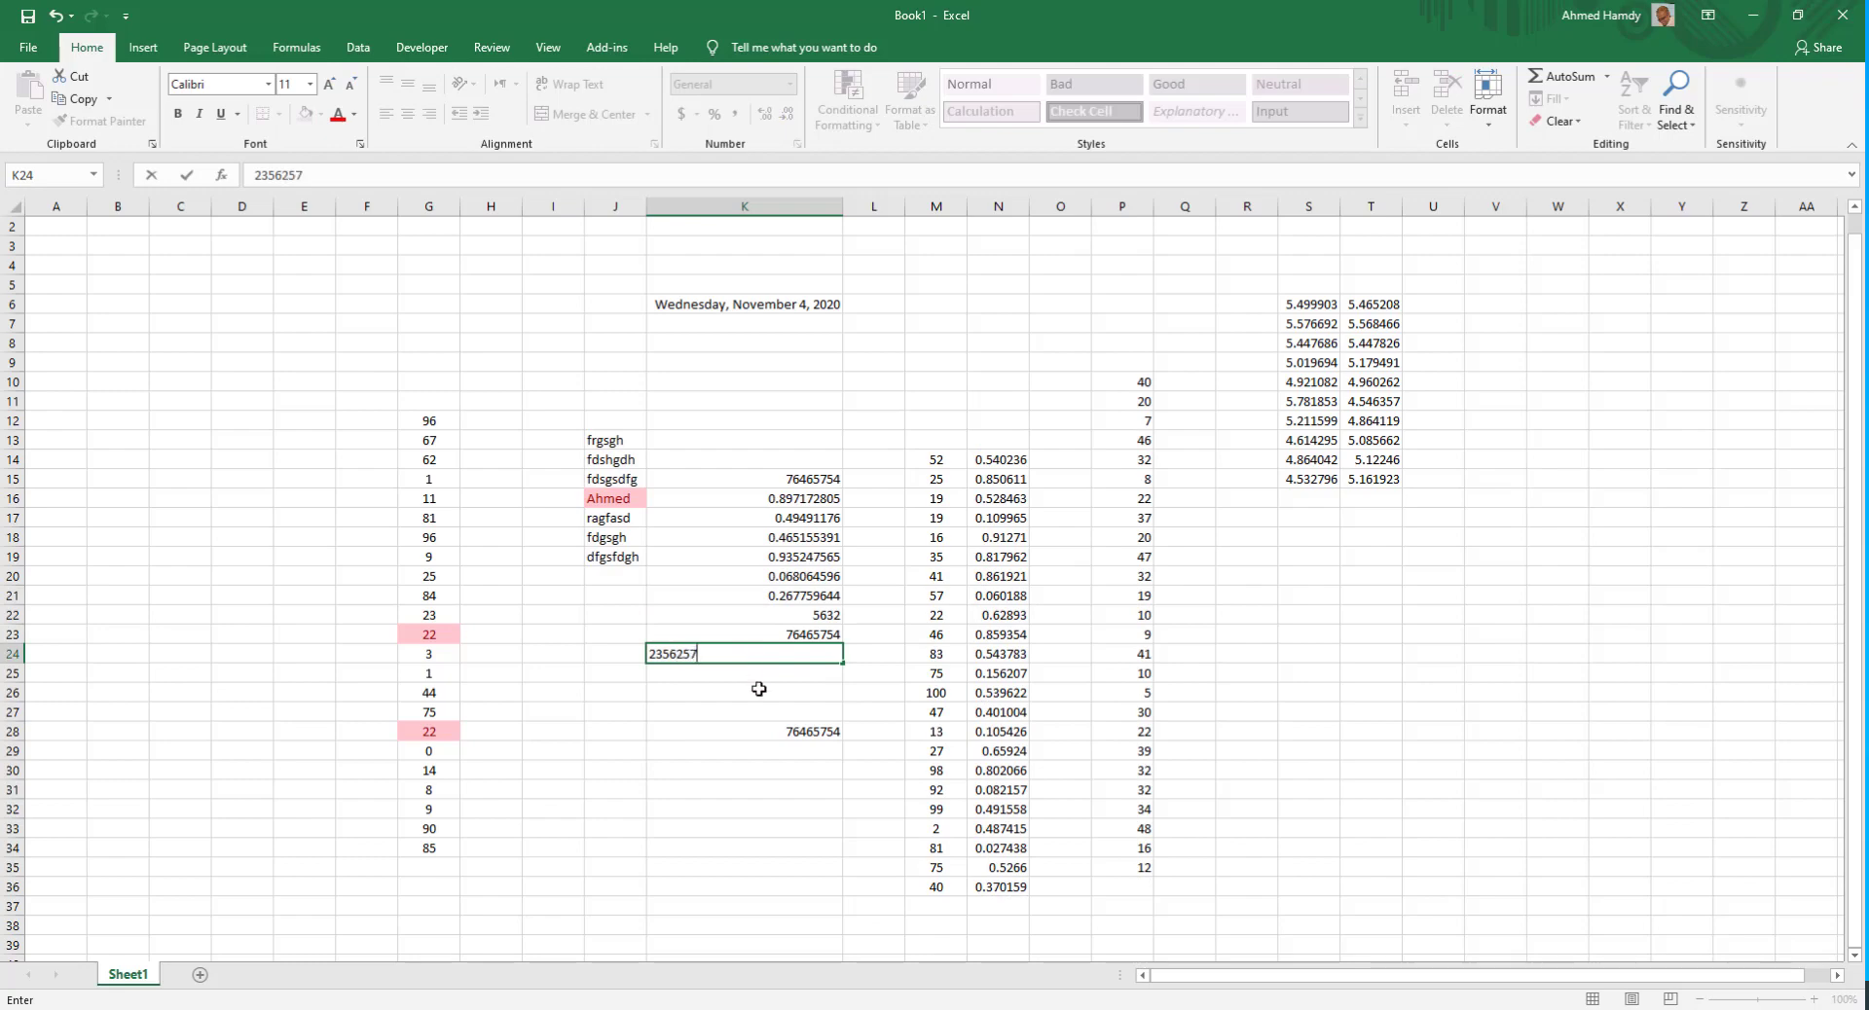
{"action": "left_click", "coordinate": [763, 689]}
- Enter 527467, 734672347 and 257257 into K25 to K27, finishing at K28
{"action": "type", "text": "527467"}
{"action": "left_click", "coordinate": [762, 672]}
{"action": "type", "text": "734672347"}
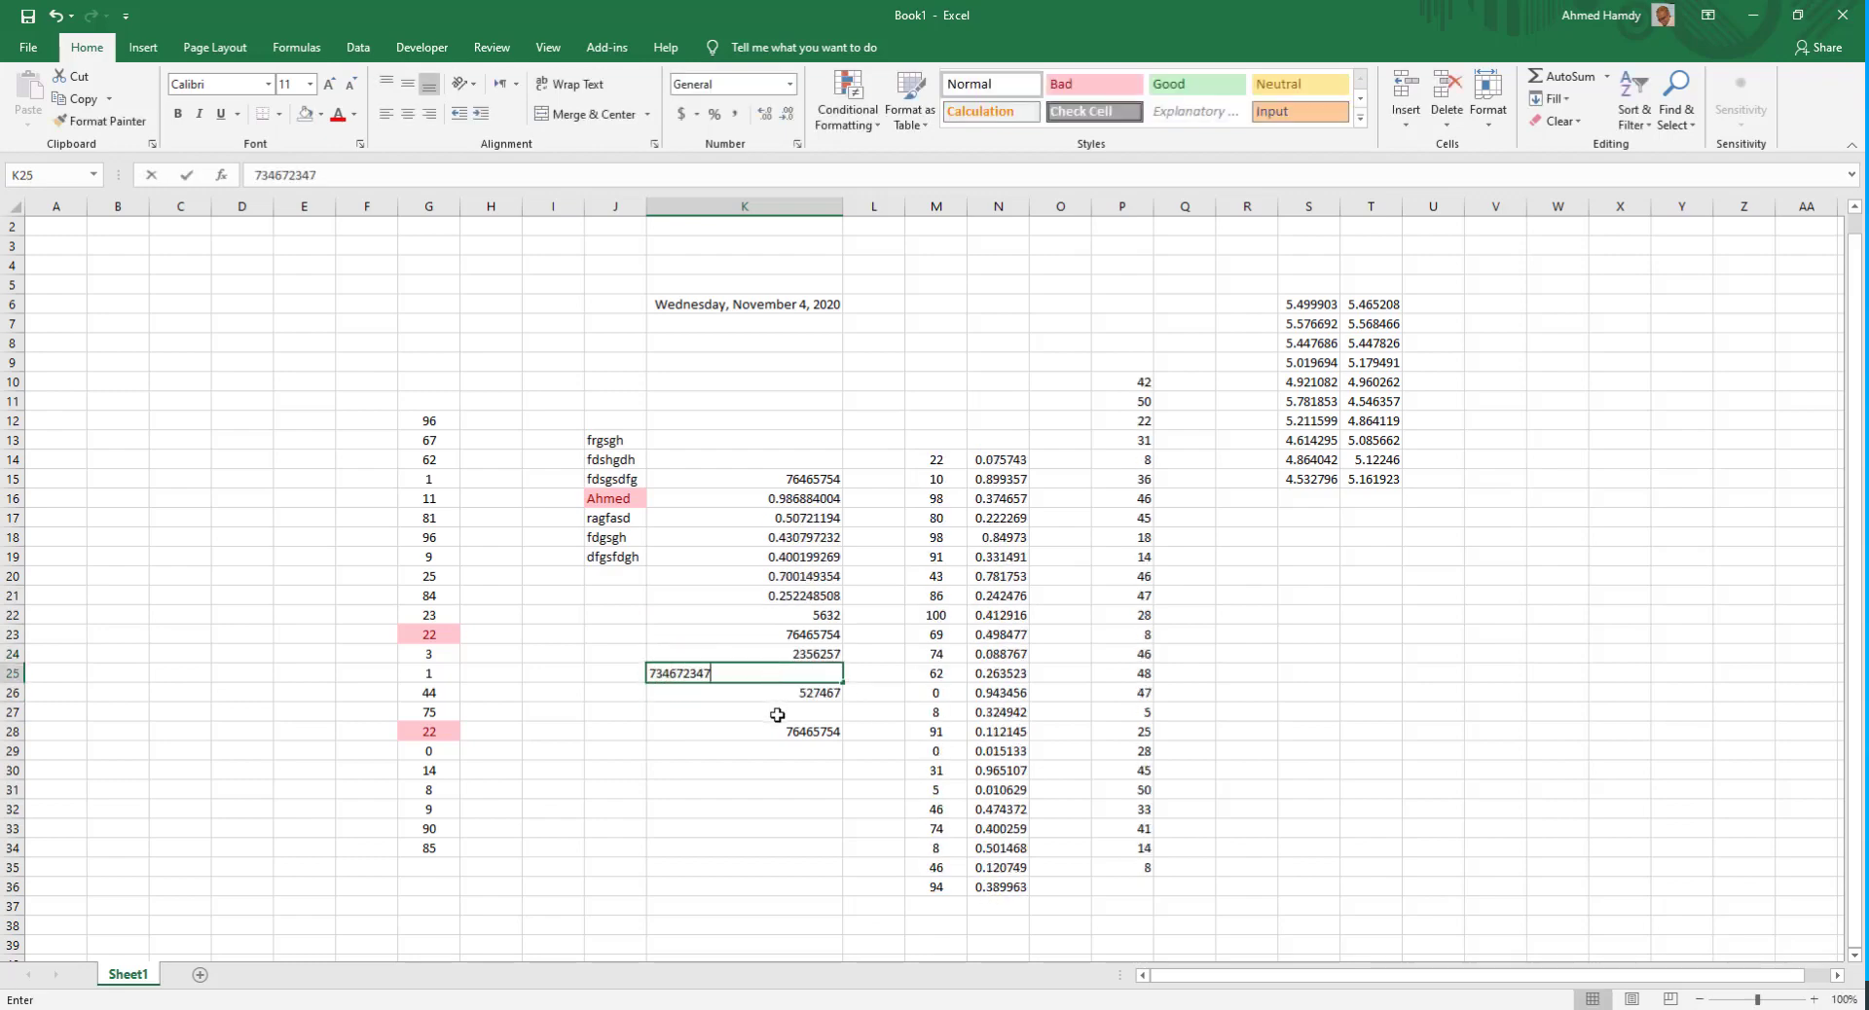
{"action": "left_click", "coordinate": [777, 717]}
{"action": "type", "text": "257257"}
{"action": "left_click", "coordinate": [787, 732]}
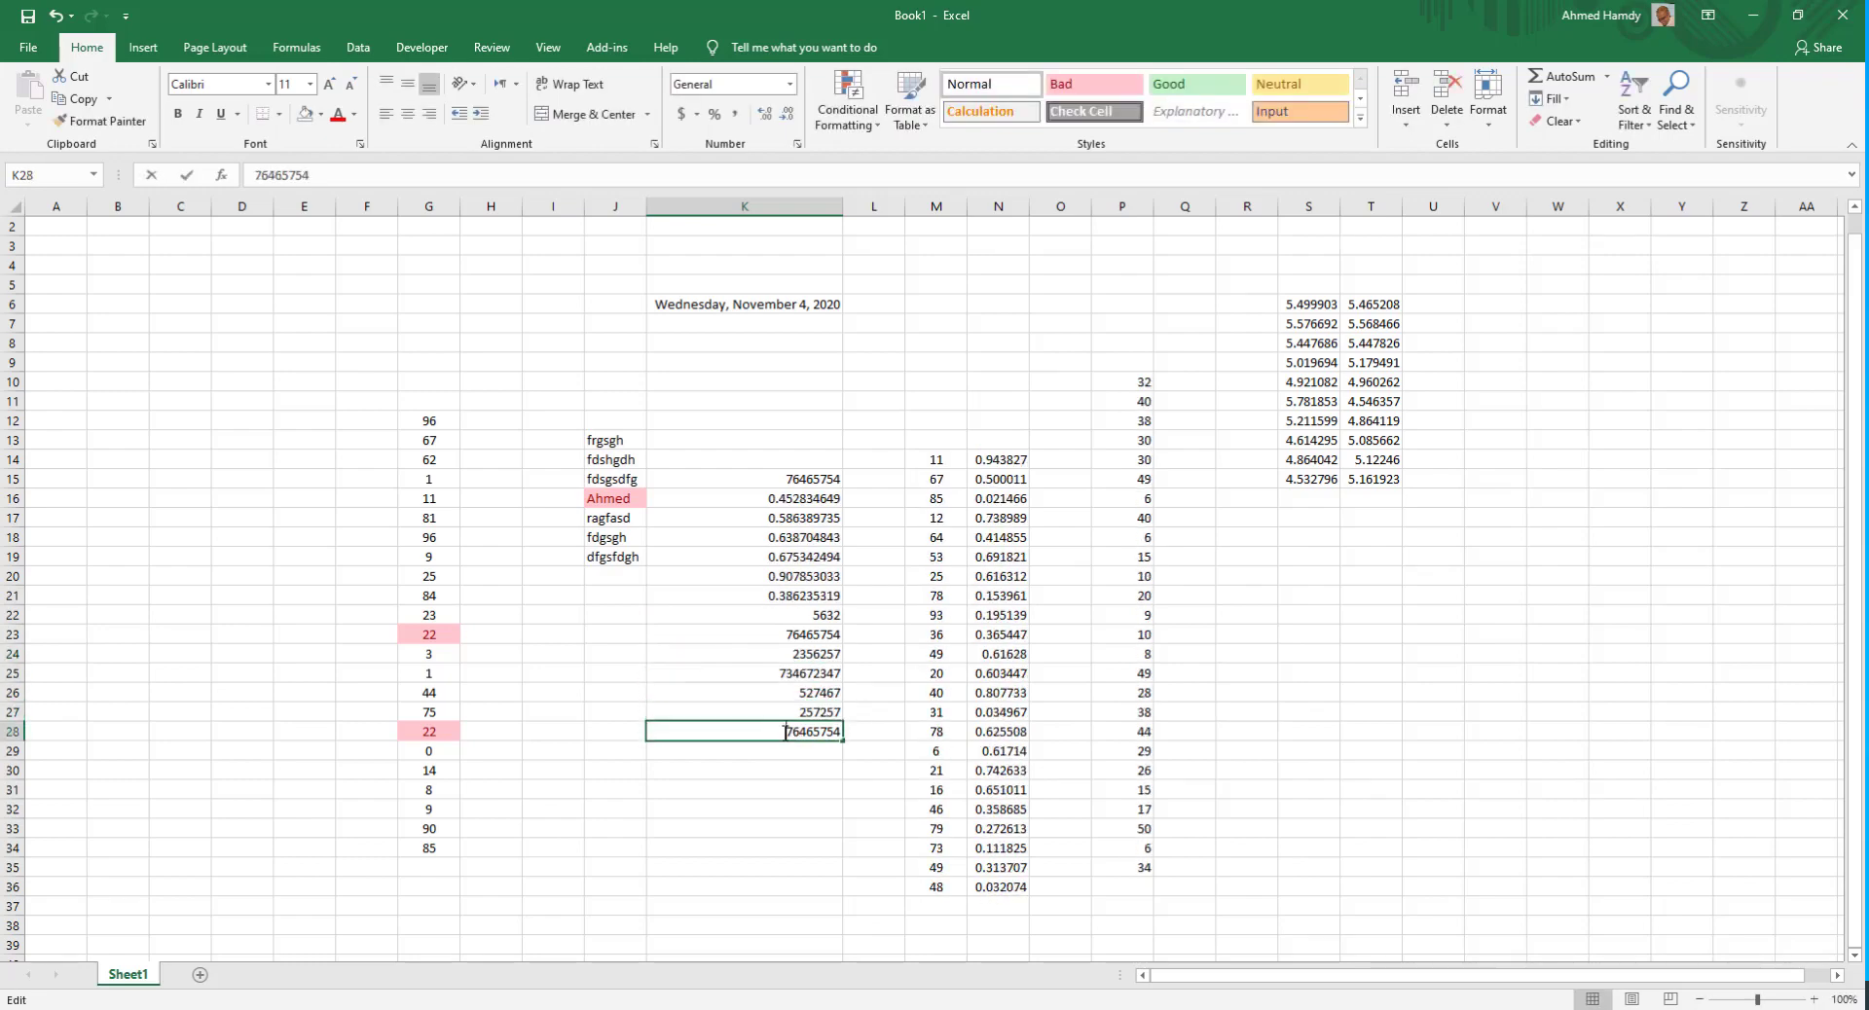
{"action": "left_click", "coordinate": [881, 671]}
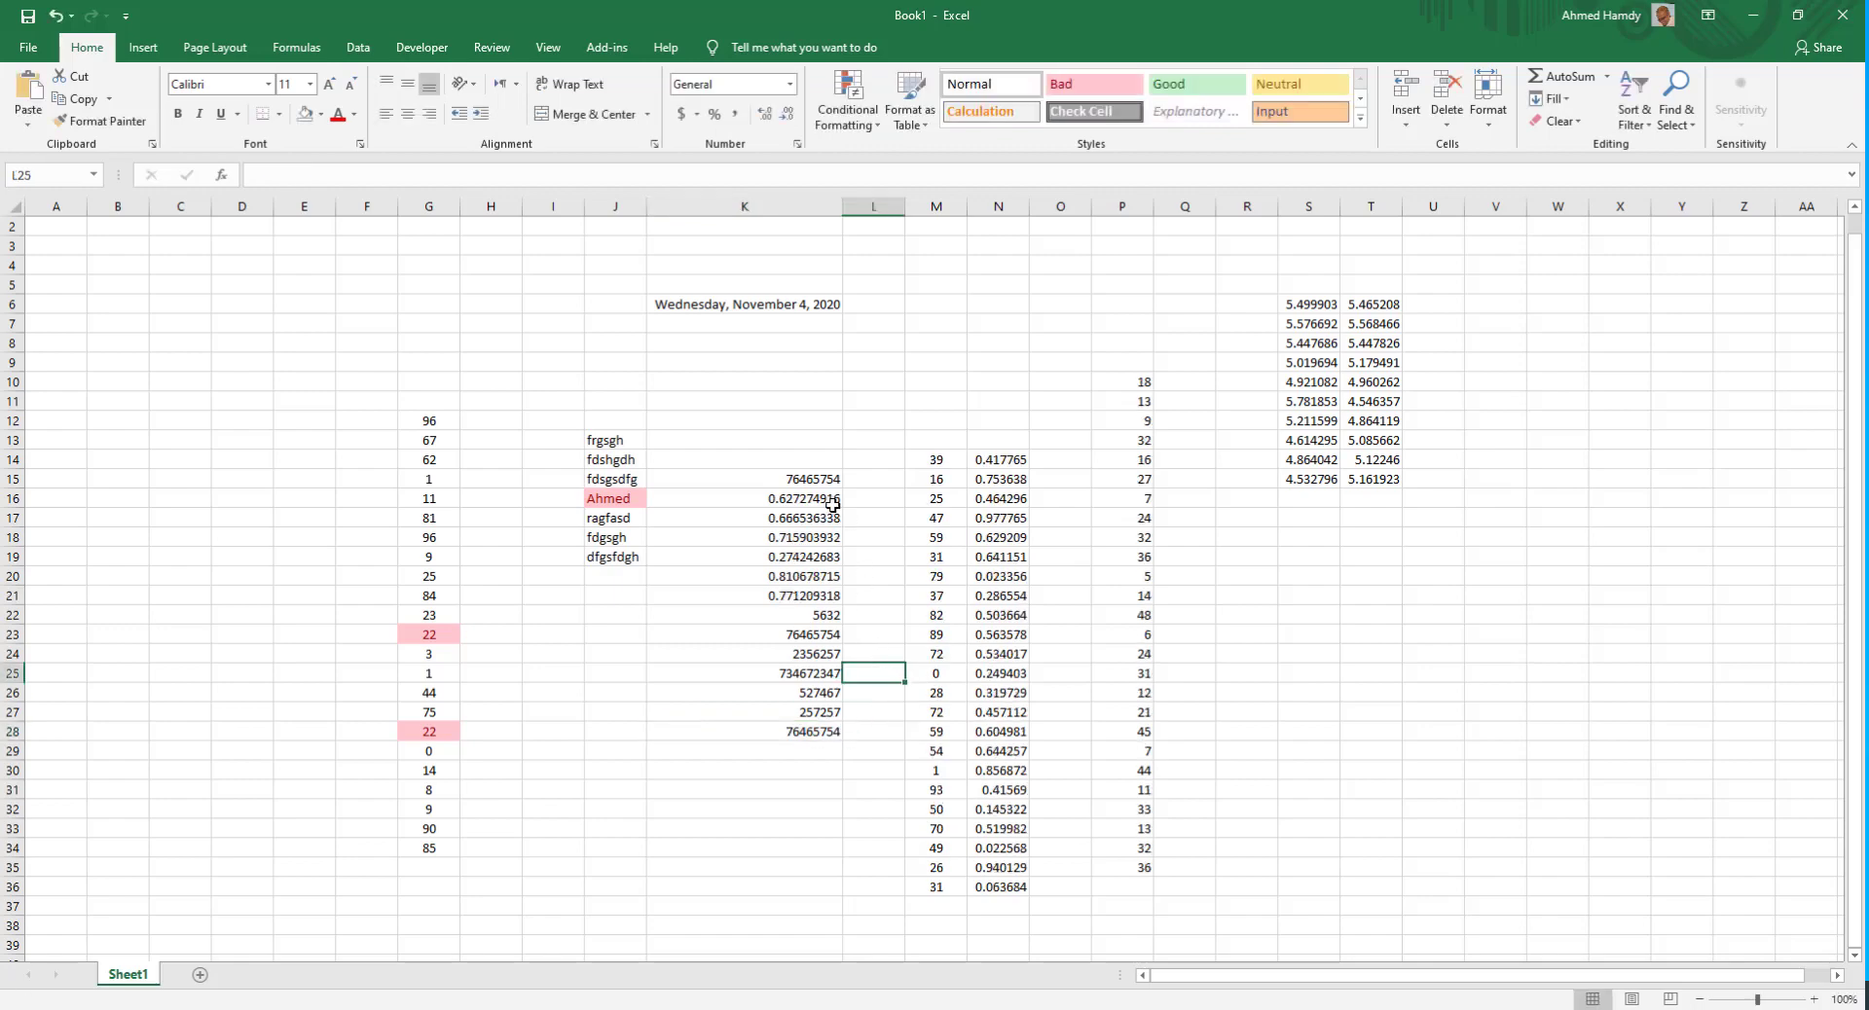
{"action": "left_click_drag", "start_coordinate": [798, 440], "coordinate": [744, 951]}
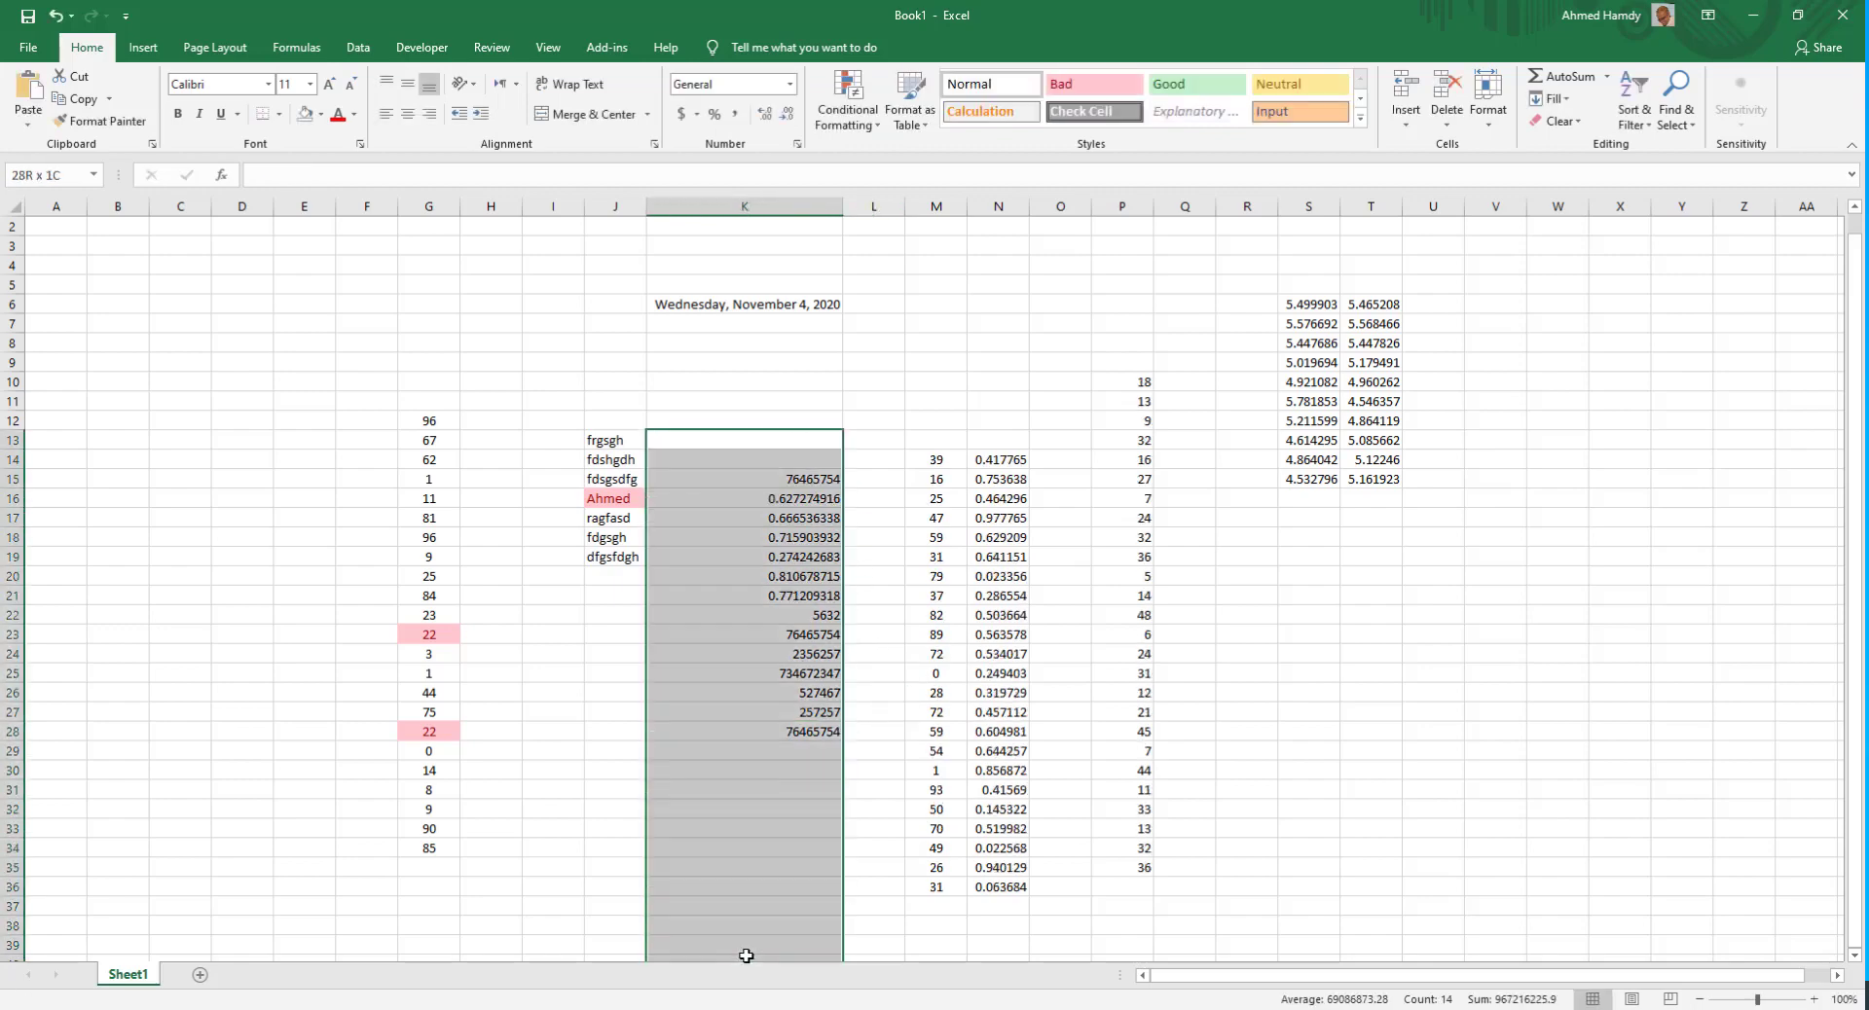
{"action": "left_click", "coordinate": [871, 131]}
{"action": "mouse_move", "coordinate": [920, 157]}
{"action": "left_click", "coordinate": [1051, 412]}
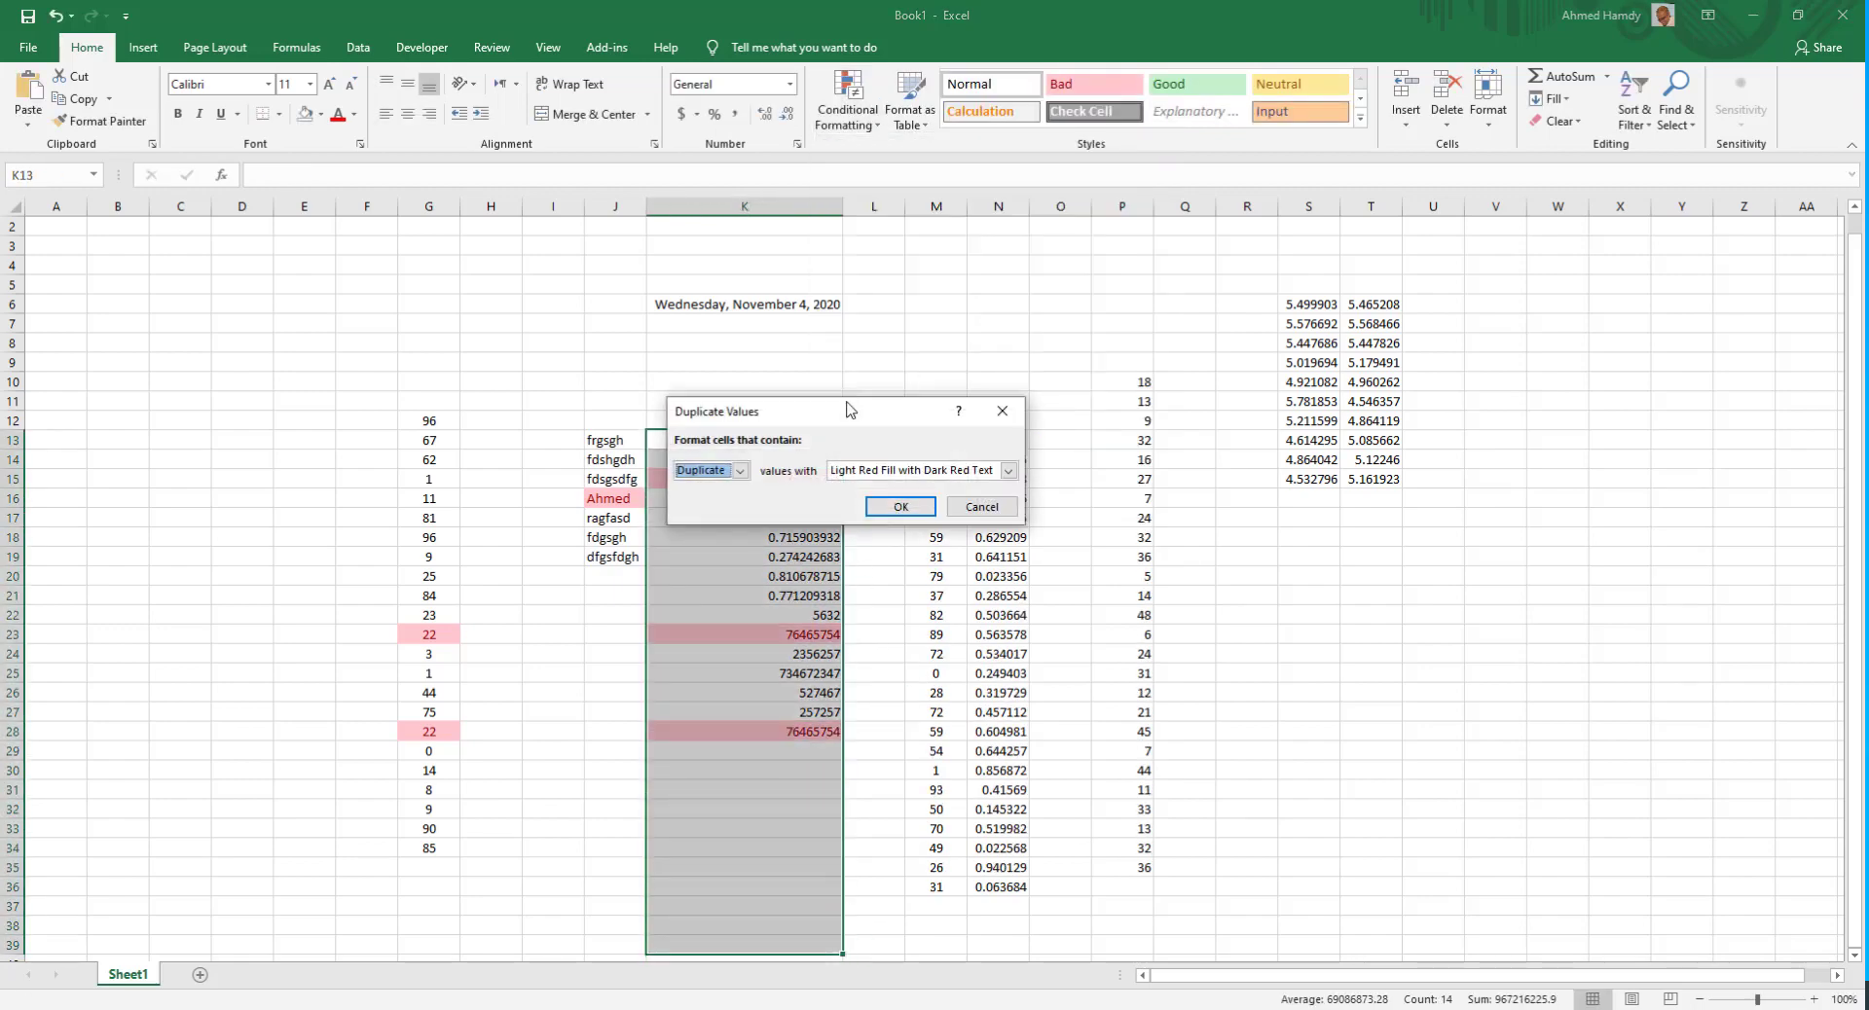
{"action": "left_click_drag", "start_coordinate": [856, 409], "coordinate": [1242, 169]}
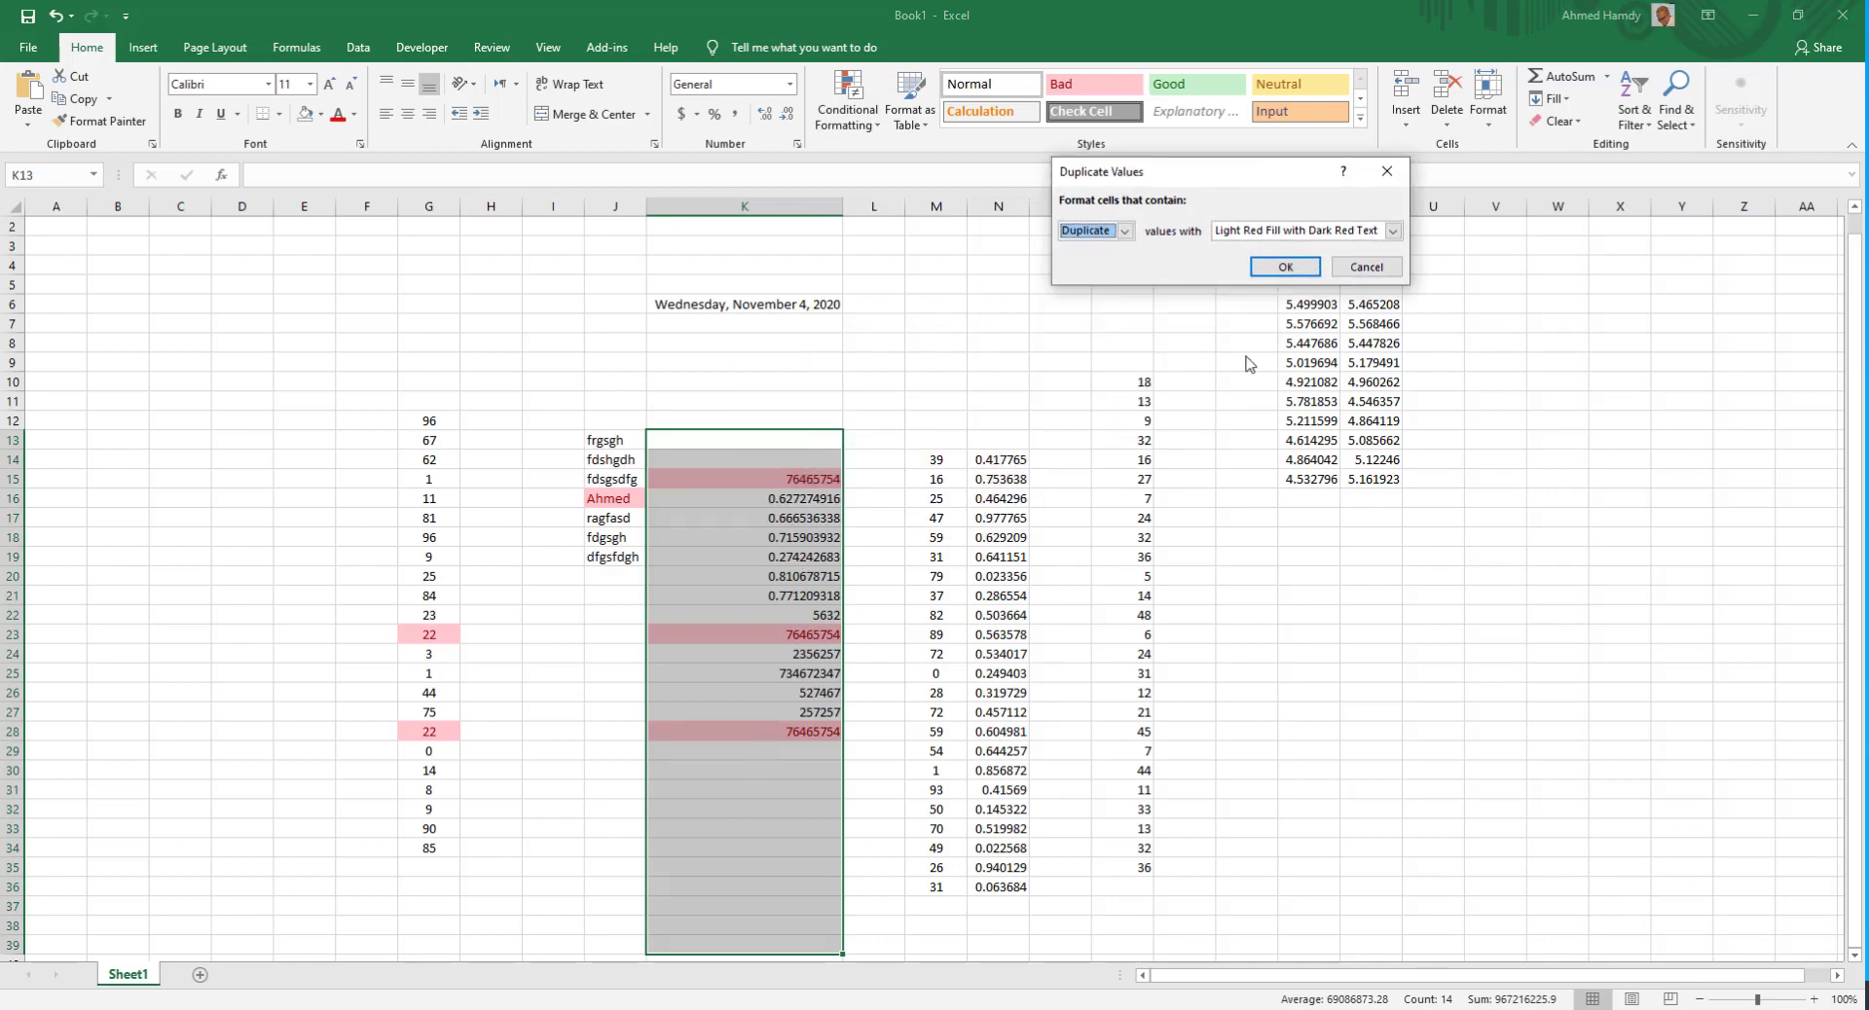
{"action": "left_click", "coordinate": [1341, 272]}
{"action": "left_click", "coordinate": [830, 312]}
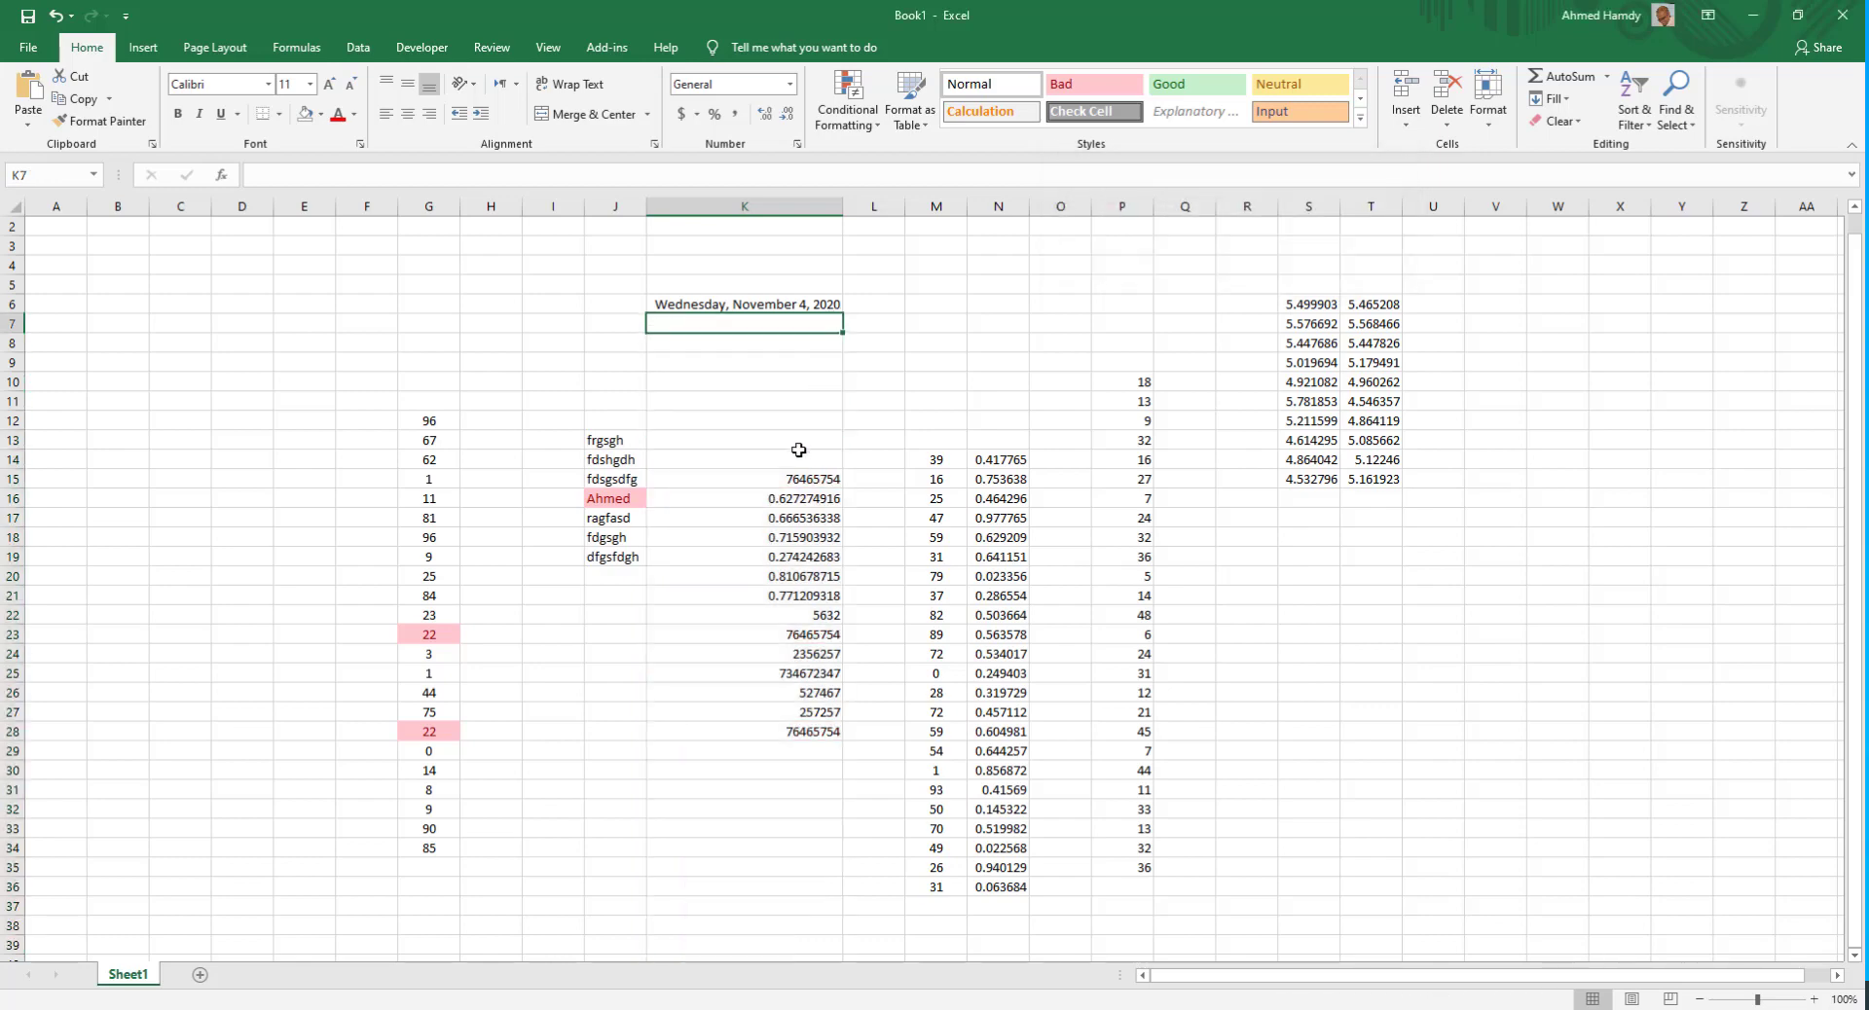
{"action": "left_click", "coordinate": [798, 479]}
- Select G12:G34 and clear its existing pink highlight rules
{"action": "left_click", "coordinate": [861, 127]}
{"action": "mouse_move", "coordinate": [914, 141]}
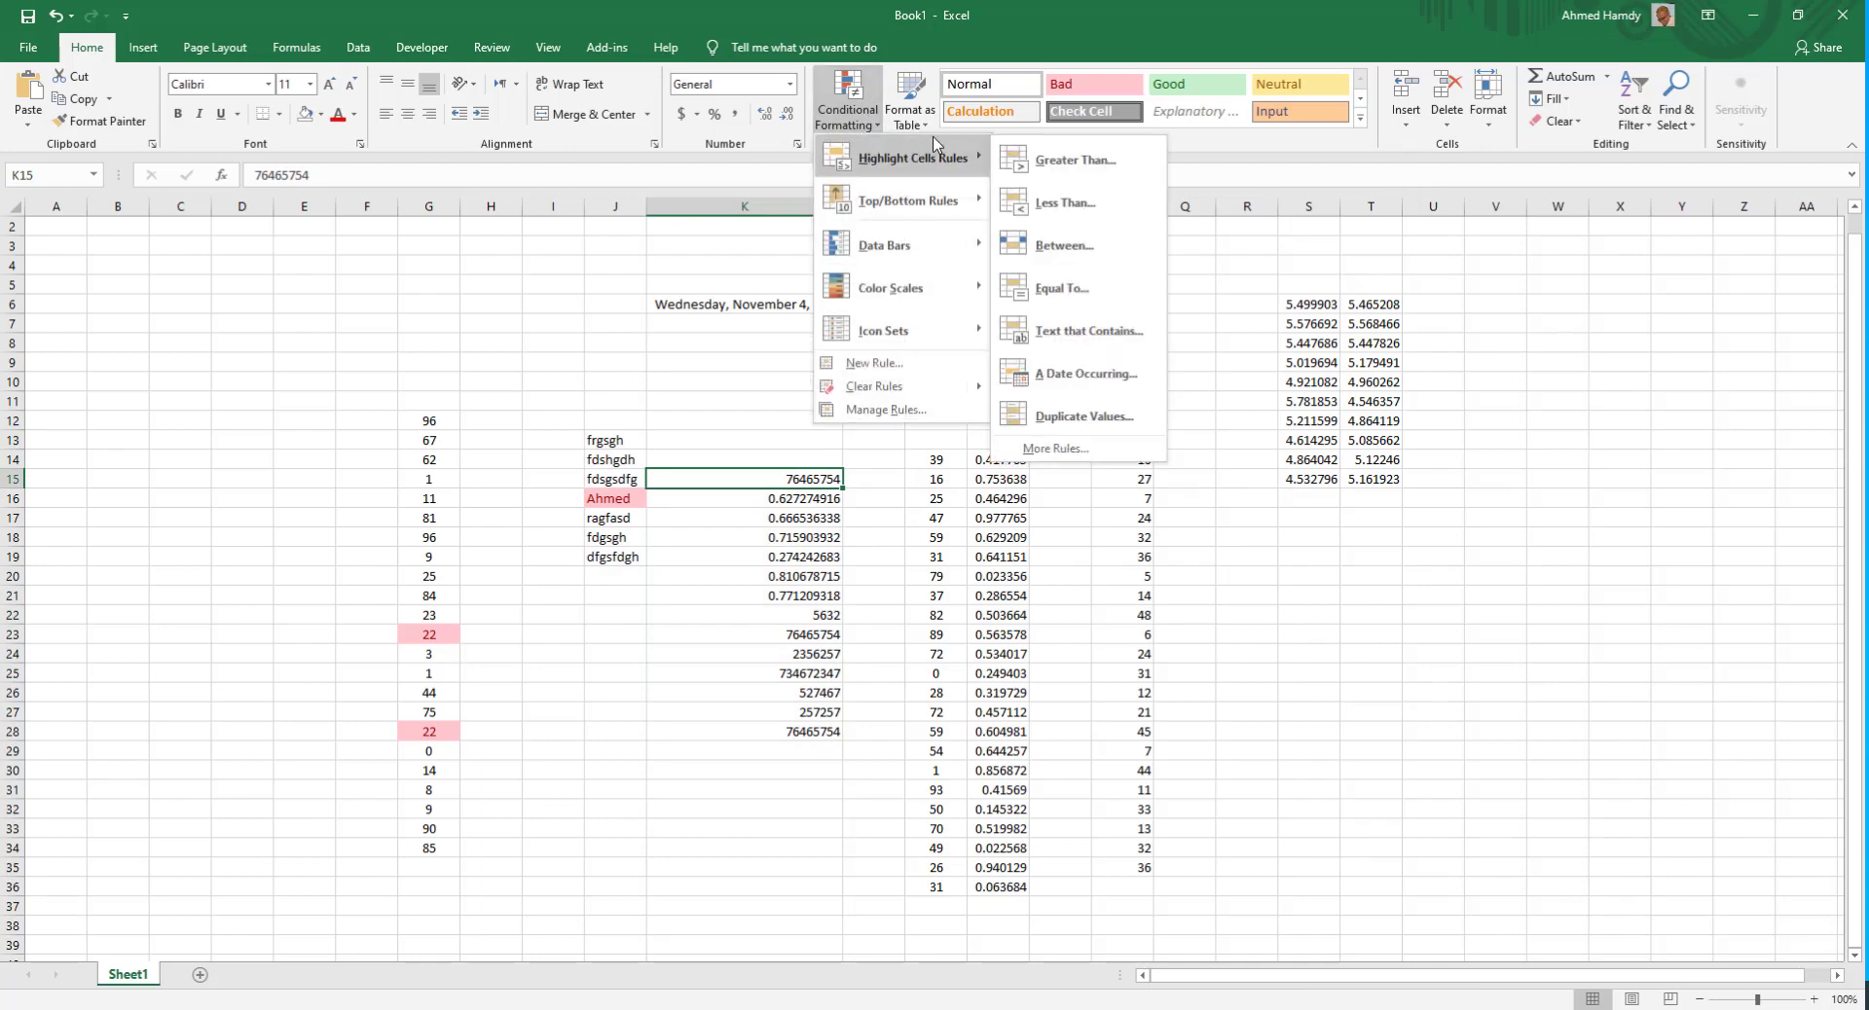
{"action": "mouse_move", "coordinate": [941, 200]}
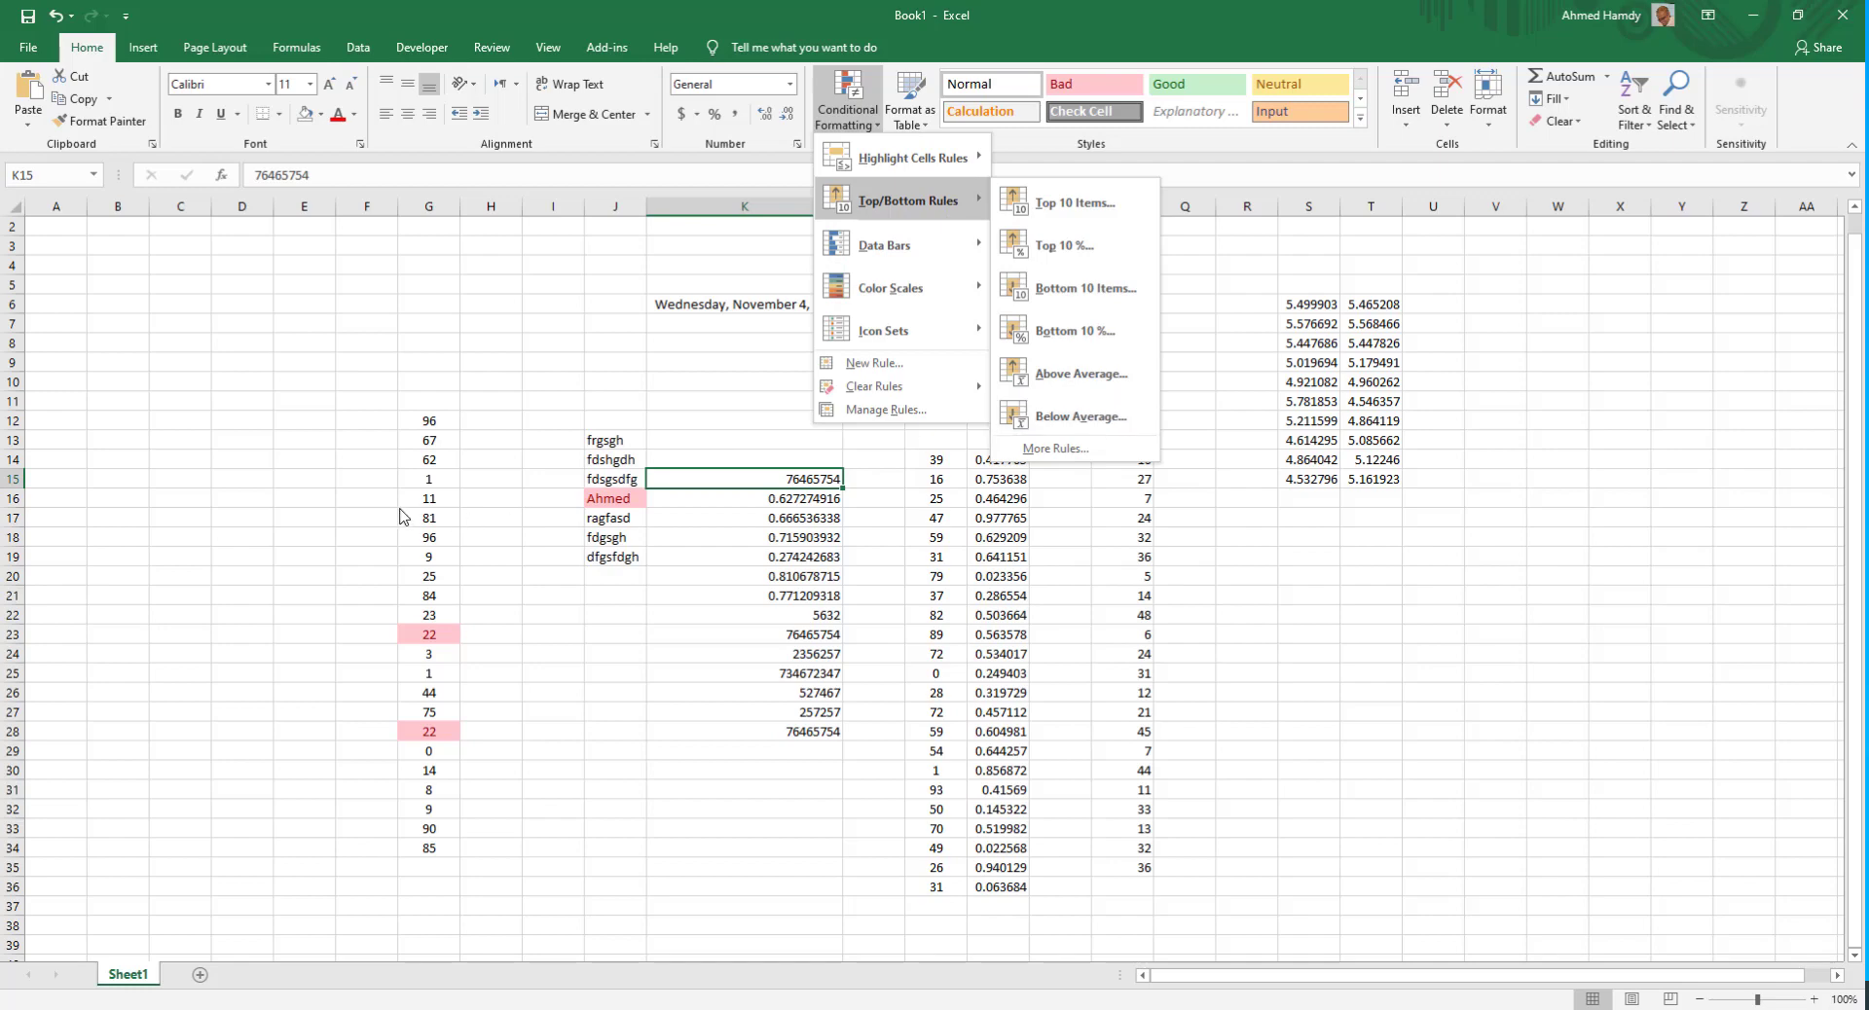
{"action": "left_click", "coordinate": [434, 420]}
{"action": "mouse_move", "coordinate": [435, 421]}
{"action": "left_mouse_down"}
{"action": "mouse_move", "coordinate": [397, 820]}
{"action": "mouse_move", "coordinate": [429, 848]}
{"action": "left_mouse_up"}
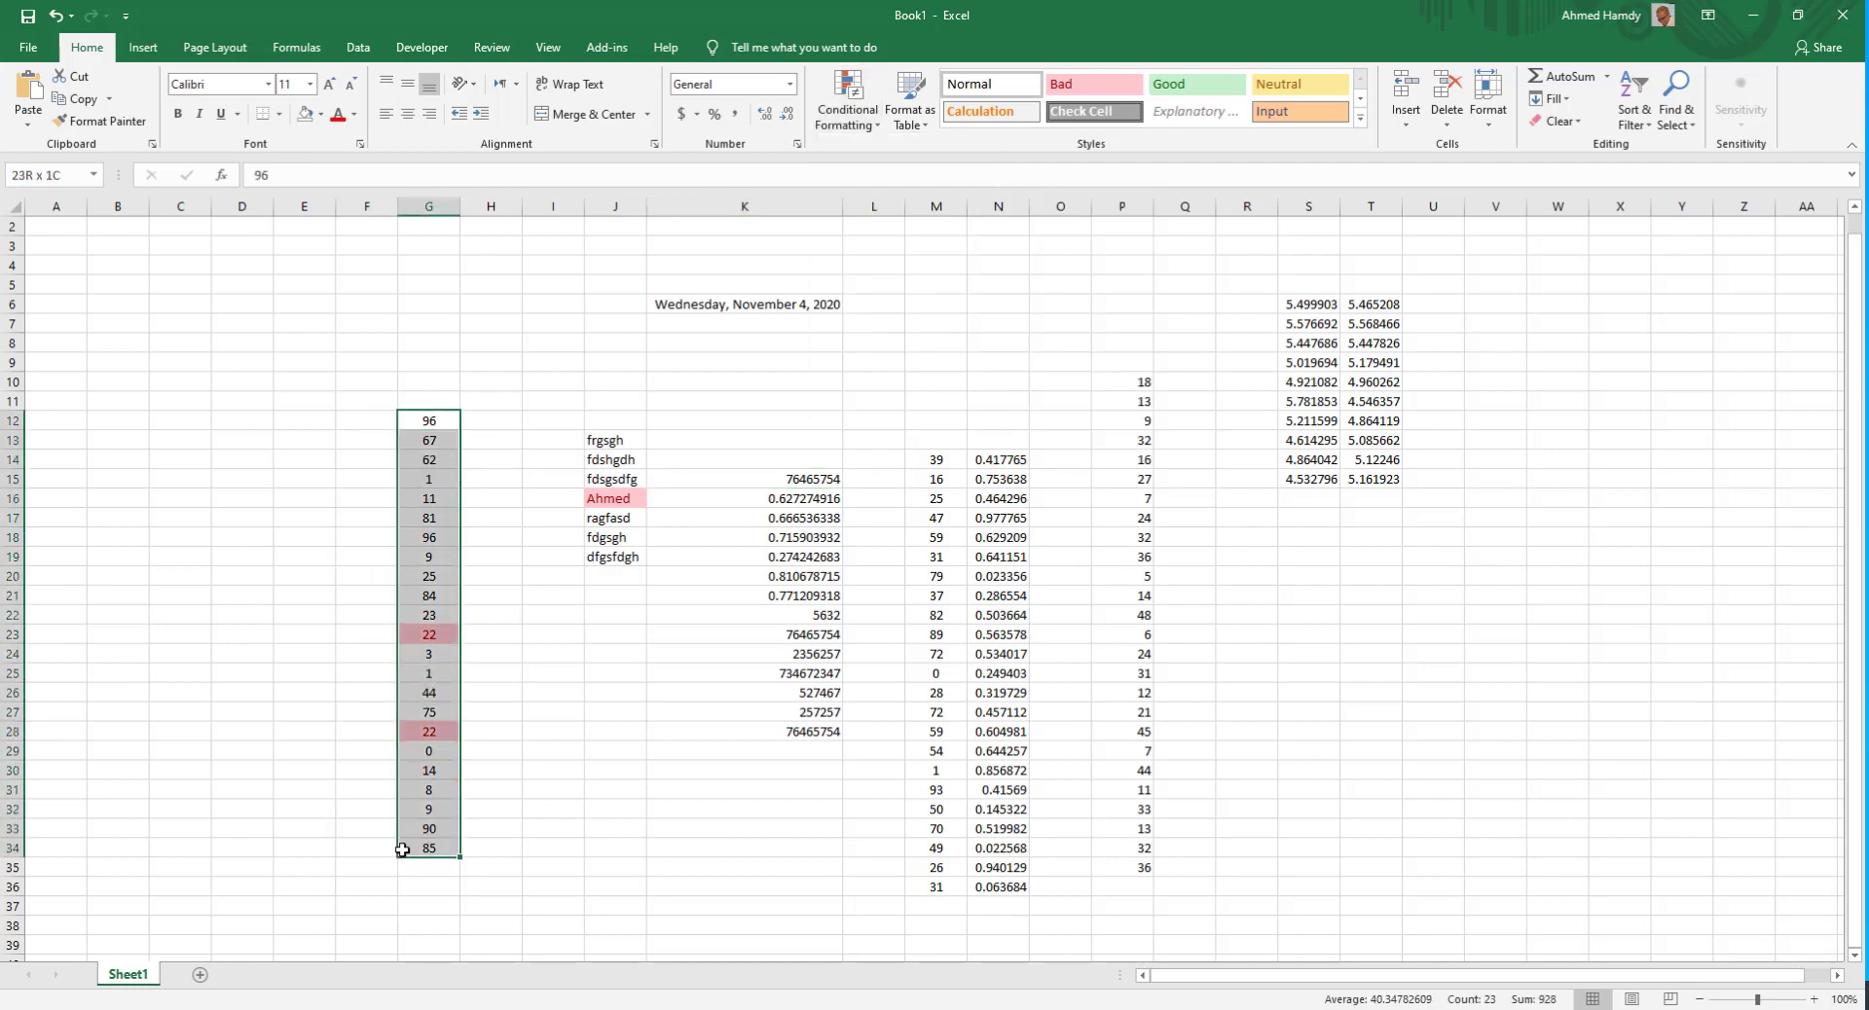
{"action": "left_click", "coordinate": [848, 103]}
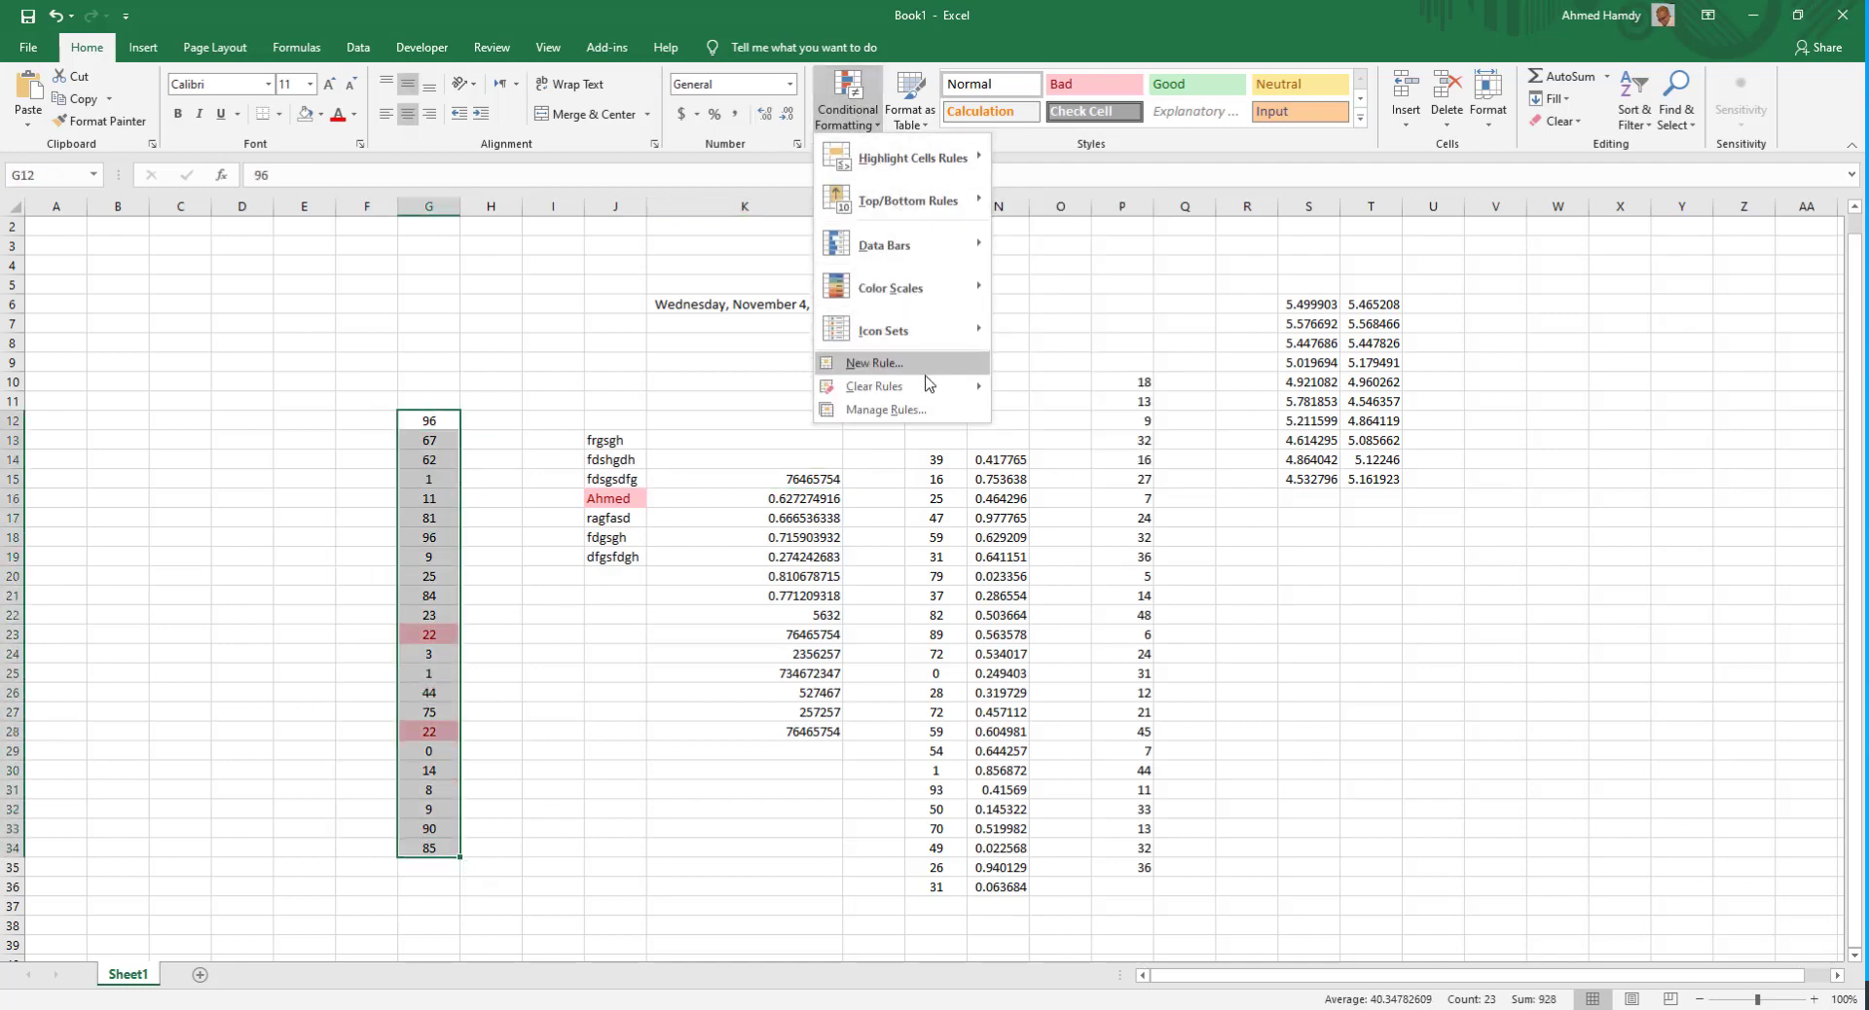
{"action": "mouse_move", "coordinate": [934, 387]}
{"action": "left_click", "coordinate": [1061, 388]}
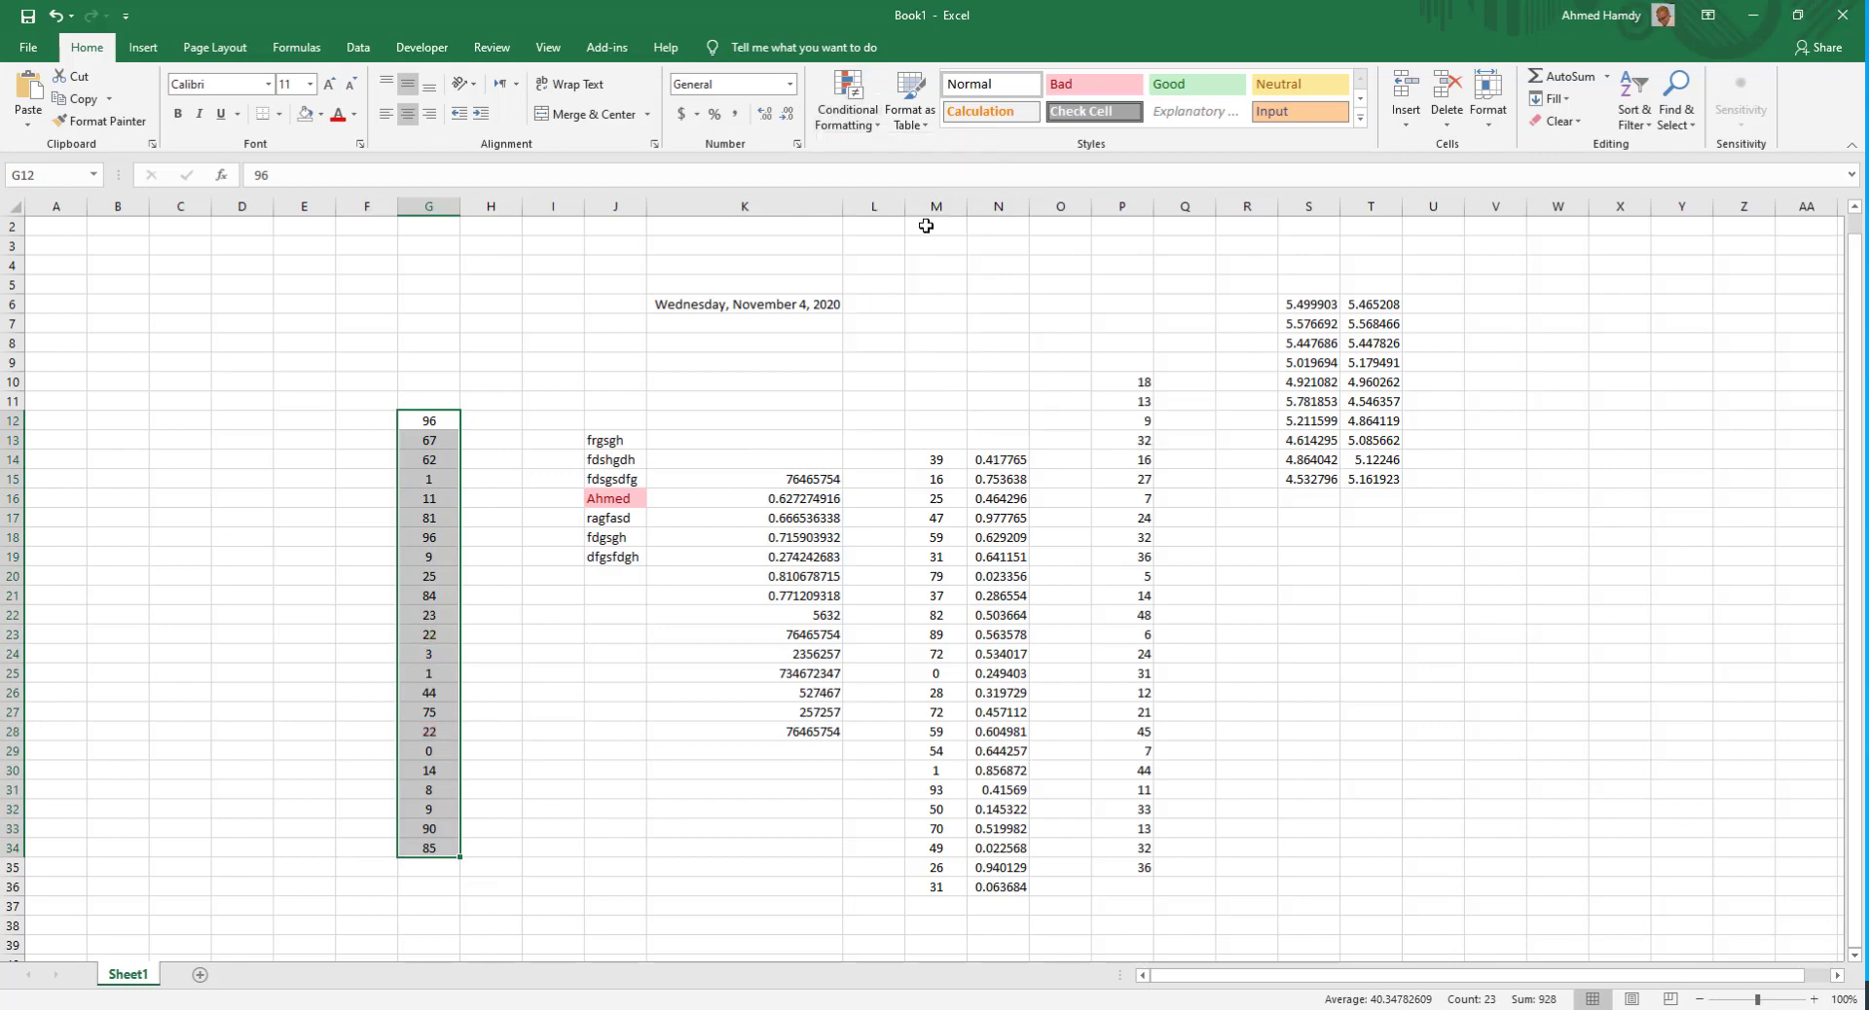
- Highlight the top 3 items in G12:G34 with a Top 10 Items rule
{"action": "left_click", "coordinate": [848, 103]}
{"action": "left_click", "coordinate": [1097, 220]}
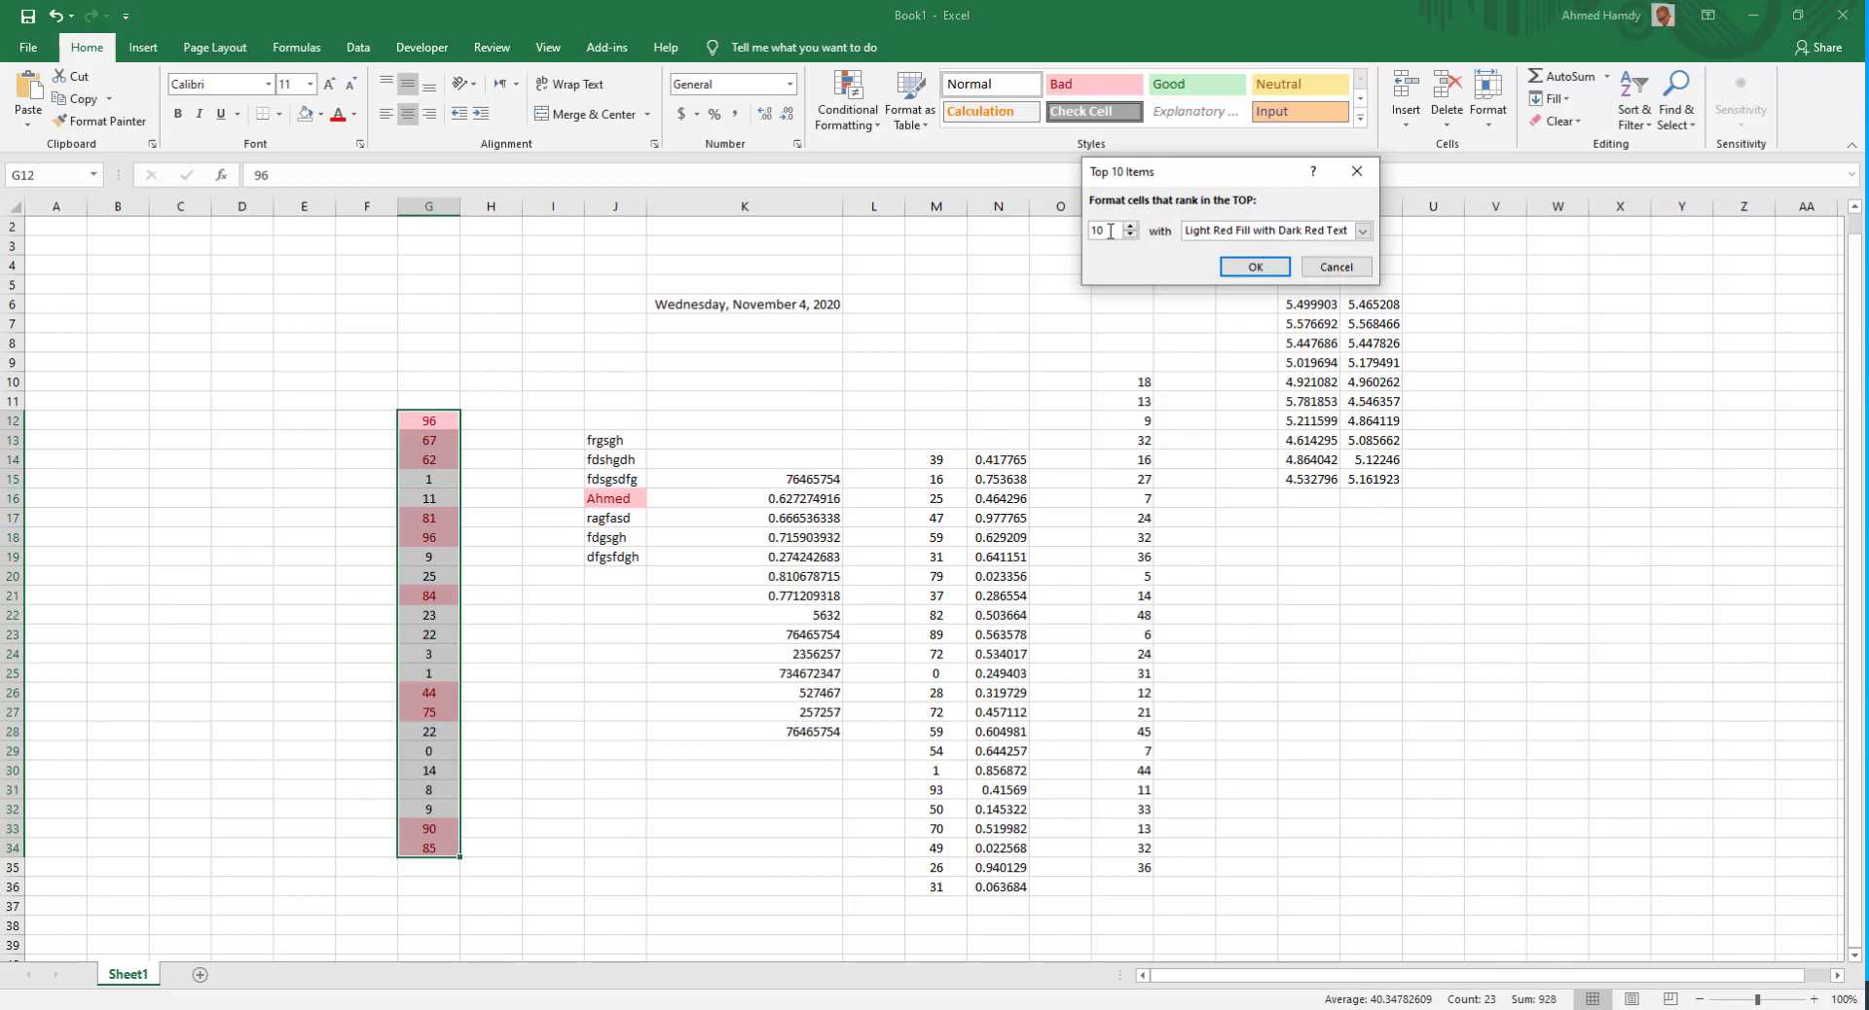
{"action": "type", "text": "3"}
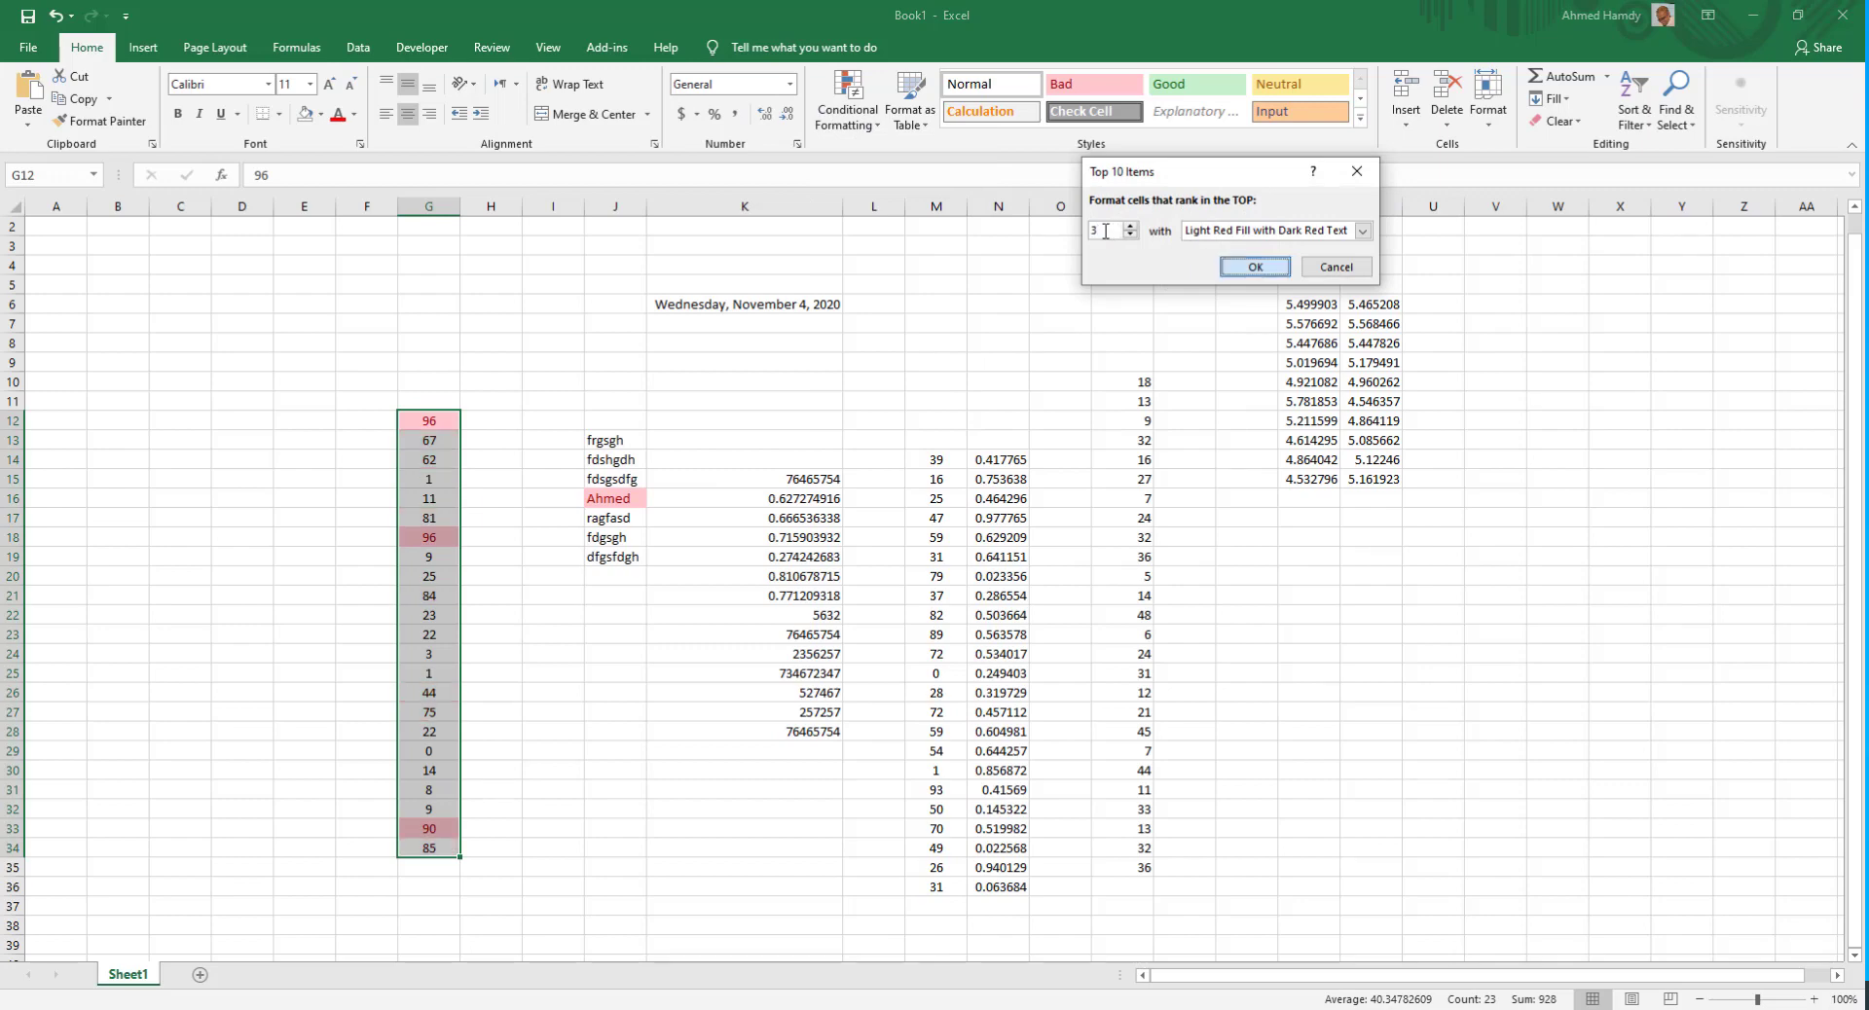
{"action": "key", "text": "Return"}
{"action": "left_click", "coordinate": [509, 674]}
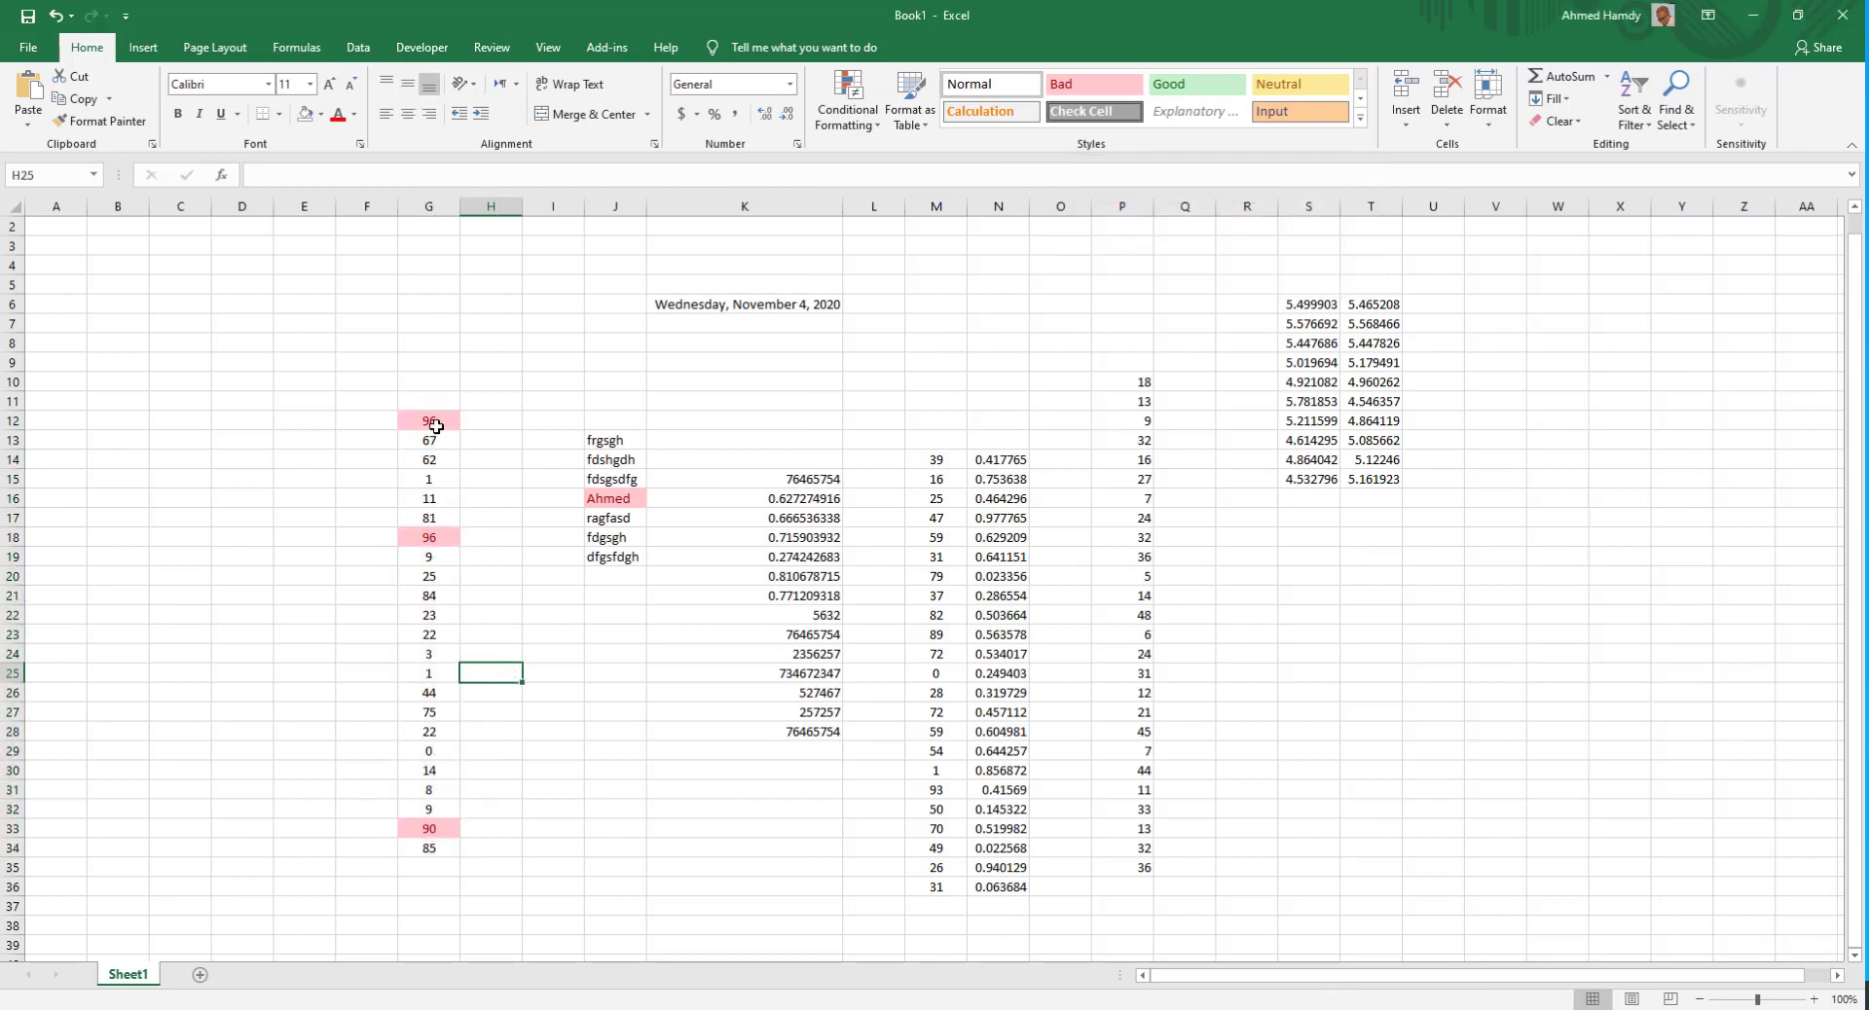
- Remove the top-3 highlight rule from the column G numbers
{"action": "left_click_drag", "start_coordinate": [429, 401], "coordinate": [429, 828]}
{"action": "left_click", "coordinate": [855, 141]}
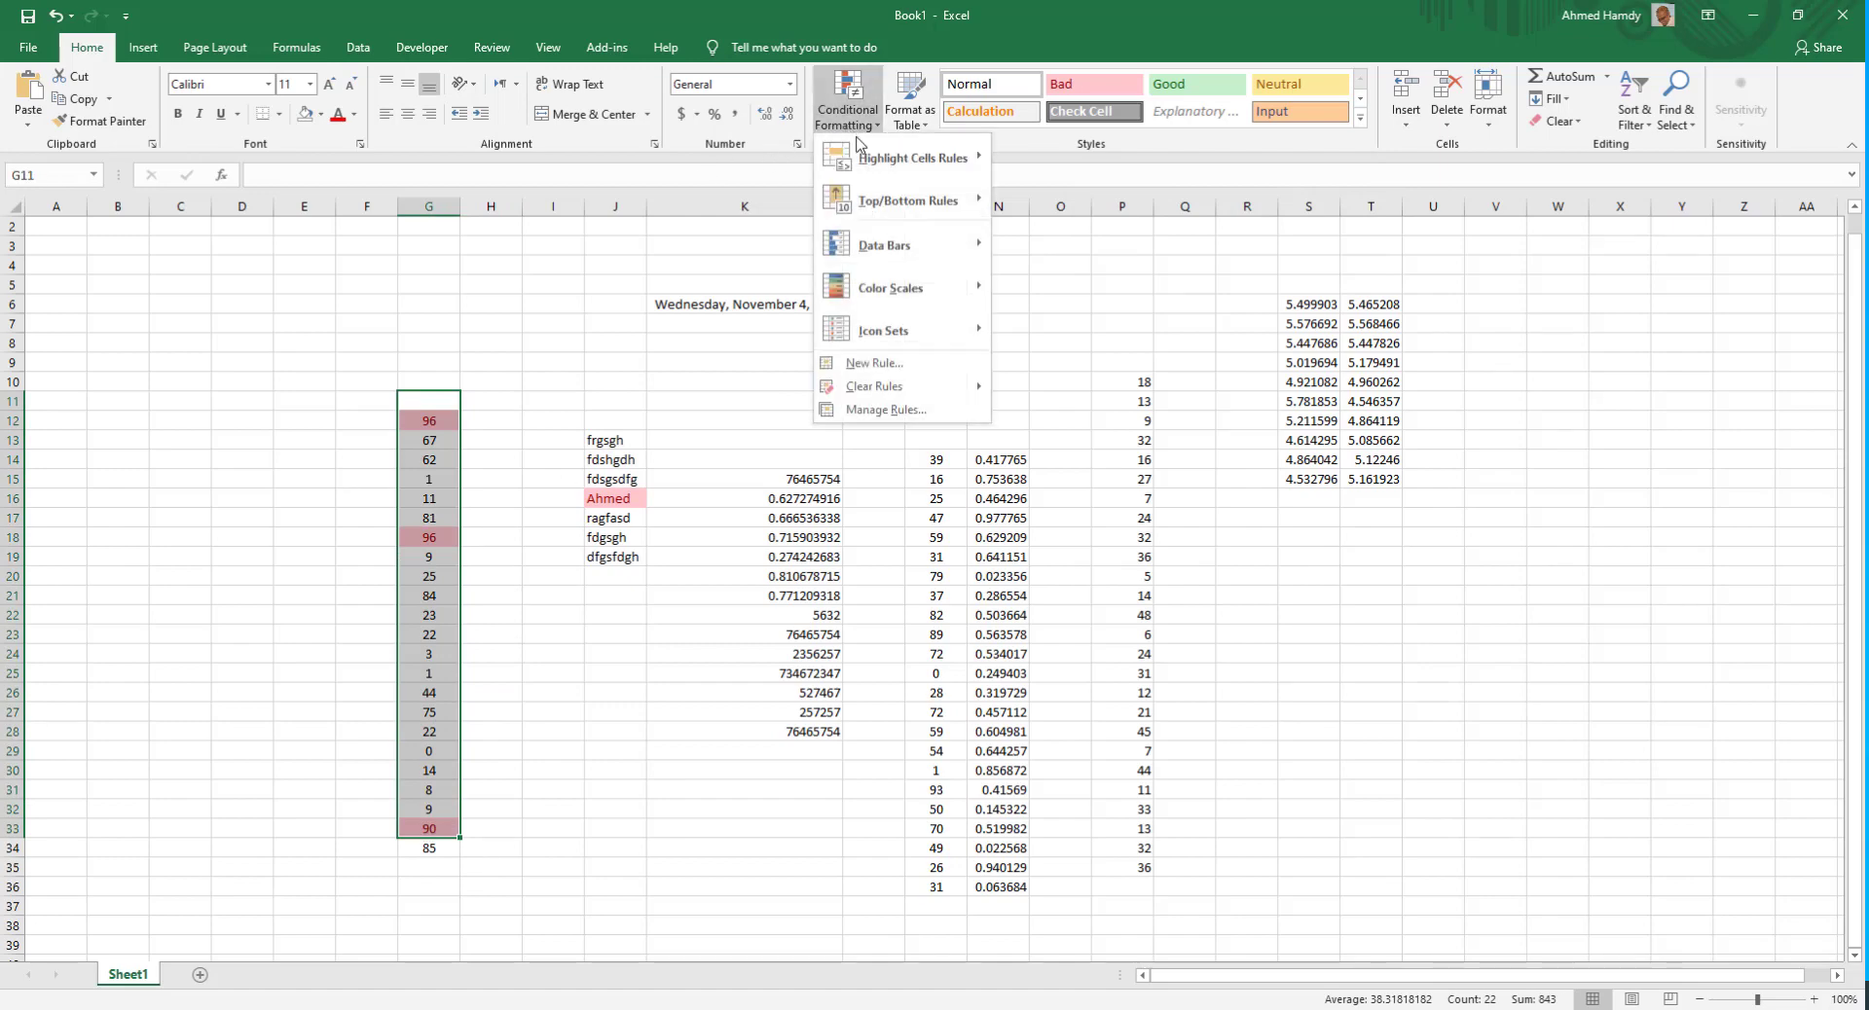
{"action": "mouse_move", "coordinate": [908, 200]}
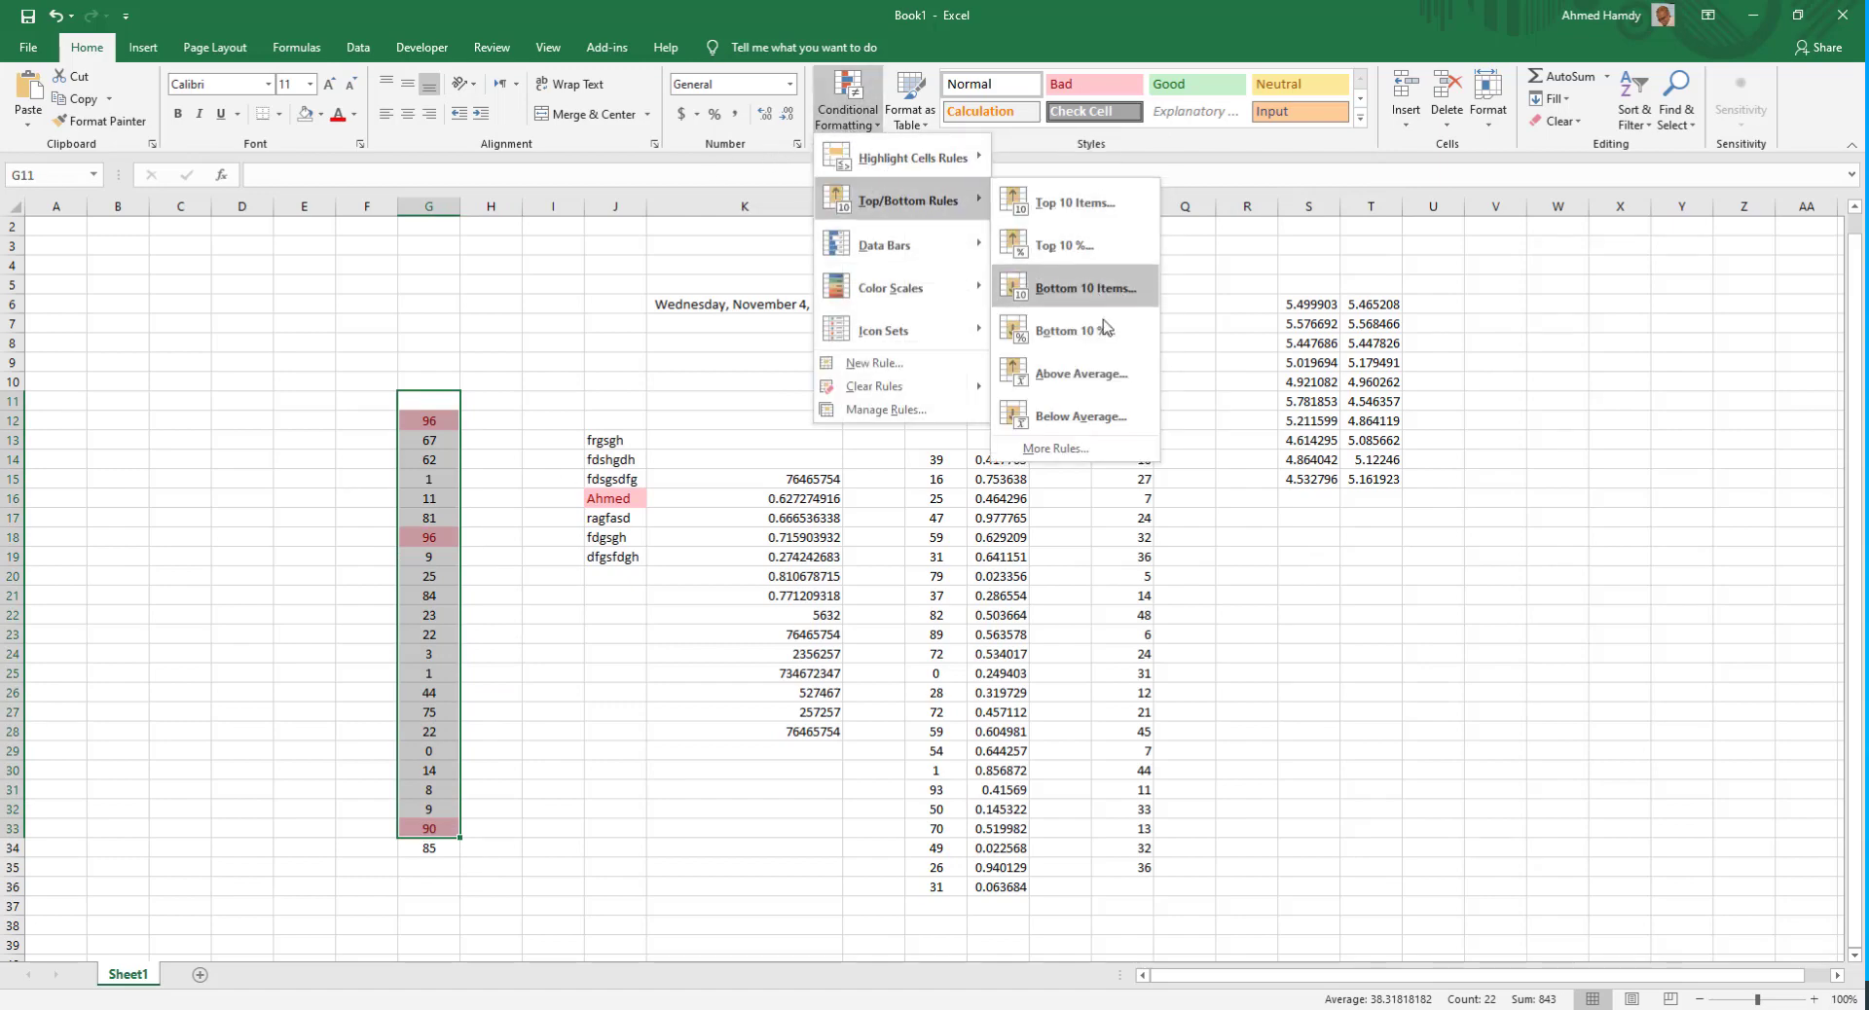
{"action": "left_click", "coordinate": [706, 499]}
{"action": "left_click_drag", "start_coordinate": [428, 402], "coordinate": [429, 867]}
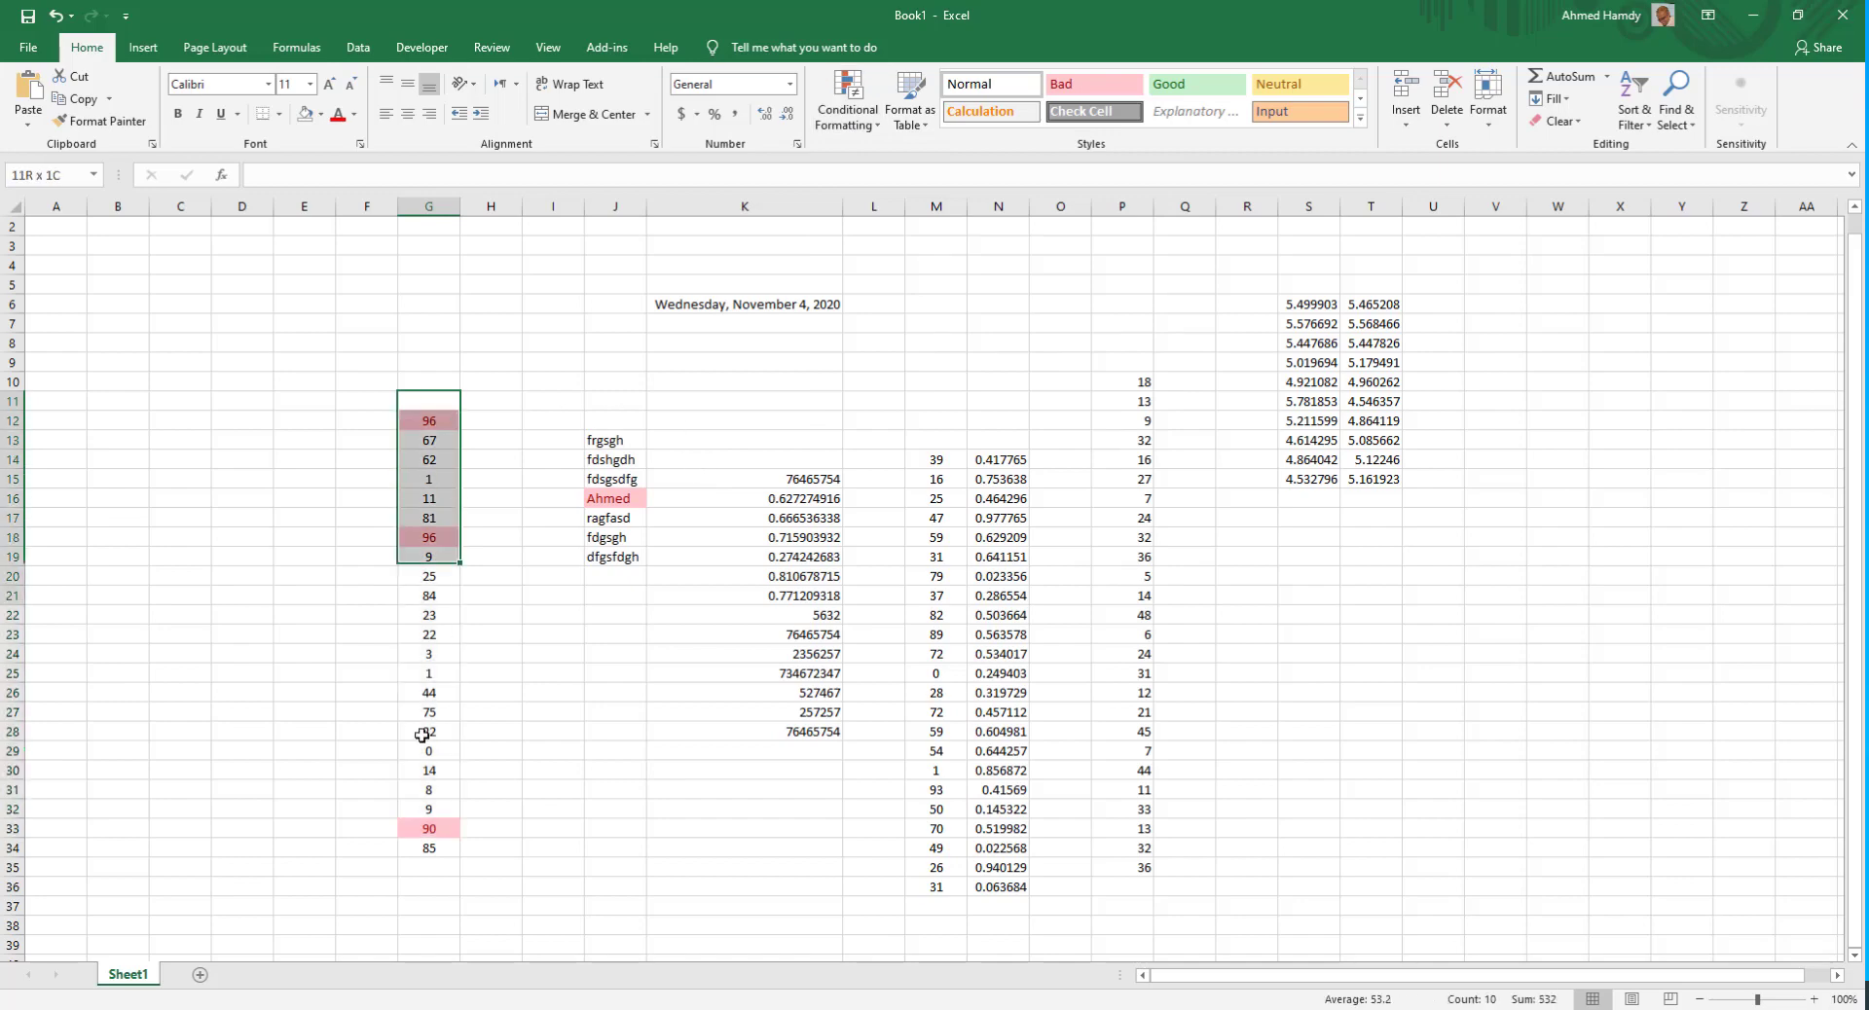
{"action": "left_click", "coordinate": [822, 95]}
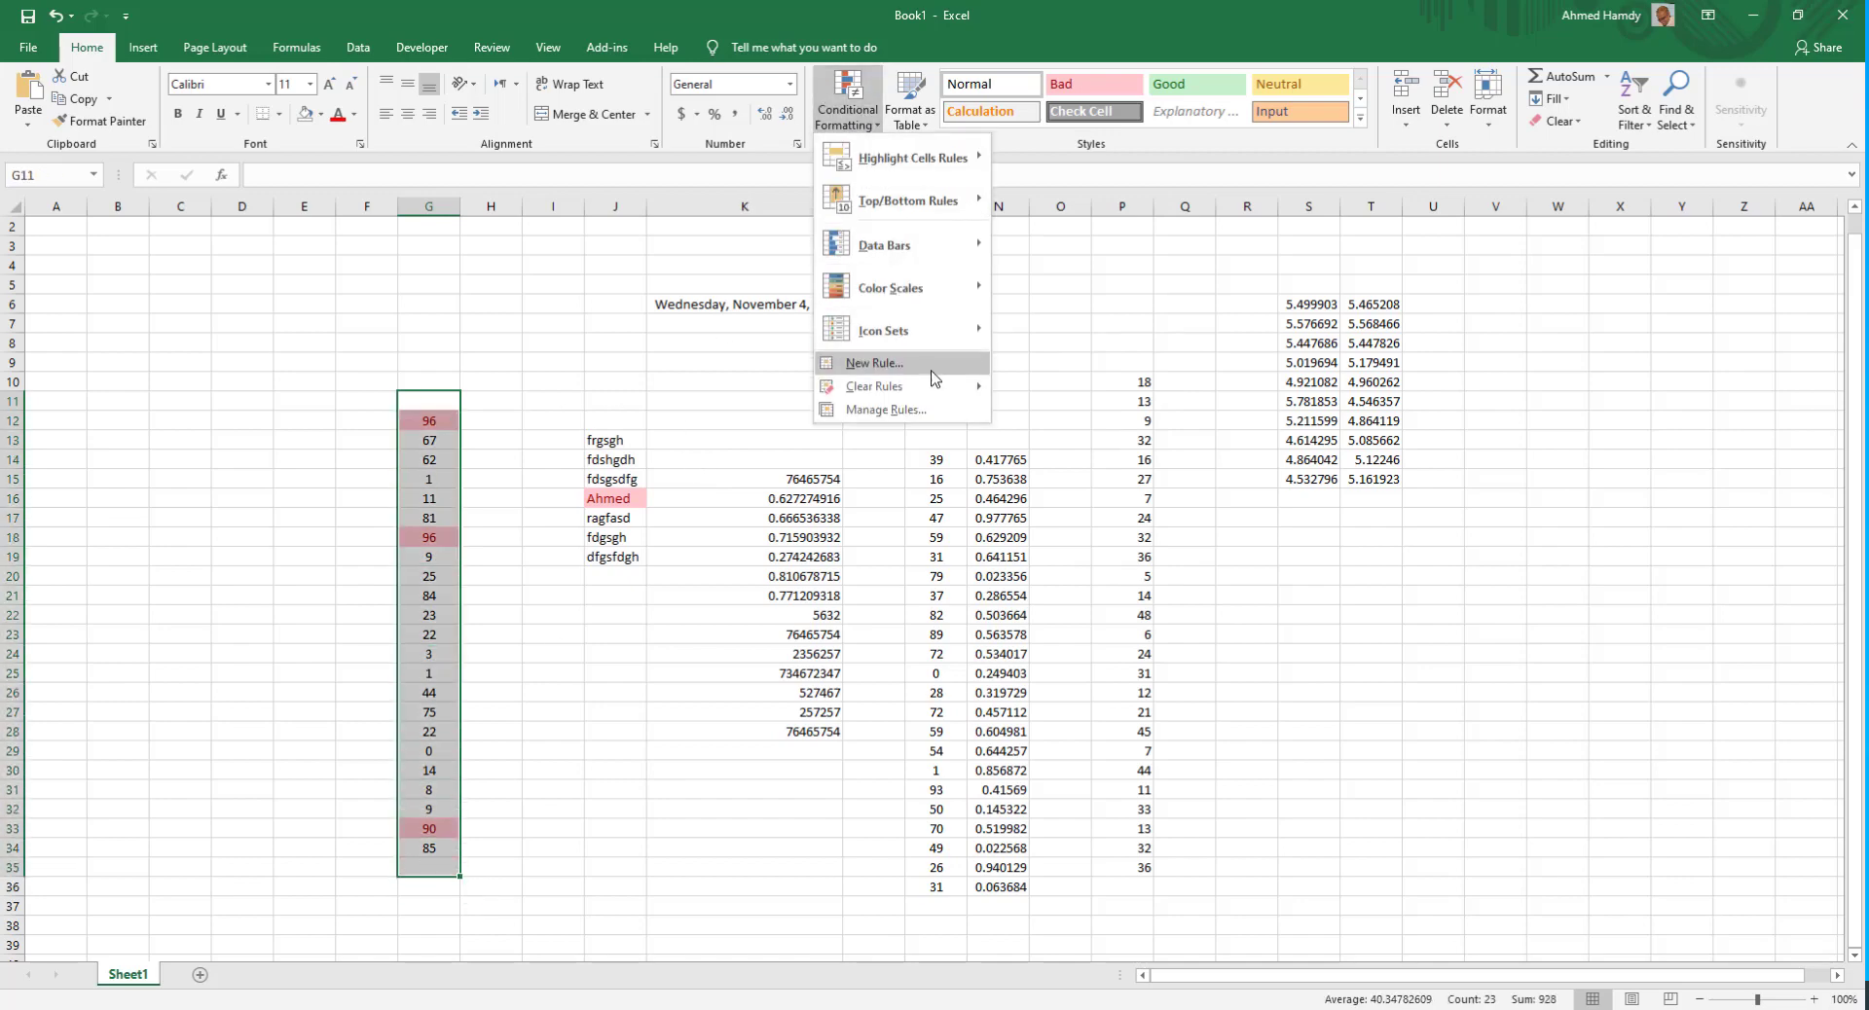
{"action": "mouse_move", "coordinate": [935, 387]}
{"action": "left_click", "coordinate": [1070, 388]}
{"action": "left_click", "coordinate": [847, 98]}
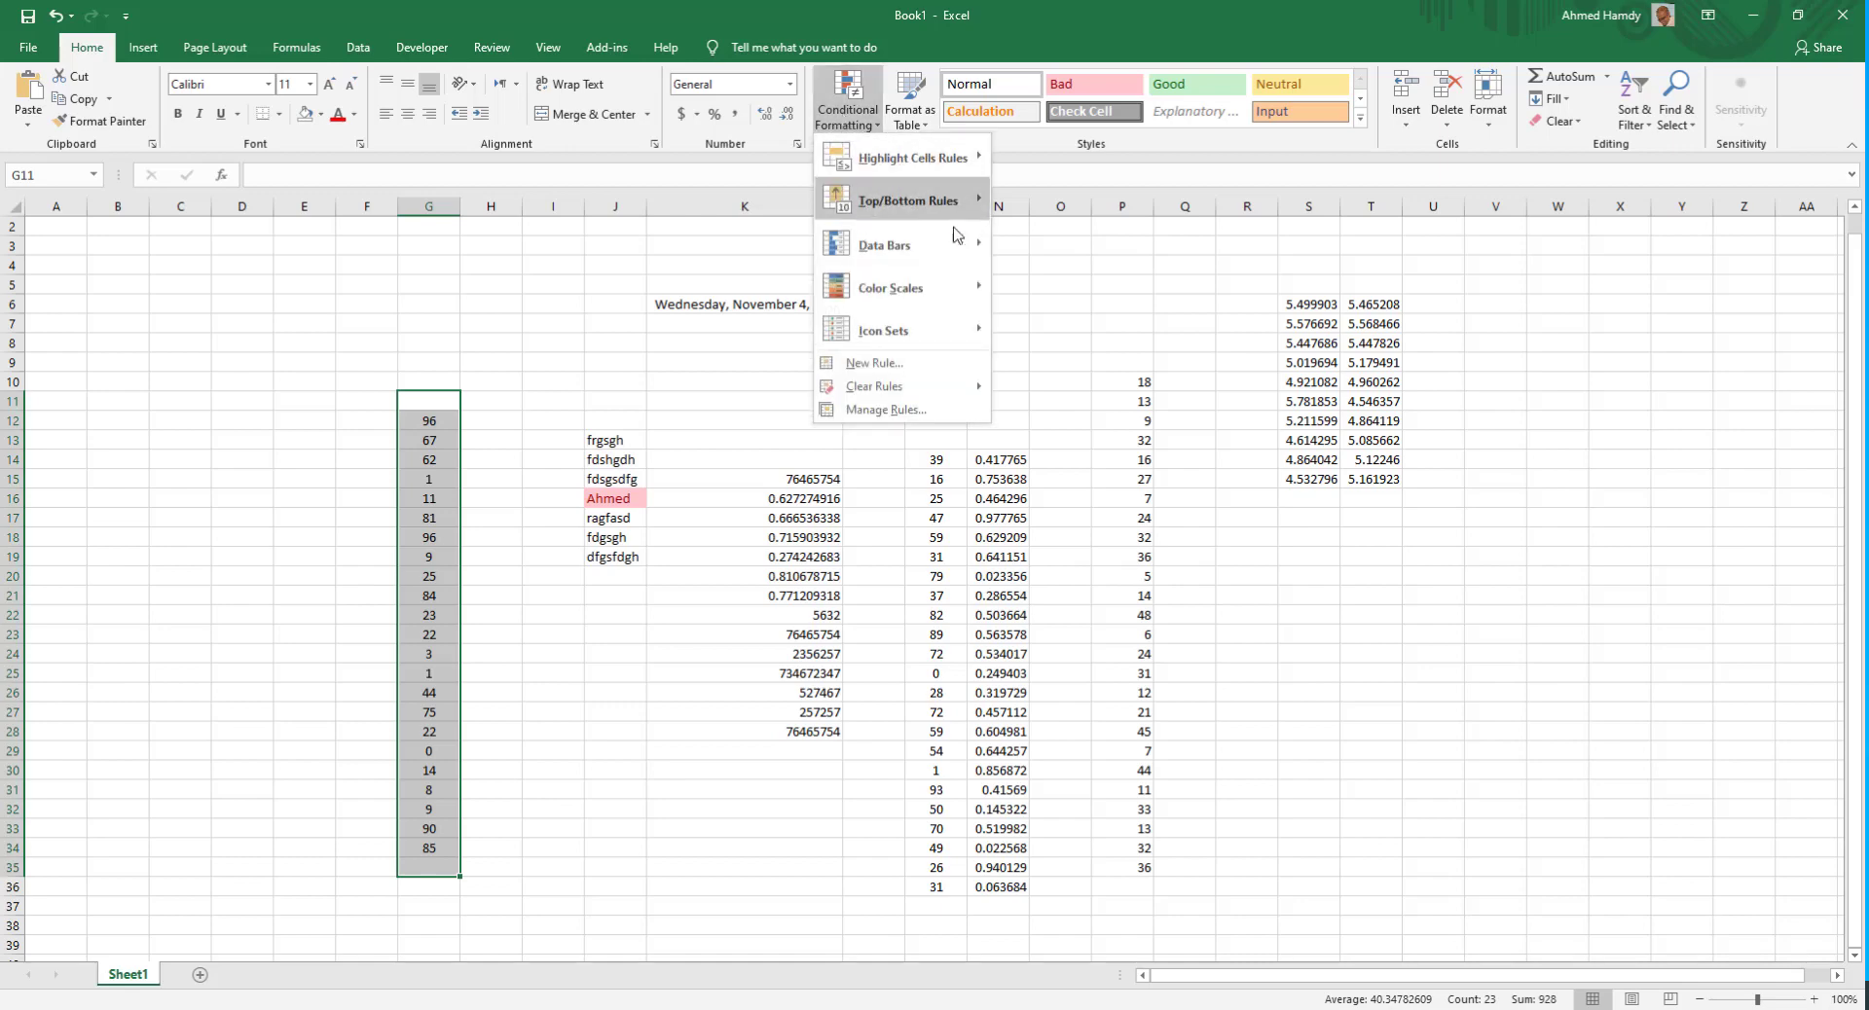
- Add blue gradient data bars to column G, then clear rules from the entire sheet
{"action": "mouse_move", "coordinate": [956, 236]}
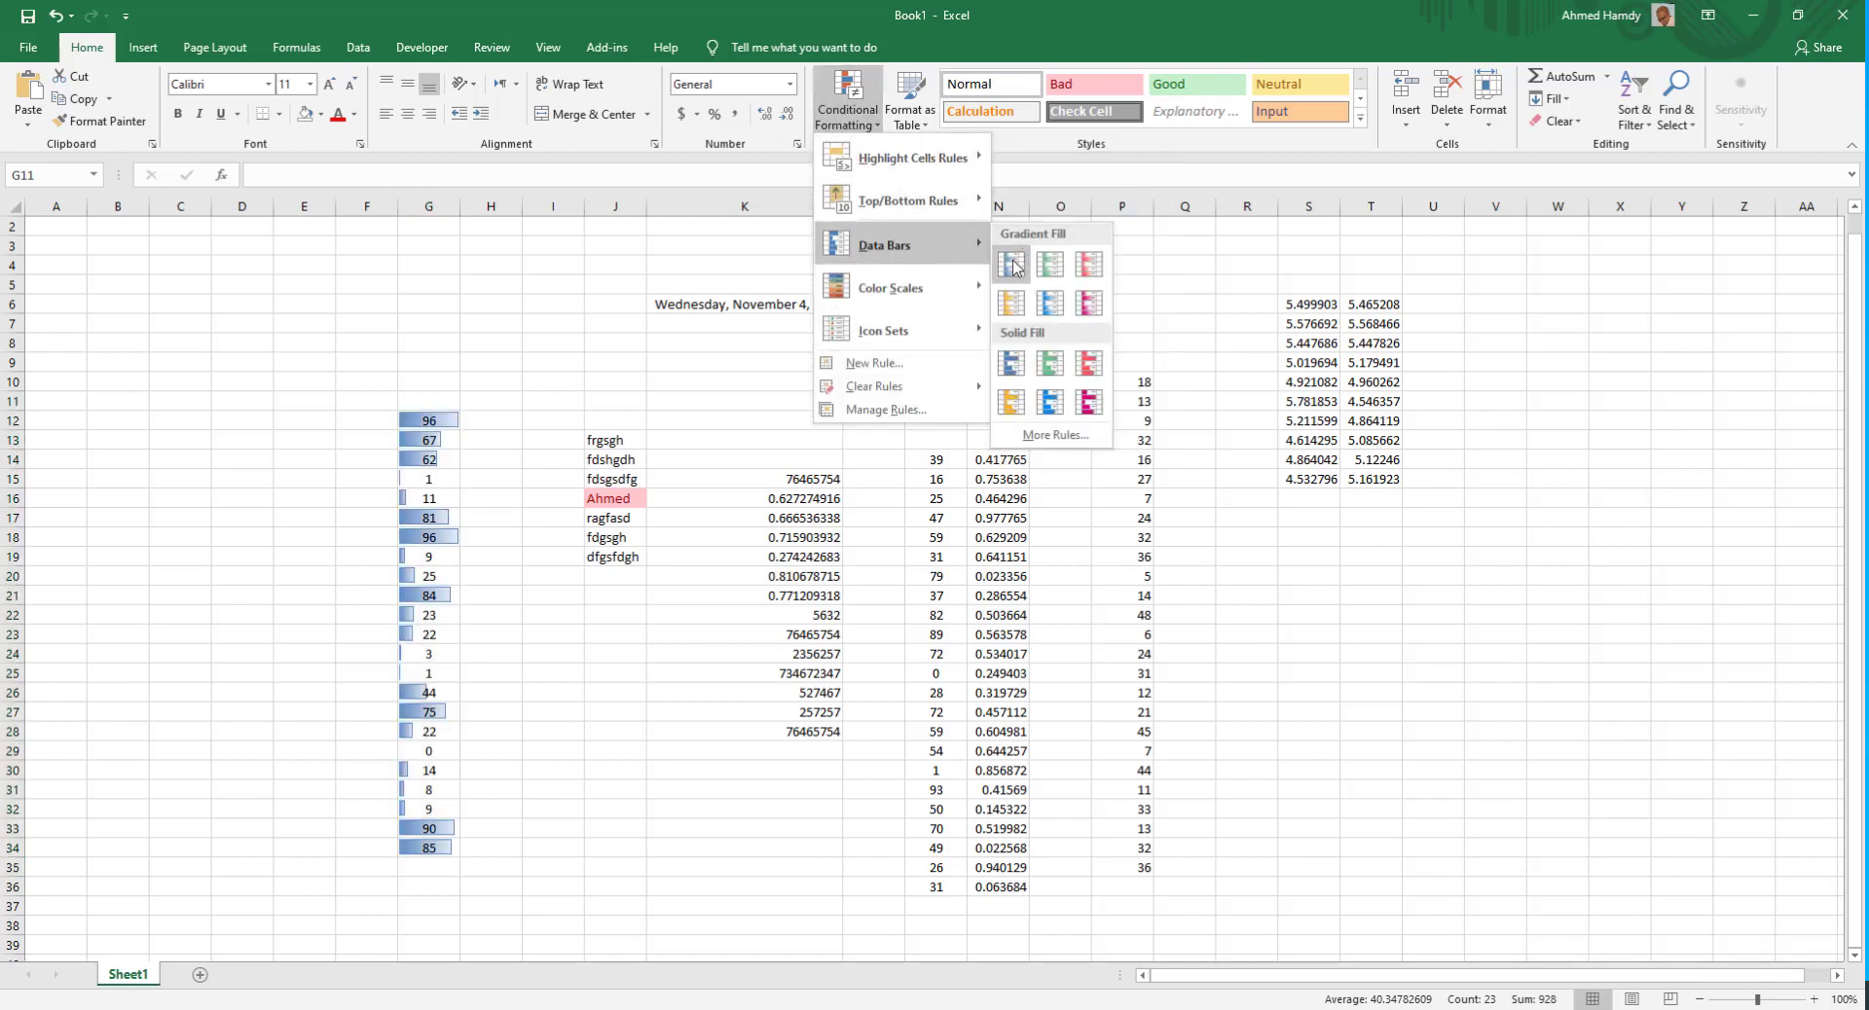
{"action": "left_click", "coordinate": [1012, 265]}
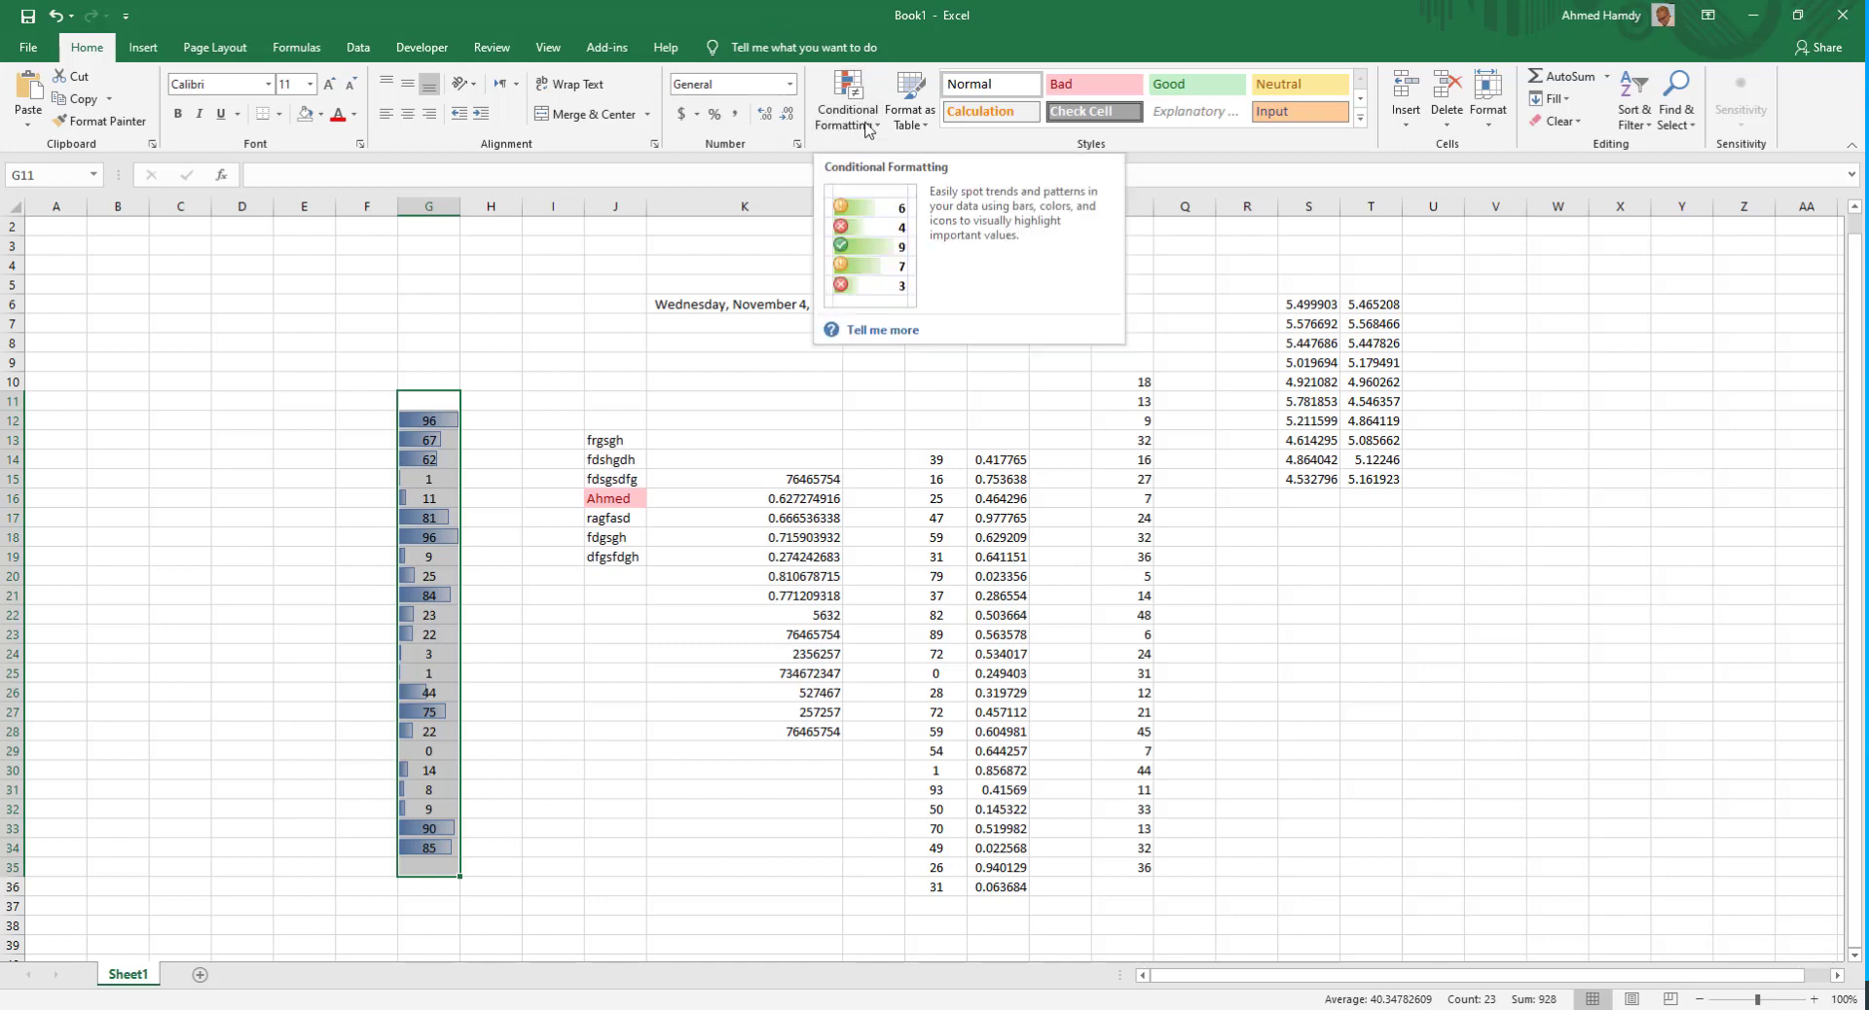
{"action": "left_click", "coordinate": [866, 125]}
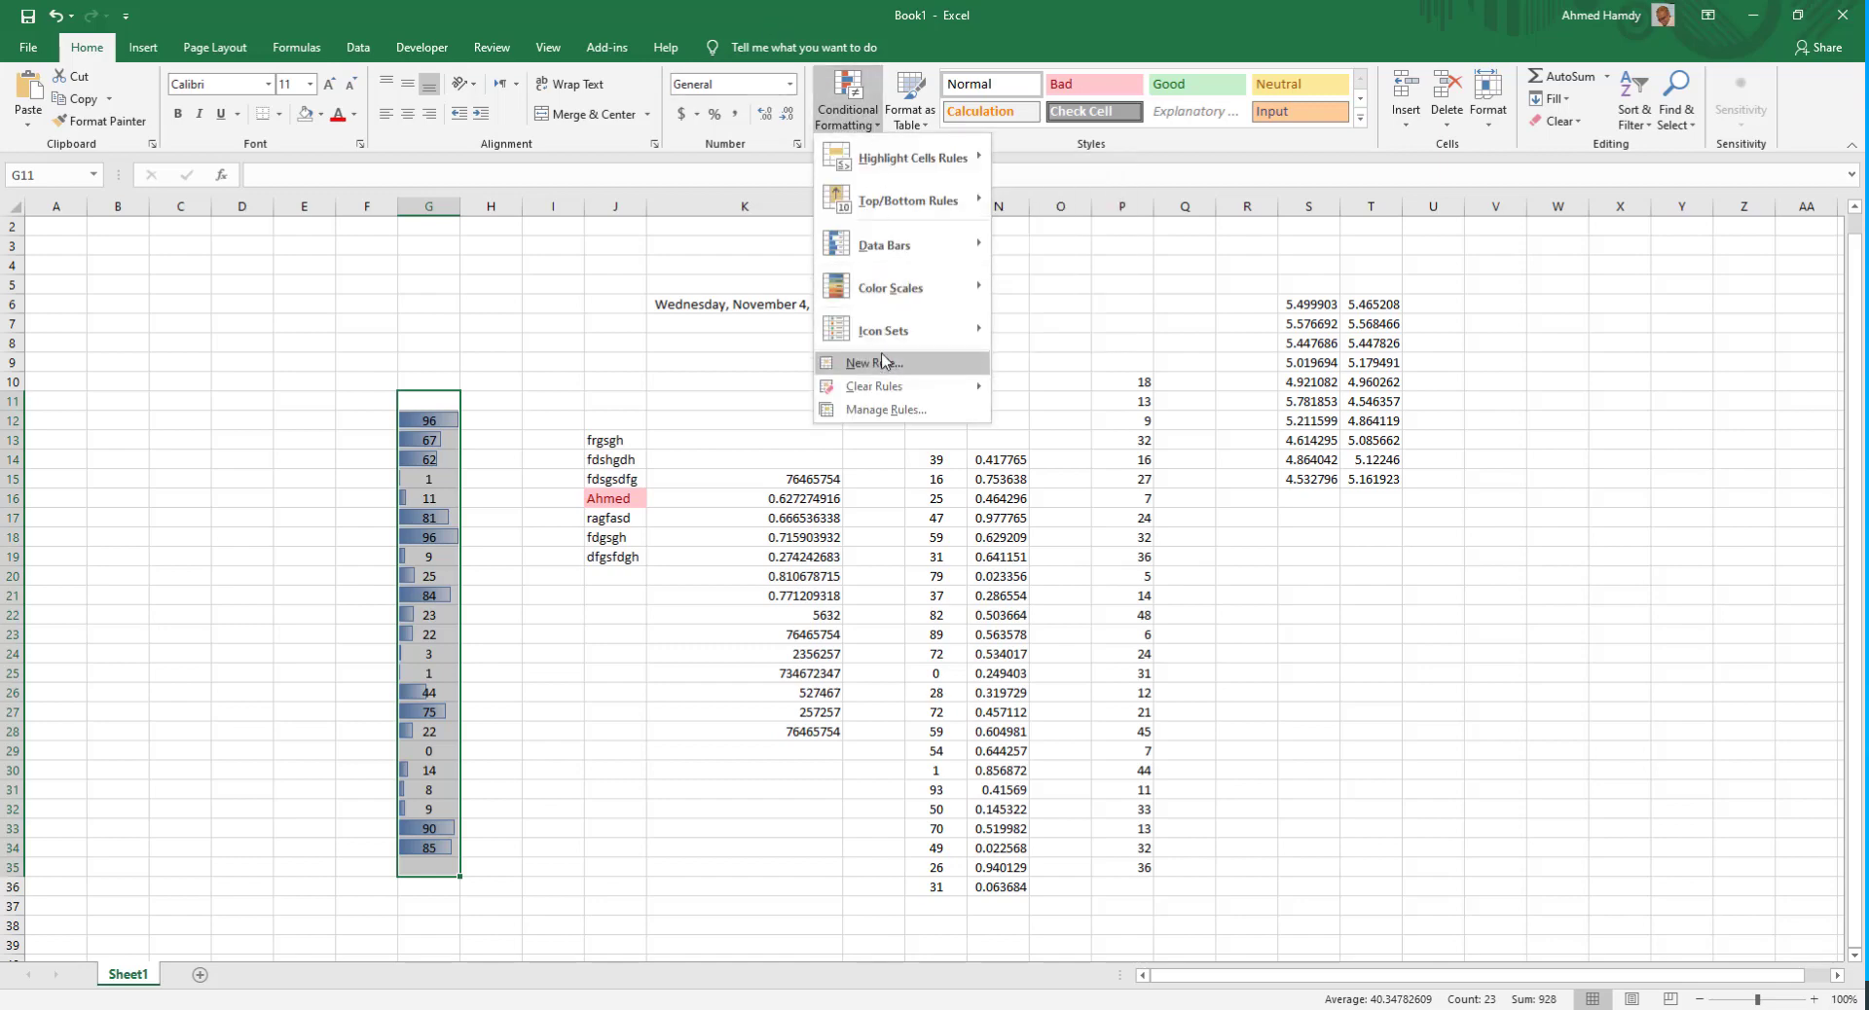
{"action": "mouse_move", "coordinate": [931, 243]}
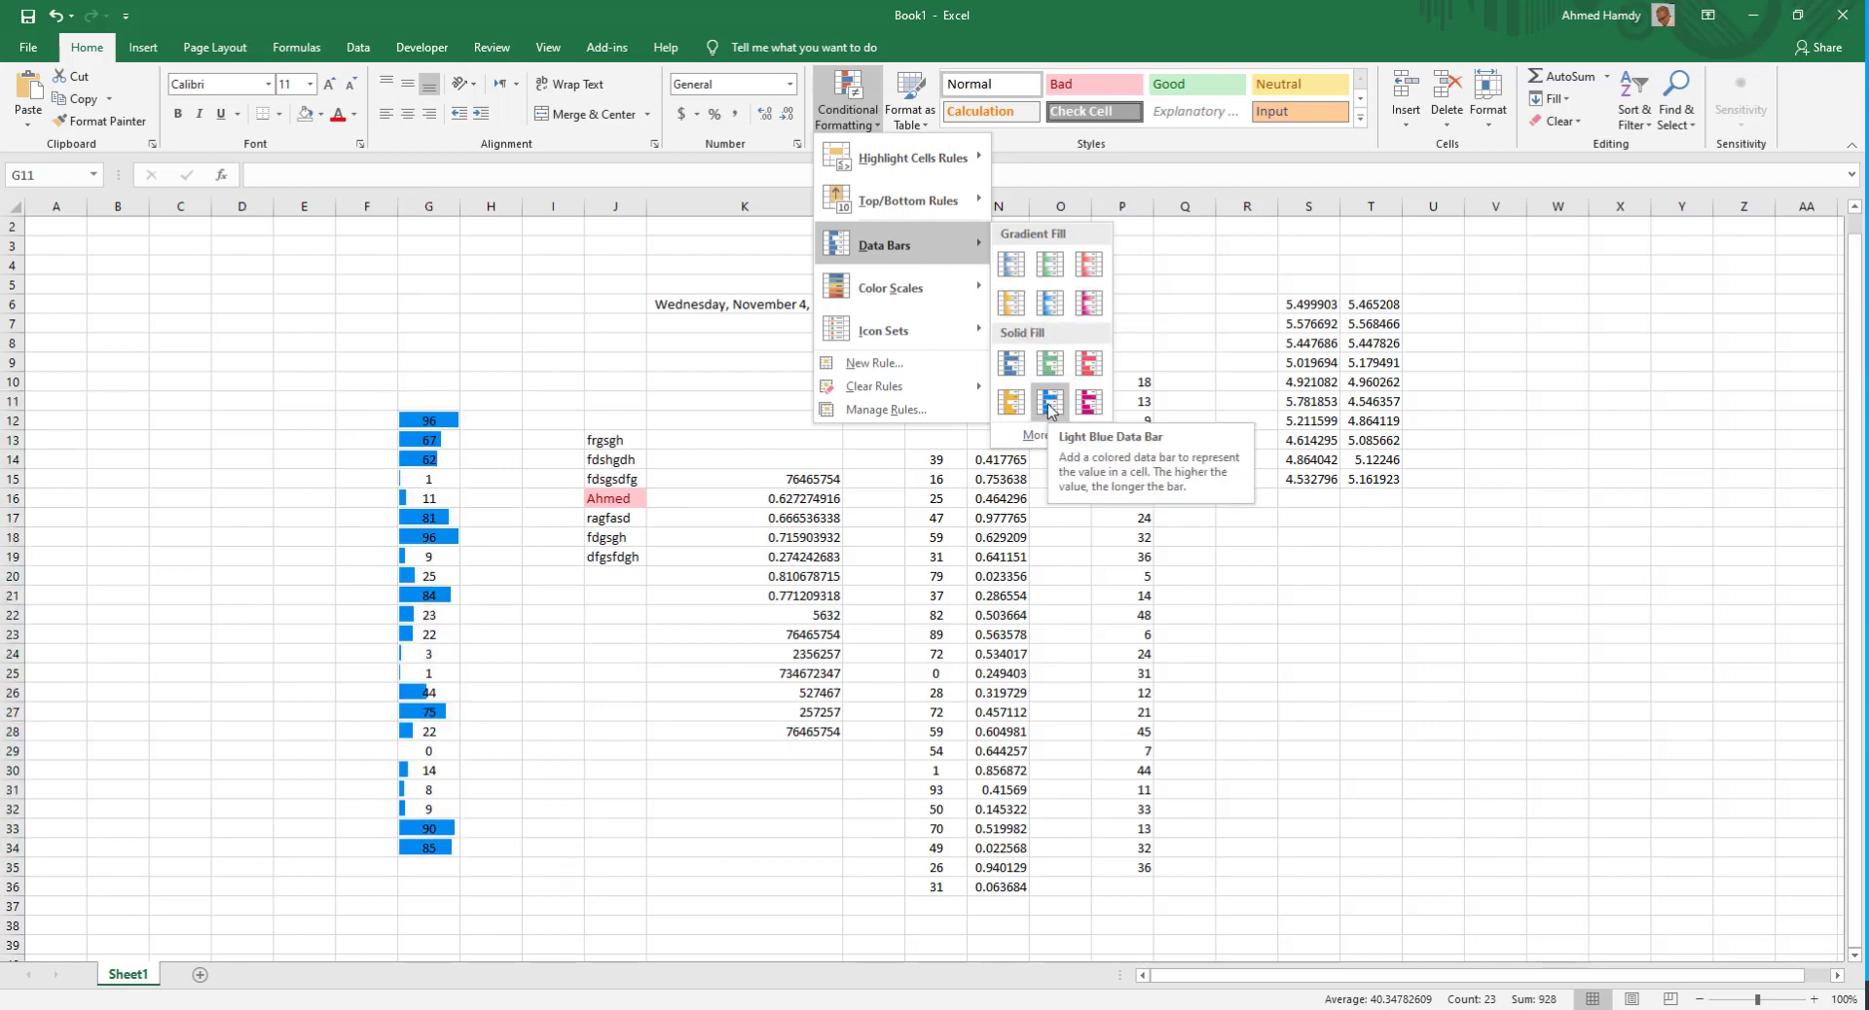
{"action": "mouse_move", "coordinate": [952, 292]}
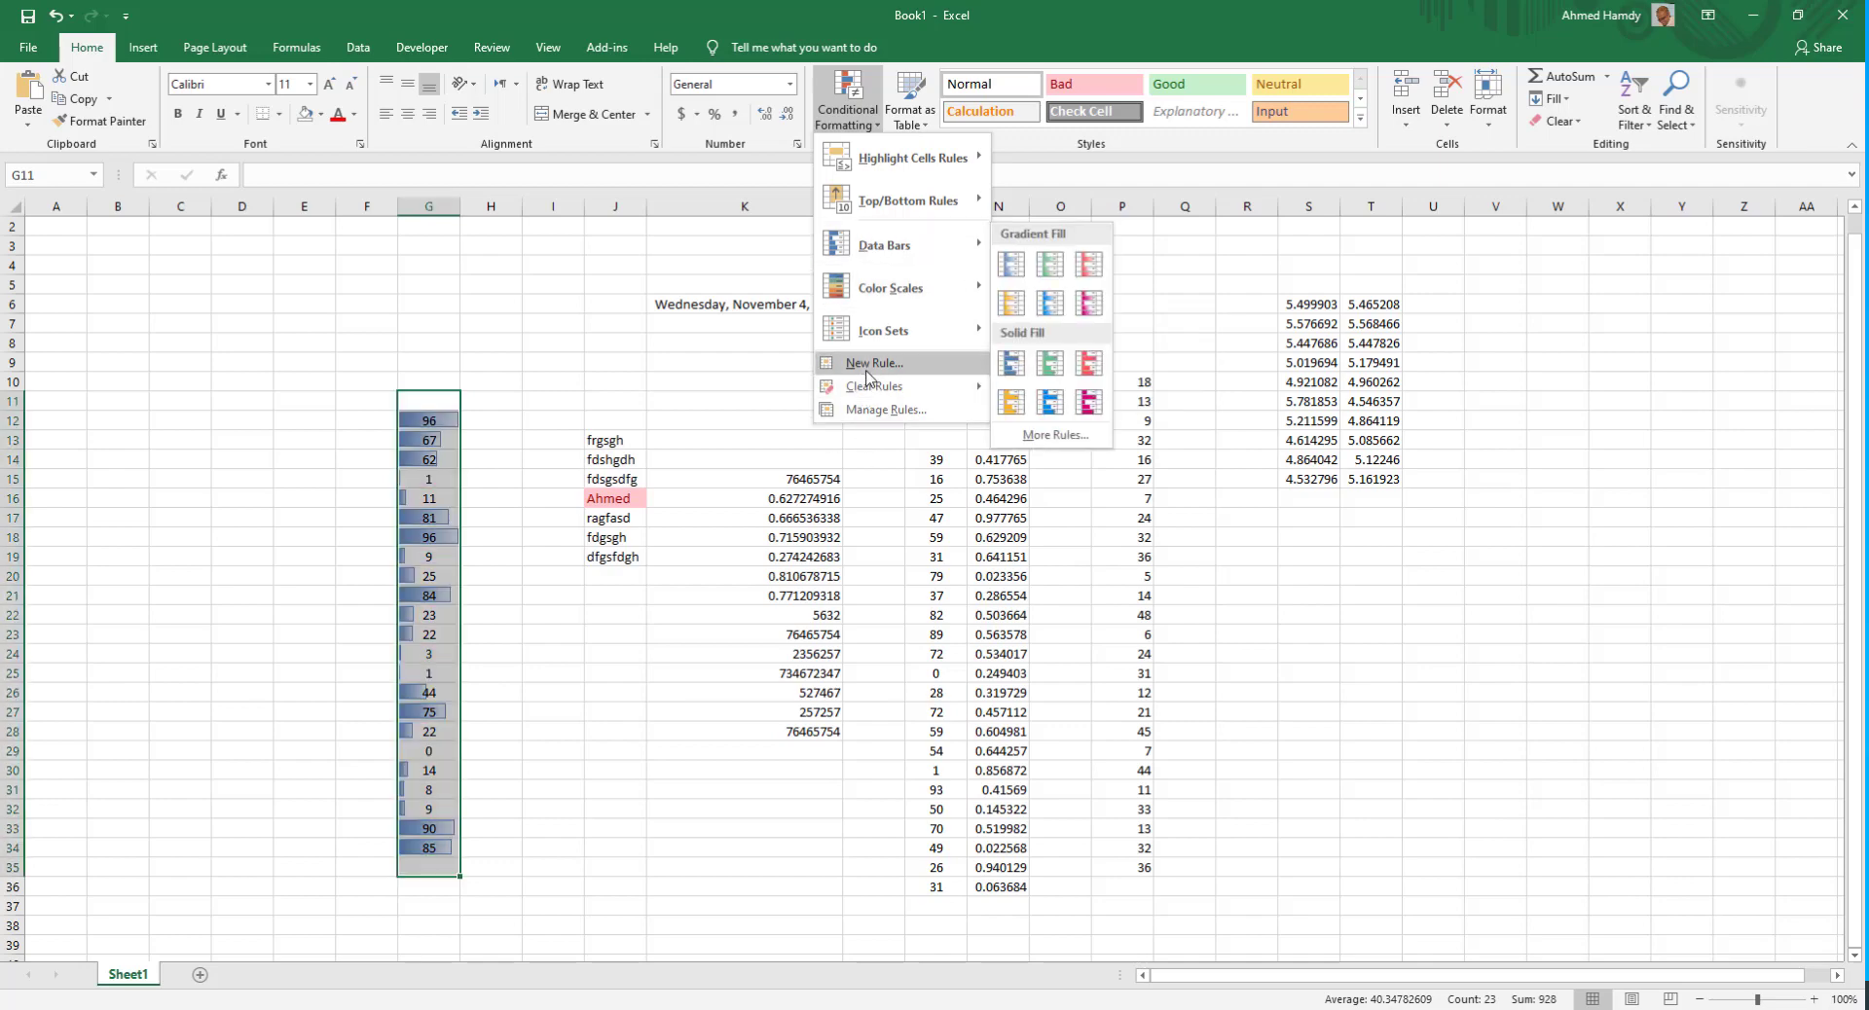
{"action": "mouse_move", "coordinate": [875, 387]}
{"action": "left_click", "coordinate": [1071, 410]}
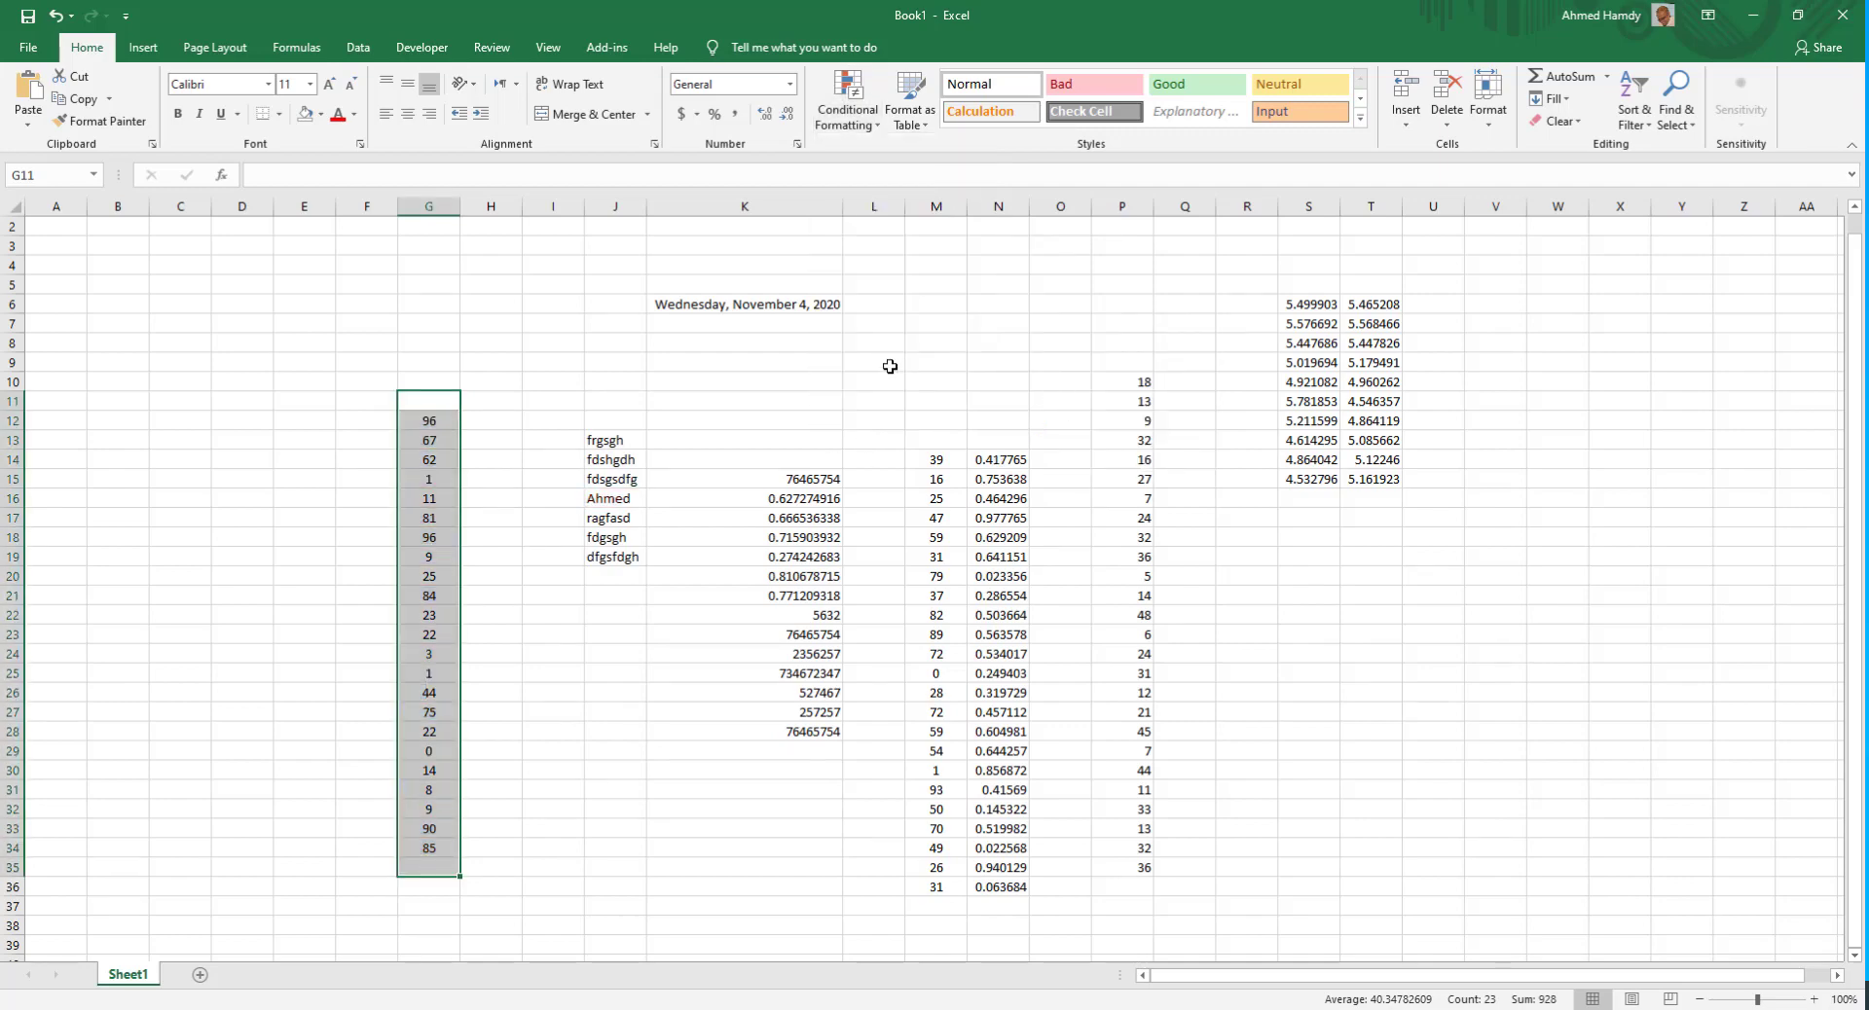
- Apply the Green-Yellow-Red colour scale to G12:G34
{"action": "left_click_drag", "start_coordinate": [419, 421], "coordinate": [417, 856]}
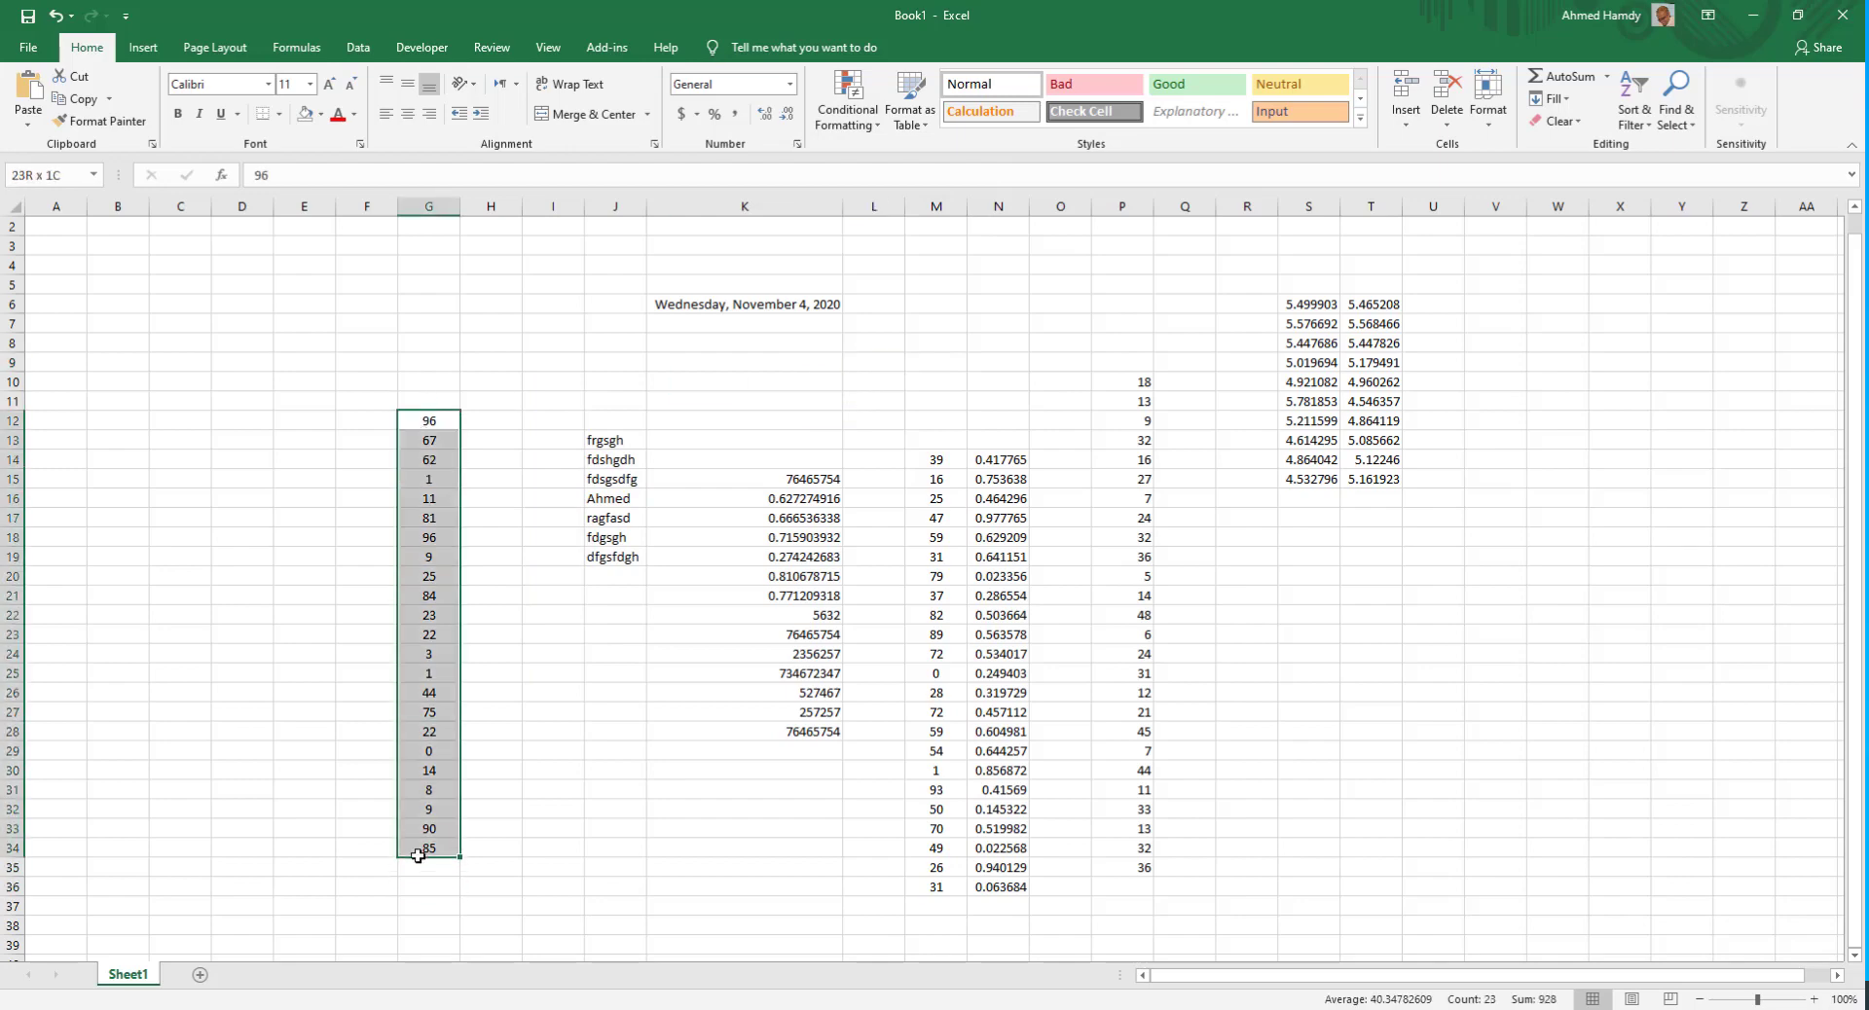
{"action": "left_click", "coordinate": [845, 109]}
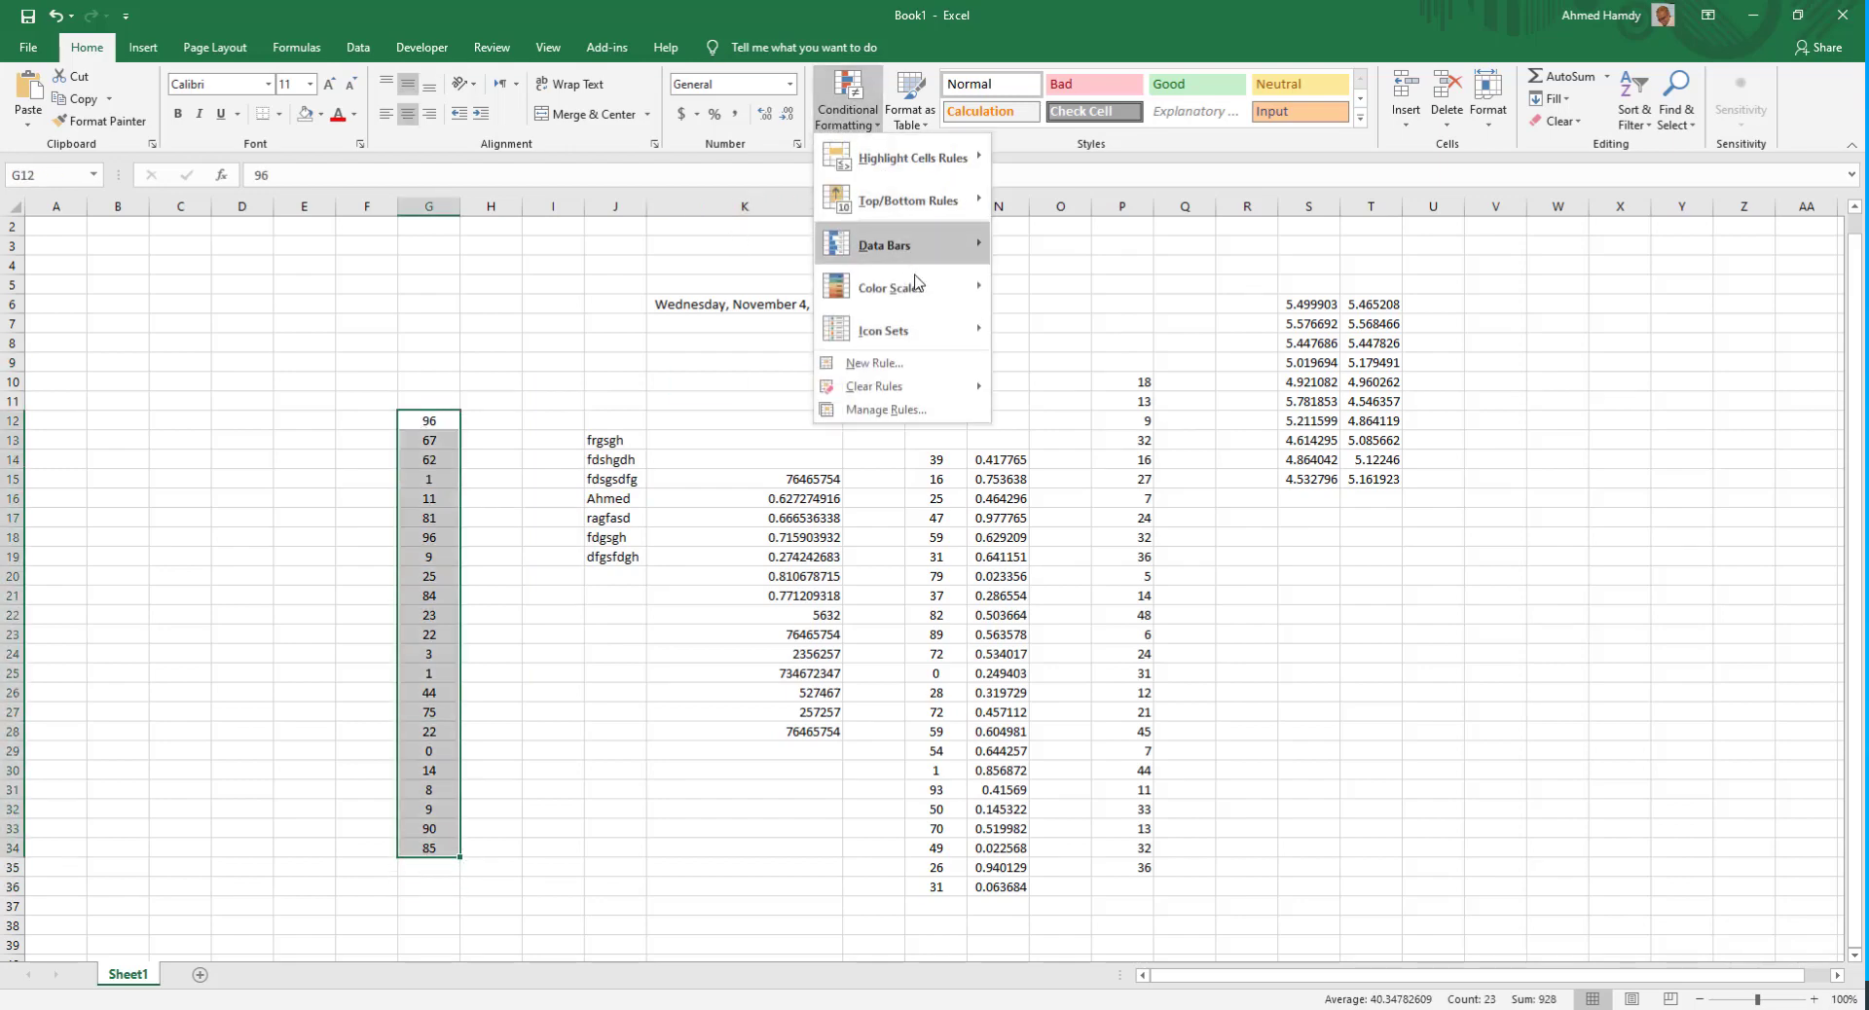
{"action": "mouse_move", "coordinate": [905, 288]}
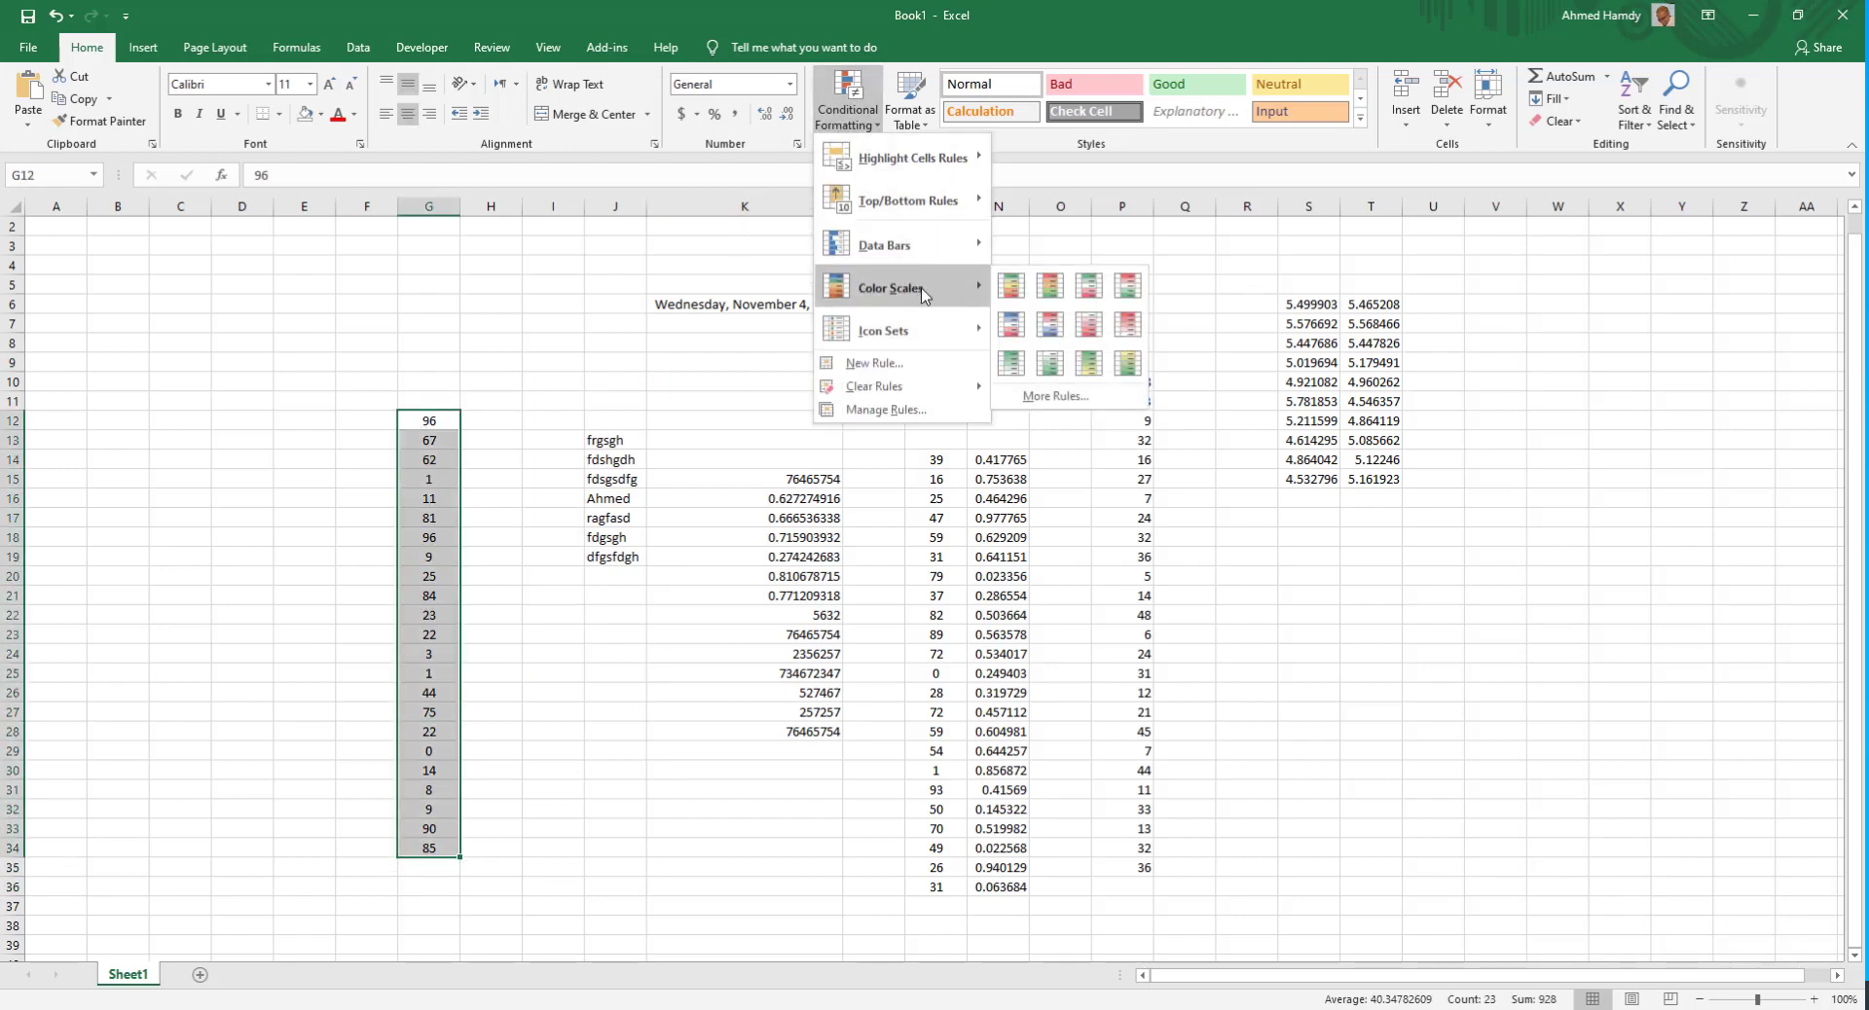
{"action": "left_click", "coordinate": [1011, 286]}
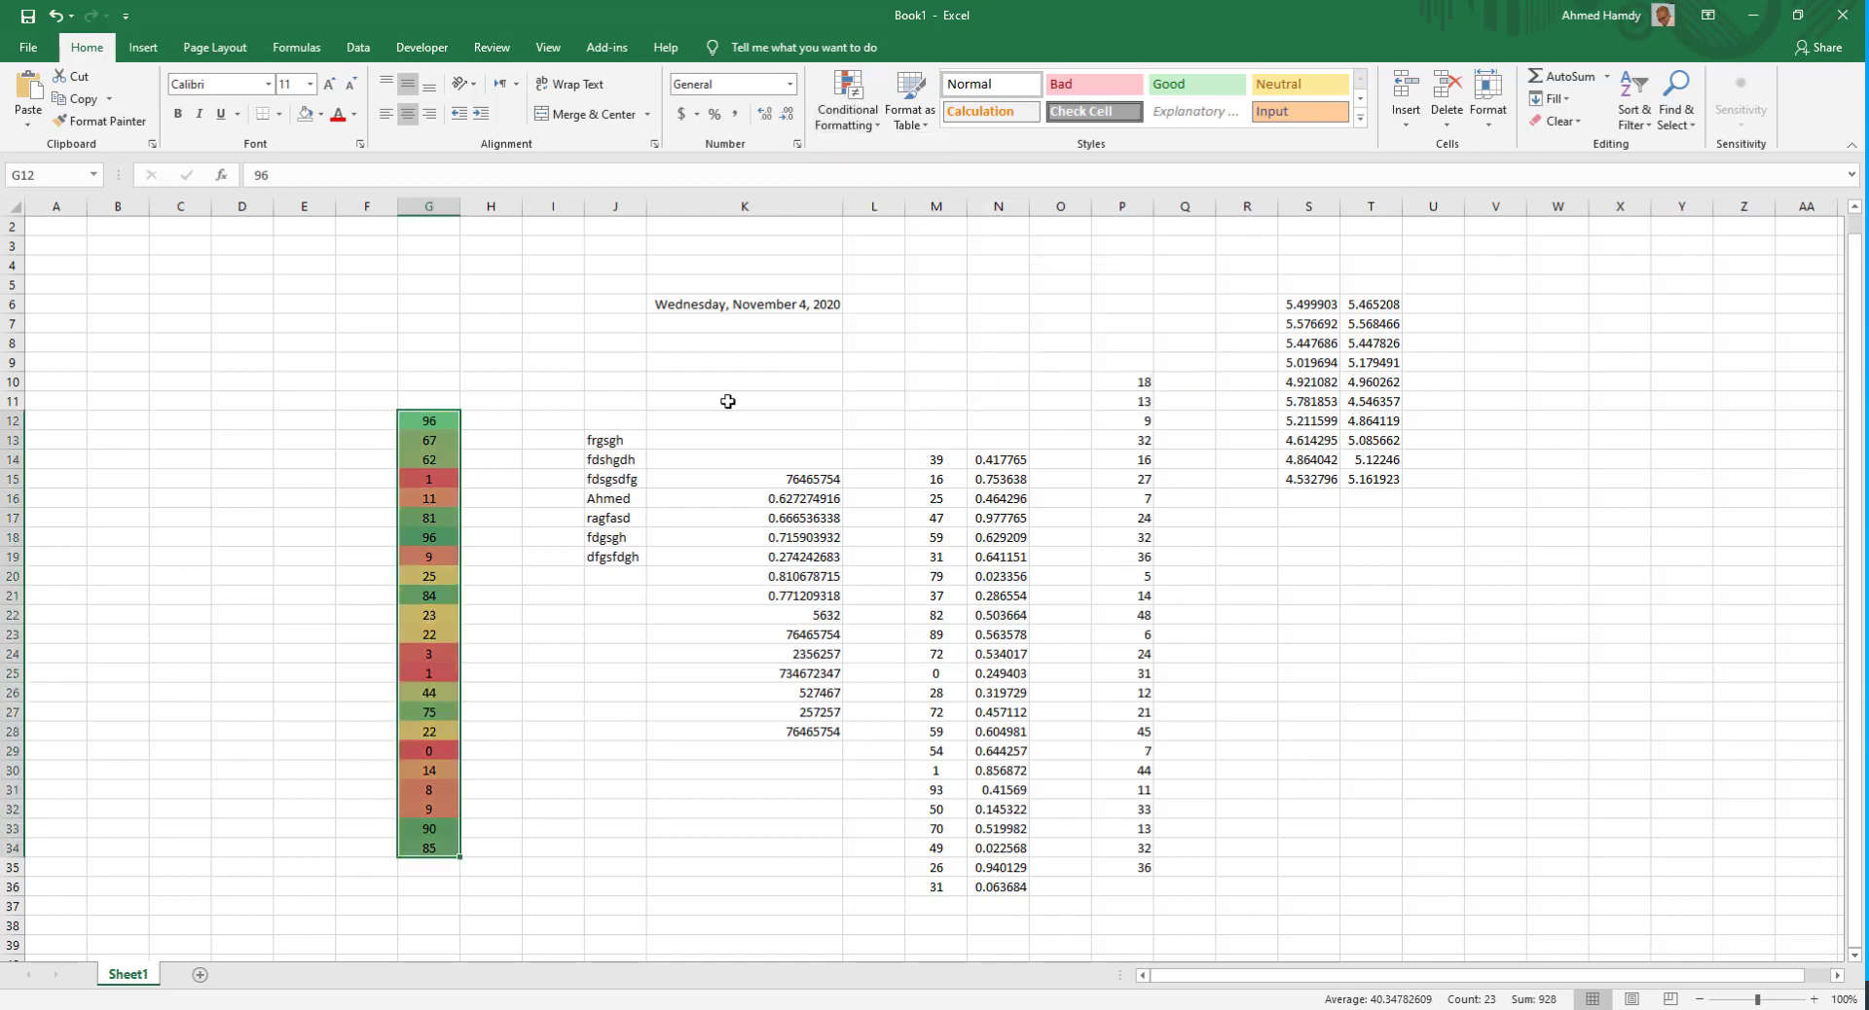
- Open the Color Scales More Rules dialog and cancel it without changes
{"action": "left_click", "coordinate": [845, 109]}
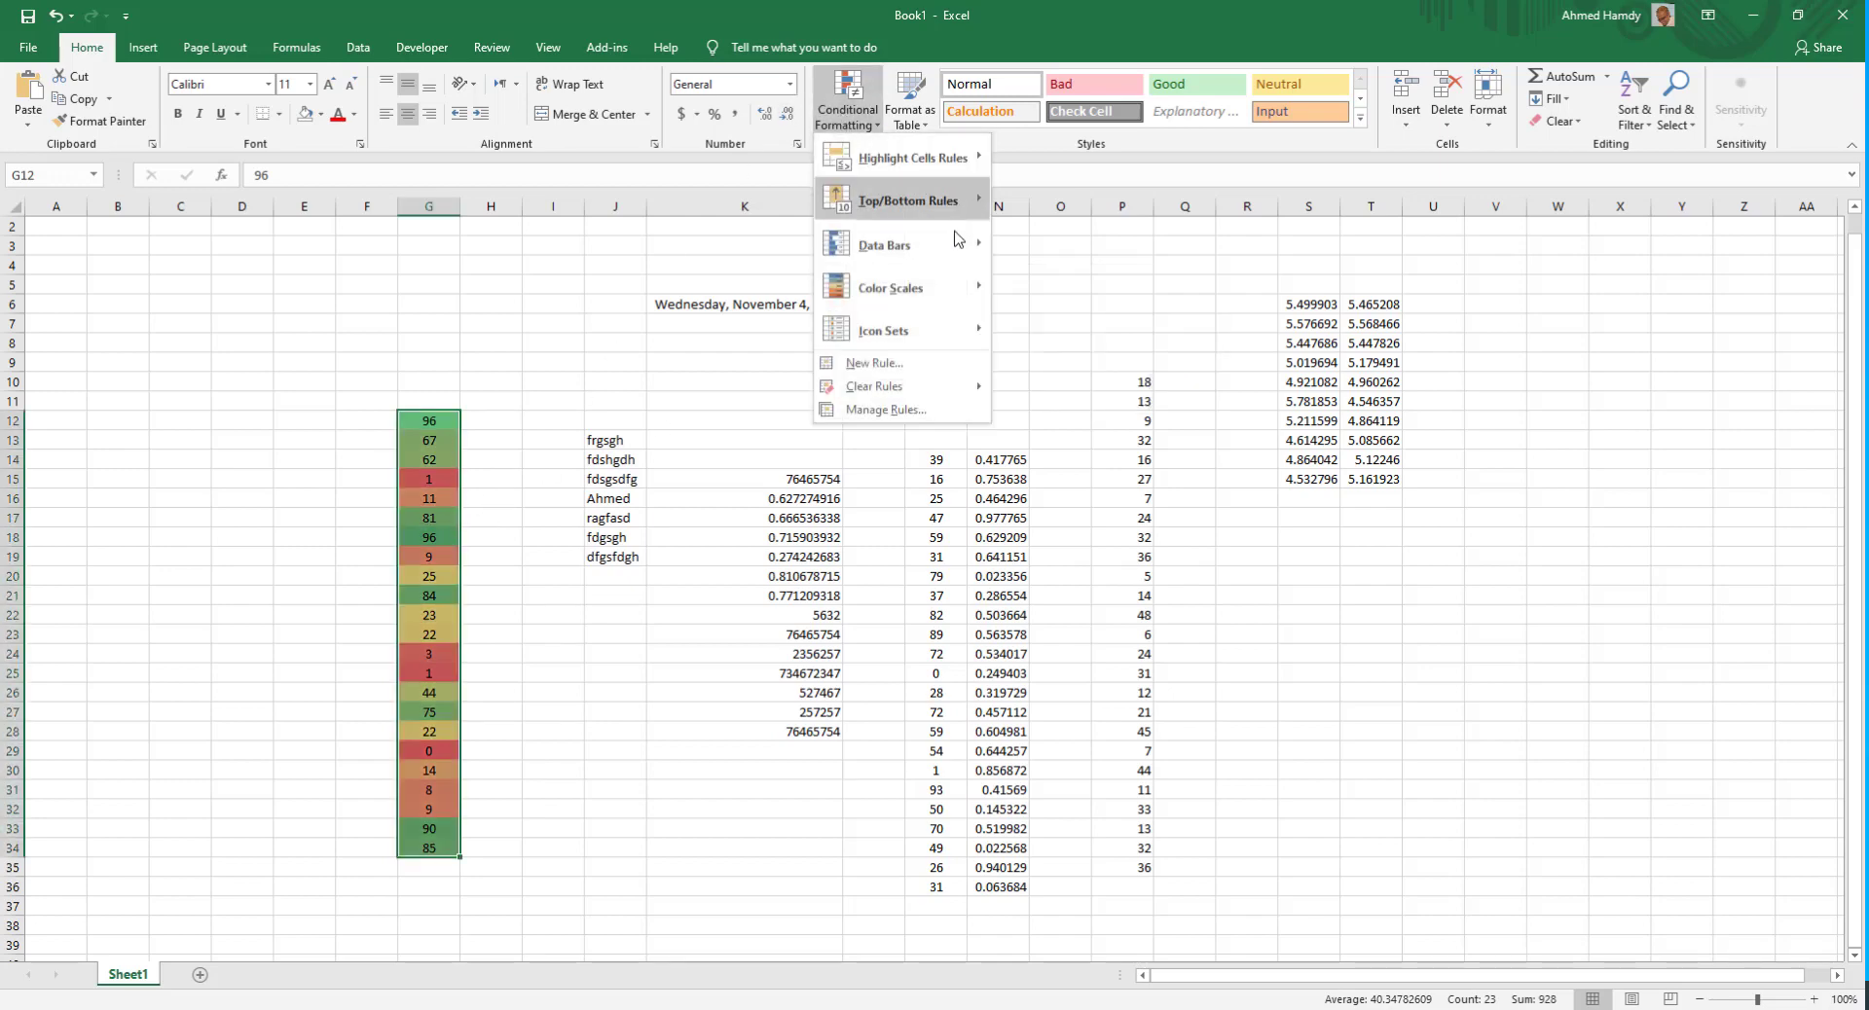
{"action": "mouse_move", "coordinate": [955, 281]}
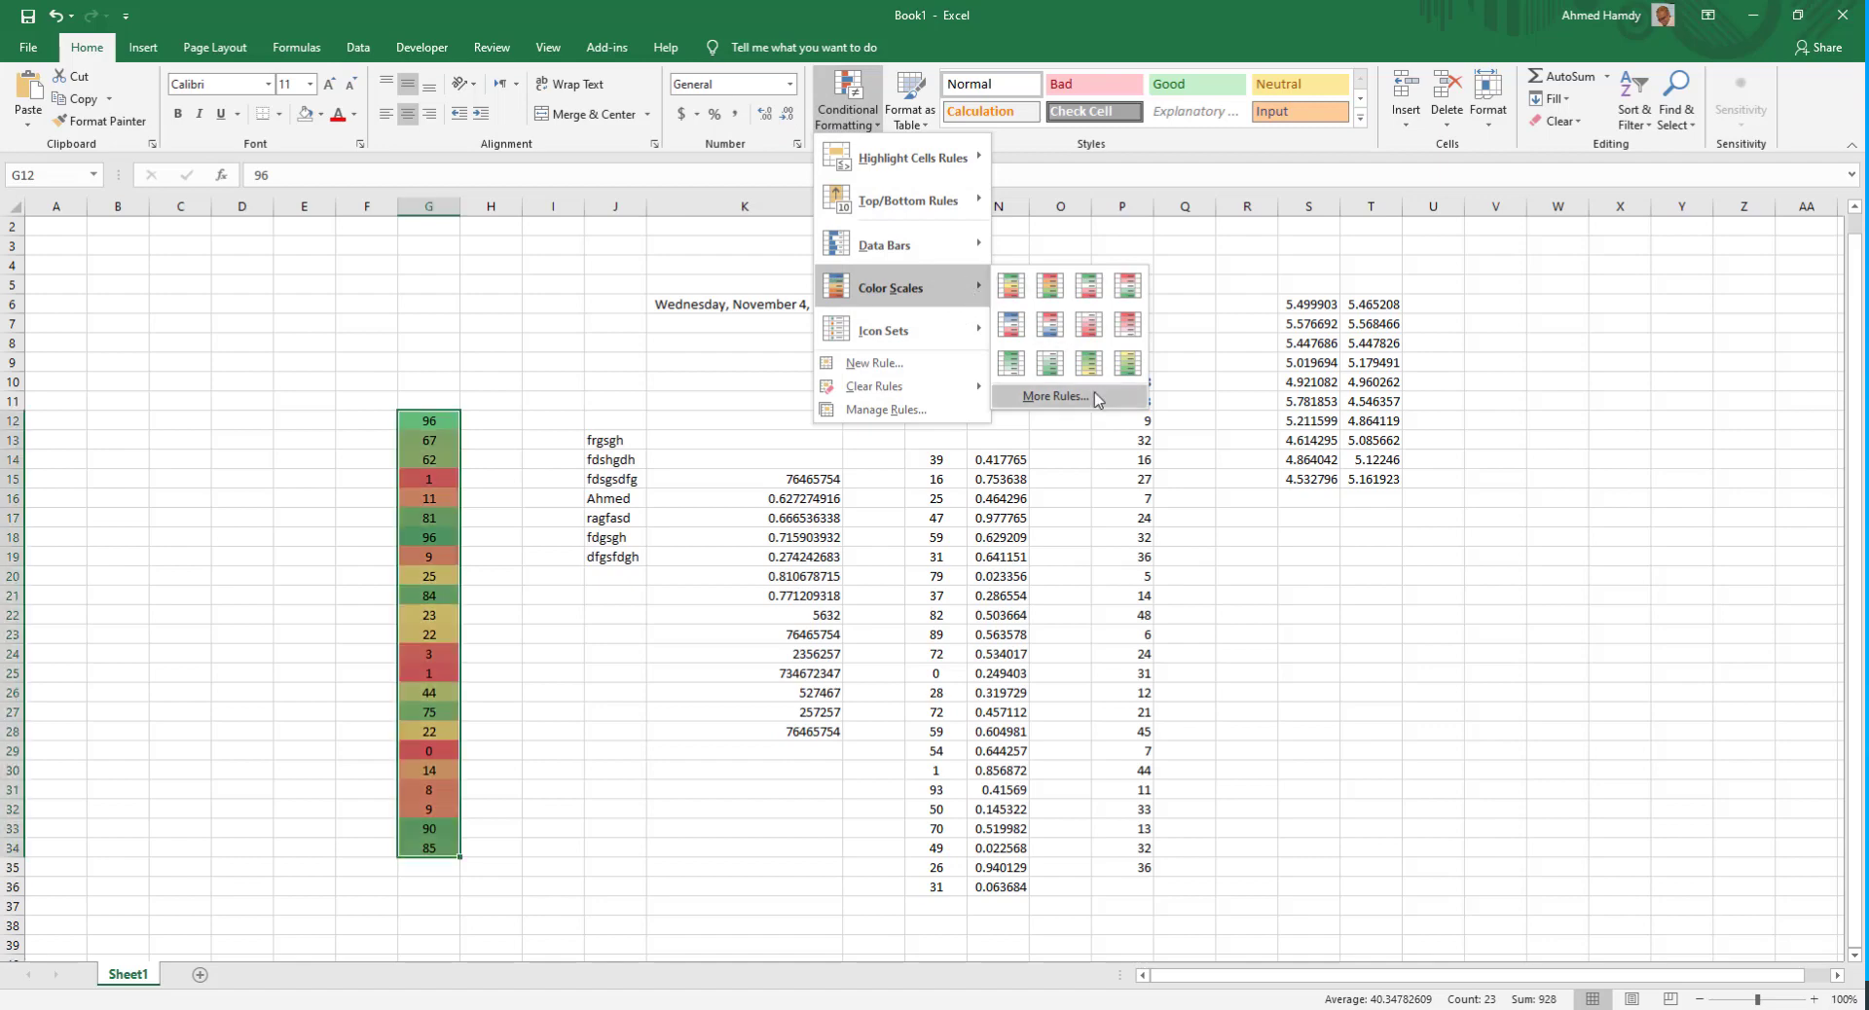
{"action": "left_click", "coordinate": [1056, 395]}
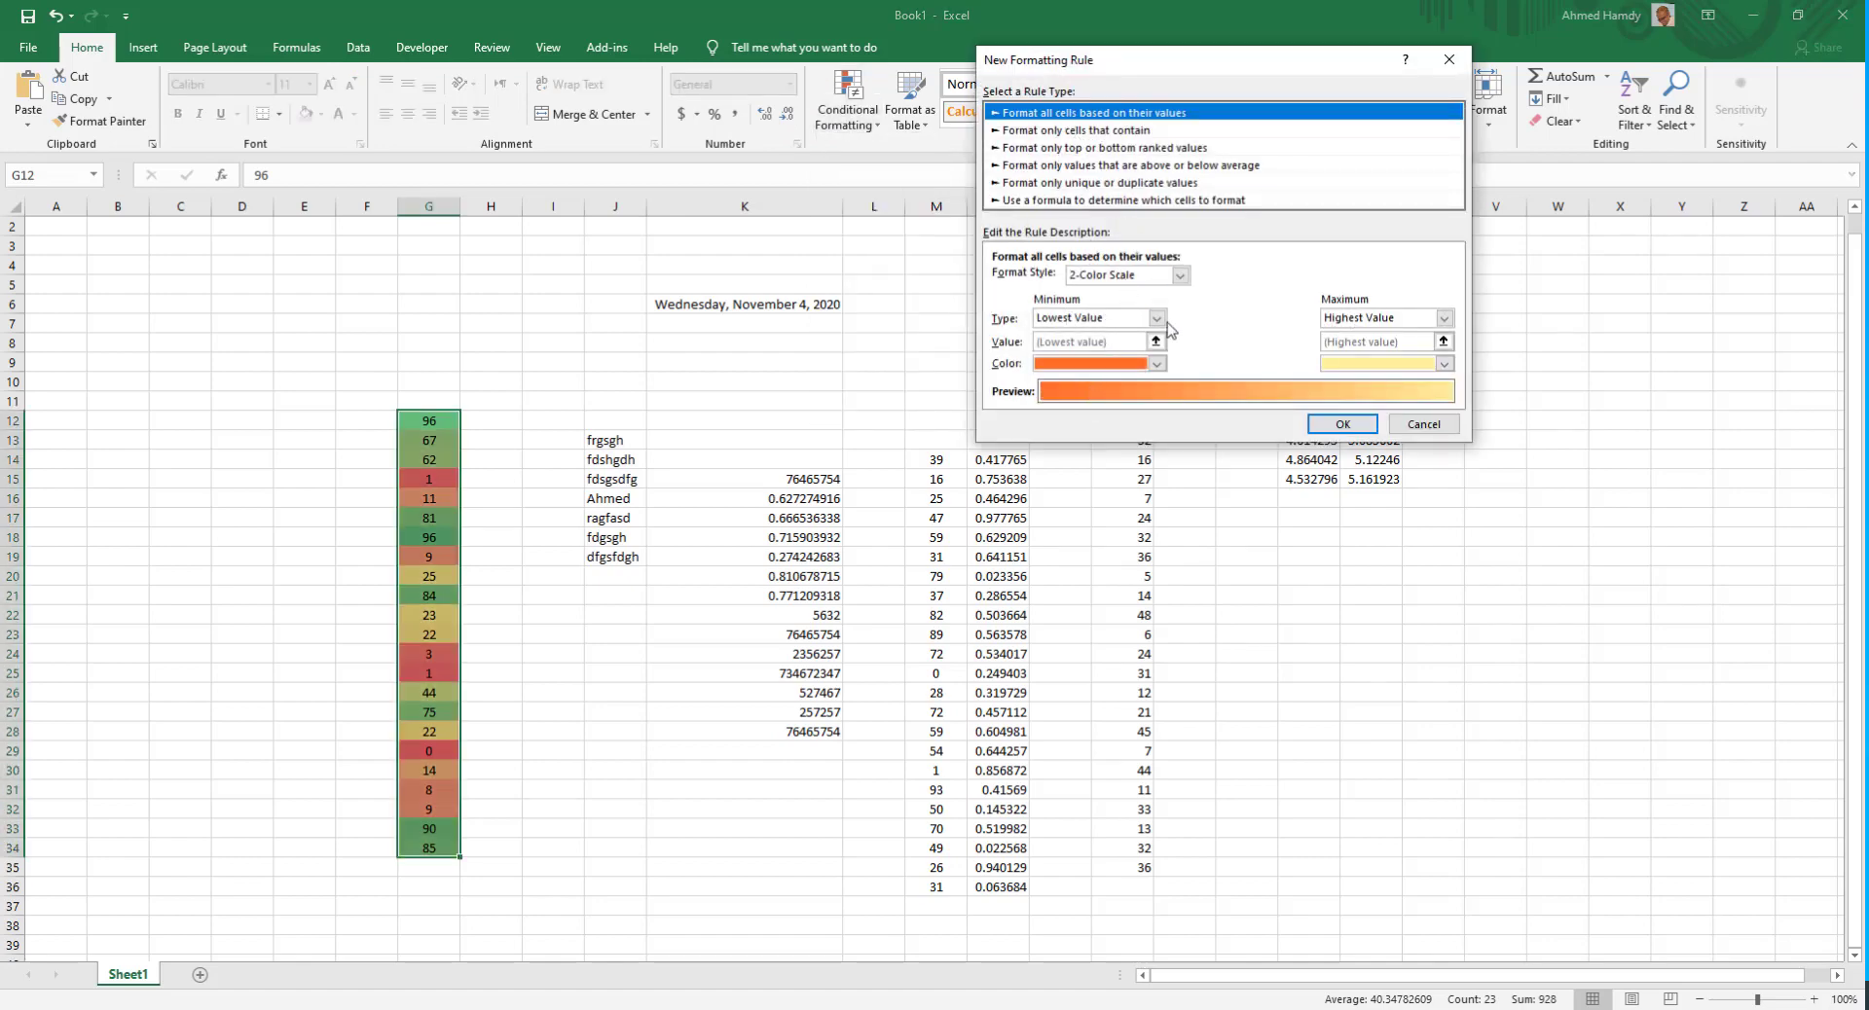
{"action": "left_click", "coordinate": [1423, 423]}
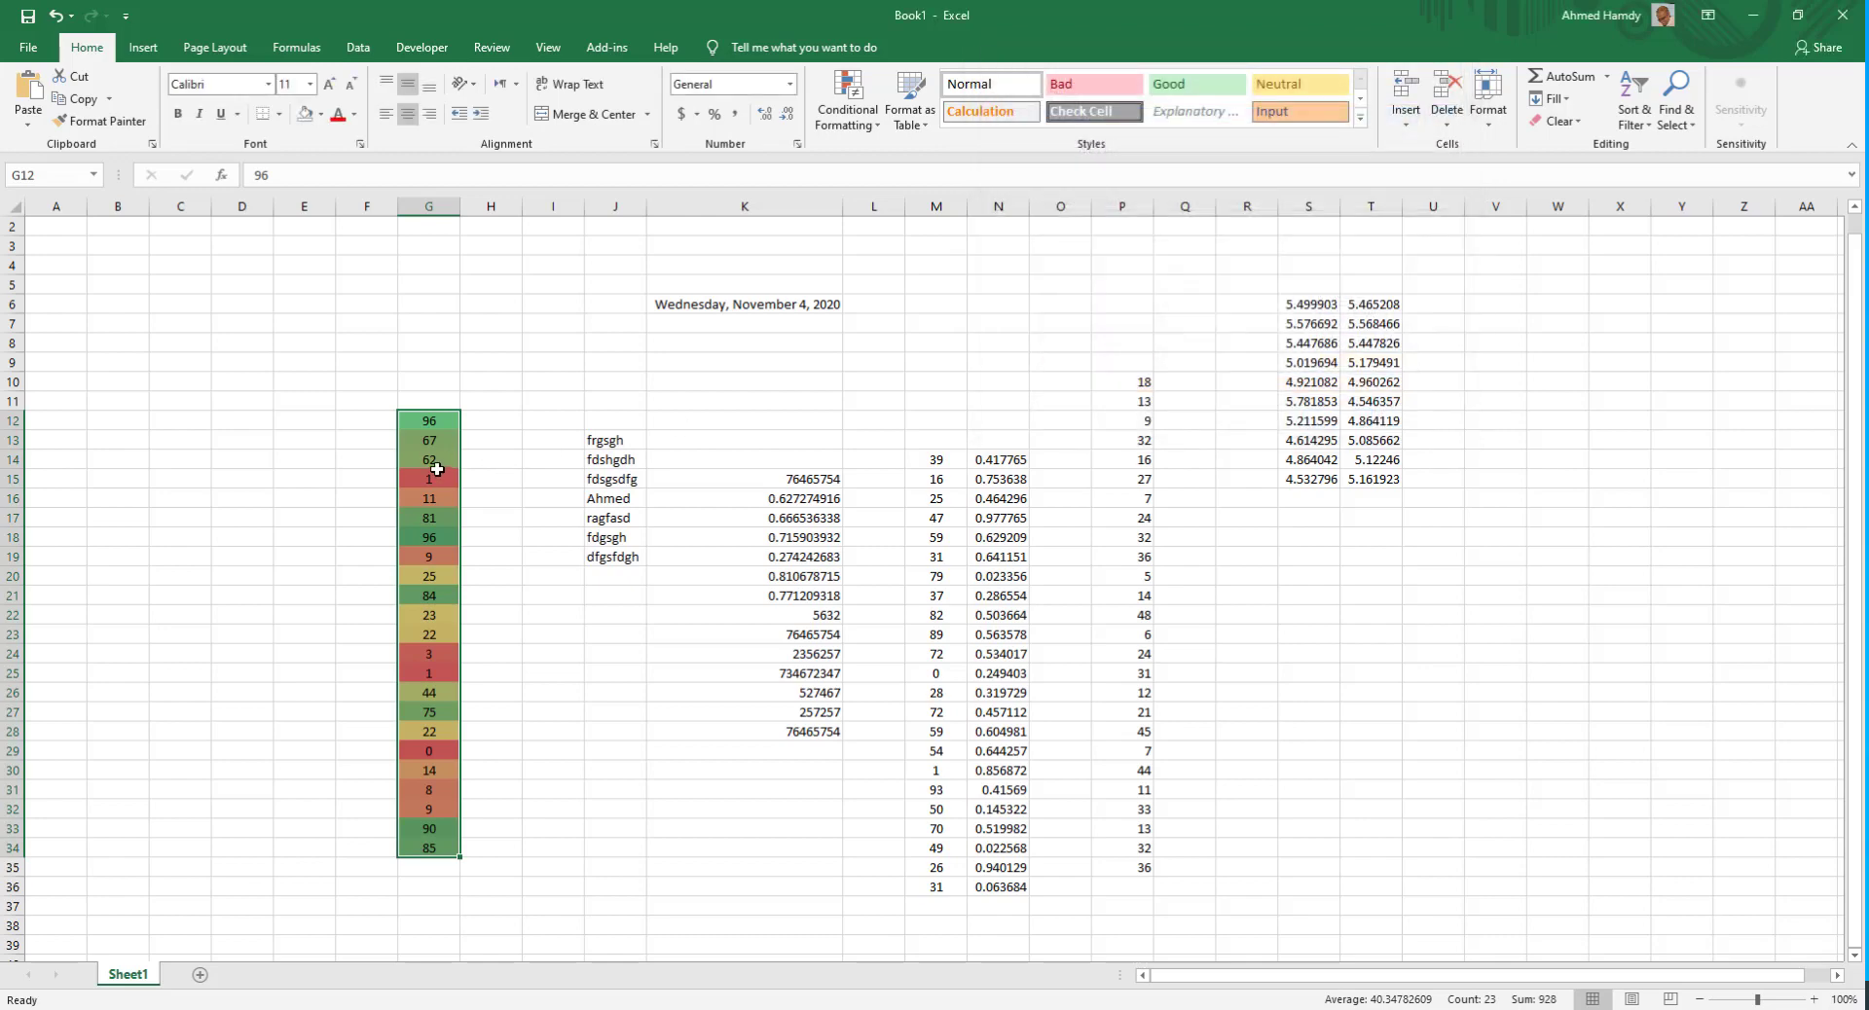
{"action": "left_click", "coordinate": [846, 98]}
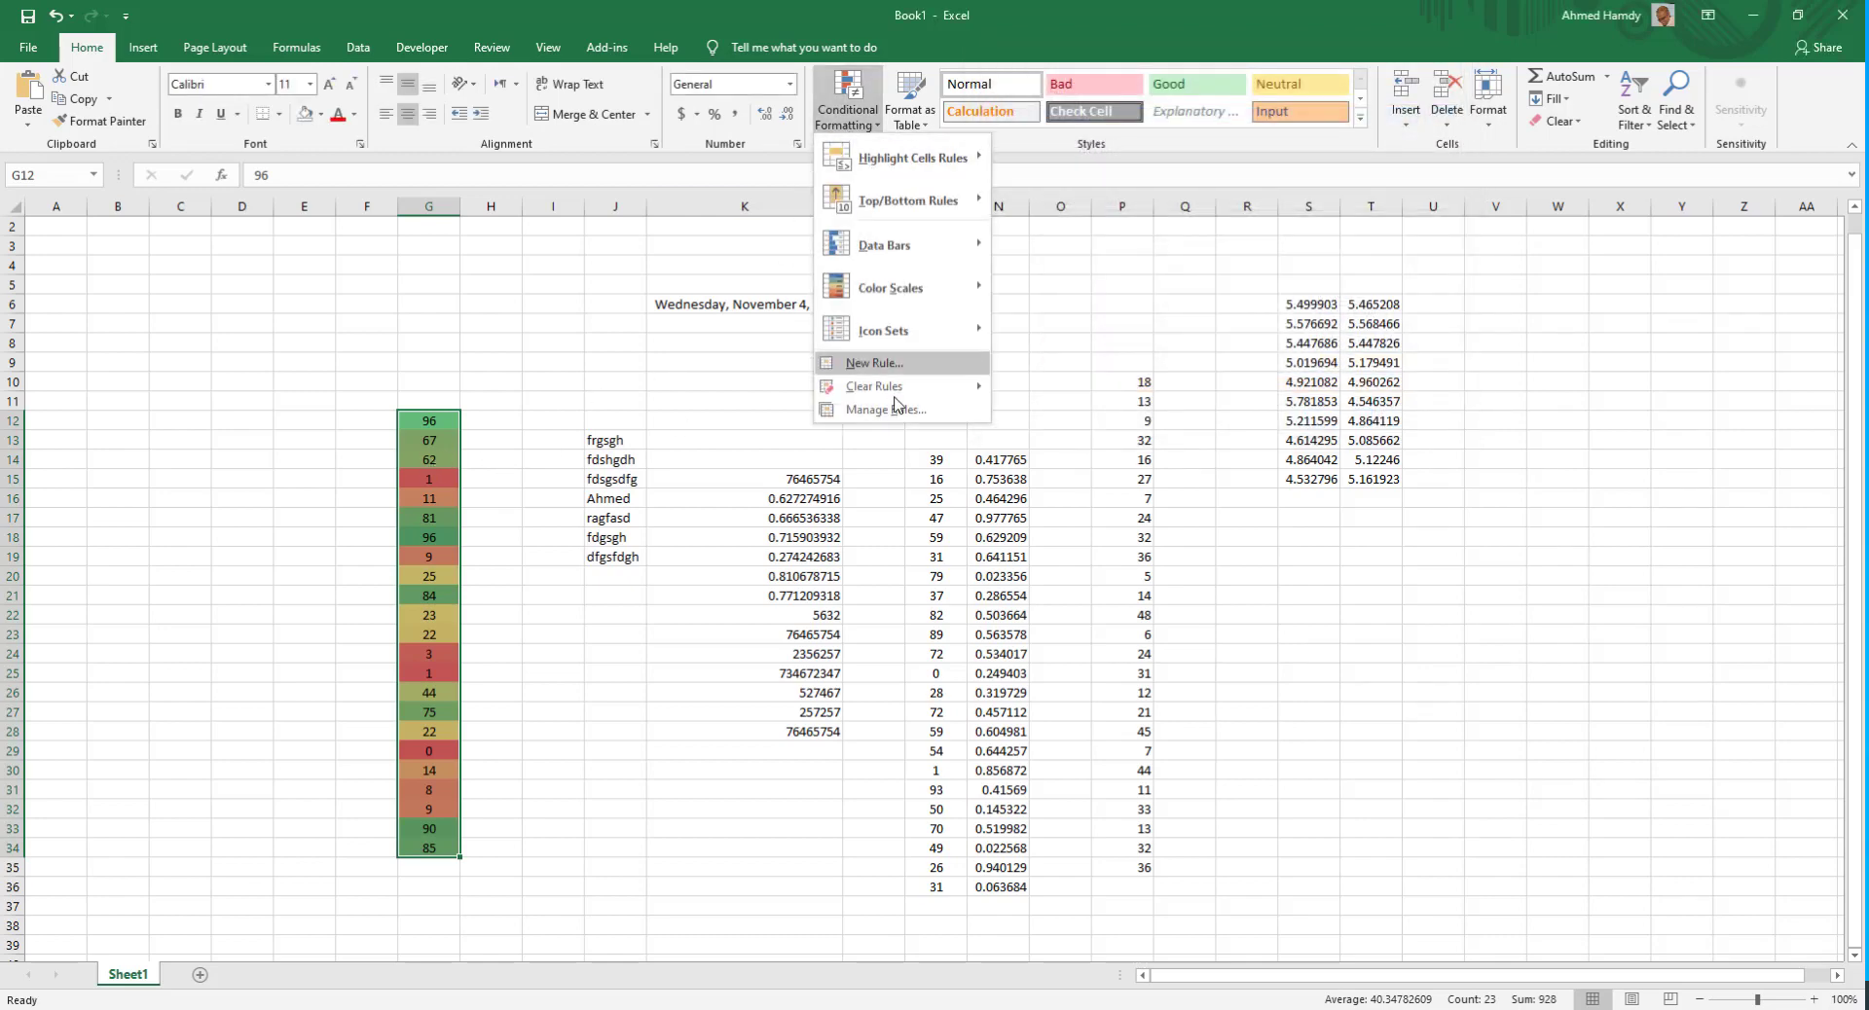
{"action": "left_click", "coordinate": [886, 410]}
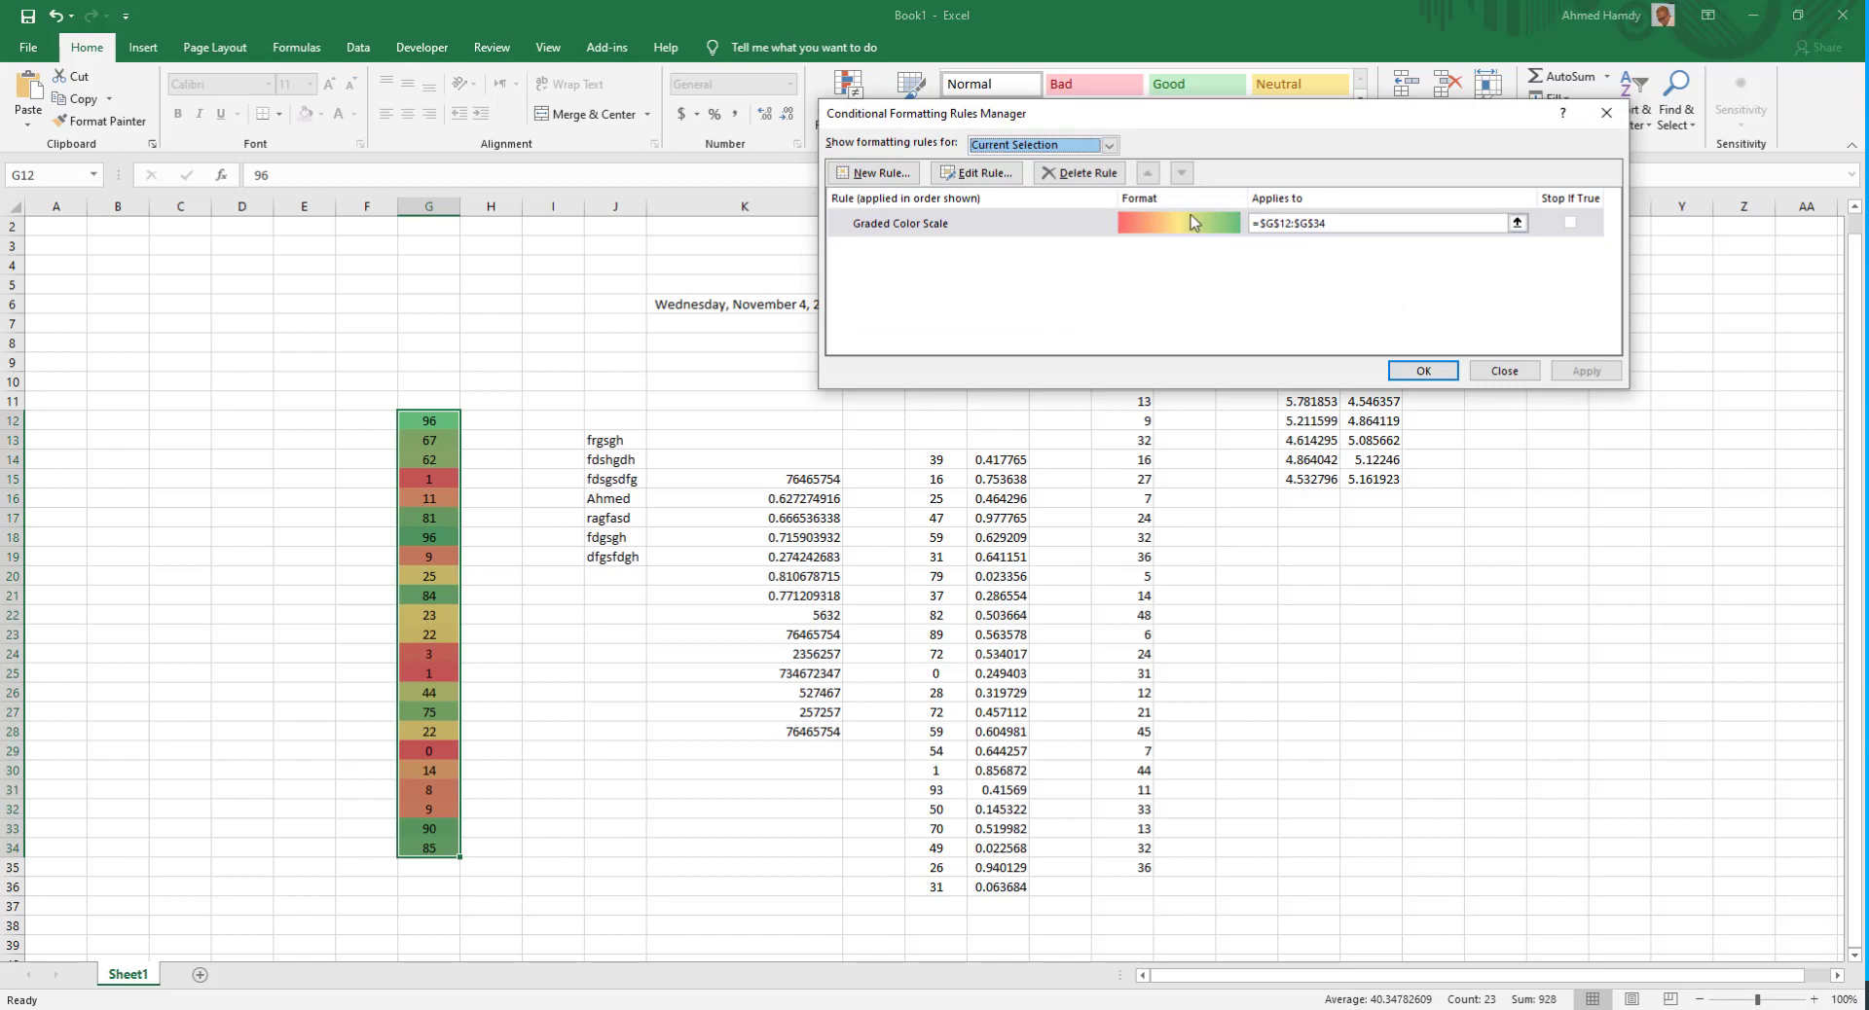
{"action": "left_click", "coordinate": [1193, 222]}
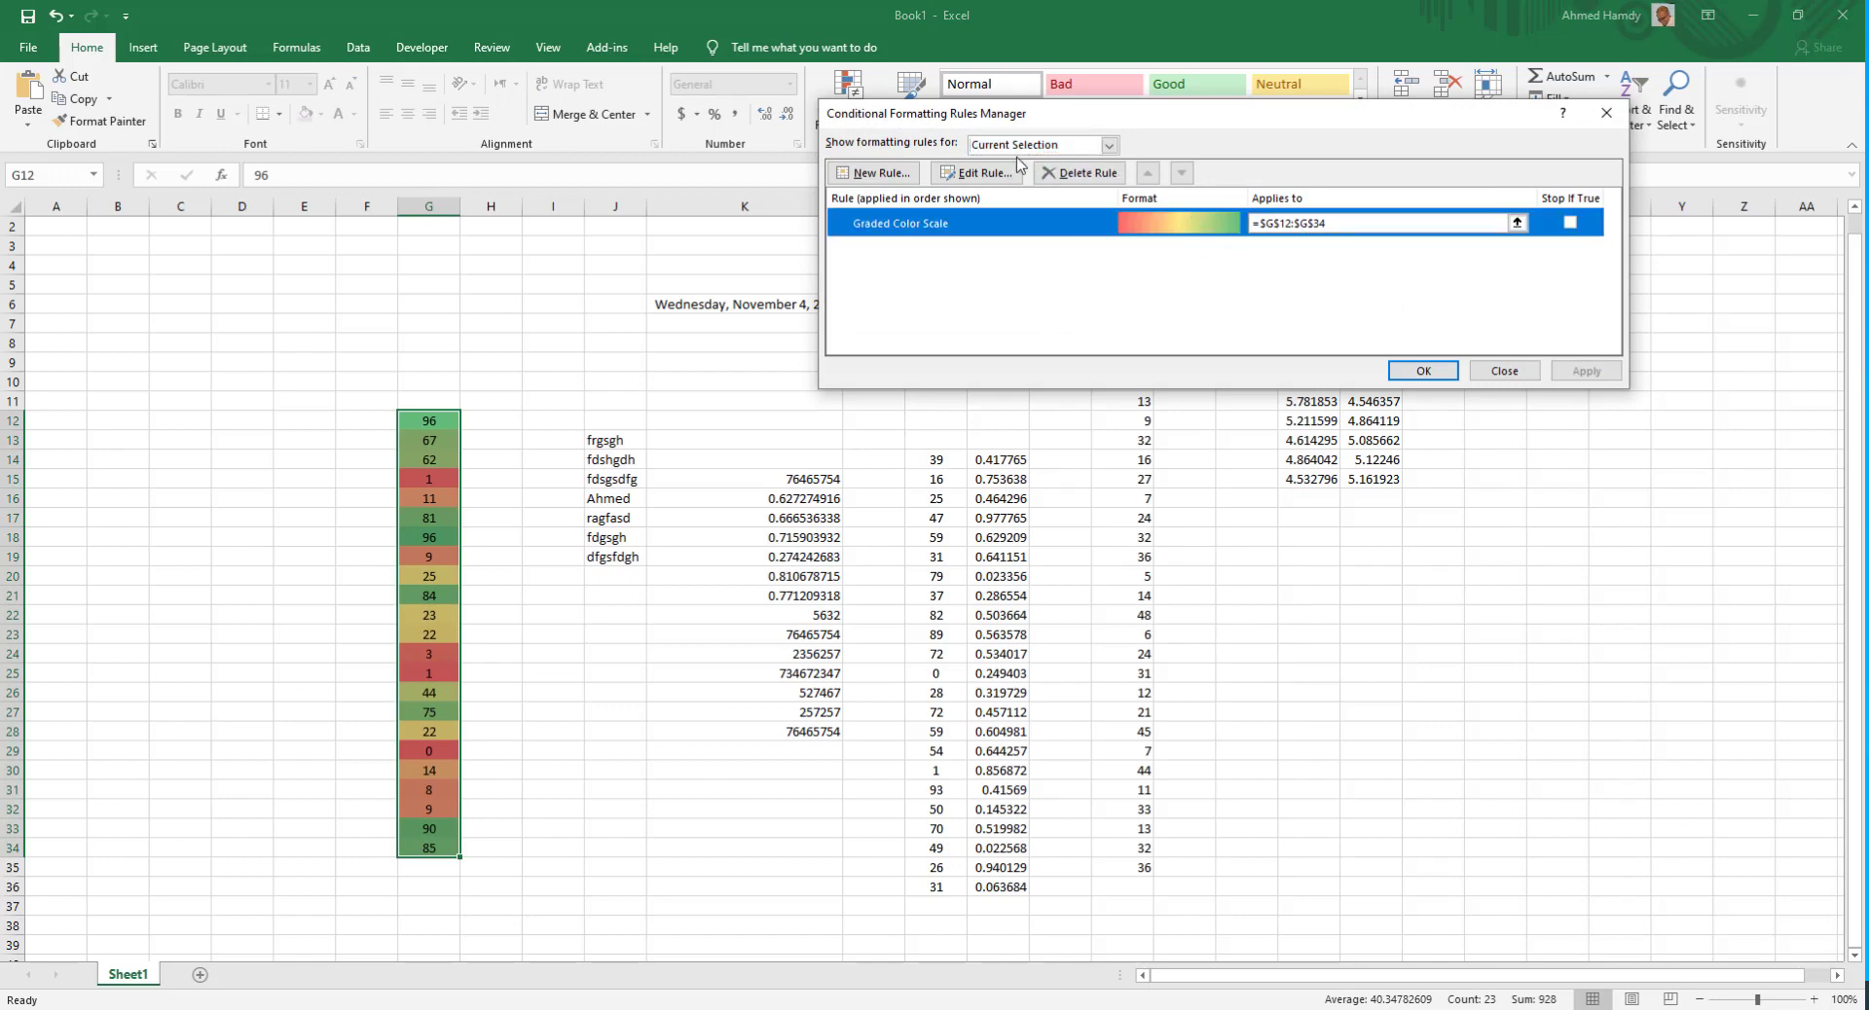
{"action": "left_click", "coordinate": [976, 172]}
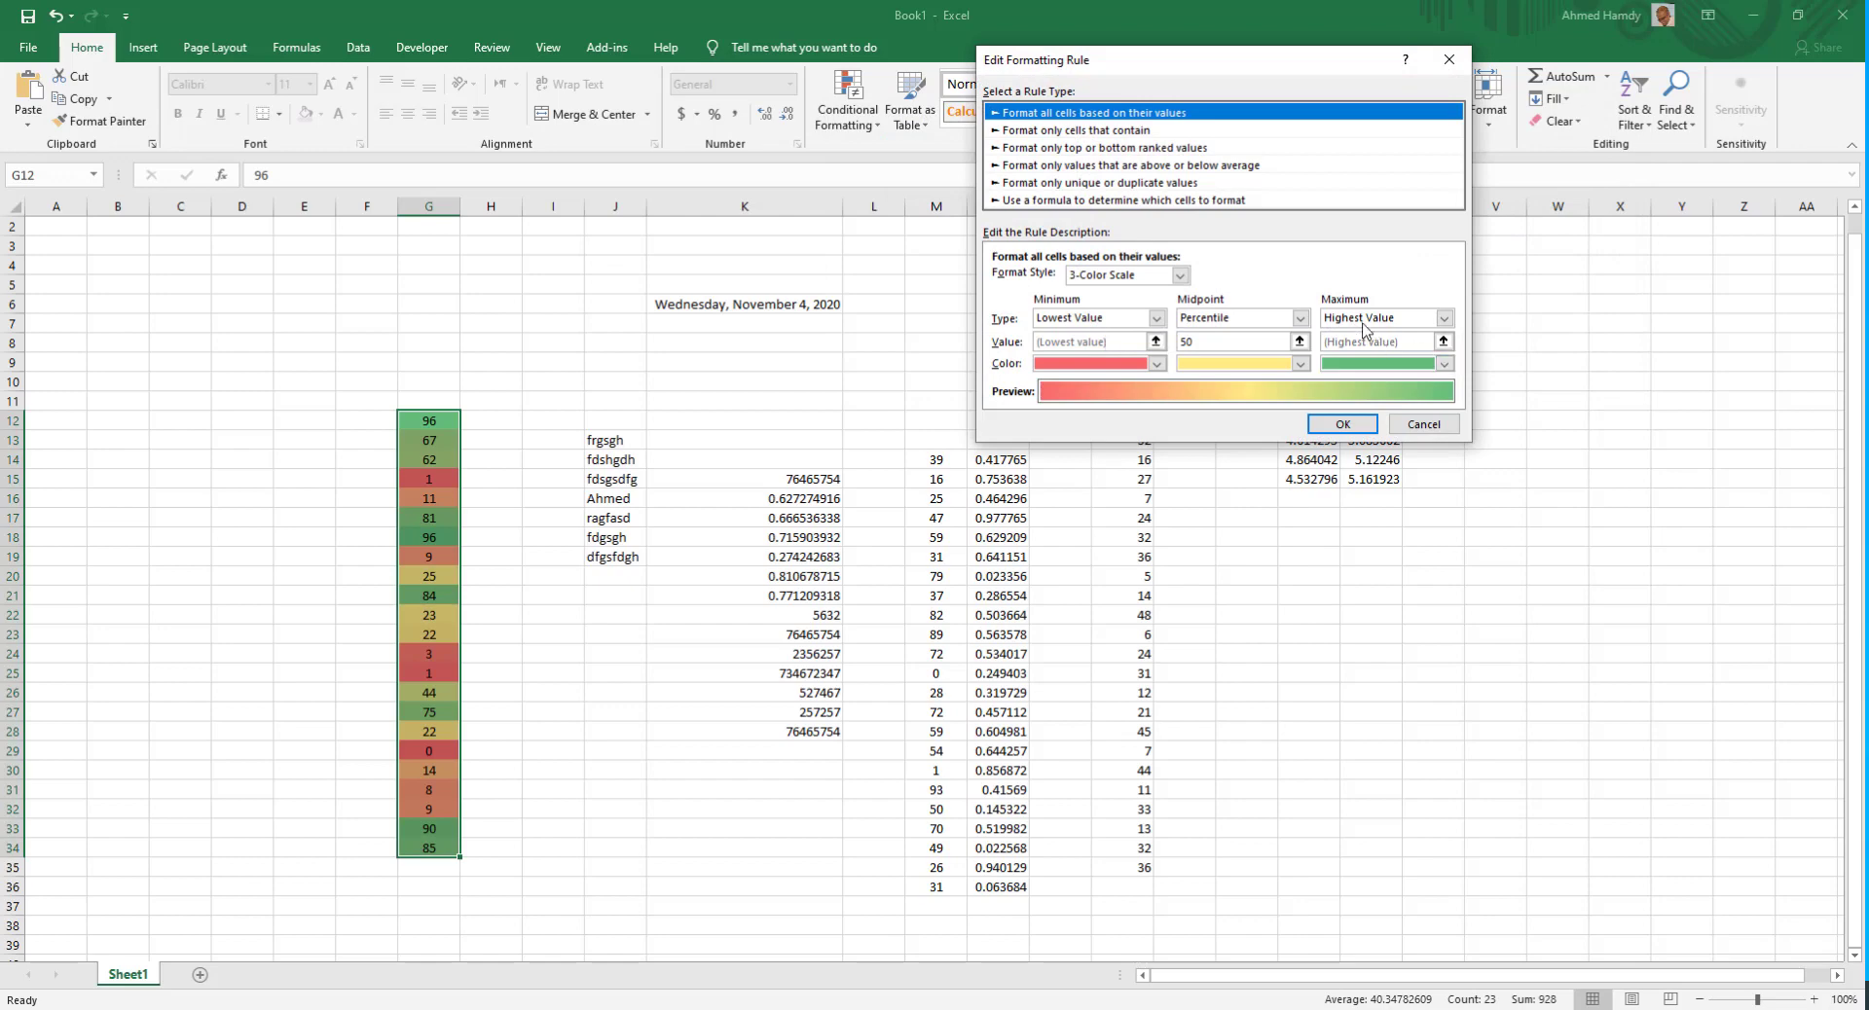
{"action": "left_click", "coordinate": [1449, 425]}
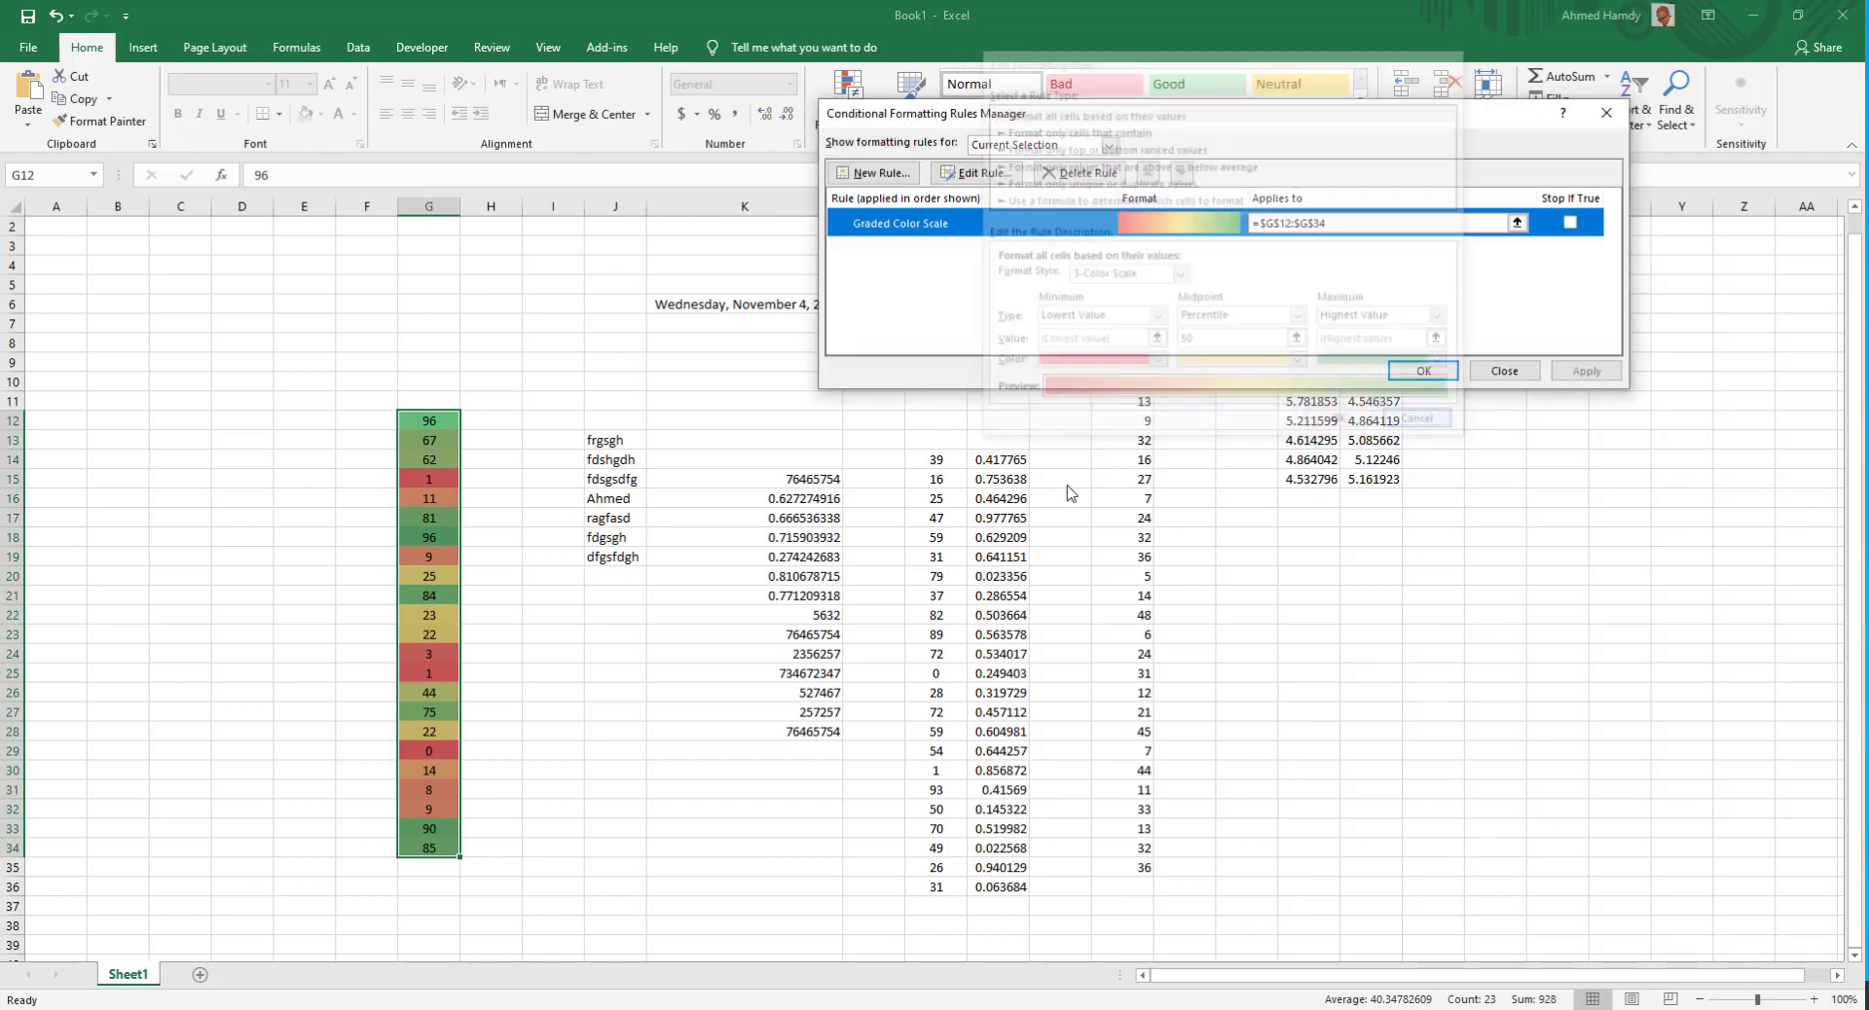
{"action": "left_click", "coordinate": [1506, 371]}
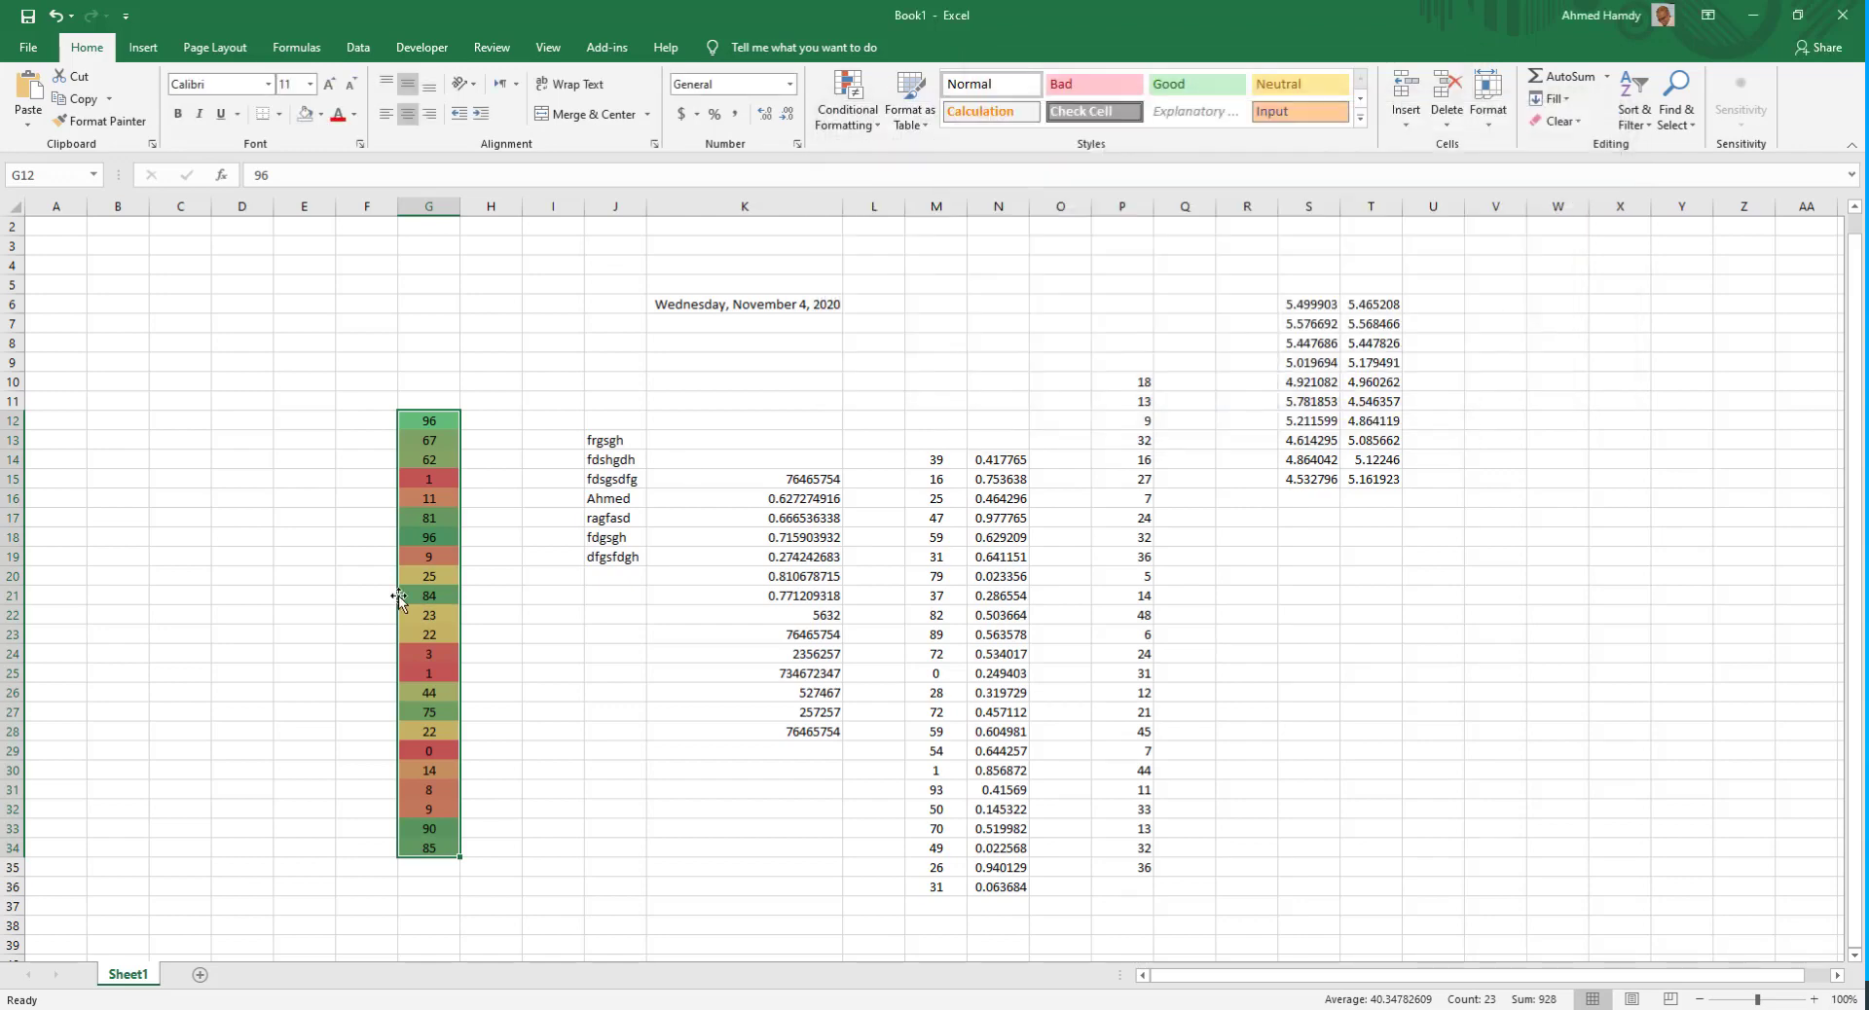
{"action": "left_click", "coordinate": [446, 516]}
- Preview the icon set options on G12 without applying any
{"action": "left_click", "coordinate": [439, 414]}
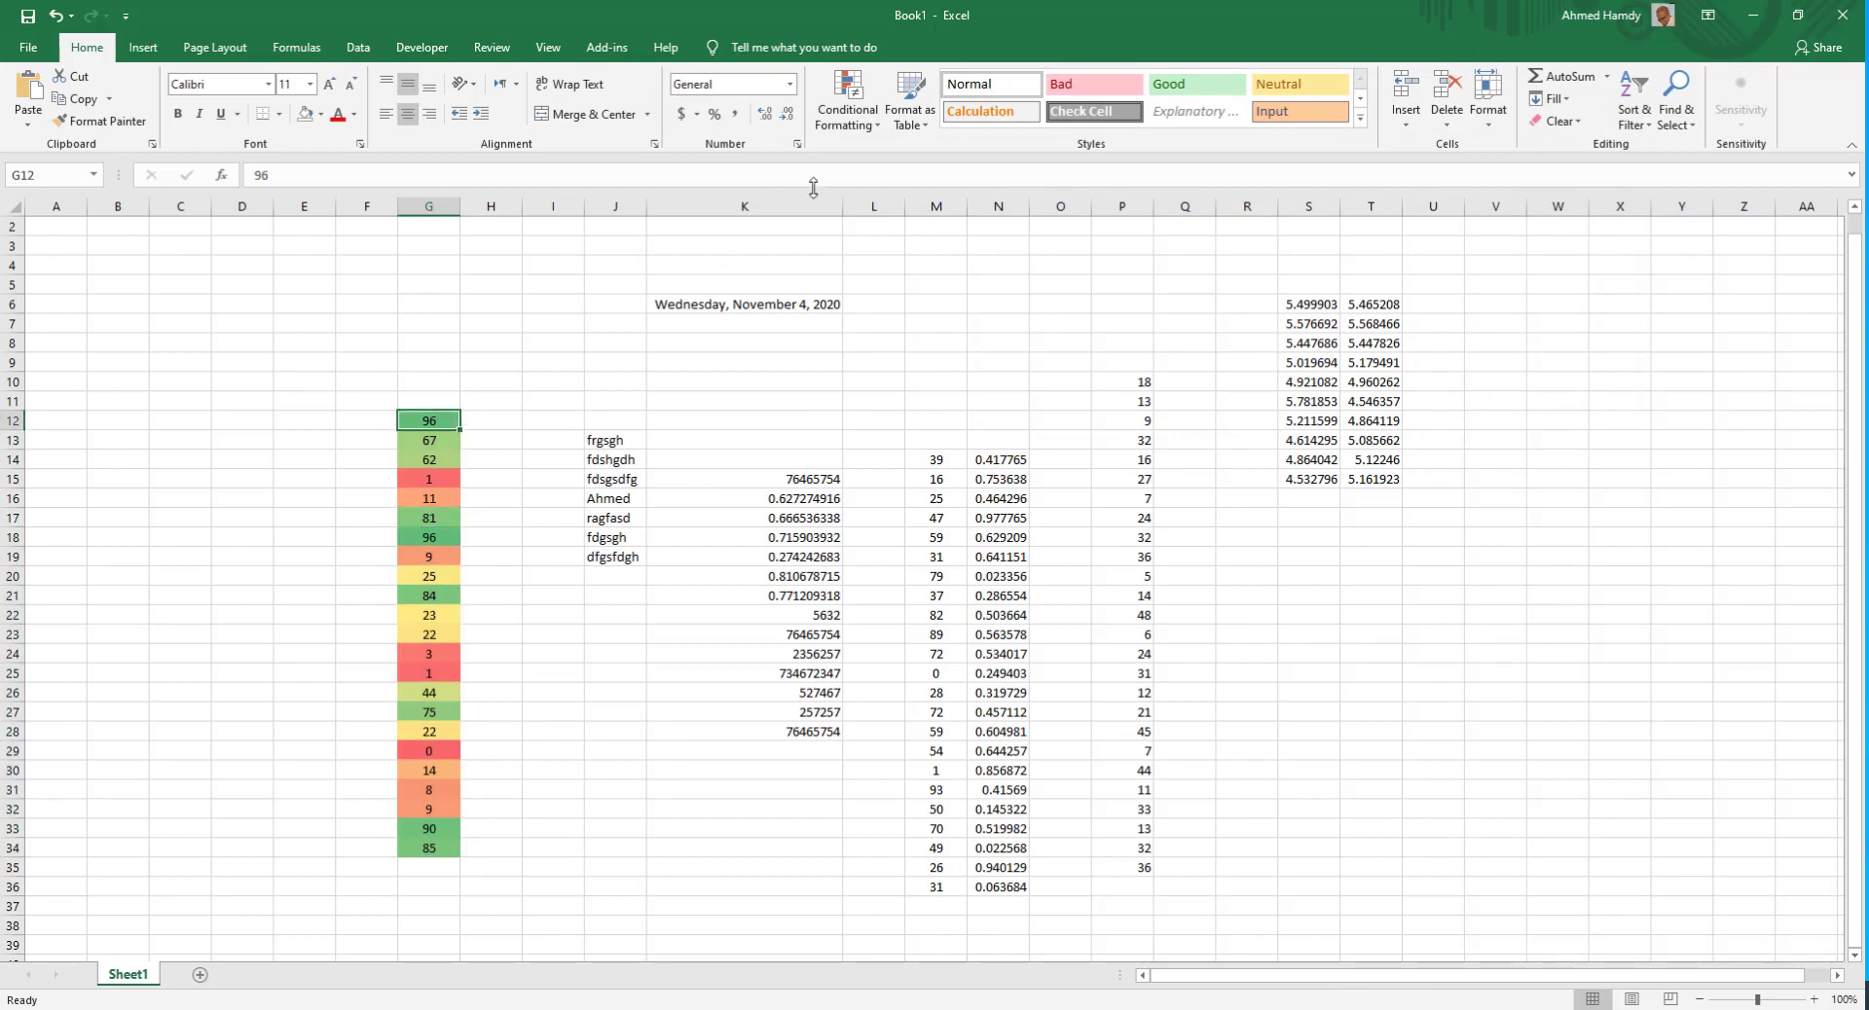
{"action": "left_click", "coordinate": [848, 98]}
{"action": "mouse_move", "coordinate": [932, 296]}
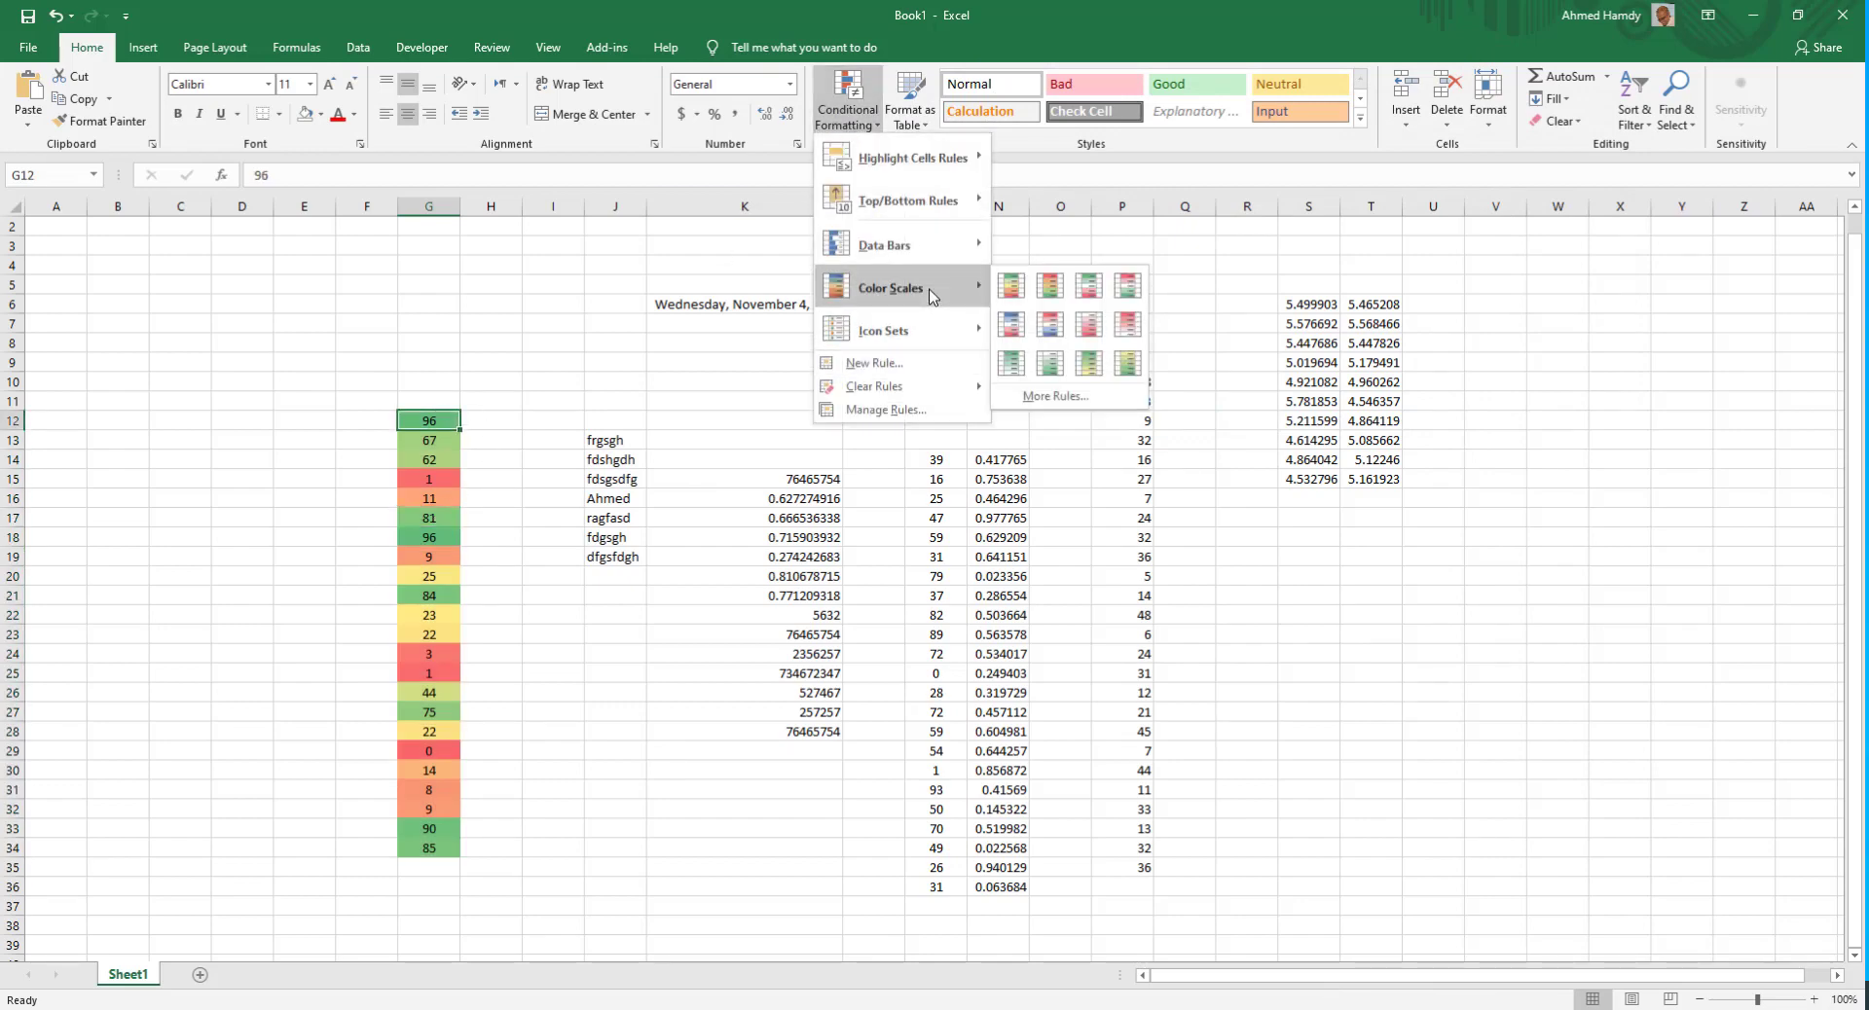
{"action": "mouse_move", "coordinate": [943, 328]}
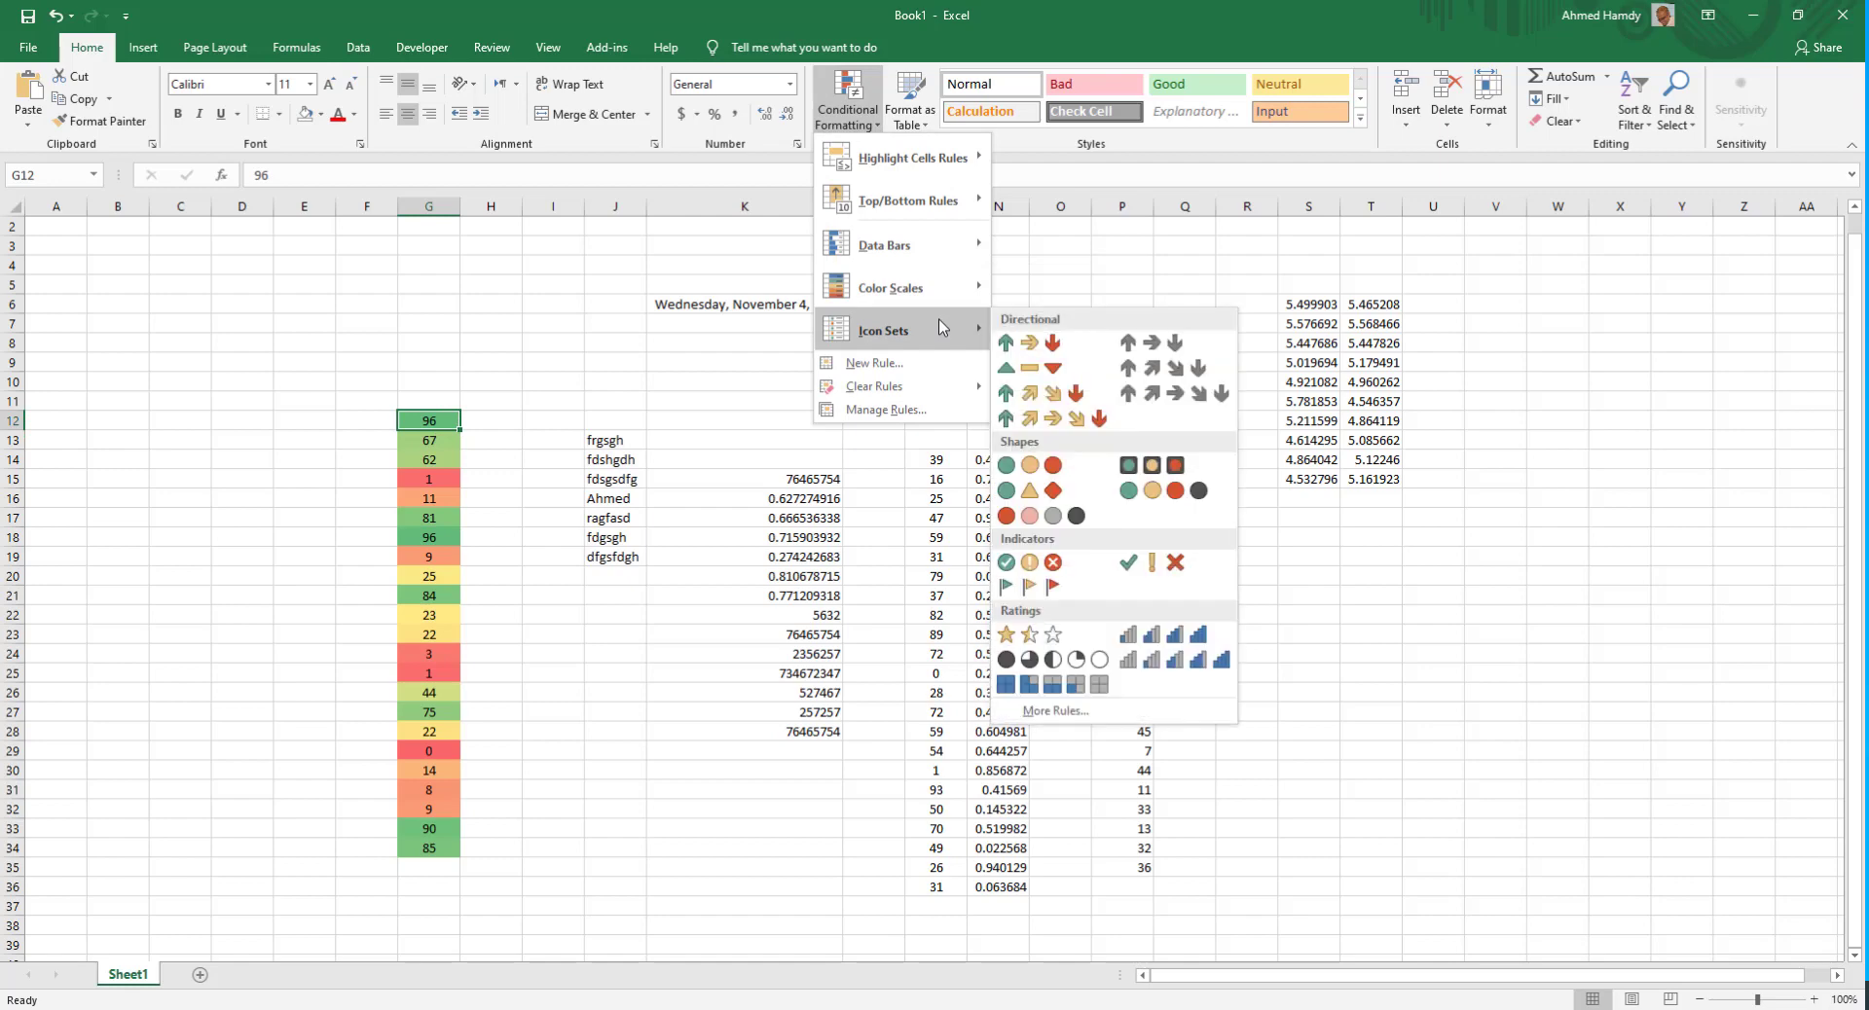
{"action": "left_click", "coordinate": [460, 468]}
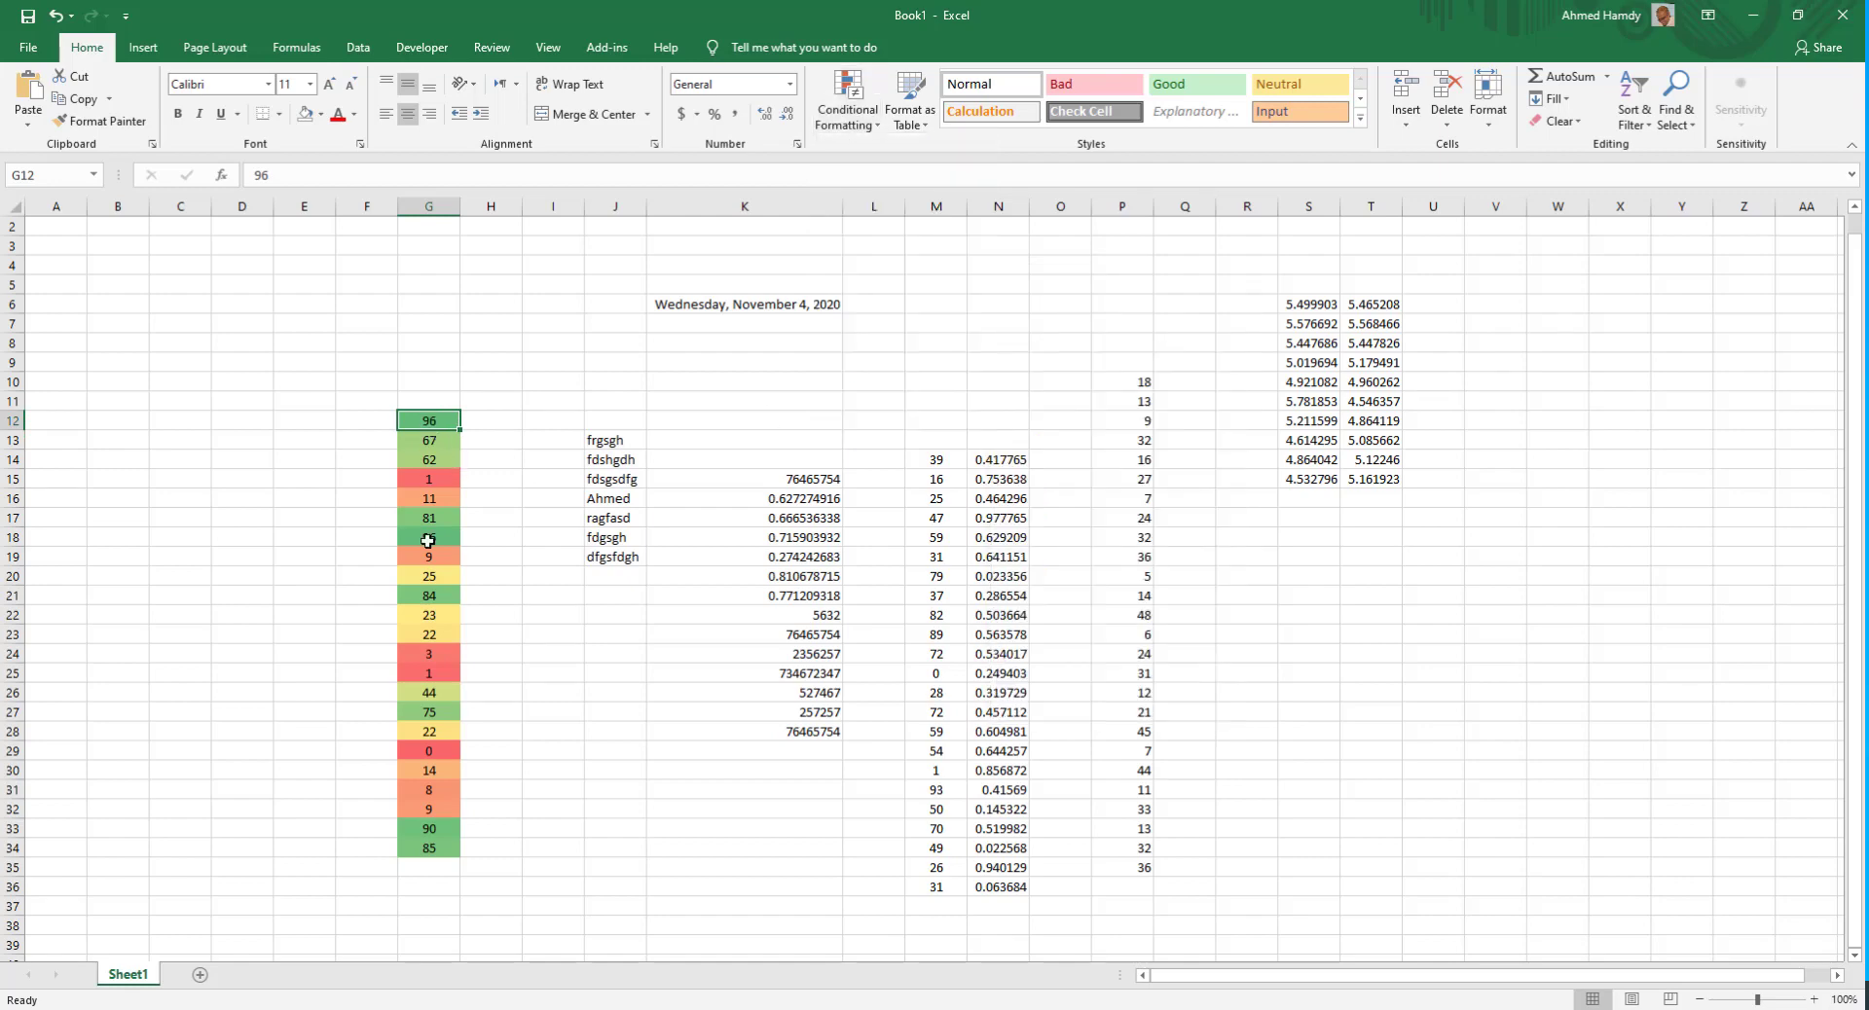
- Clear the colour scale rules from G12:G38, then reselect G12:G34
{"action": "left_click_drag", "start_coordinate": [430, 421], "coordinate": [429, 929]}
{"action": "left_click", "coordinate": [847, 102]}
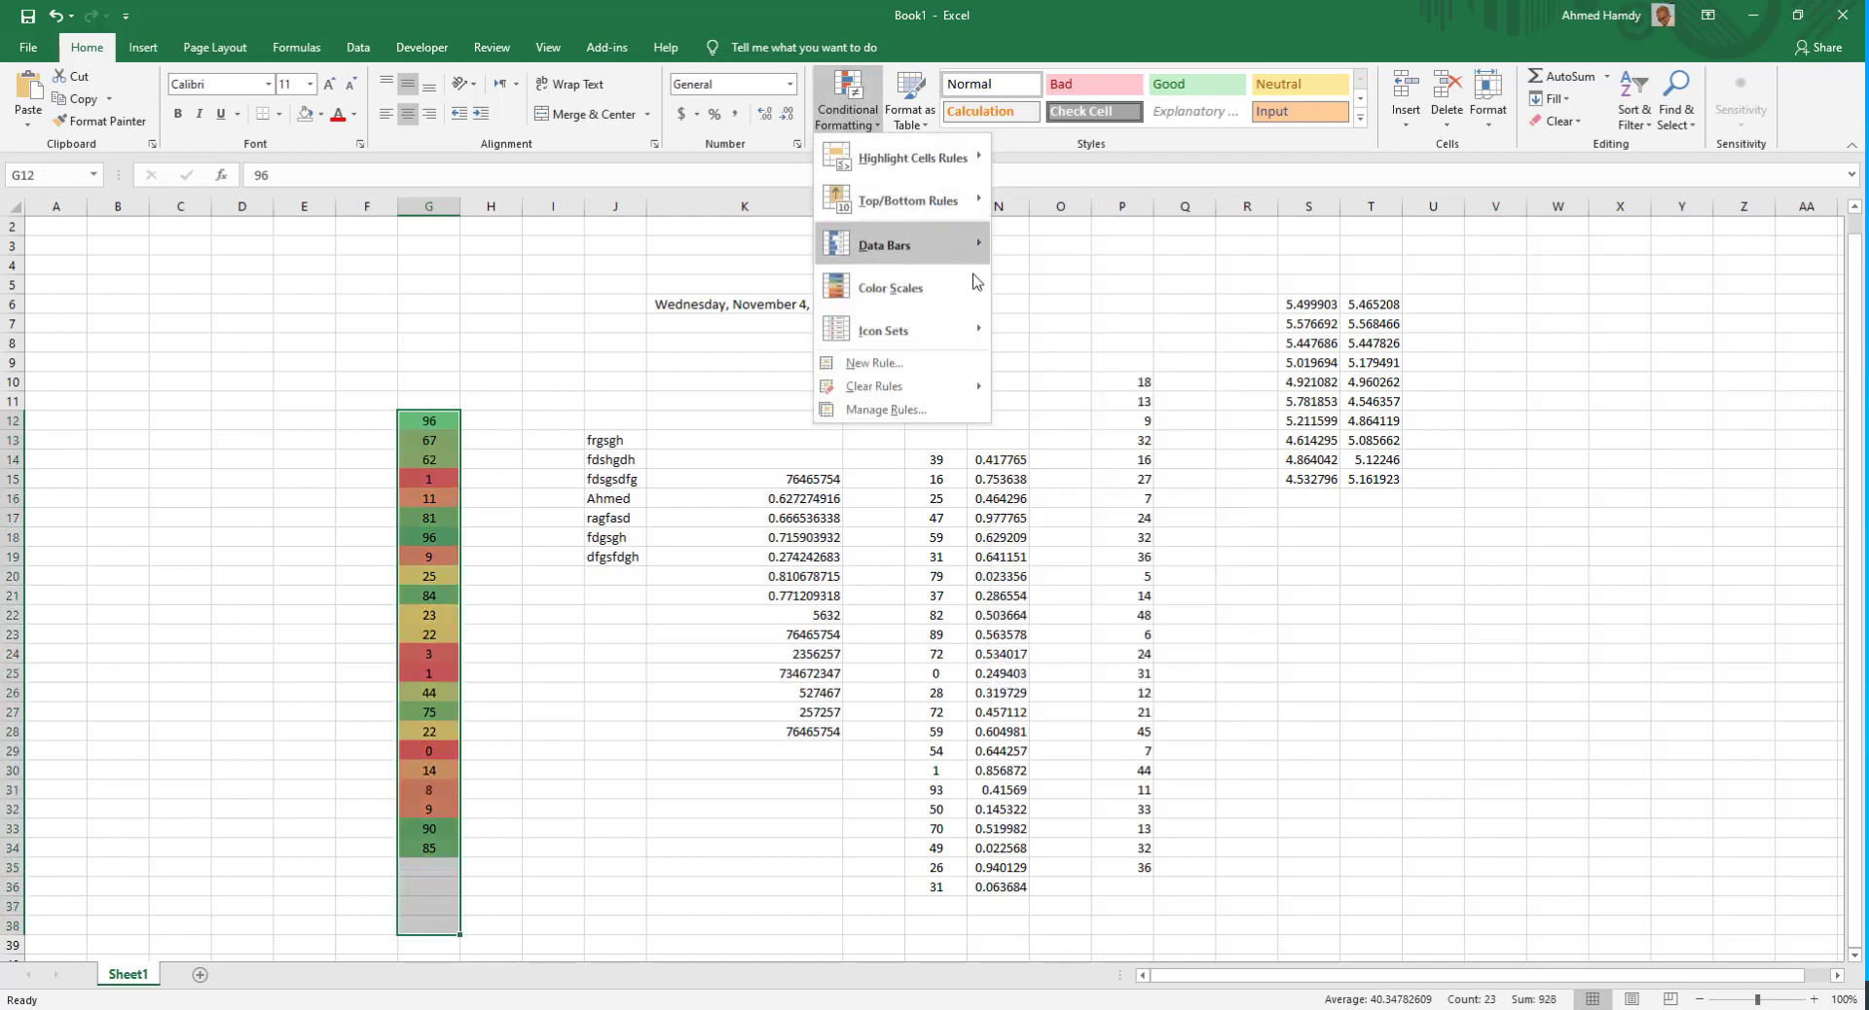
{"action": "mouse_move", "coordinate": [967, 394]}
{"action": "left_click", "coordinate": [1070, 388]}
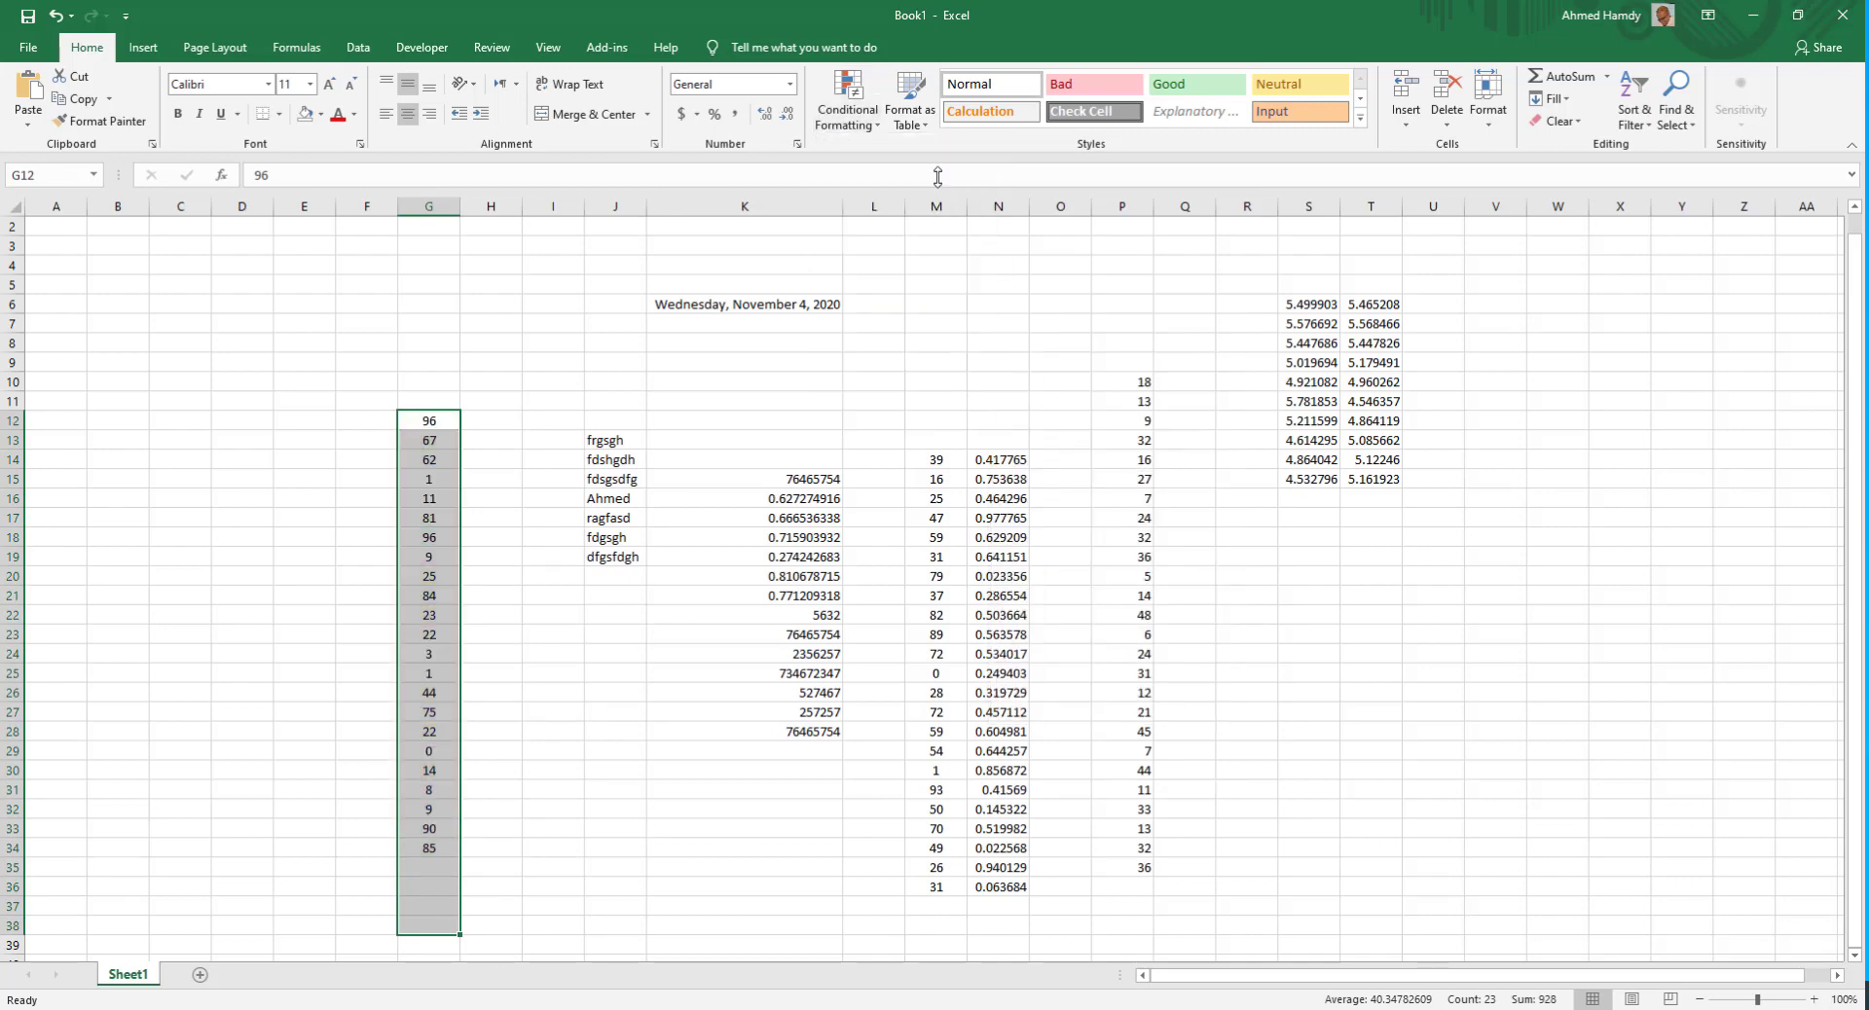
{"action": "left_click", "coordinate": [847, 102]}
{"action": "left_click", "coordinate": [434, 409]}
{"action": "left_click_drag", "start_coordinate": [429, 420], "coordinate": [429, 848]}
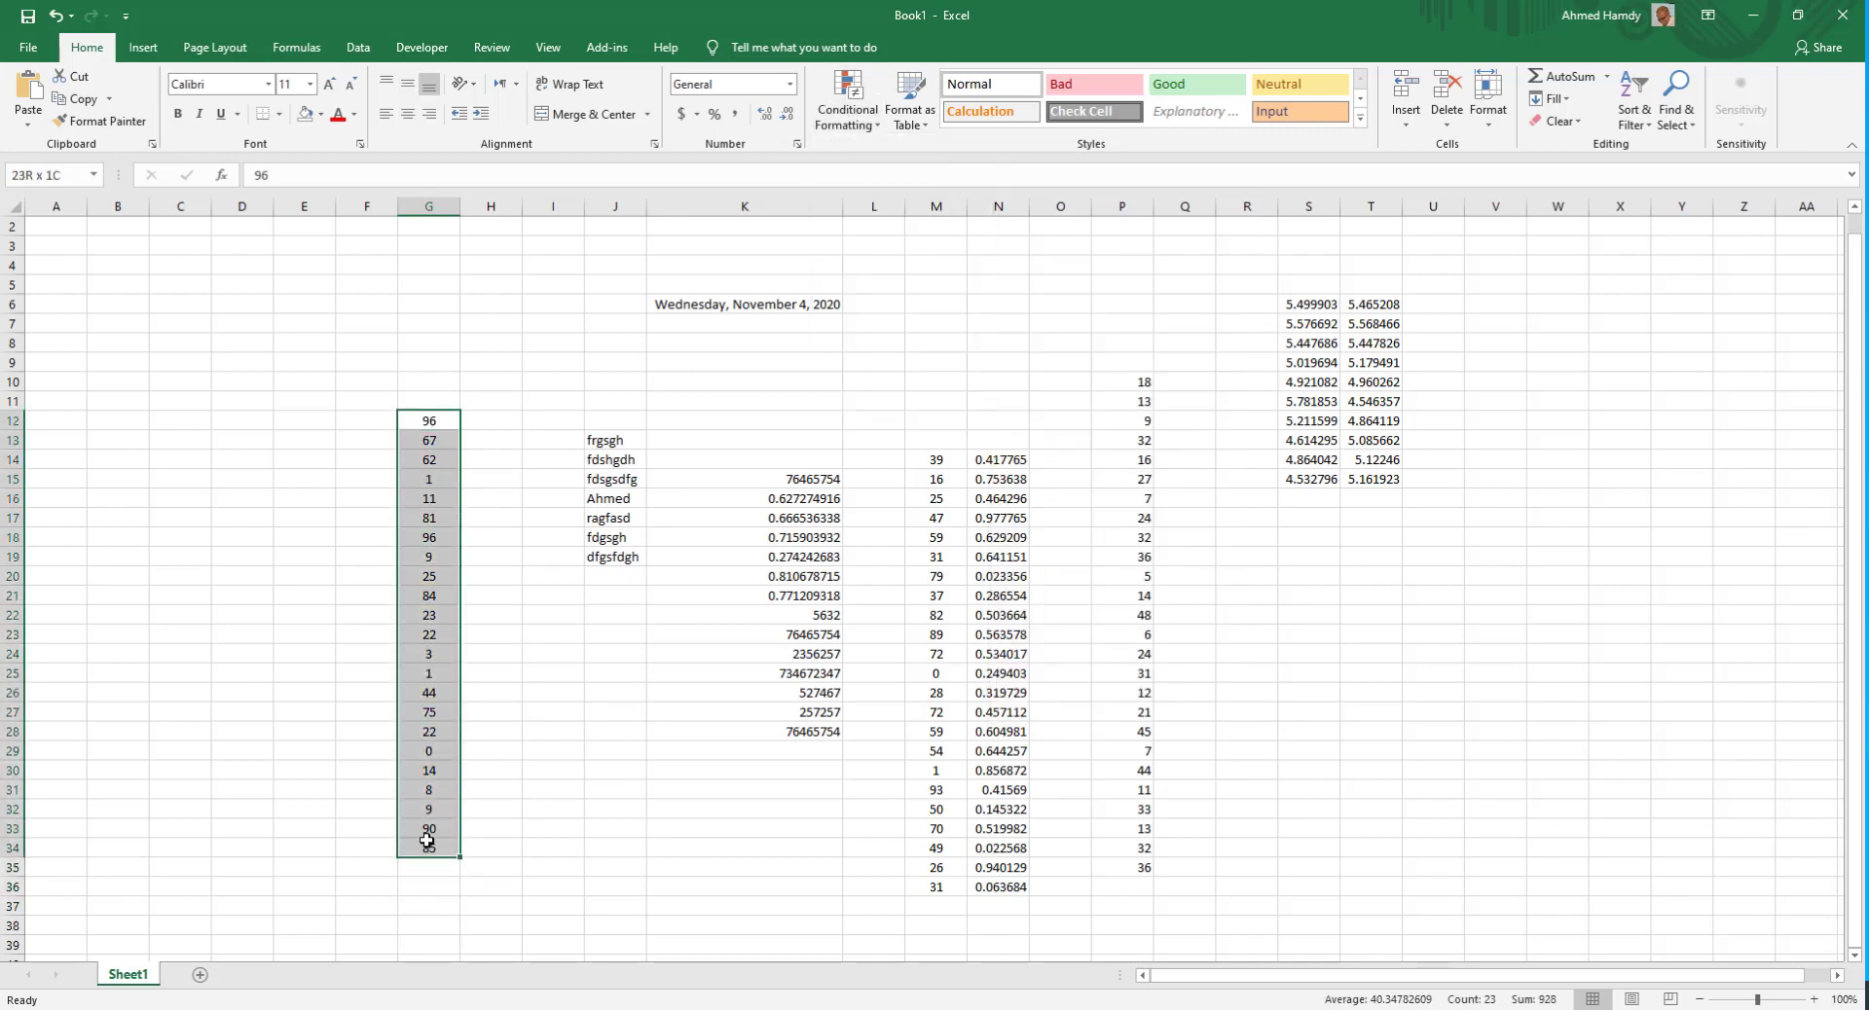
{"action": "left_click", "coordinate": [847, 108]}
- Preview the Ratings 5 Boxes icon set on the G12:G34 numbers
{"action": "mouse_move", "coordinate": [896, 329]}
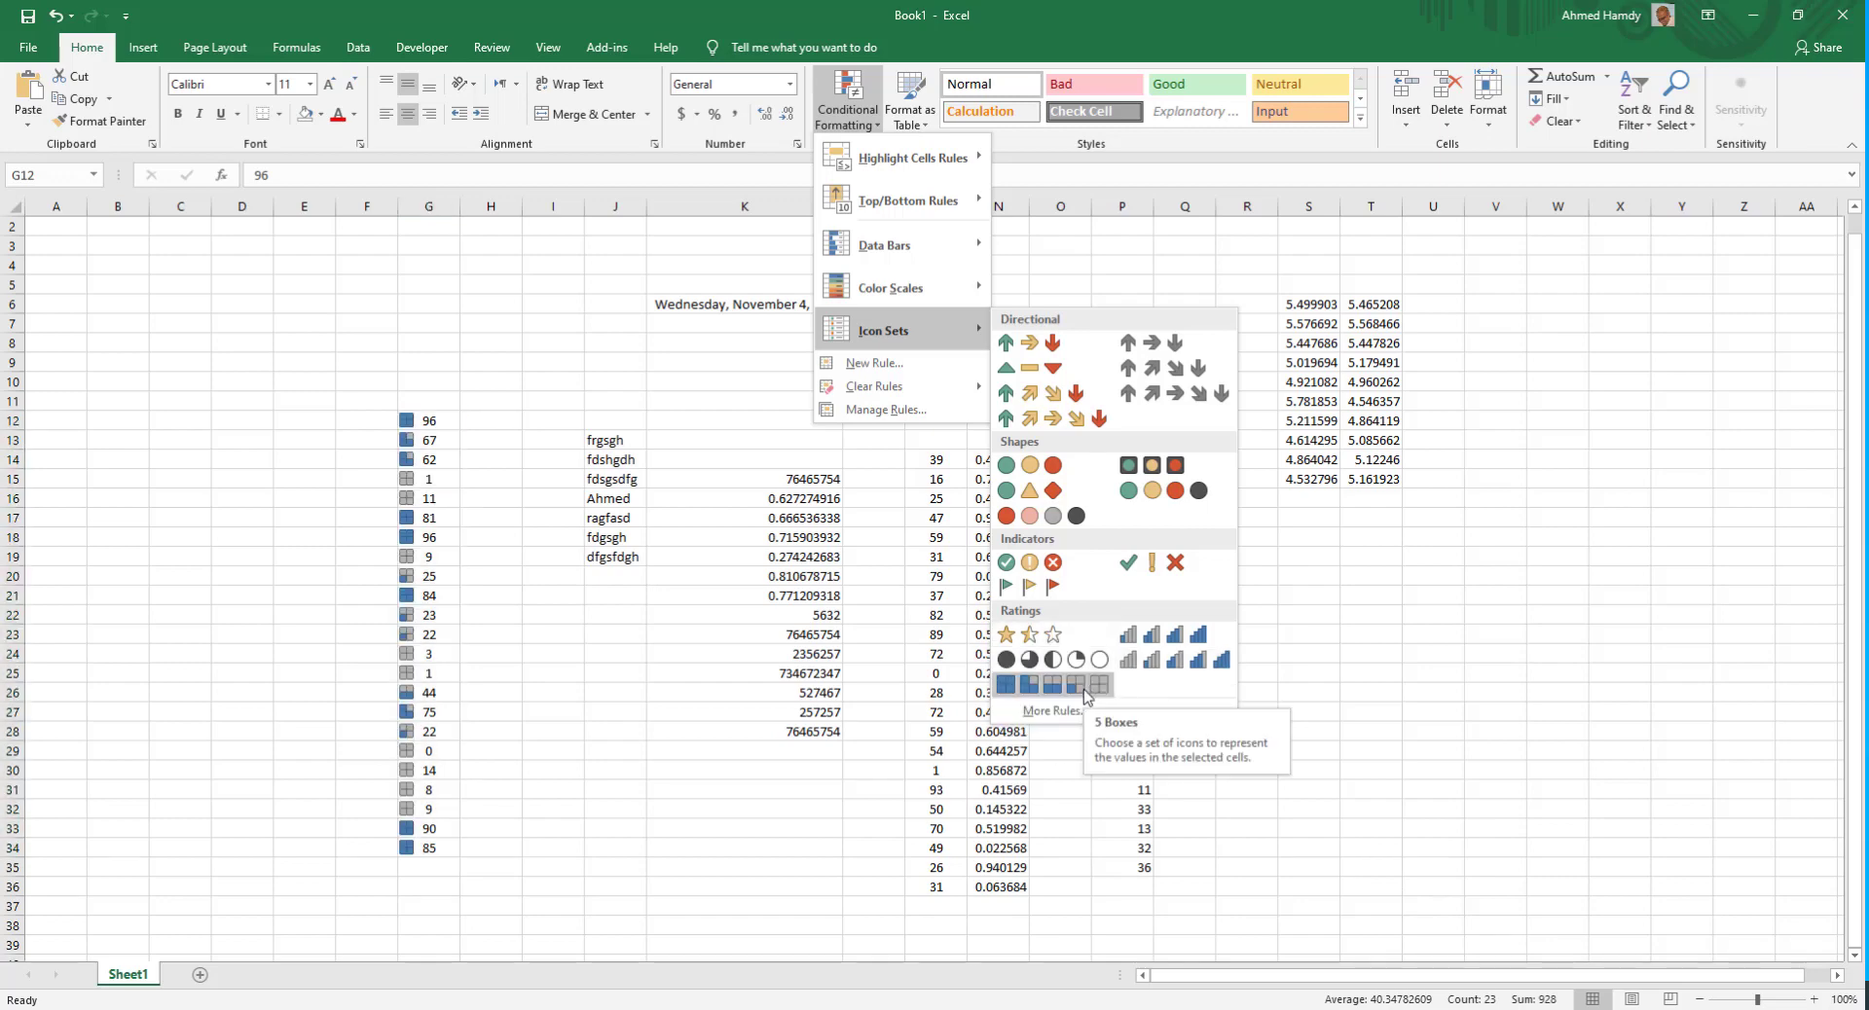
- Close the Icon Sets menu with Esc, leaving column G's numbers unformatted and deselected
{"action": "key", "text": "Escape"}
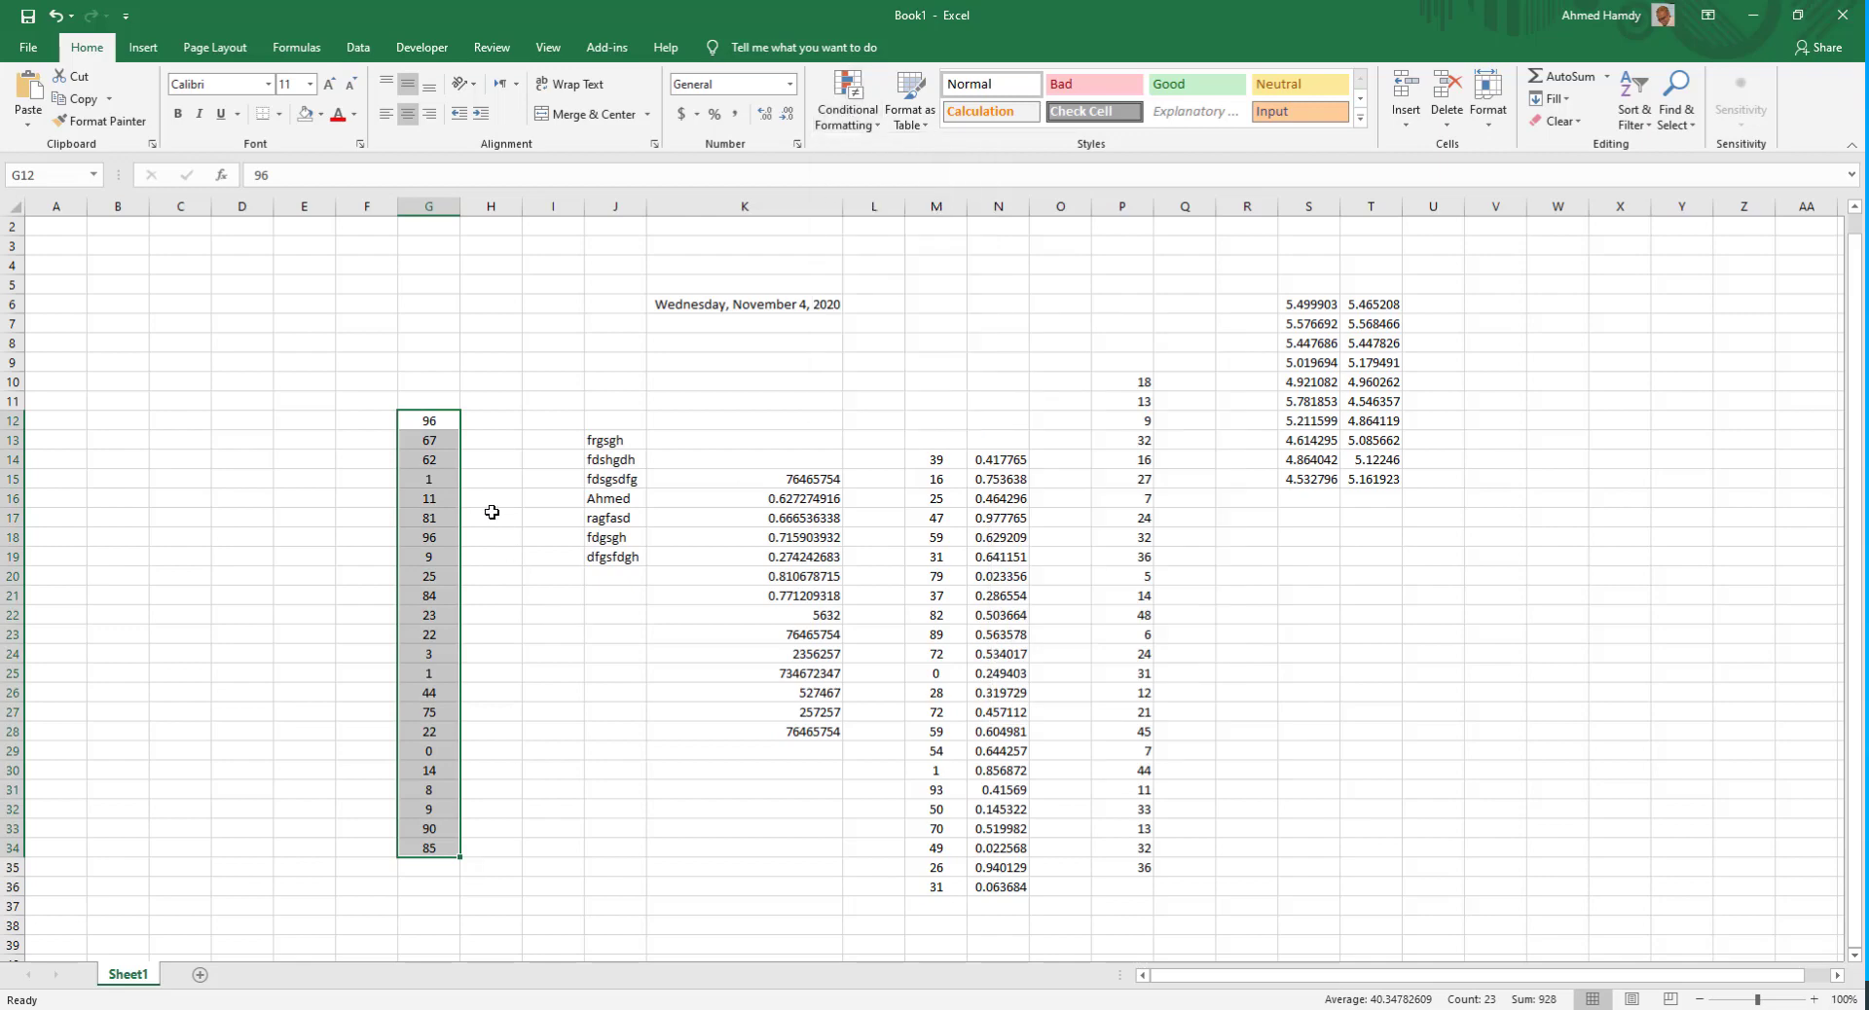
{"action": "left_click", "coordinate": [493, 513]}
{"action": "left_click_drag", "start_coordinate": [430, 420], "coordinate": [429, 848]}
{"action": "left_click_drag", "start_coordinate": [429, 868], "coordinate": [429, 615]}
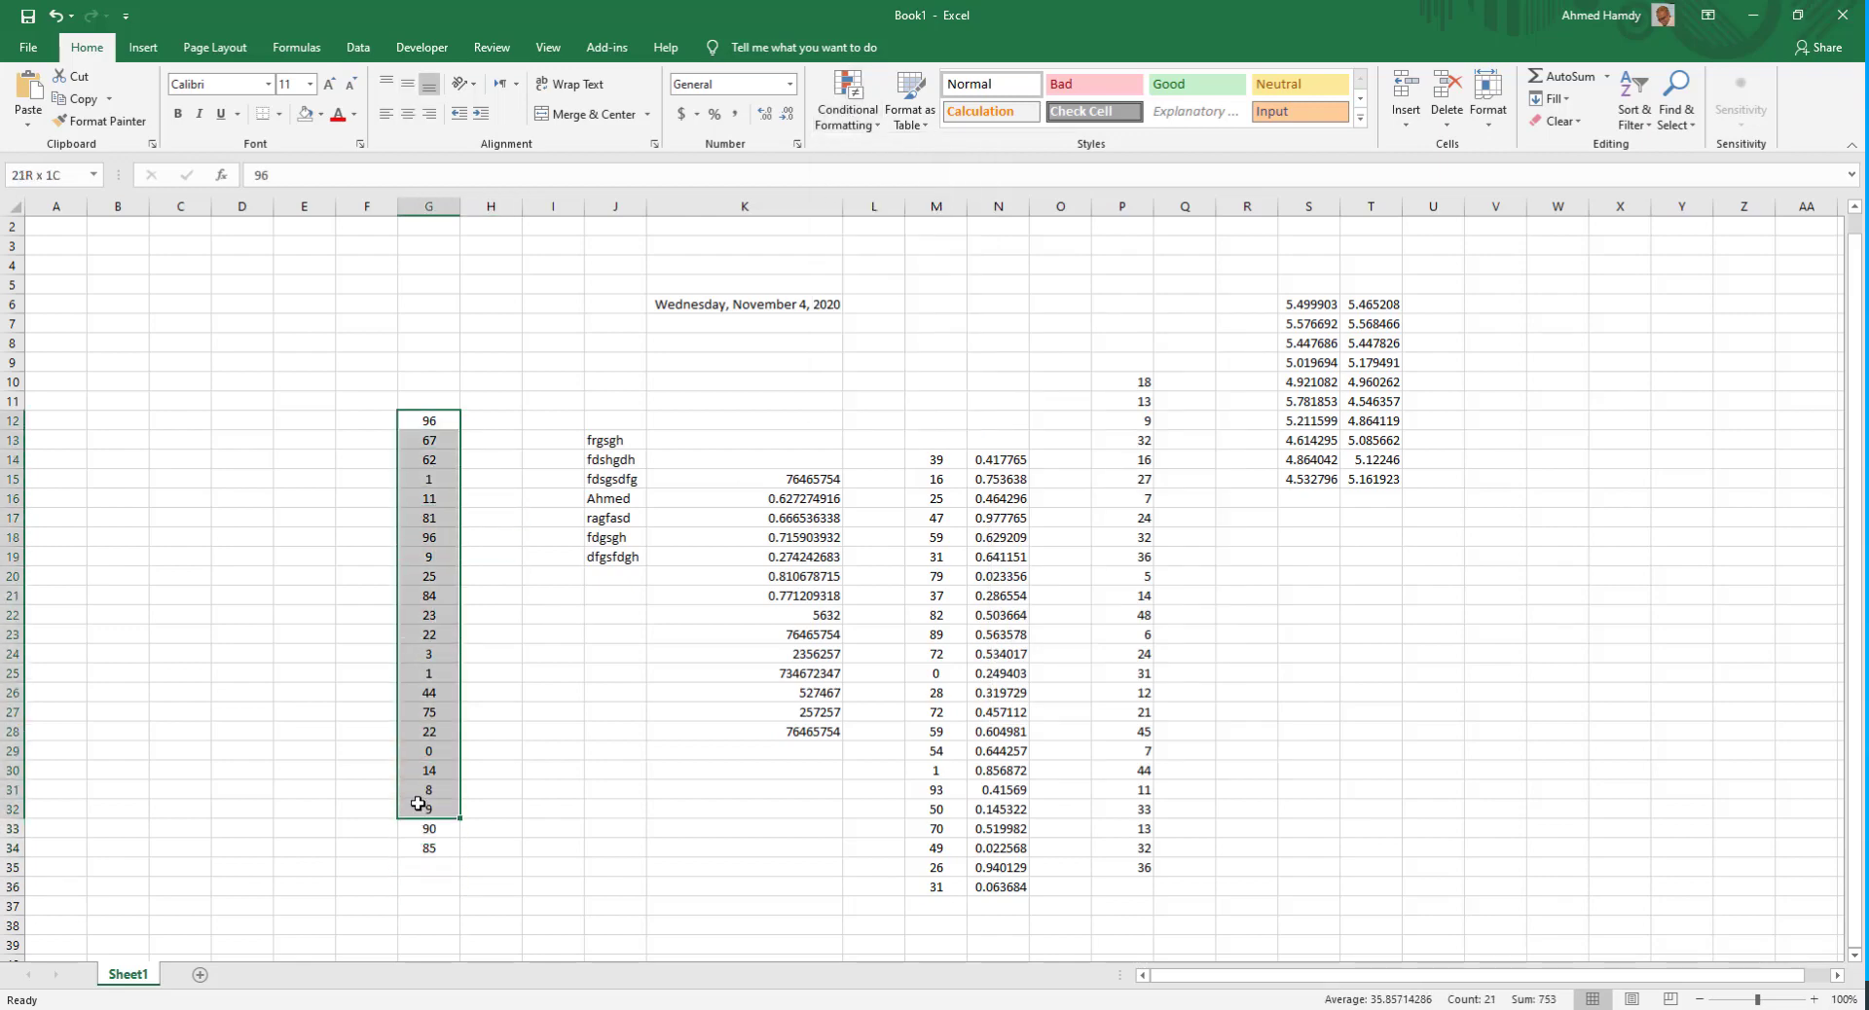
{"action": "left_click", "coordinate": [511, 806]}
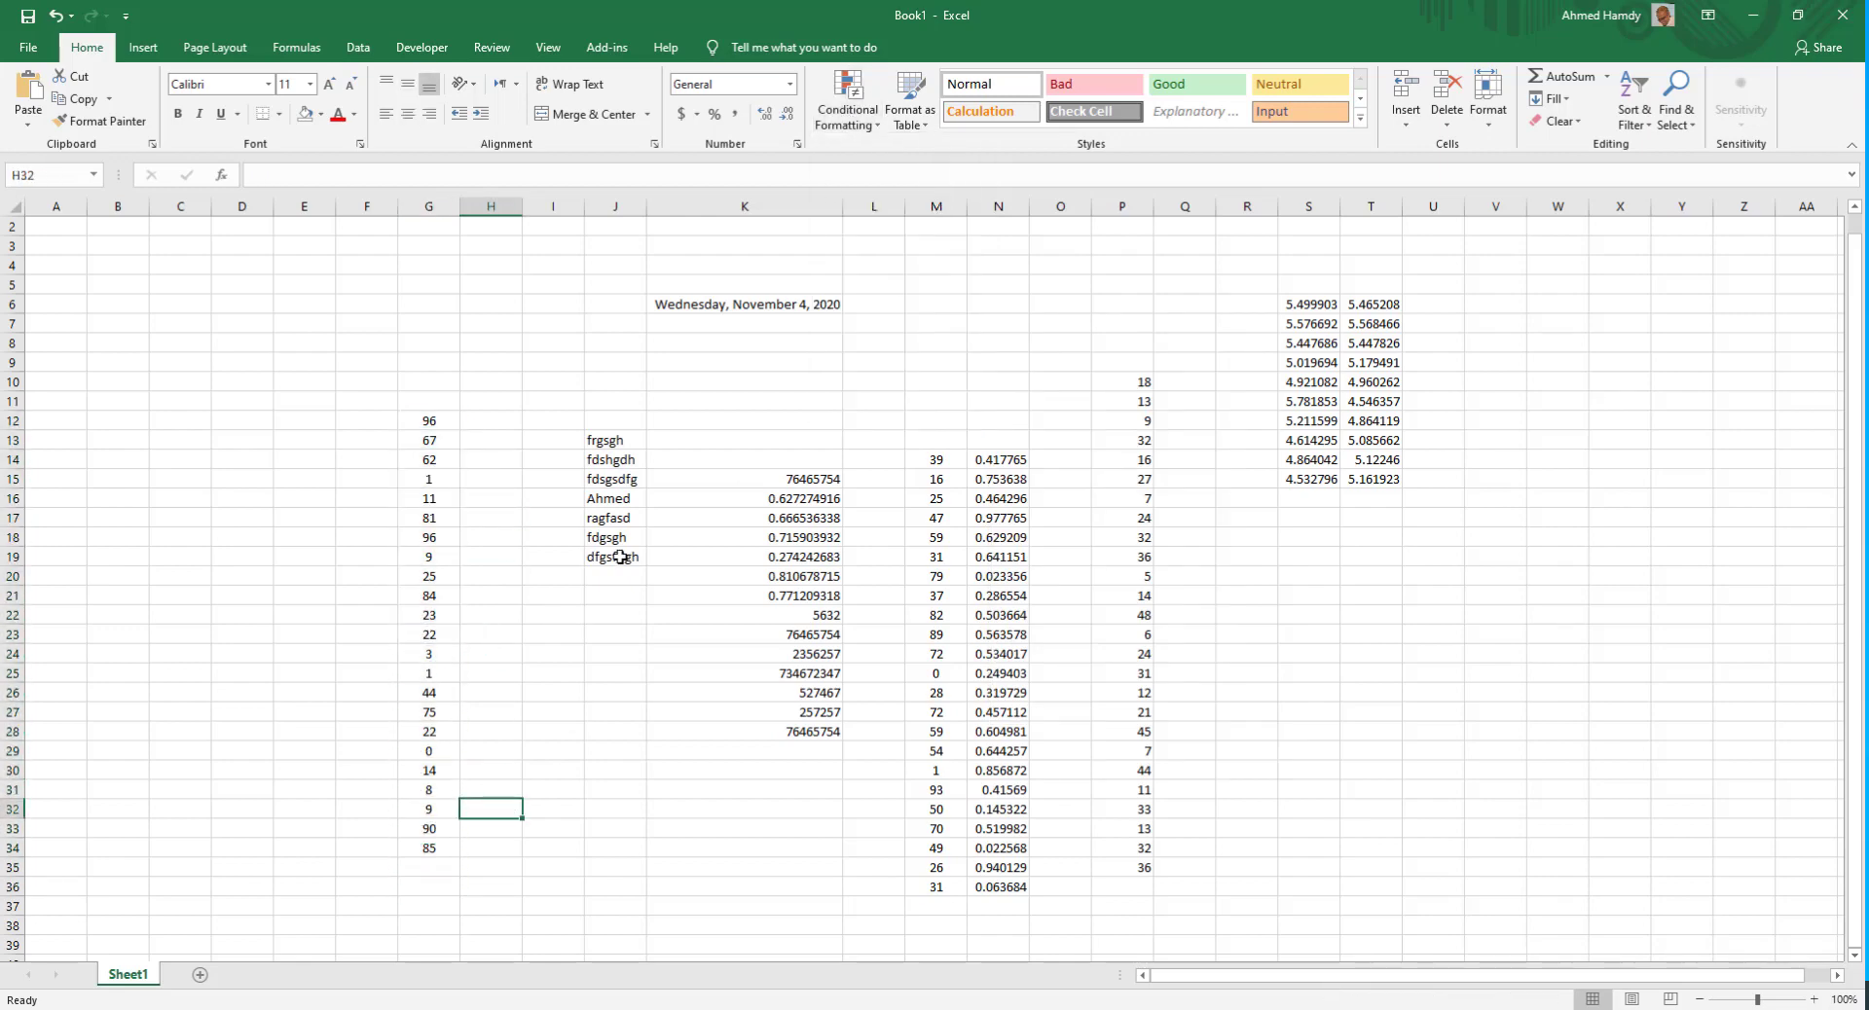